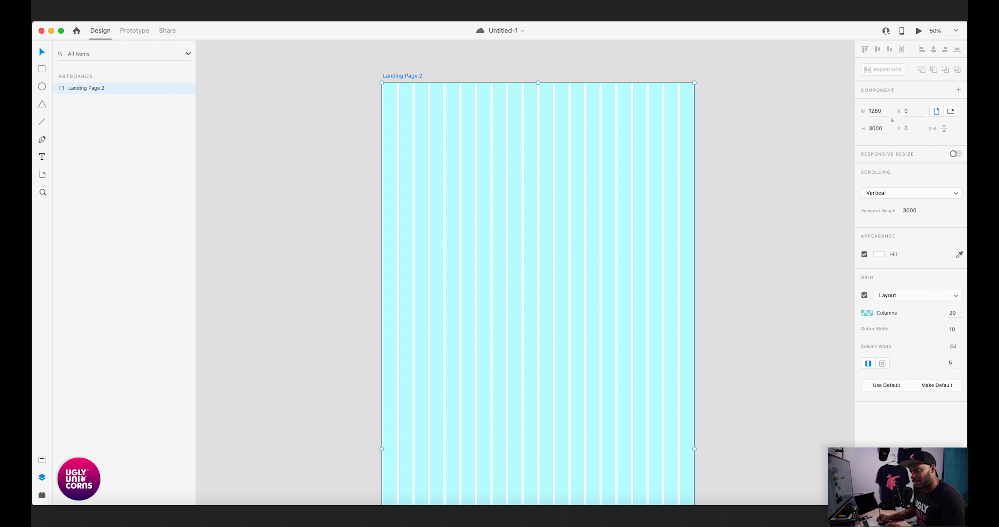
- Draw a 1280-wide rectangle along the top edge of the artboard and set its height to 70
key("Escape")
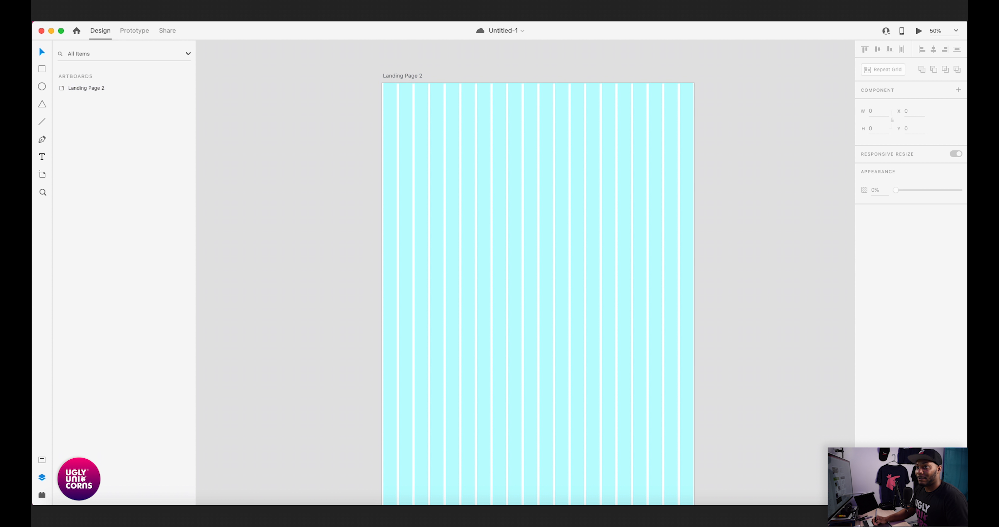
scroll(539, 293, "left", 3)
scroll(539, 294, "up", 2)
scroll(538, 294, "up", 1)
scroll(538, 293, "left", 1)
scroll(538, 293, "down", 1)
scroll(538, 294, "right", 1)
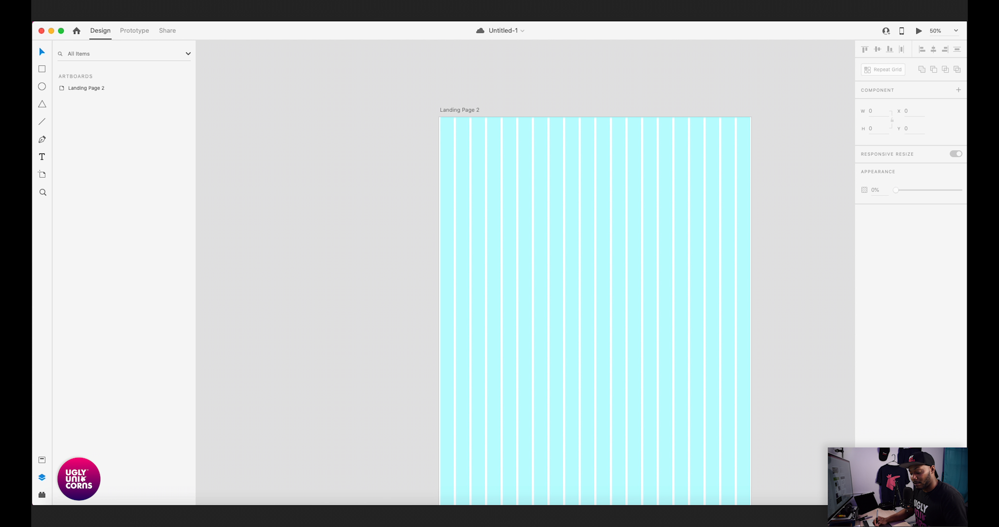
mouse_move(439, 117)
left_mouse_down()
mouse_move(514, 139)
mouse_move(751, 145)
left_mouse_up()
left_click(874, 129)
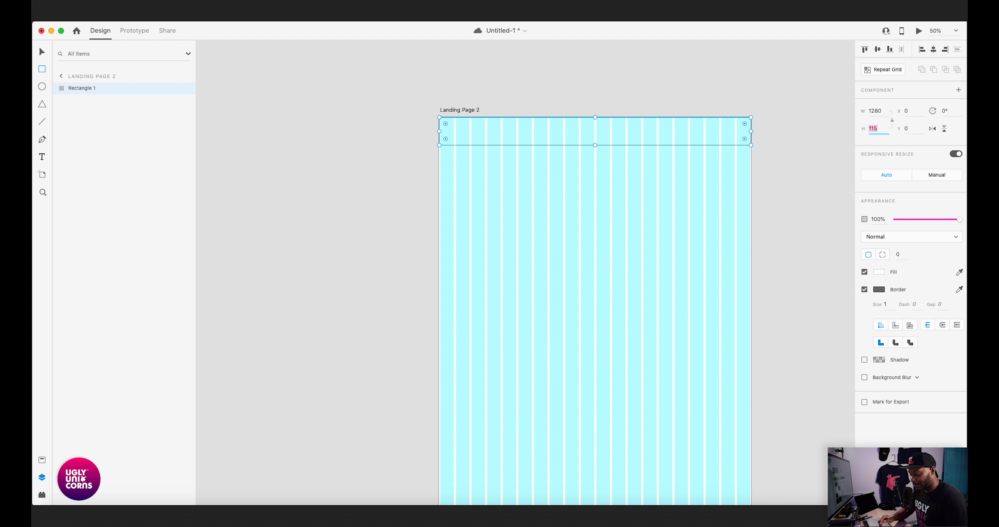
type("70")
key("Return")
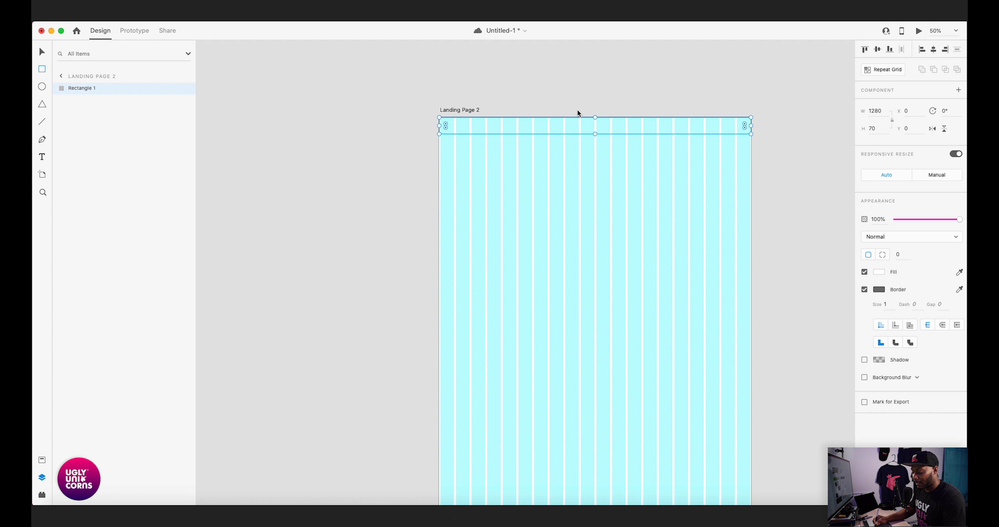
- Remove the top bar's border, fill it with light gray #DEDEDE and save that color as a swatch
key("super+equal")
key("super+equal")
left_click_drag(620, 102, 538, 319)
left_click_drag(689, 173, 617, 148)
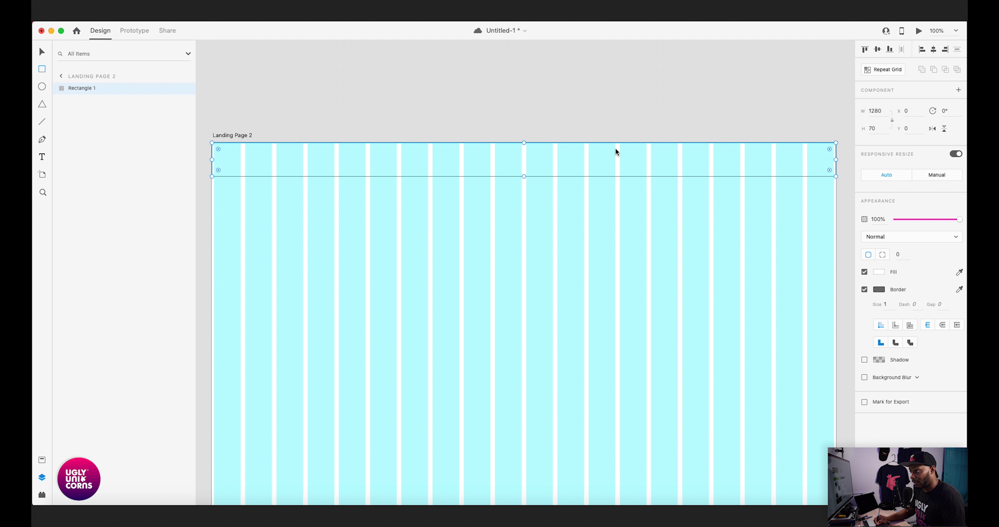
left_click(865, 290)
left_click(878, 272)
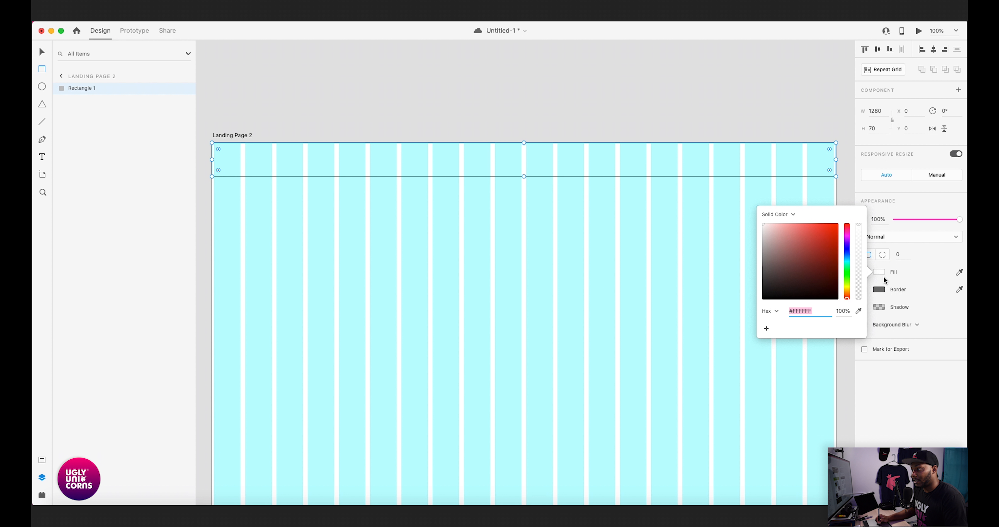
left_click(880, 276)
left_click(878, 276)
mouse_move(768, 237)
left_mouse_down()
mouse_move(760, 222)
mouse_move(758, 233)
left_mouse_up()
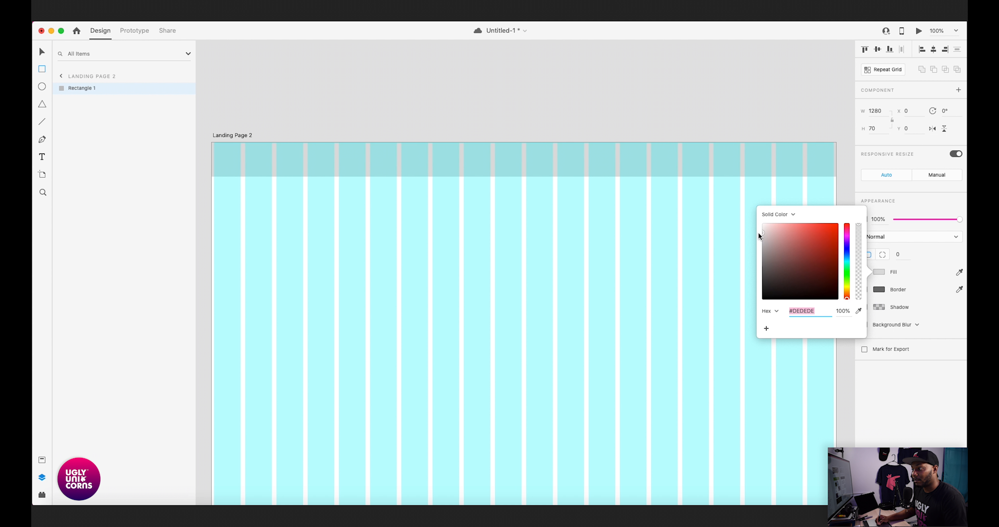
left_click(767, 329)
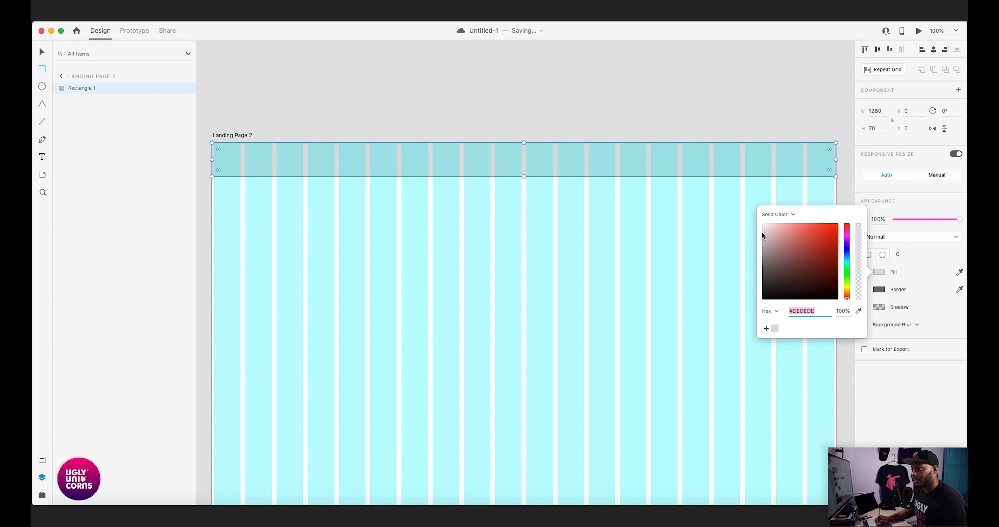
- Mix the mid-gray #888888 and save it as a swatch, then refill the top bar with the saved #DEDEDE
left_click_drag(761, 237, 759, 257)
left_click(767, 328)
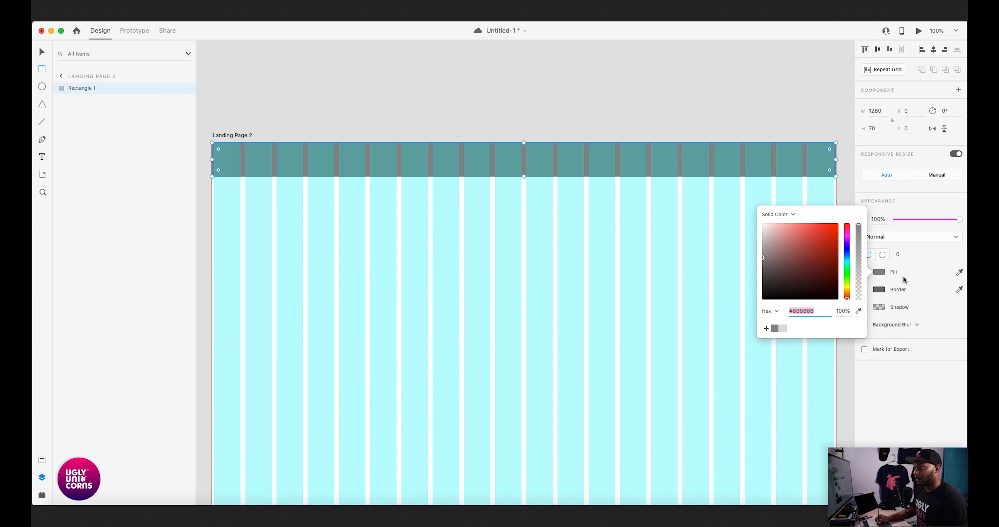
left_click(896, 270)
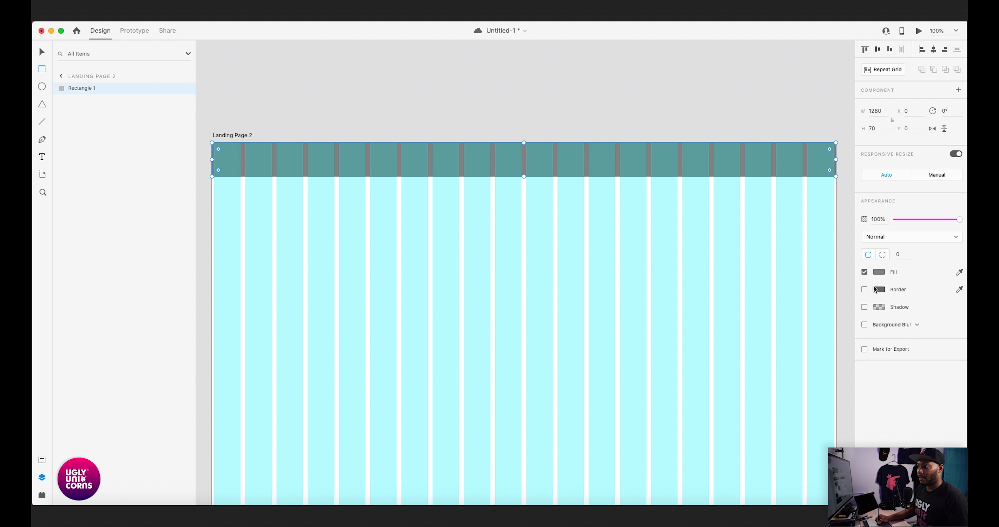
left_click(879, 272)
left_click(782, 328)
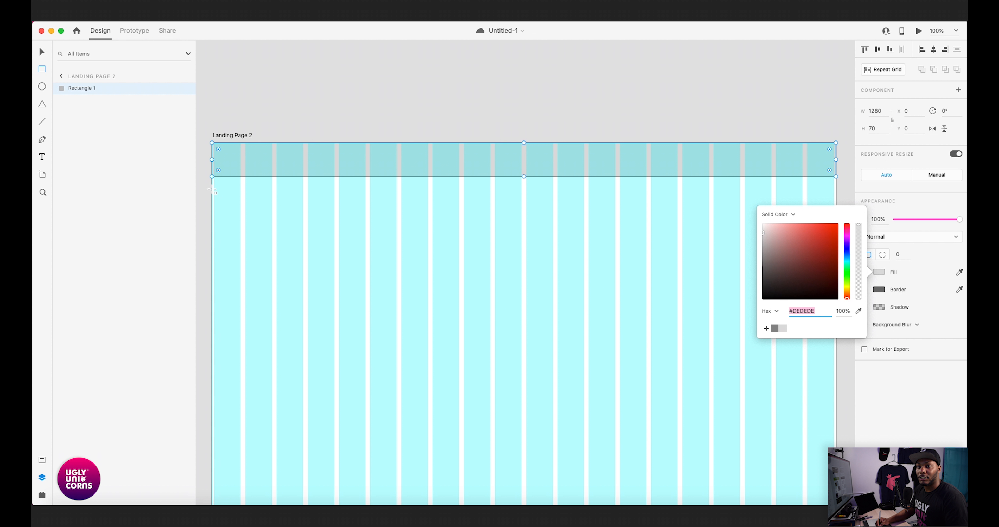
- Draw a second full-width rectangle, set its height to 520 and place it directly beneath the top bar at Y 70
mouse_move(212, 189)
left_mouse_down()
mouse_move(237, 220)
mouse_move(217, 209)
mouse_move(270, 233)
mouse_move(672, 293)
mouse_move(838, 297)
left_mouse_up()
key("ctrl+z")
left_click(874, 129)
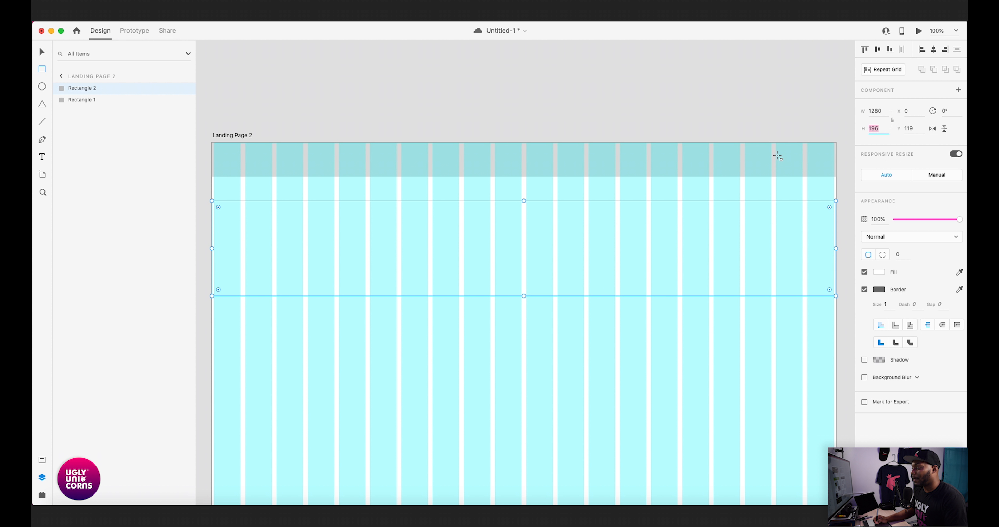
key("super+s")
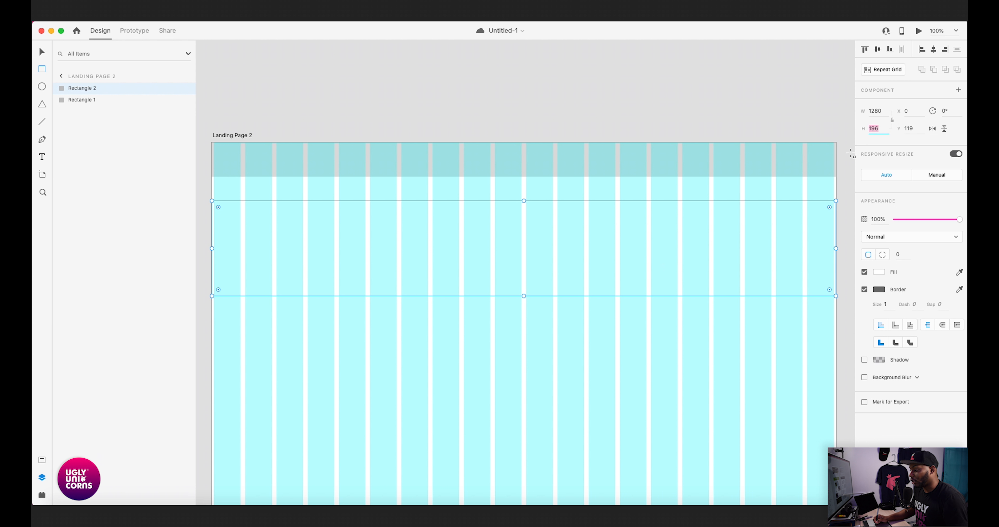
type("520")
key("Return")
key("v")
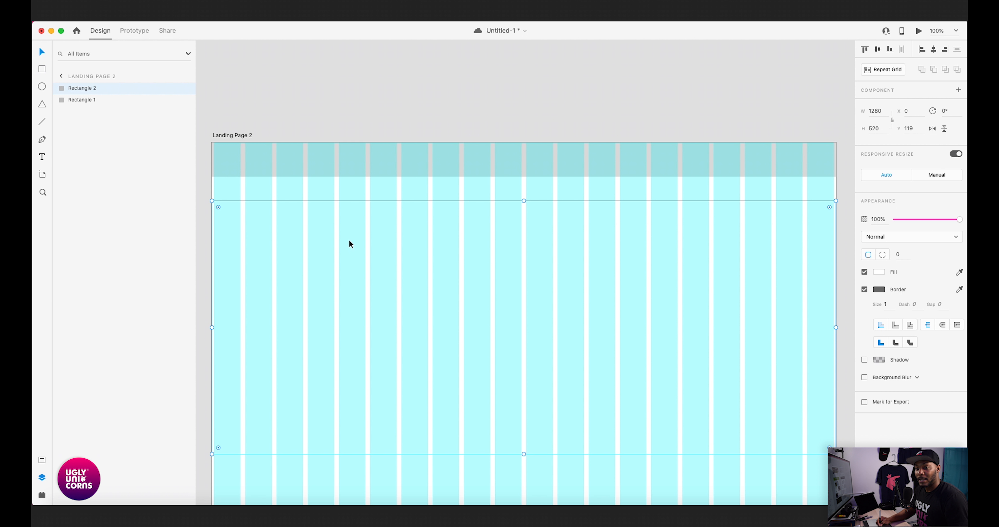
left_click_drag(349, 265, 356, 246)
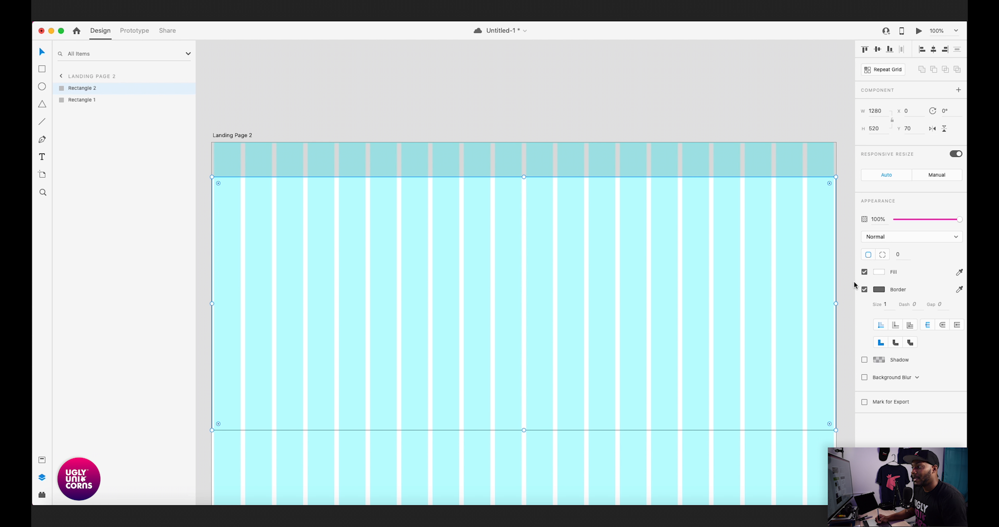
- Remove the border of the 520-high rectangle and fill it with the saved light gray #DEDEDE swatch
left_click(865, 290)
left_click(879, 271)
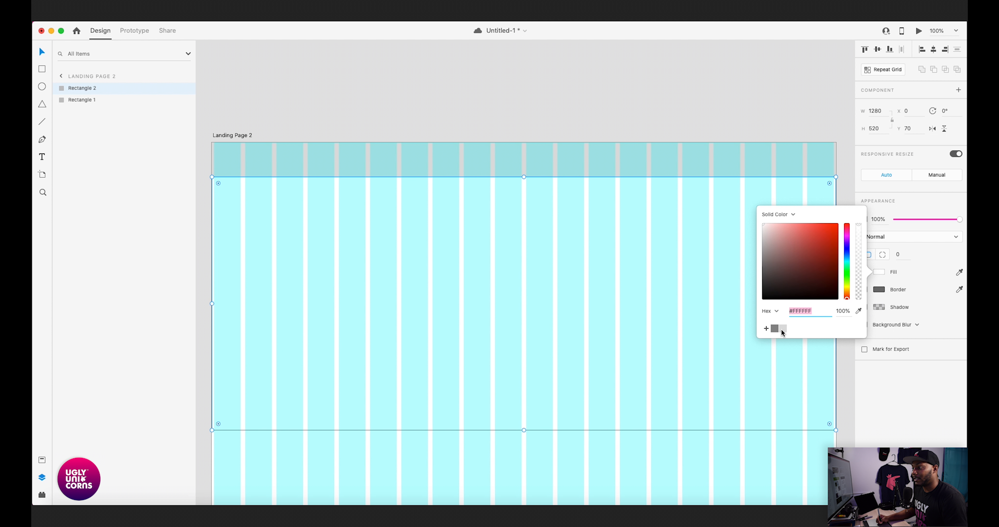
left_click(783, 329)
- Change the top bar's fill to white #FFFFFF, store white as a swatch and save the document
left_click(811, 159)
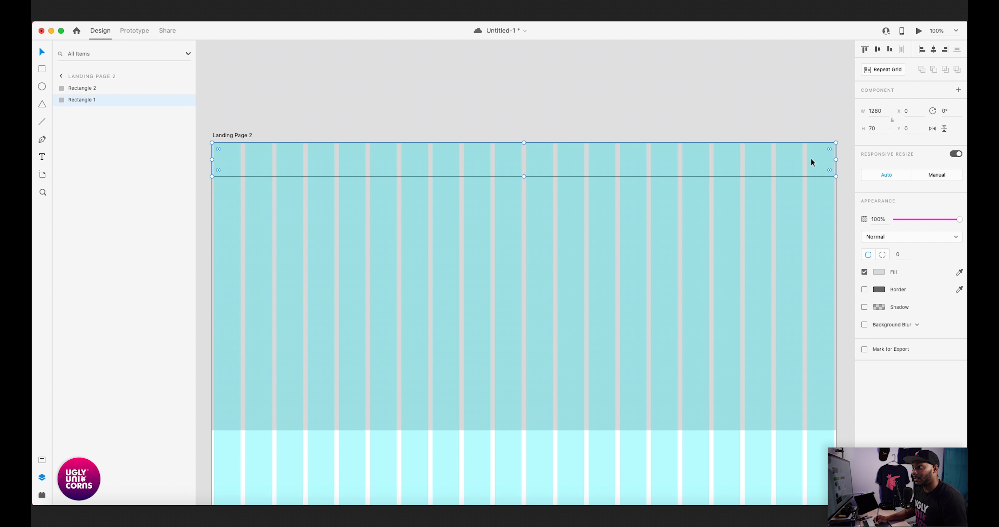
left_click(878, 273)
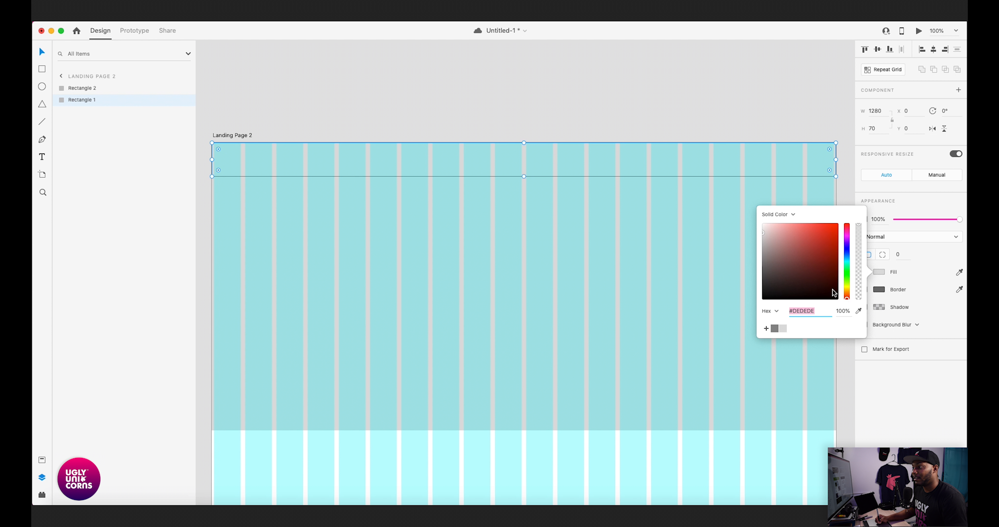
left_click(777, 328)
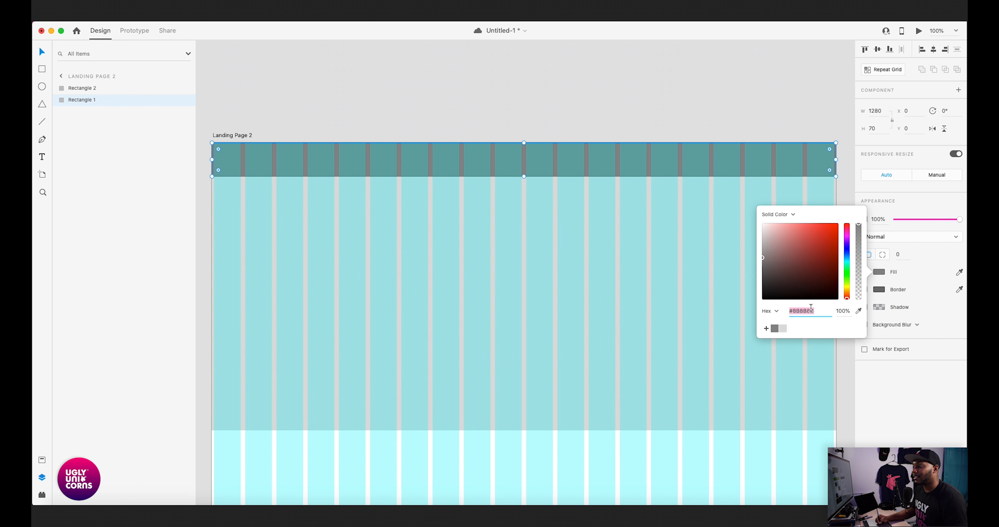
left_click_drag(765, 228, 754, 208)
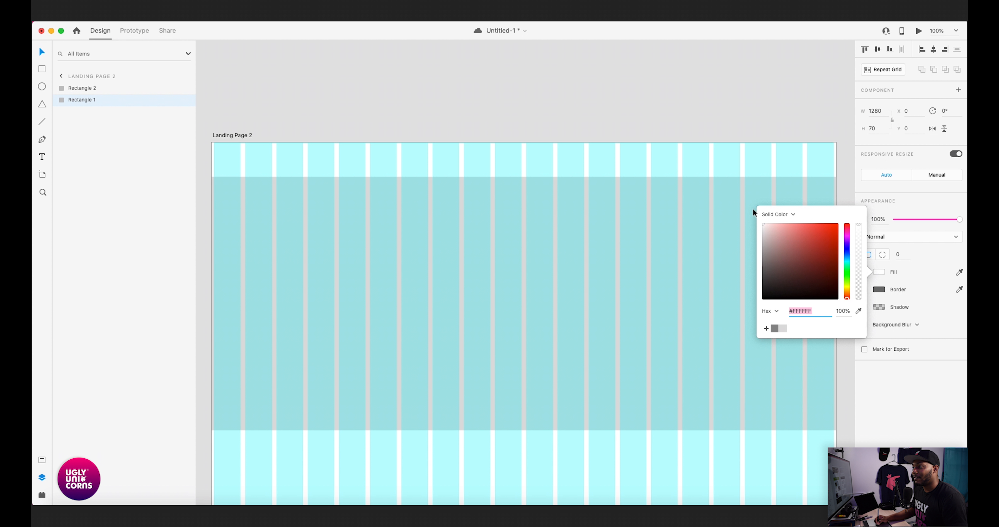
left_click(766, 328)
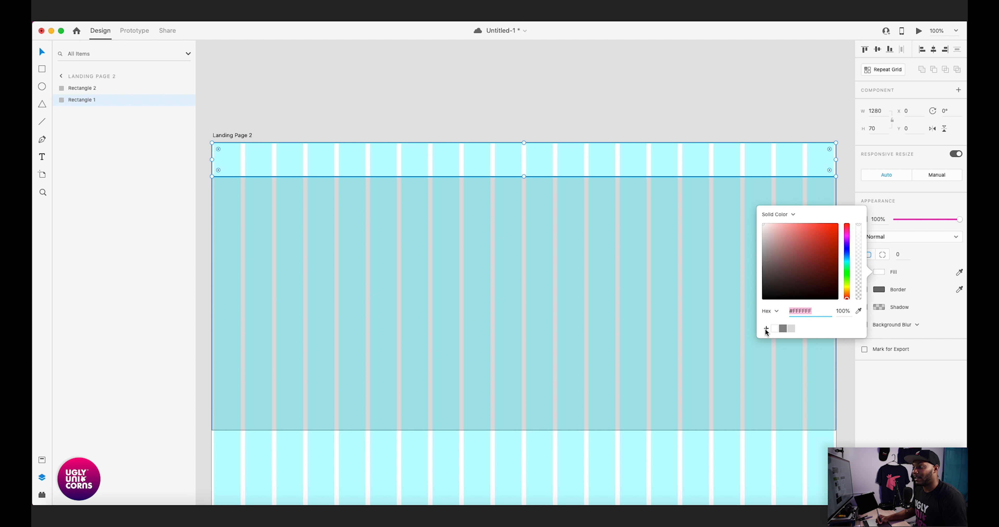
left_click(753, 118)
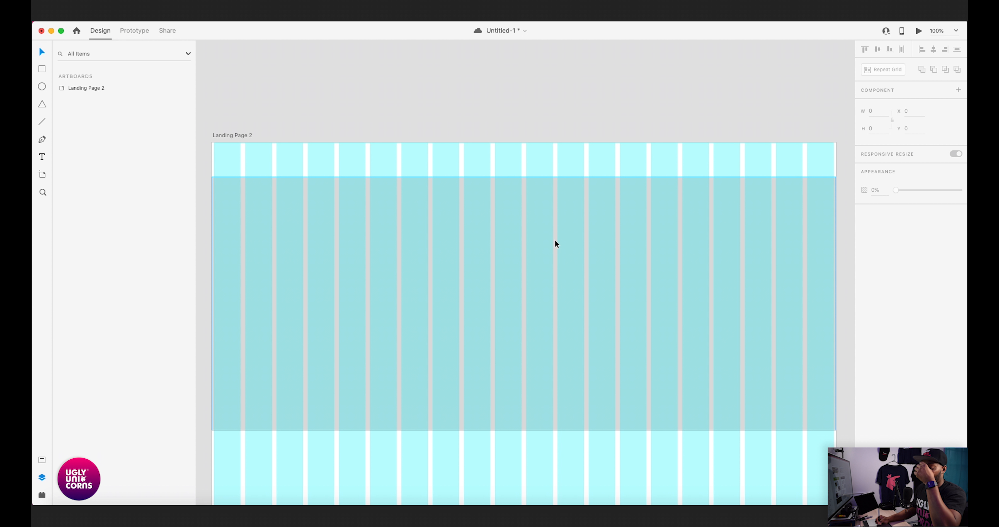
key("super+s")
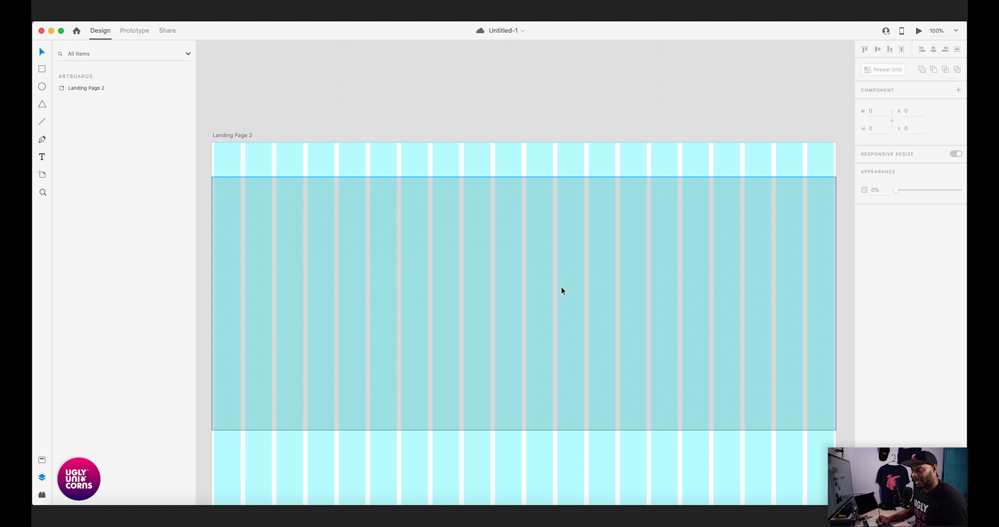
- Duplicate the 520-high gray rectangle and place the copy directly beneath the original at Y 590
left_click(586, 237)
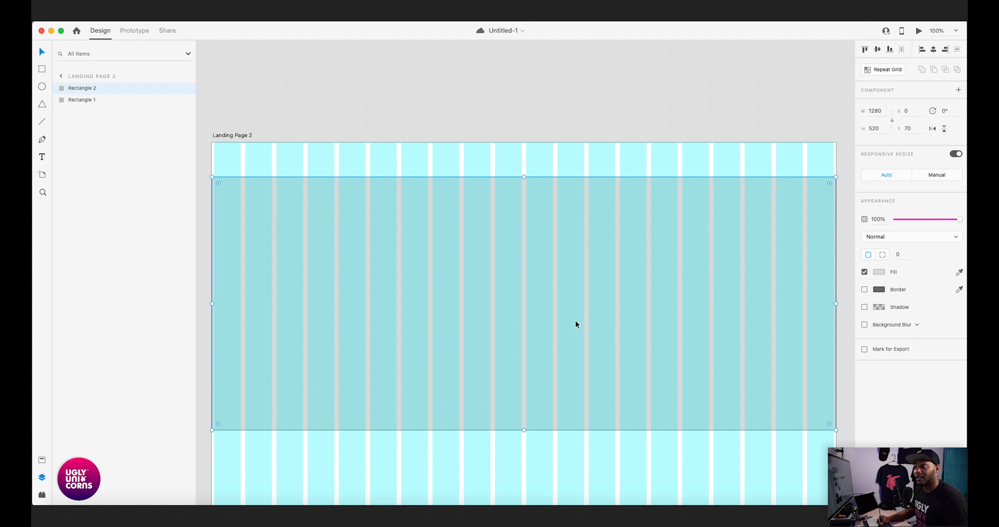
scroll(574, 320, "down", 8)
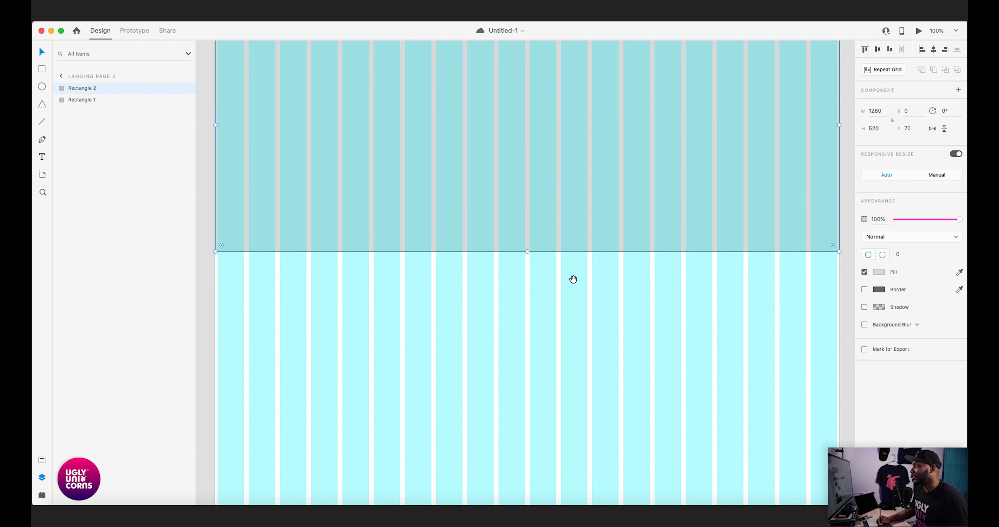
left_click_drag(578, 274, 623, 258)
left_click_drag(602, 190, 572, 235)
left_click_drag(620, 261, 657, 226)
left_click_drag(594, 249, 609, 219)
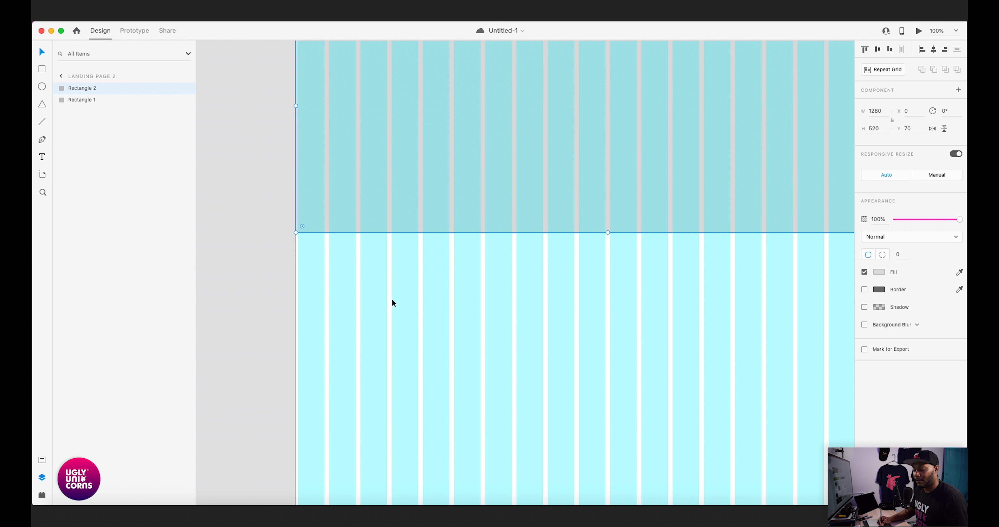
left_click_drag(501, 184, 504, 429, "alt")
mouse_move(470, 304)
left_mouse_down()
mouse_move(478, 344)
mouse_move(472, 314)
left_mouse_up()
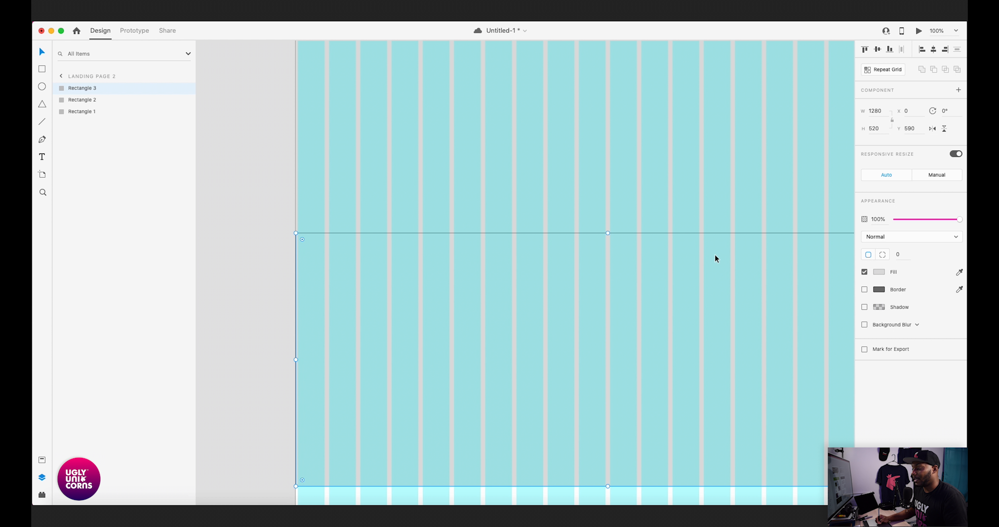
- Set the height of the duplicated rectangle to 430
left_click(874, 128)
type("430")
key("Return")
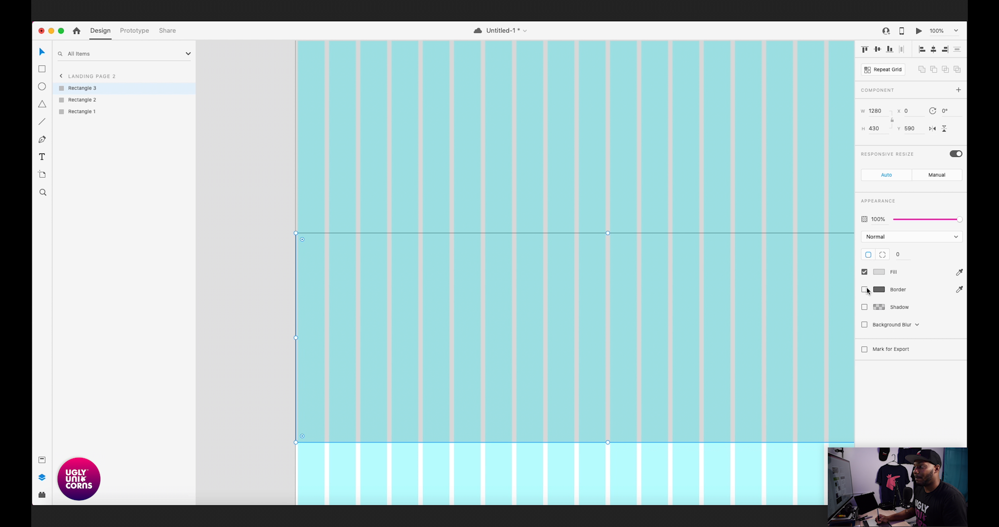
- Lighten the fill of the 430-high rectangle to #EFEFEF
left_click(880, 275)
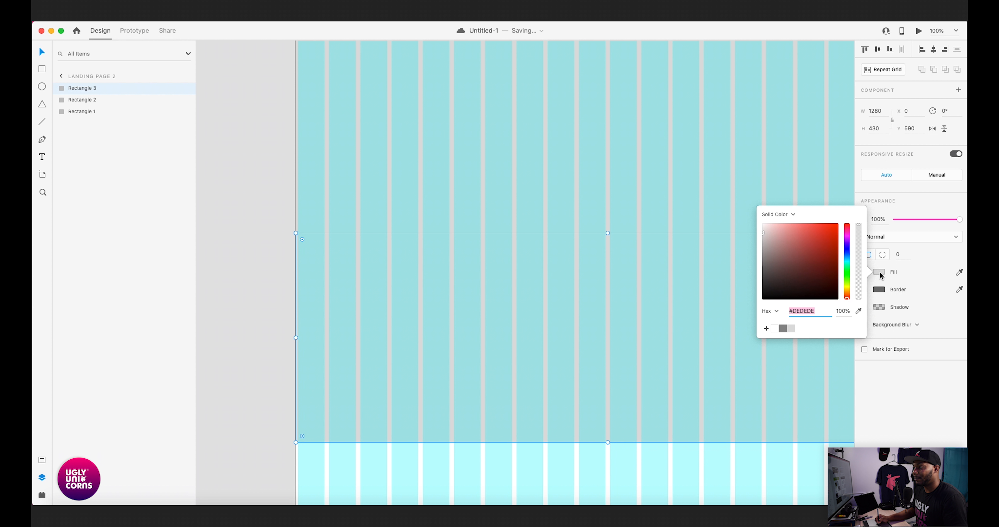
left_click(762, 230)
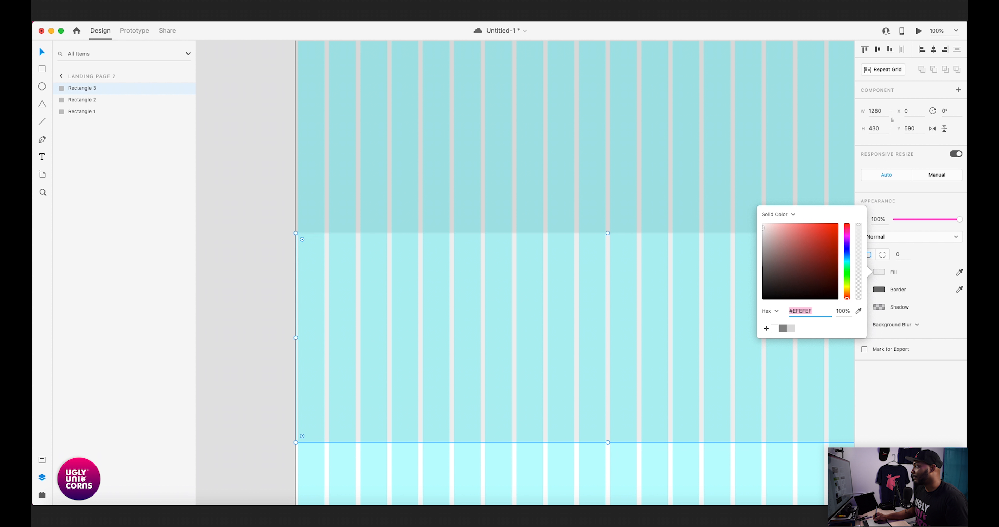
key("Escape")
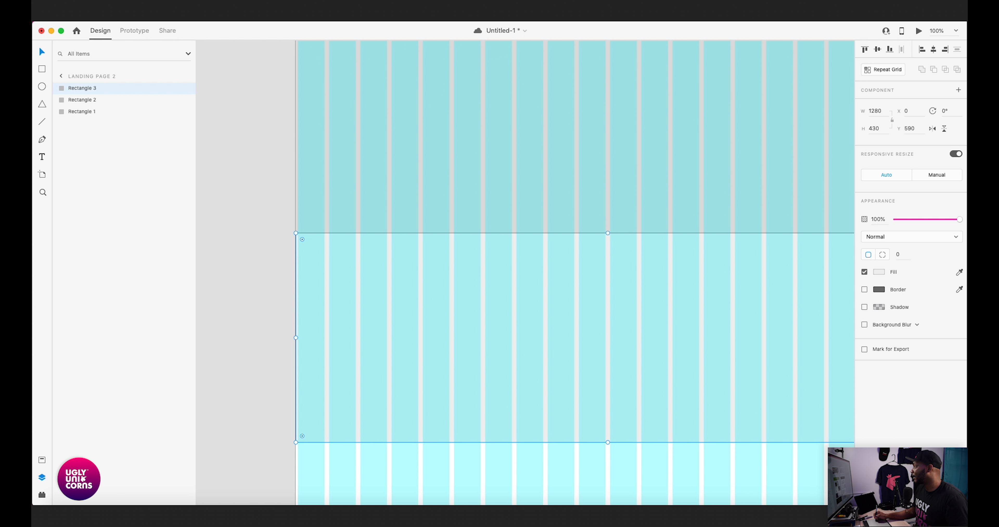
key("super+Tab")
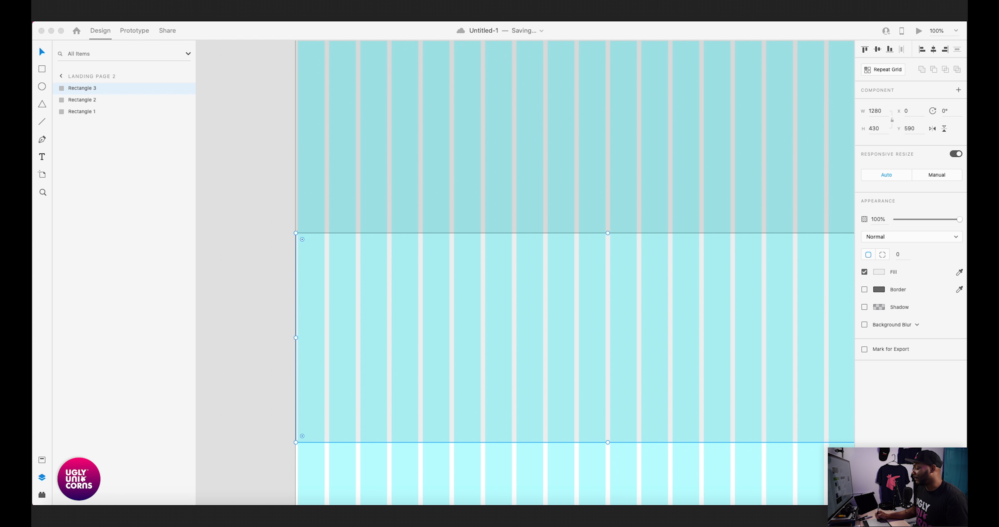
left_click(643, 289)
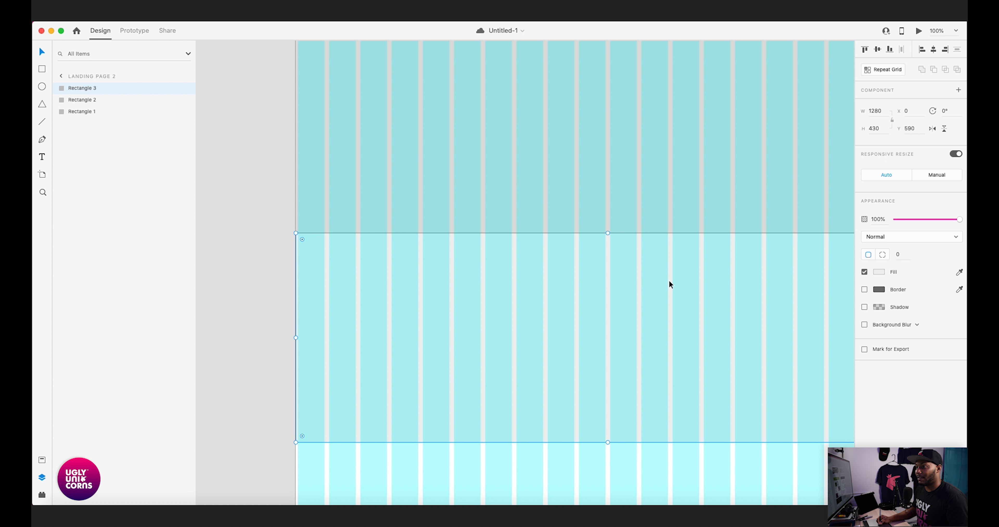
- Set the fill of the 430-high rectangle to #F7F7F7 and clear the selection
left_click(879, 272)
type("F7F7F7")
key("Return")
key("Escape")
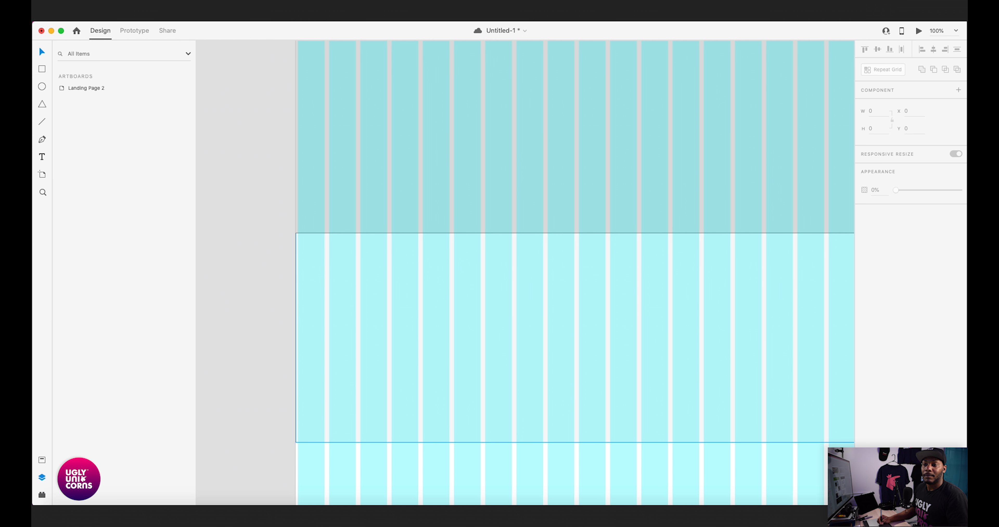
key("super+minus")
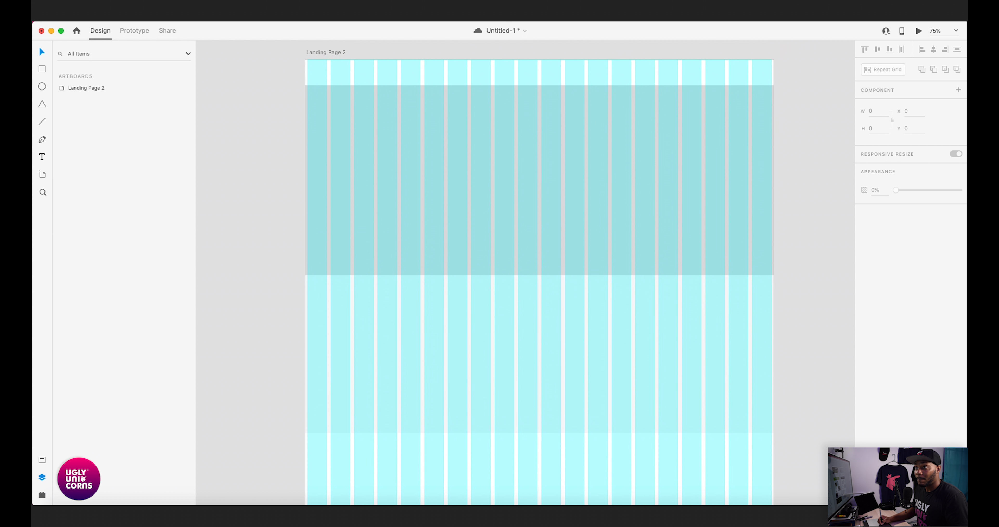
- Duplicate the 430-high light rectangle and place the copy directly beneath the original at Y 1020
scroll(544, 271, "down", 10)
scroll(543, 272, "left", 3)
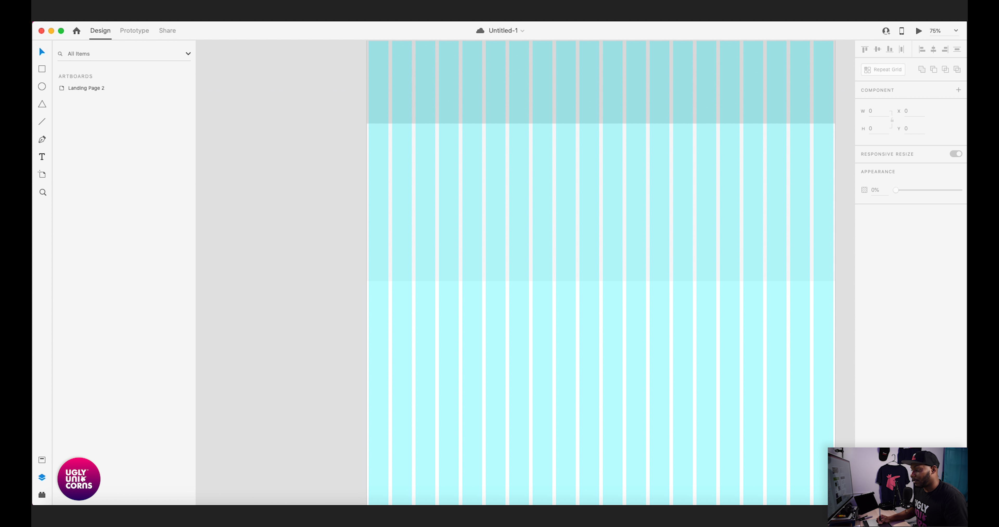
left_click(602, 202)
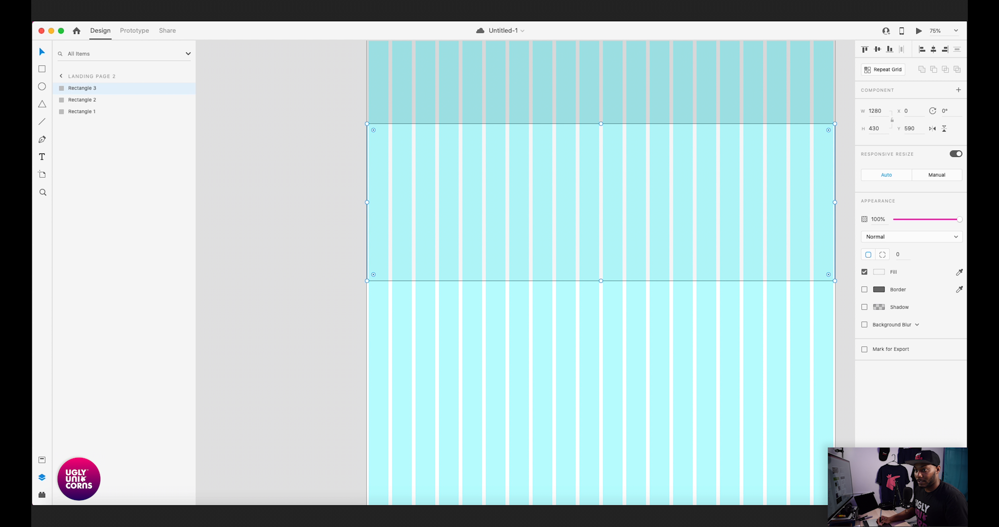
left_click_drag(602, 203, 602, 361)
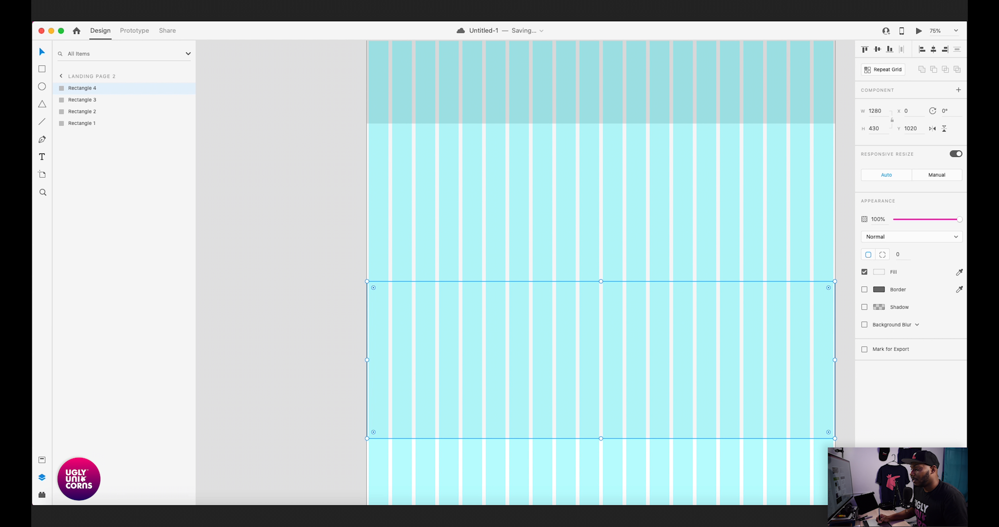
- Set the height of the rectangle at Y 1020 to 250
left_click(875, 129)
type("250")
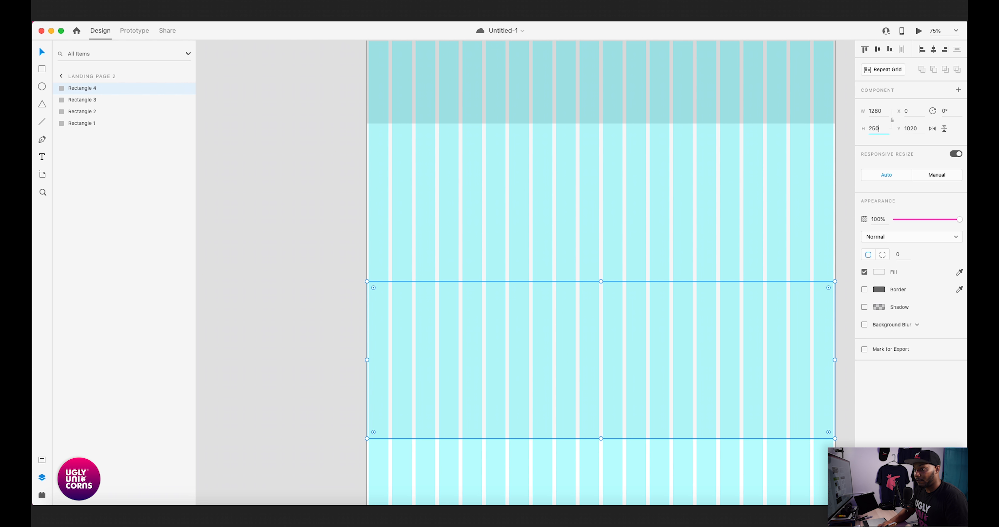
key("Return")
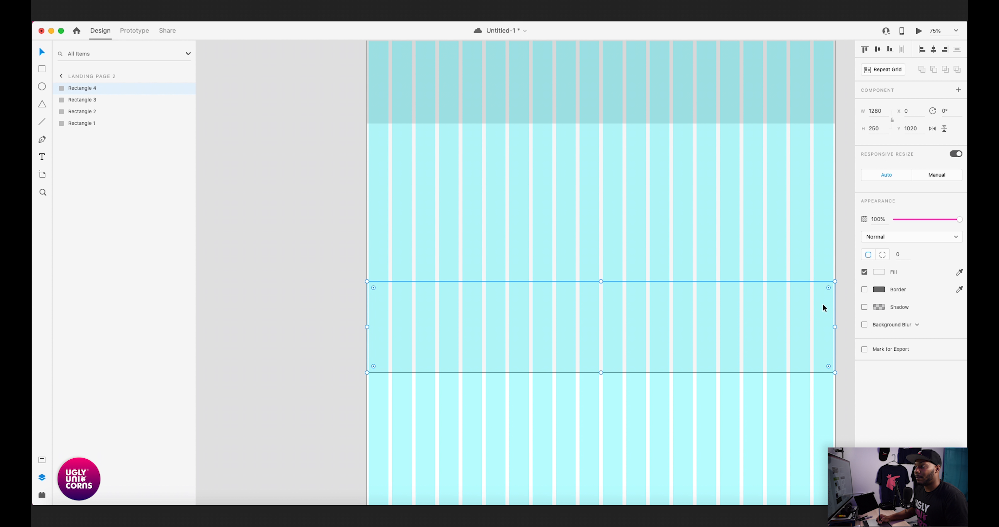
- Fill the 250-high rectangle with the saved mid-gray swatch and save the document
left_click(878, 272)
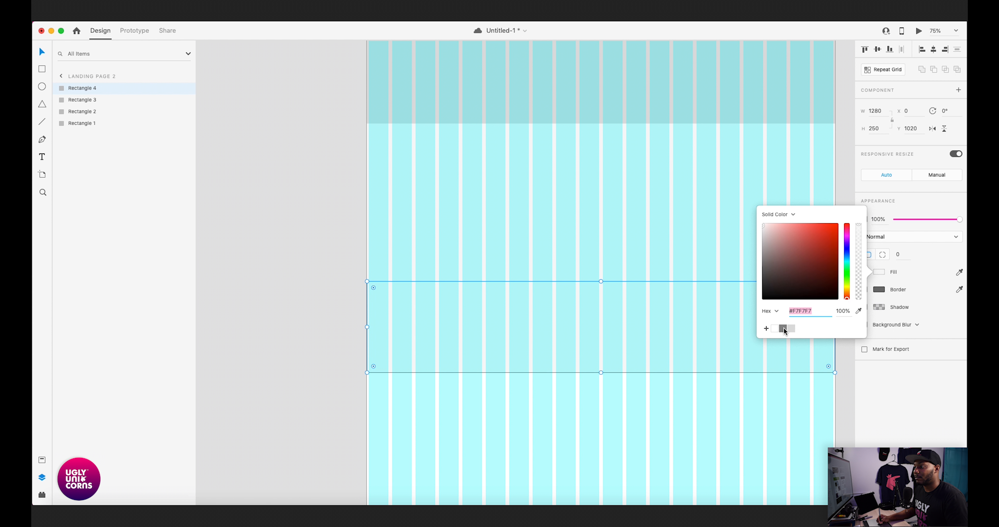
left_click(784, 330)
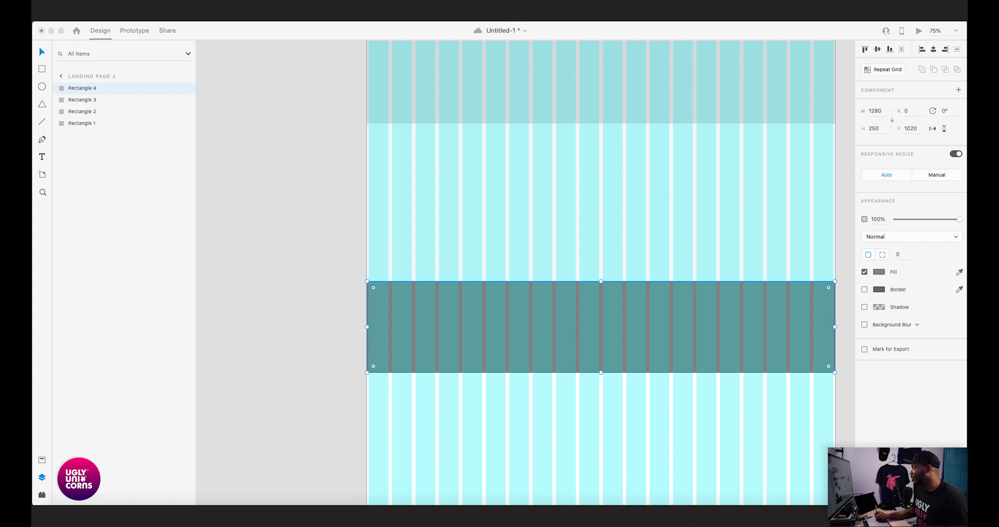
key("super+s")
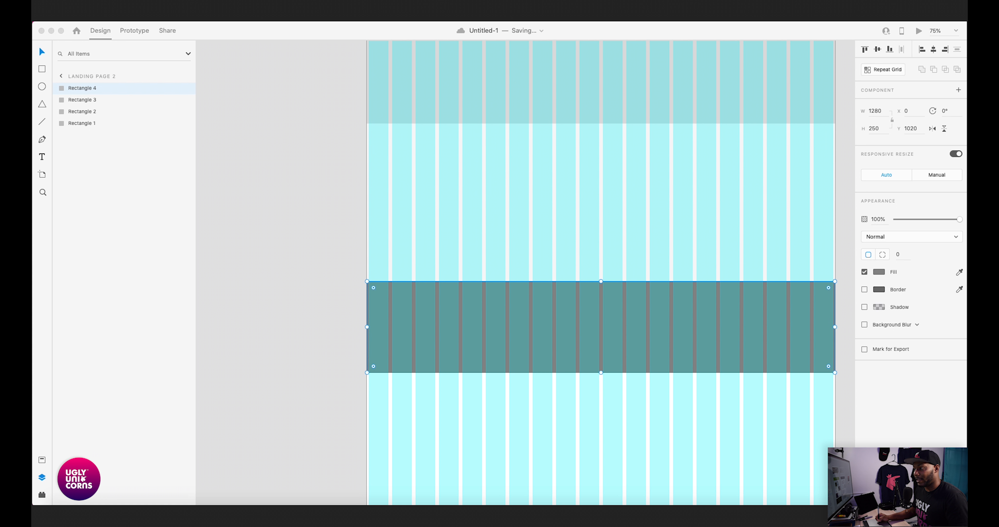
left_click(811, 301)
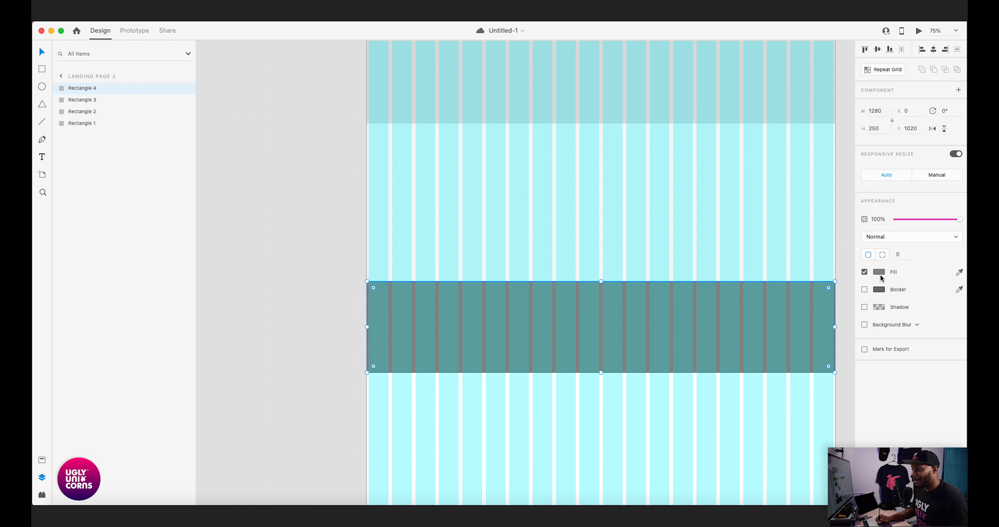
- Set the fill of the 250-high rectangle to #4A4A4A and clear the selection
left_click(880, 272)
type("4A4A4A")
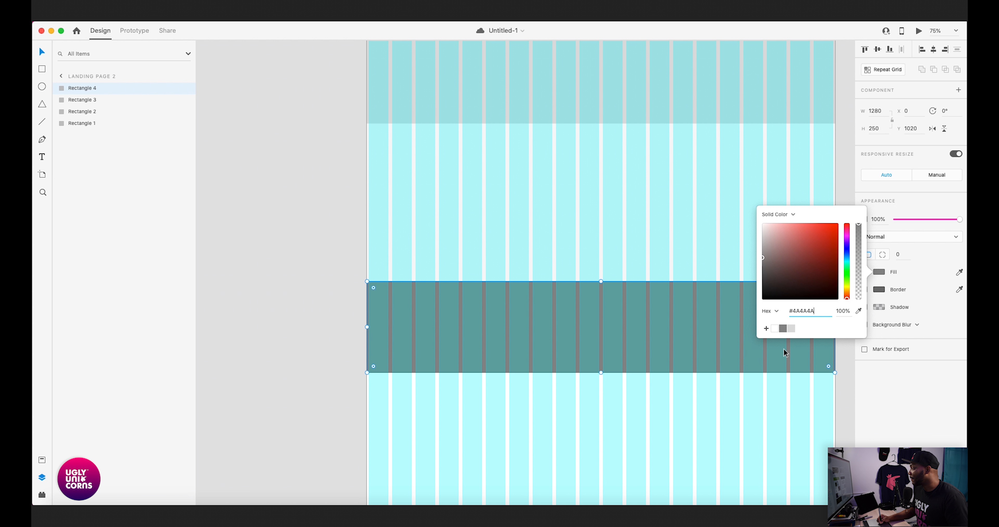
left_click(753, 385)
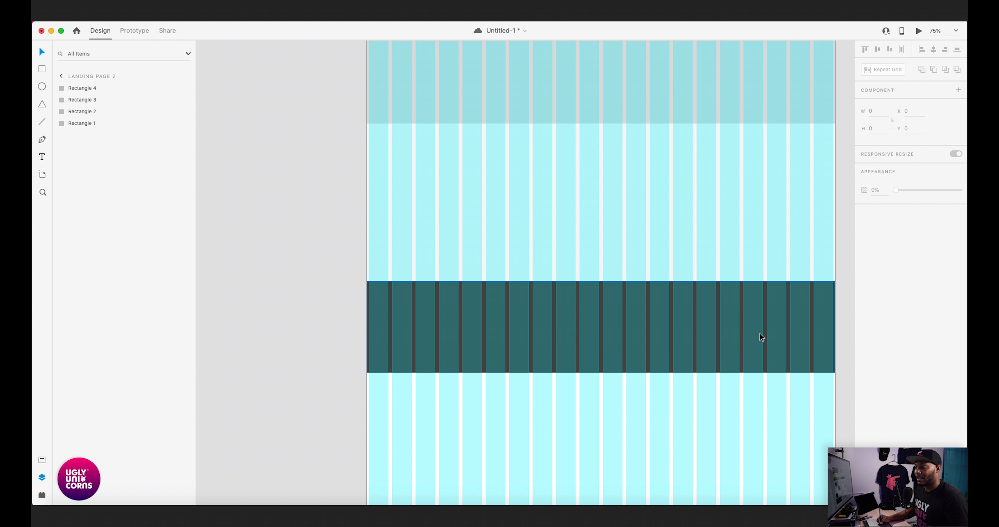
- Check the fill color of the dark 250-high rectangle, leaving it as it is
scroll(762, 329, "right", 2)
scroll(762, 329, "down", 1)
left_click(758, 323)
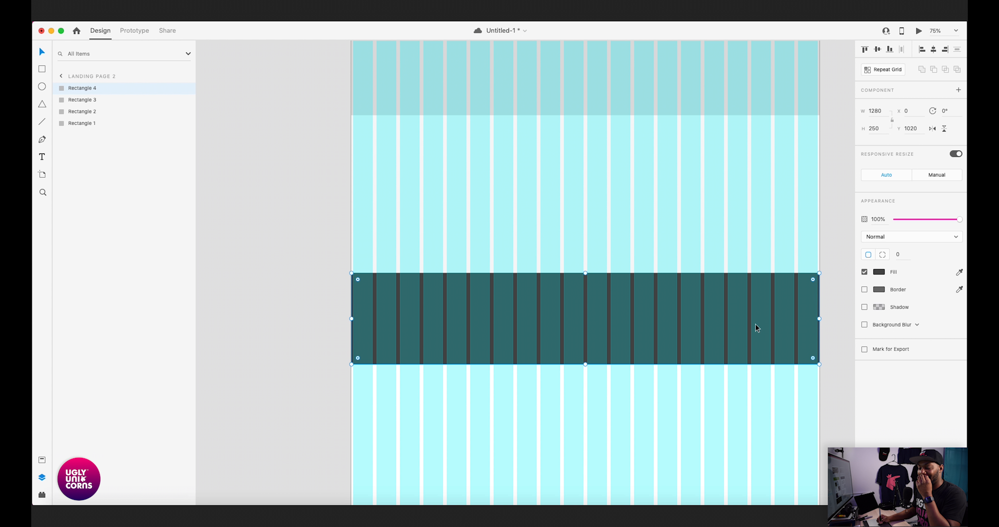
left_click(879, 273)
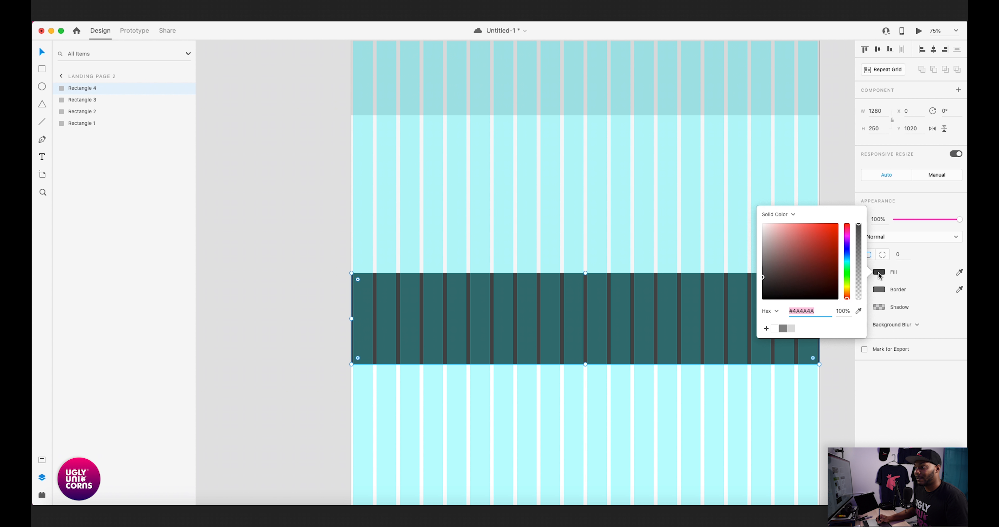
left_click(758, 369)
- Examine the stacked sections from the top of the artboard to the empty area beneath the dark band
scroll(709, 304, "down", 5)
scroll(709, 305, "right", 2)
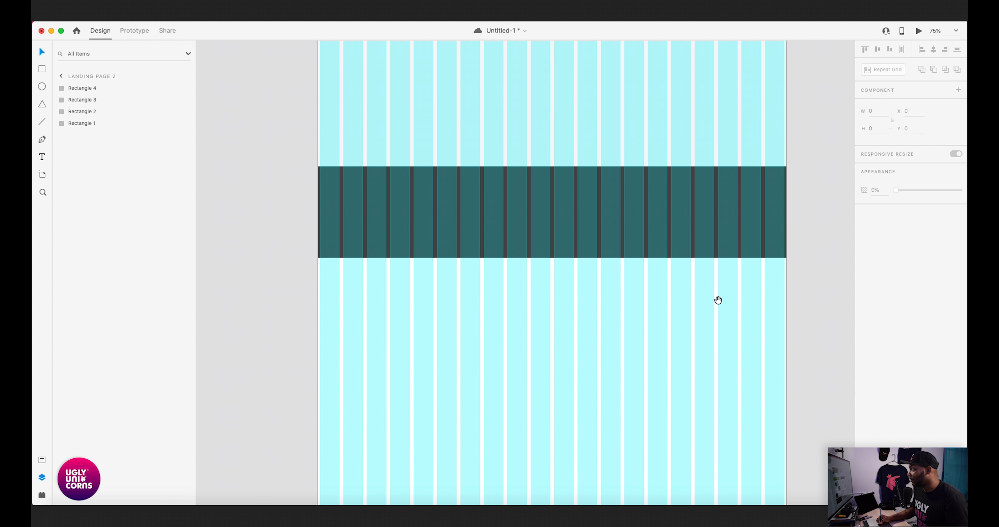
left_click_drag(679, 334, 698, 303)
scroll(708, 323, "down", 1)
scroll(683, 277, "up", 5)
scroll(714, 292, "right", 1)
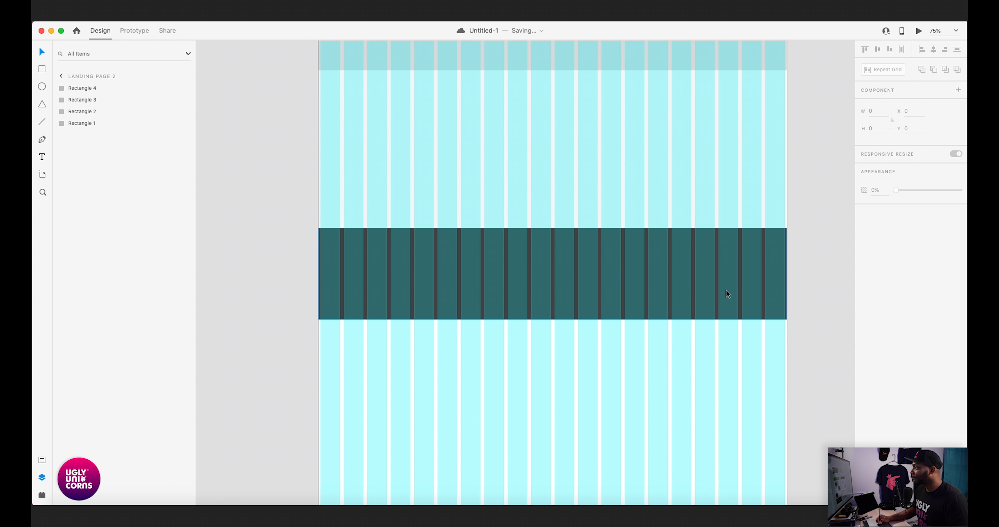
scroll(723, 260, "up", 8)
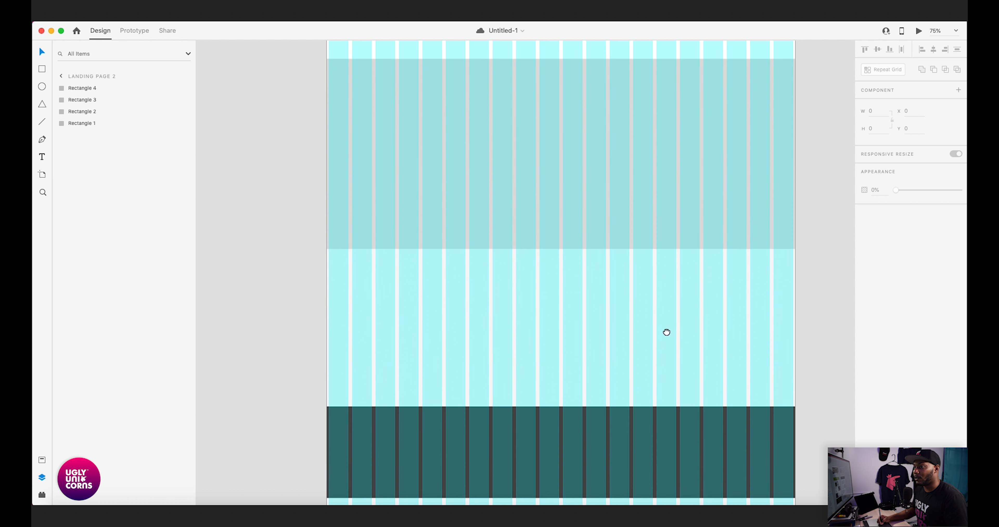
scroll(636, 259, "up", 1)
scroll(627, 308, "down", 7)
scroll(636, 319, "left", 2)
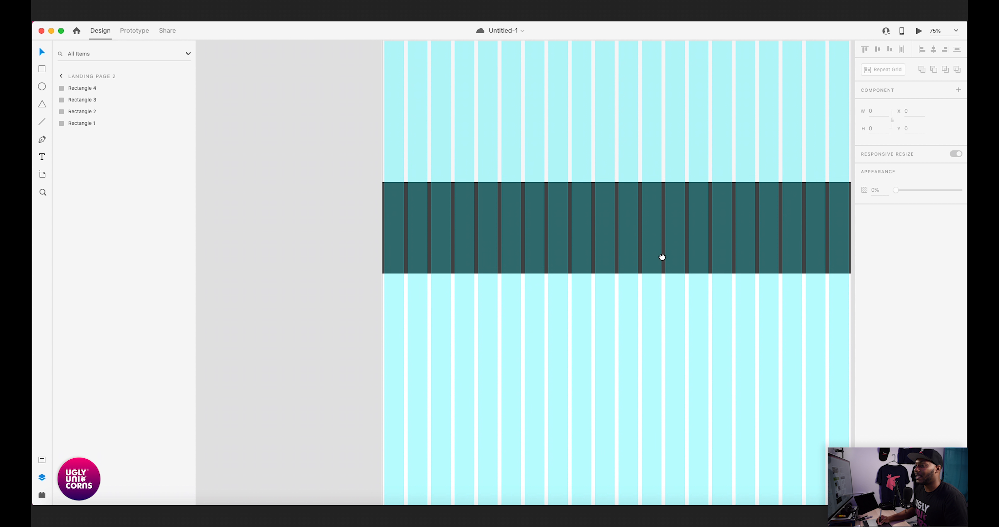
scroll(663, 257, "down", 1)
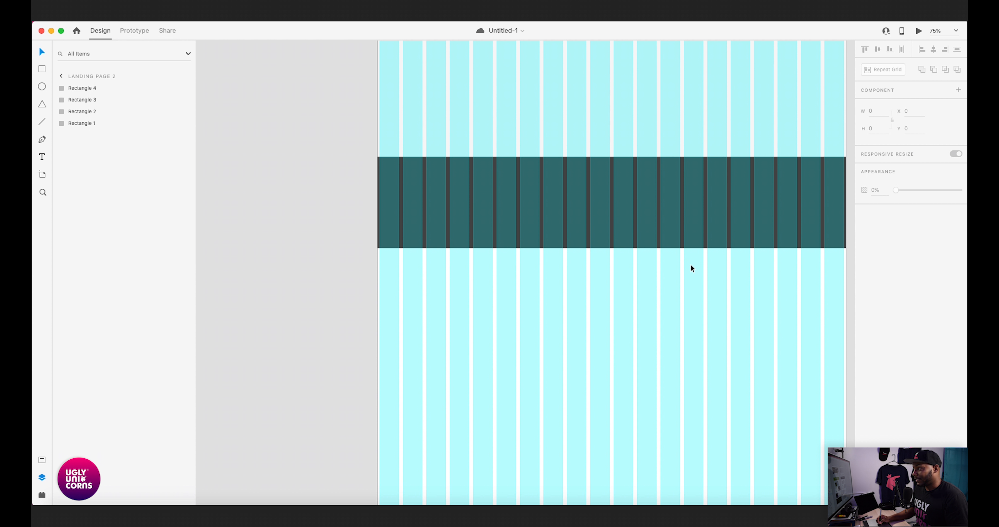
scroll(675, 307, "up", 13)
scroll(674, 332, "right", 2)
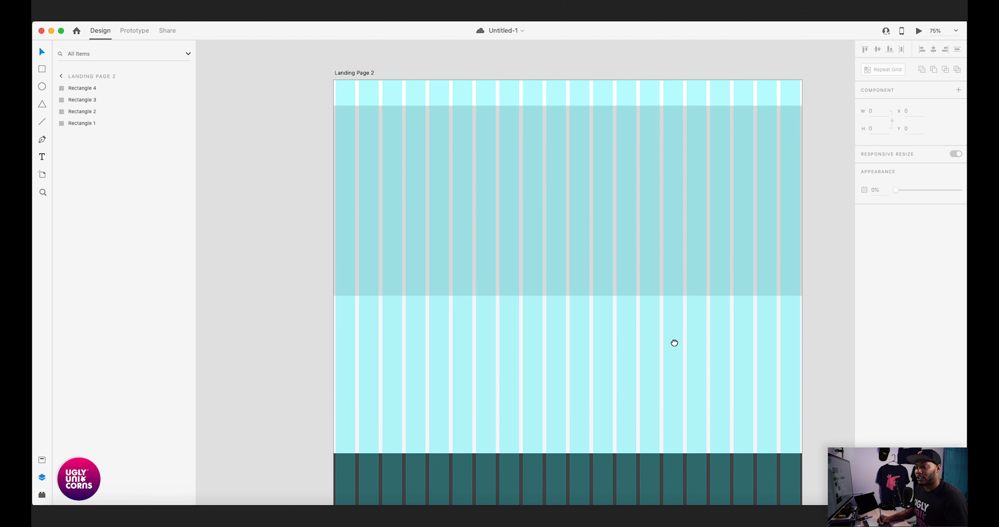
scroll(677, 306, "down", 2)
scroll(672, 291, "up", 3)
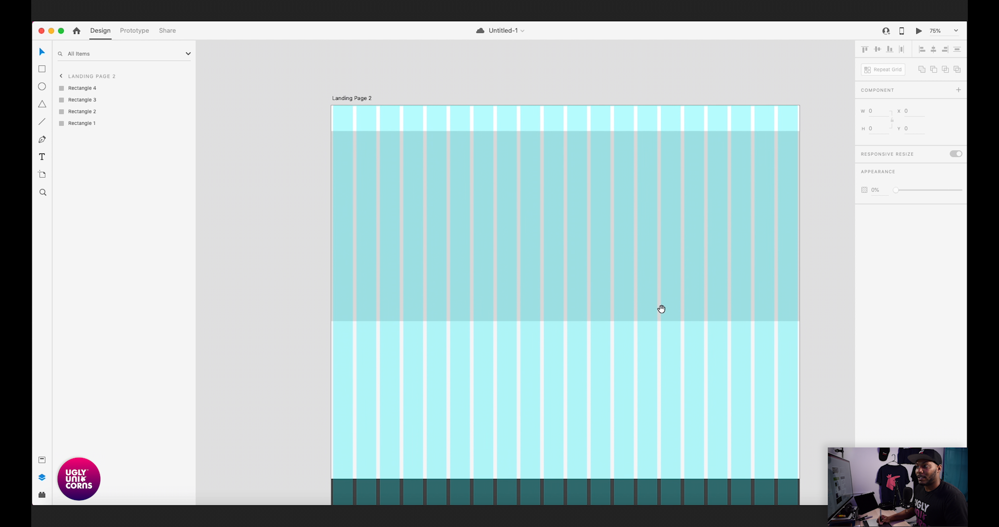
scroll(666, 291, "down", 2)
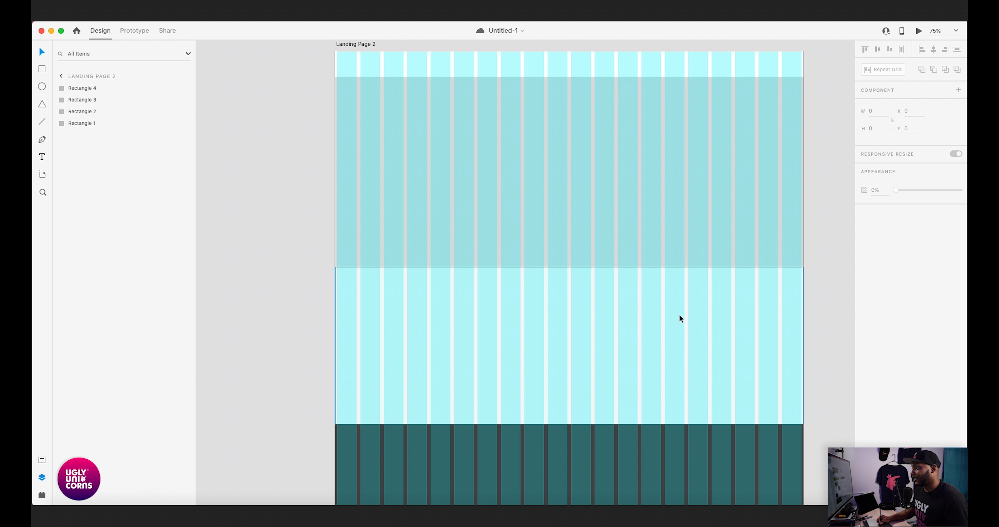
scroll(680, 294, "down", 7)
scroll(683, 272, "left", 1)
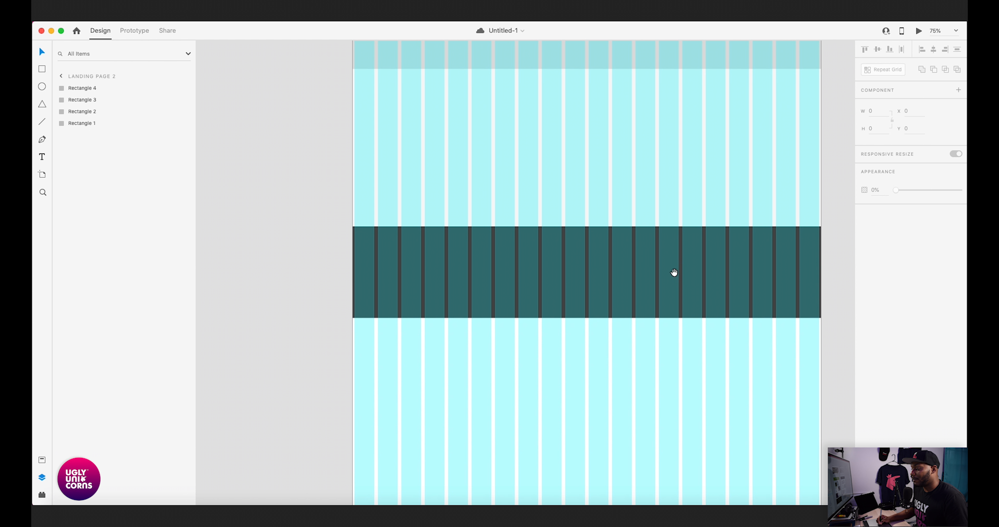
scroll(677, 271, "down", 3)
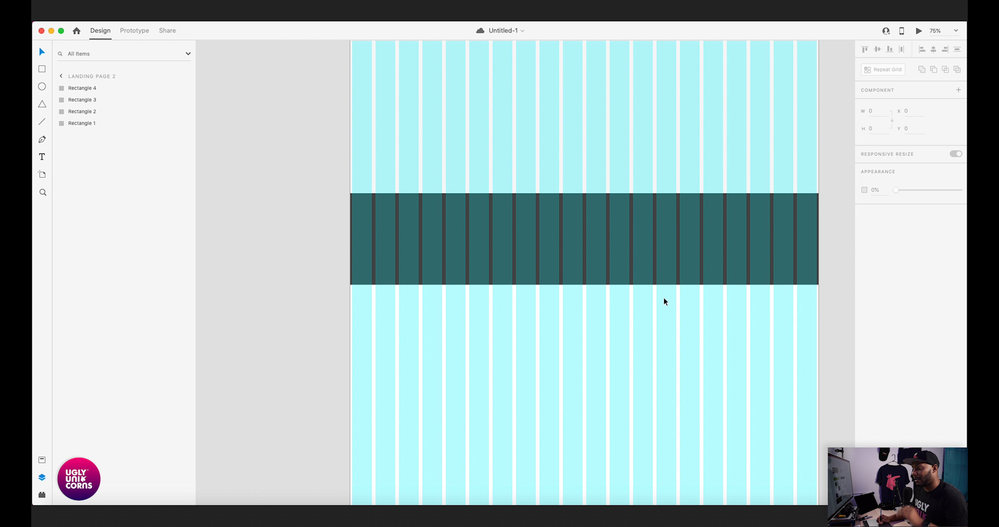
- Duplicate the dark 250-high rectangle, place the copy below it at Y 1375, and set the copy's height to 500
left_click(587, 266)
left_click_drag(581, 257, 584, 389)
left_click(875, 129)
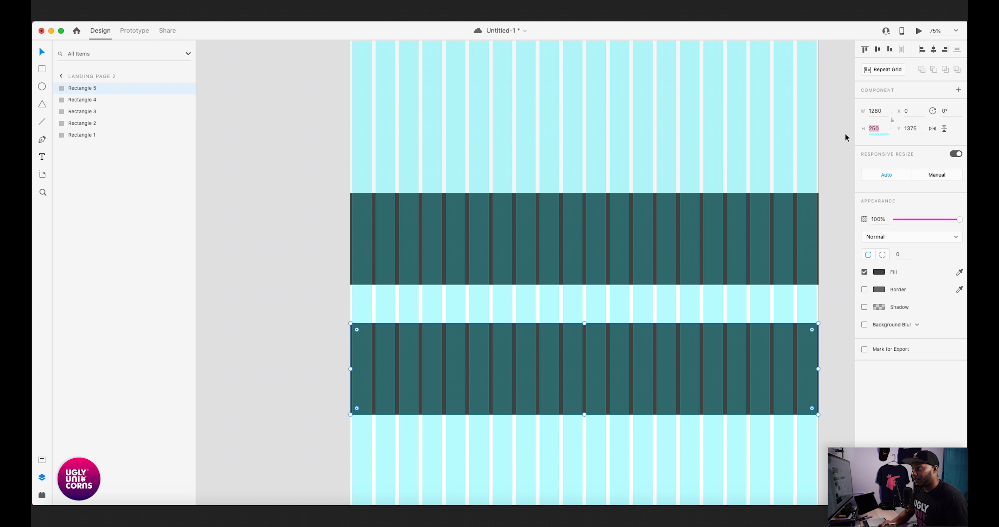
type("500")
key("Return")
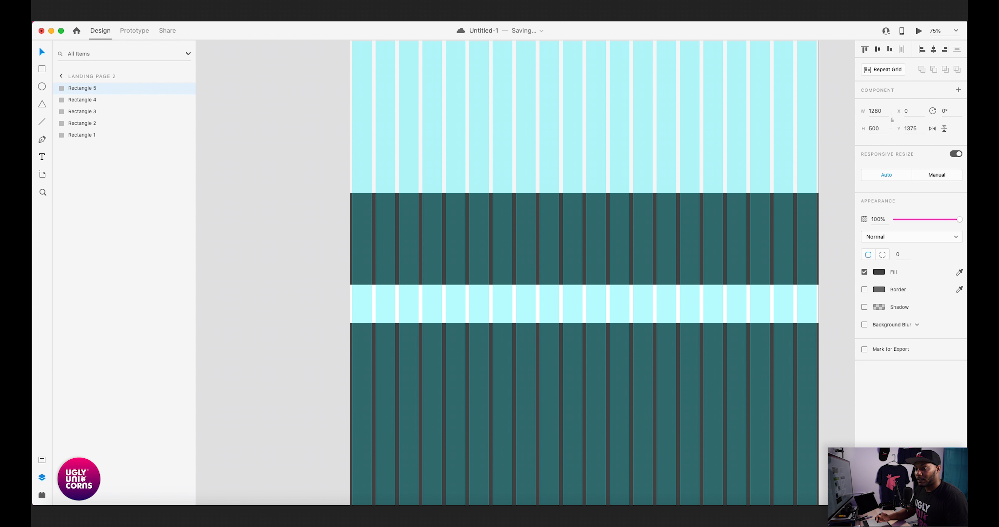
- Try white and the saved light gray swatch as the fill of the 500-high rectangle, and save the document
left_click_drag(622, 317, 609, 226)
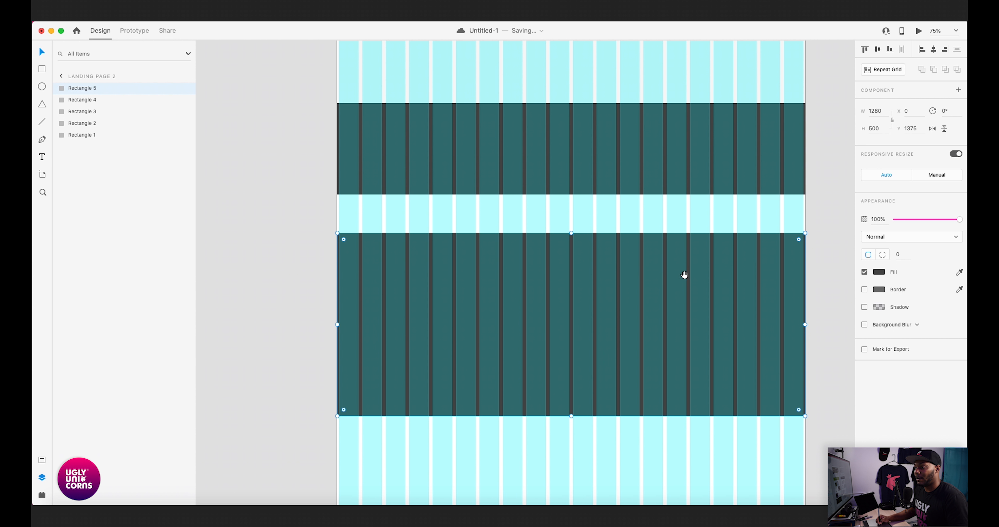
left_click_drag(677, 279, 671, 264)
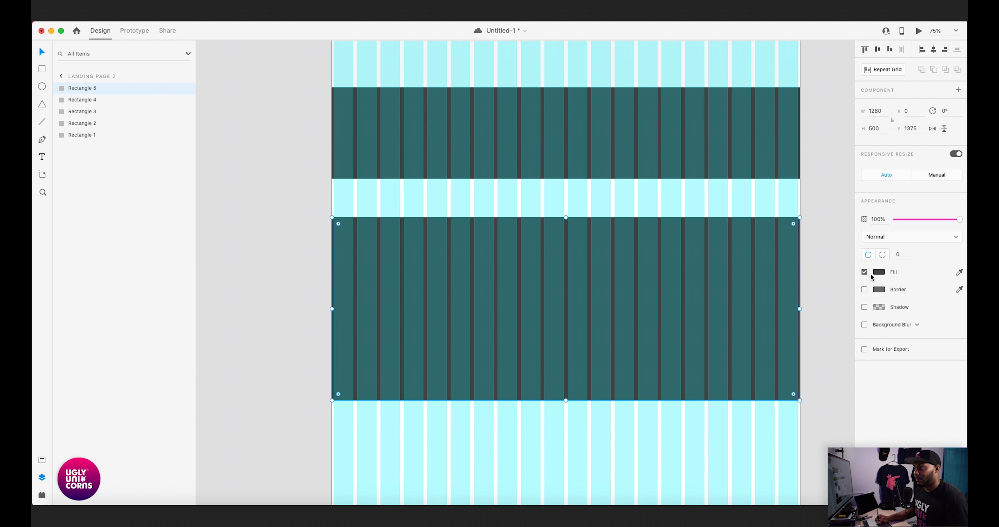
left_click(879, 273)
left_click(775, 329)
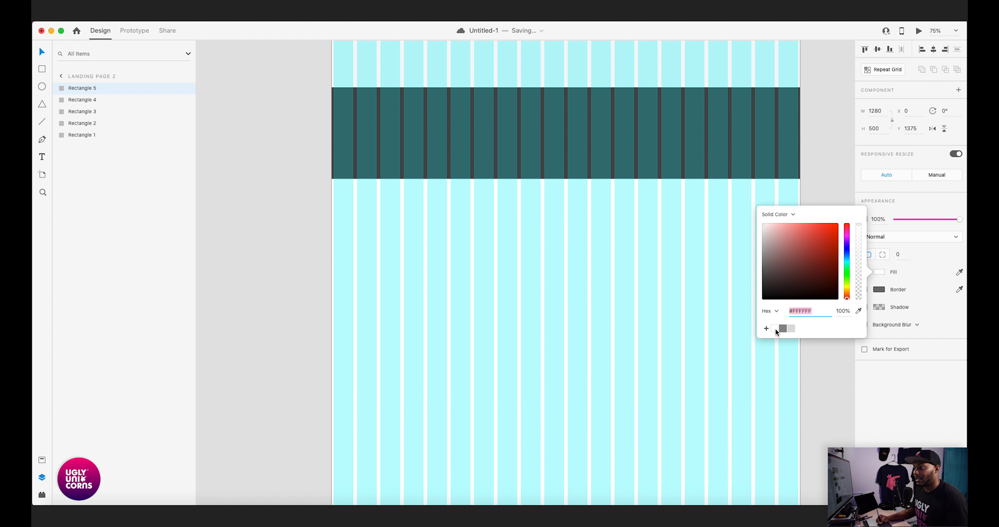
left_click(791, 329)
left_click(813, 357)
left_click(792, 334)
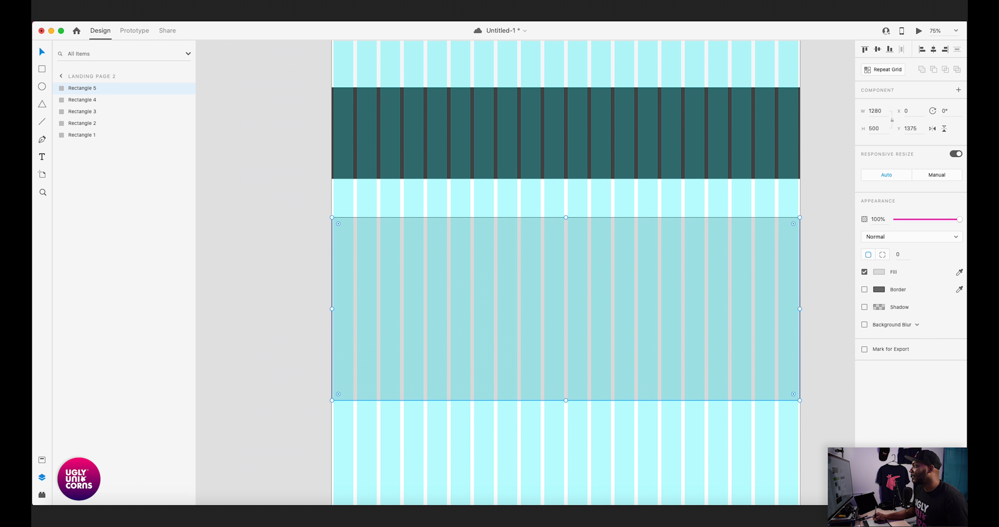
key("super+s")
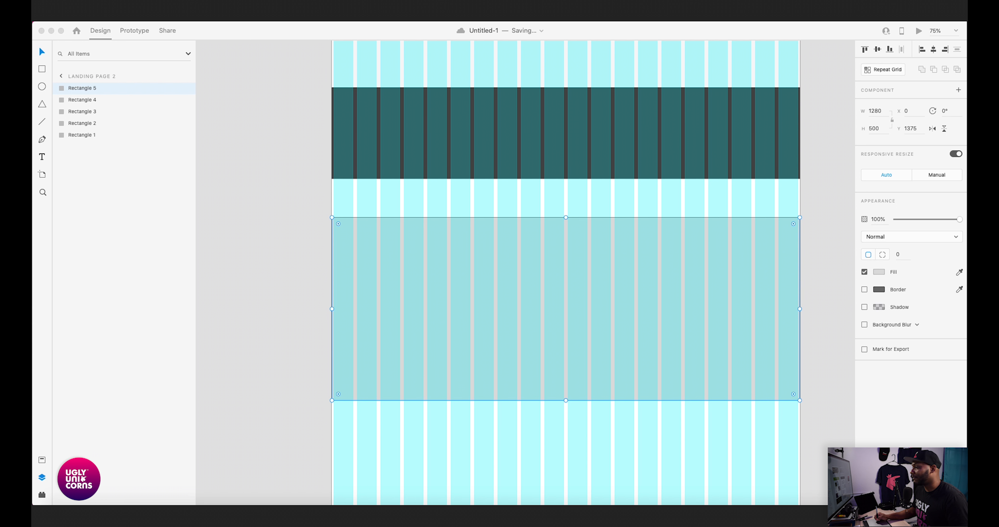
left_click(737, 296)
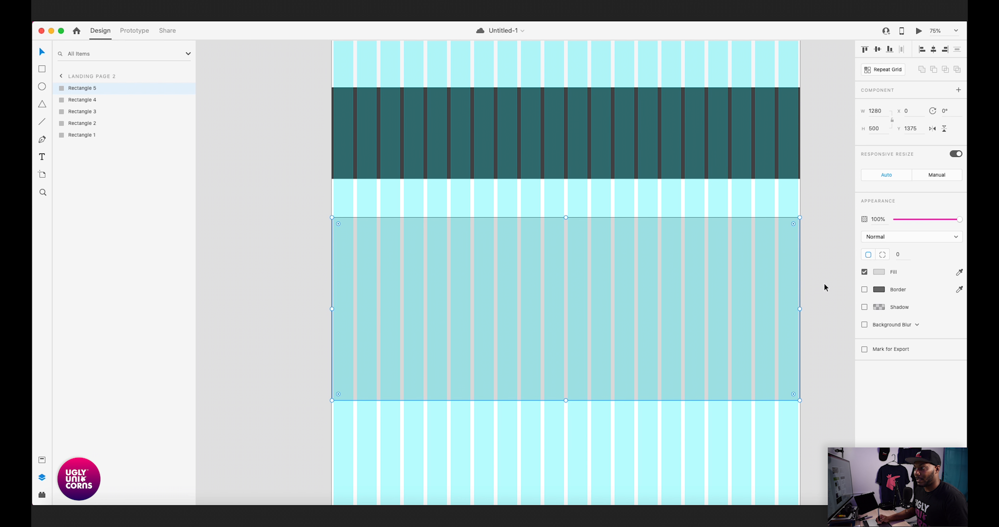
- Set the fill of the 500-high rectangle at Y 1375 to #F7F7F7 and add that color to the saved swatches
left_click(878, 272)
type("#F7F7F7")
key("Return")
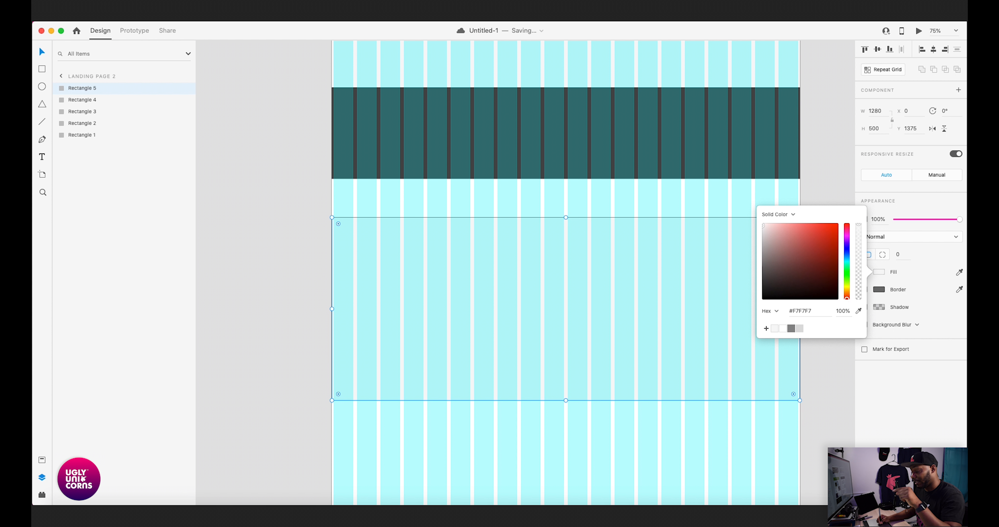
left_click(828, 380)
- Duplicate the 500-high #F7F7F7 rectangle and place the copy directly beneath the original
left_click_drag(565, 309, 600, 405)
left_click(600, 222)
left_click_drag(600, 303, 600, 230)
- Change the fill of the newly copied 500-high rectangle to white
left_click(879, 272)
left_click(766, 233)
left_click(835, 380)
- Duplicate the white 500-high rectangle directly beneath itself at Y 2375 and set the copy's fill to #F7F7F7
left_click_drag(600, 229, 608, 314)
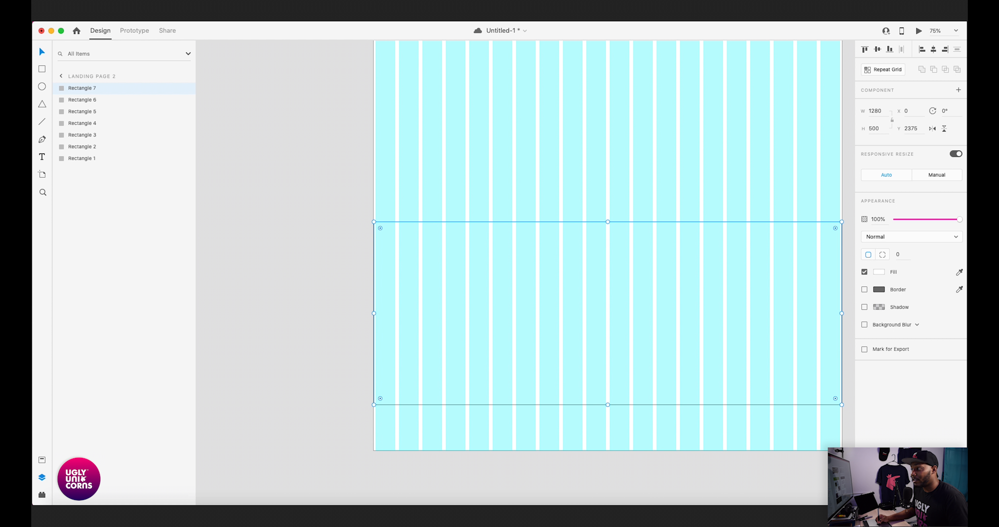
left_click(880, 273)
type("F7F7F7")
key("Return")
key("super+minus")
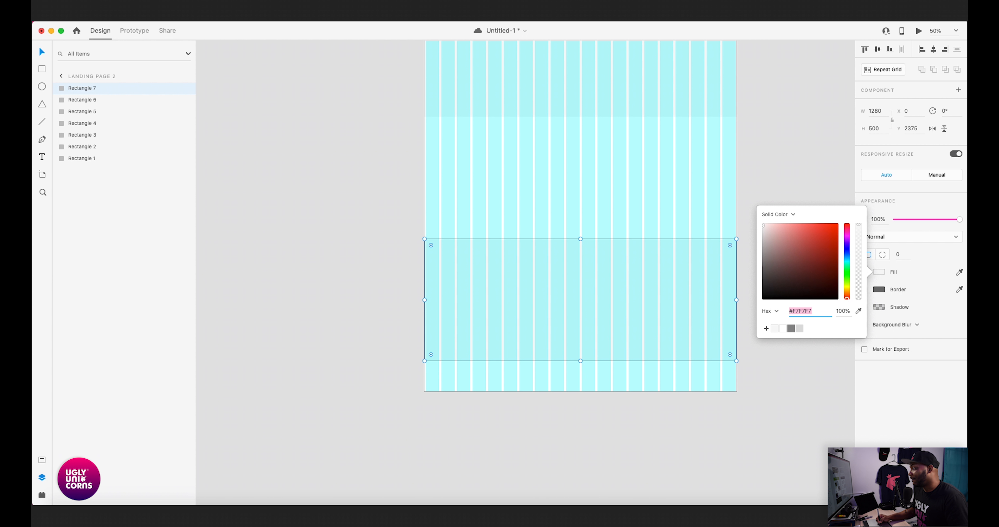
left_click(679, 228)
scroll(679, 227, "up", 5)
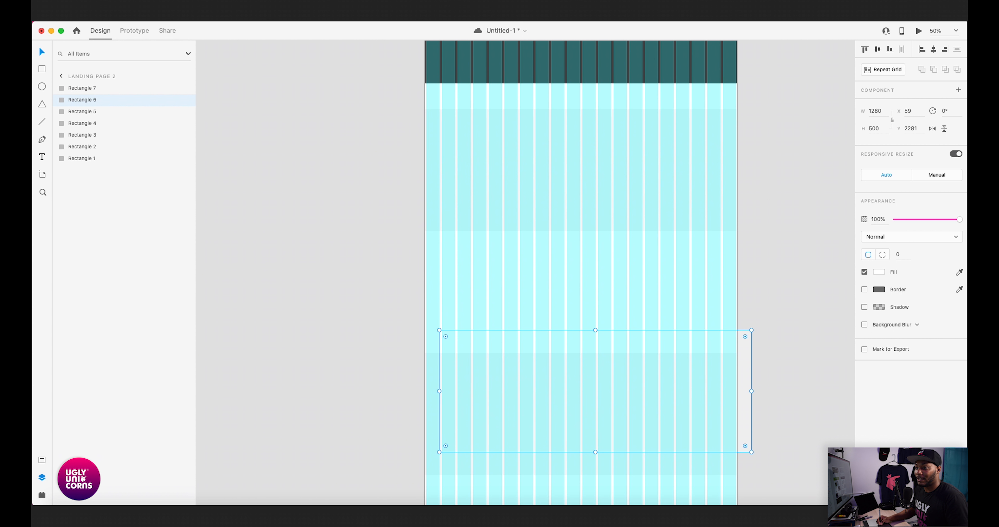
key("super+z")
scroll(596, 272, "up", 10)
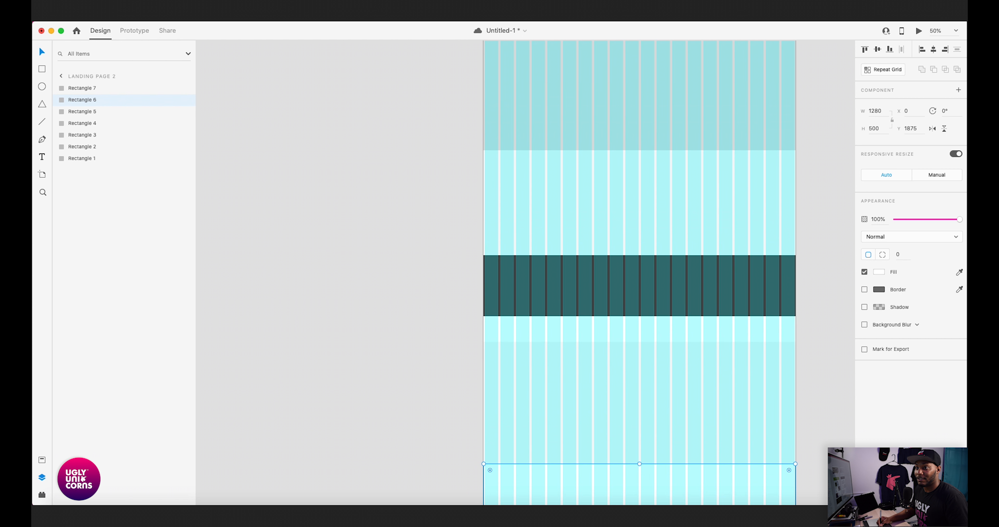
- Extend the Landing Page 2 artboard downward and set its height to 3290
left_click(479, 192)
scroll(595, 271, "down", 8)
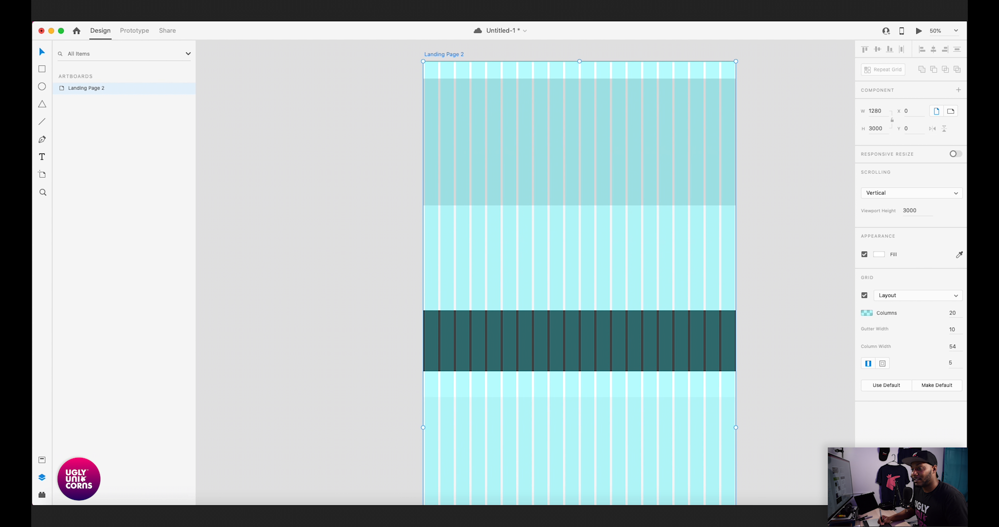
scroll(578, 271, "down", 10)
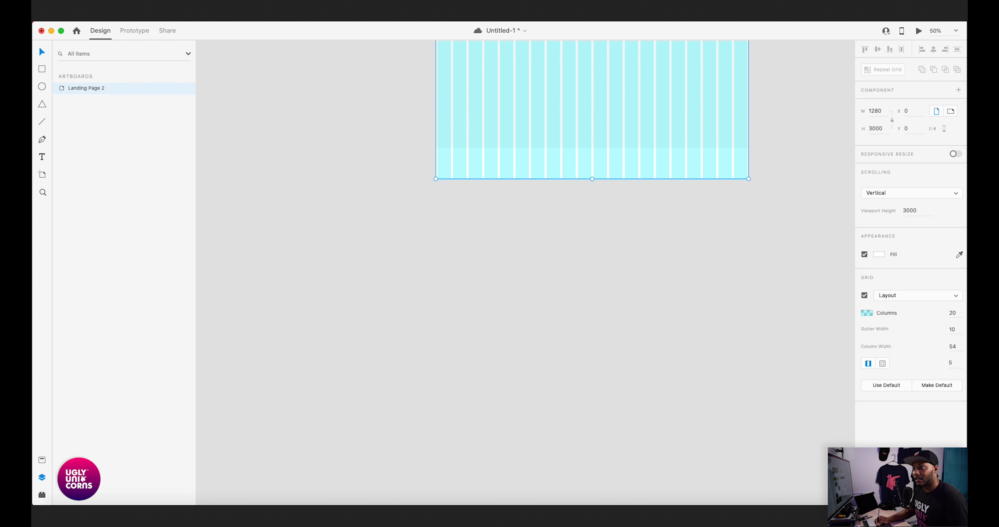
left_click_drag(592, 179, 592, 485)
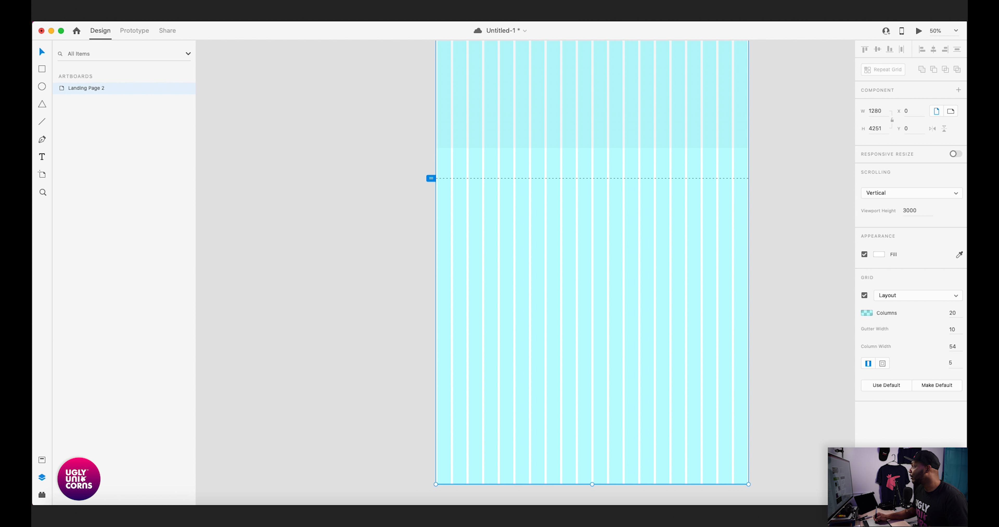
key("super+Tab")
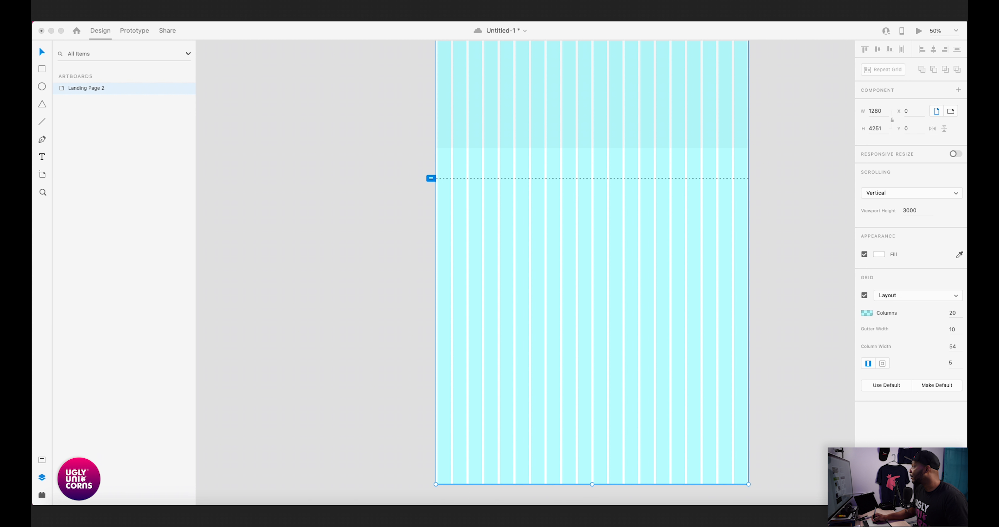
key("super+s")
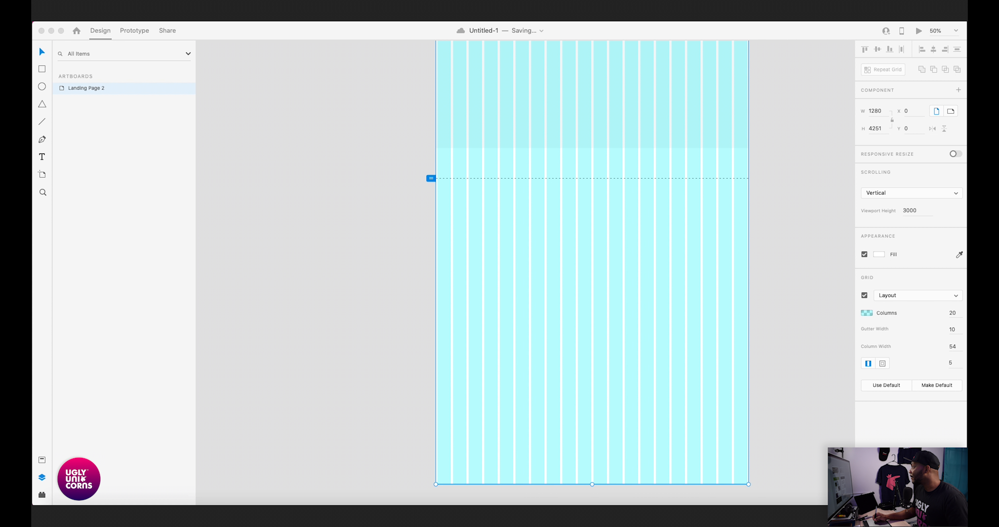
key("super+Tab")
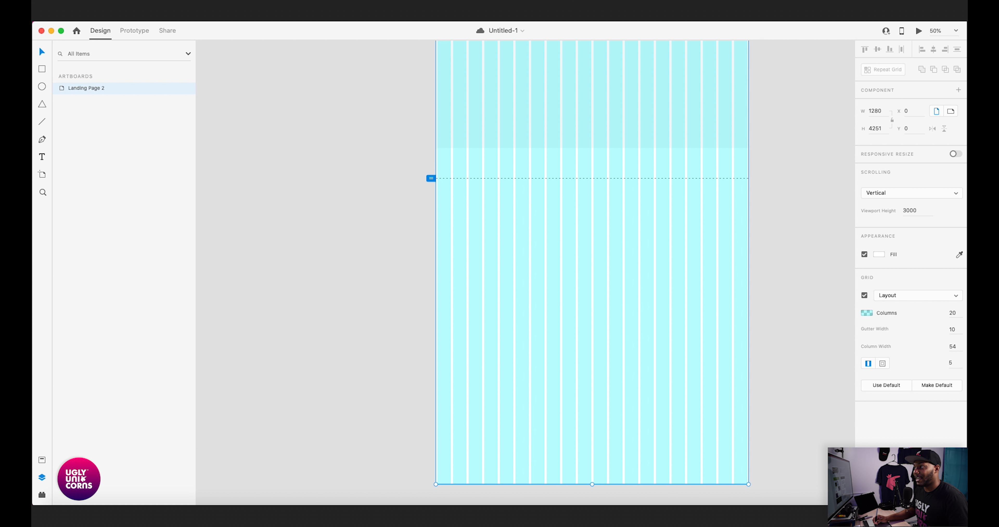
left_click(876, 128)
type("3290")
key("Return")
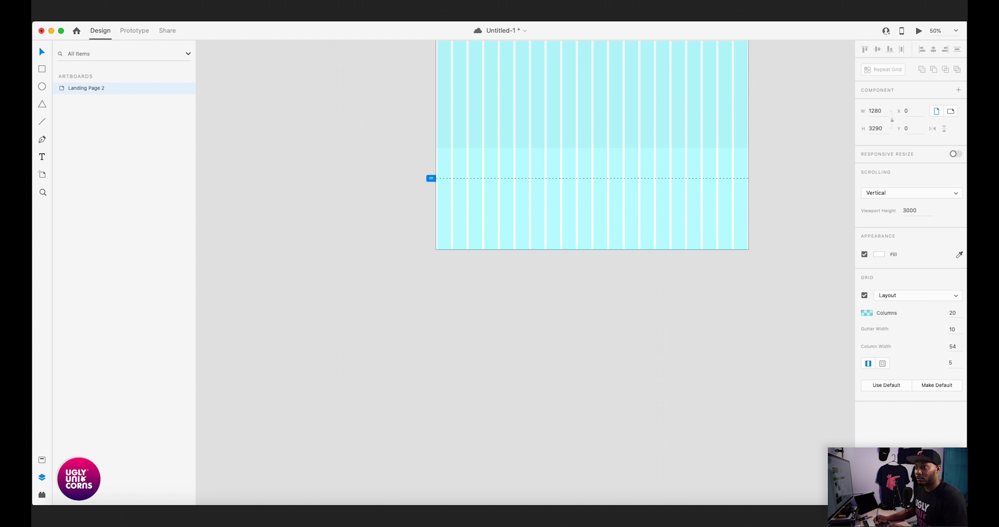
key("Escape")
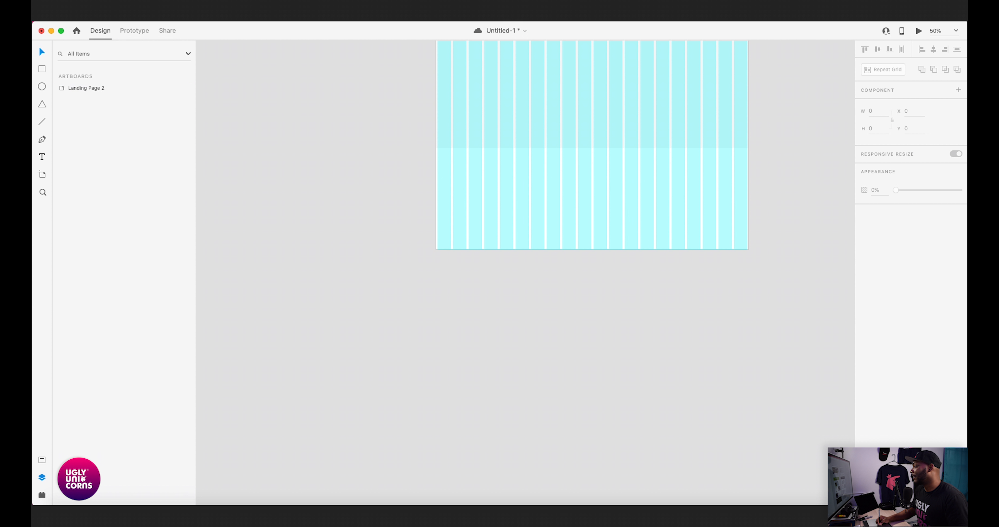
- Select the three stacked 500-high rectangles and move them up together, flush against the lower edge of the dark band
scroll(580, 271, "up", 11)
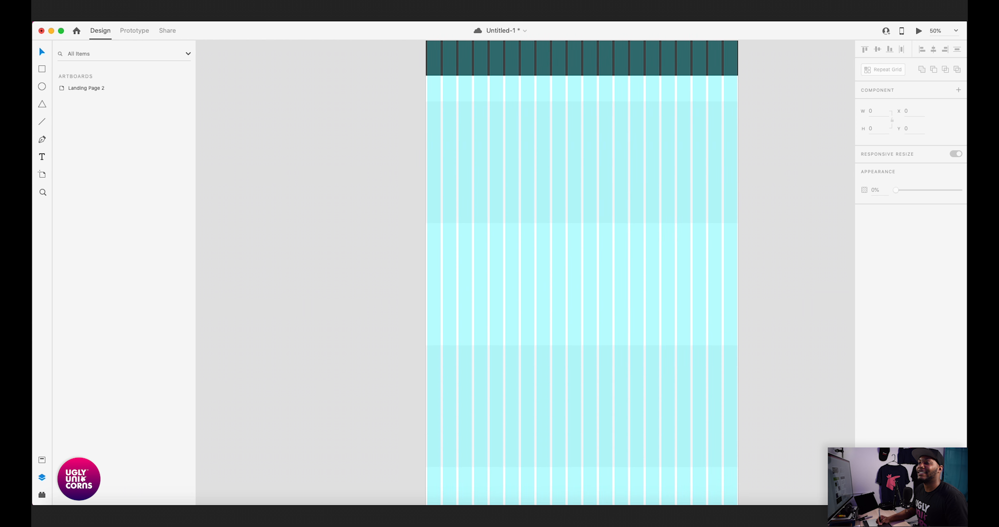
scroll(569, 271, "up", 10)
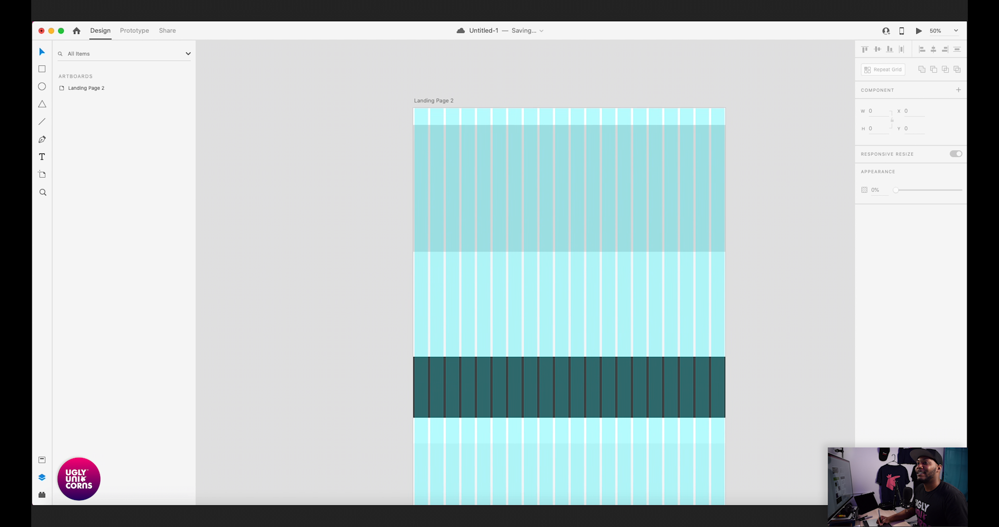
scroll(561, 272, "down", 15)
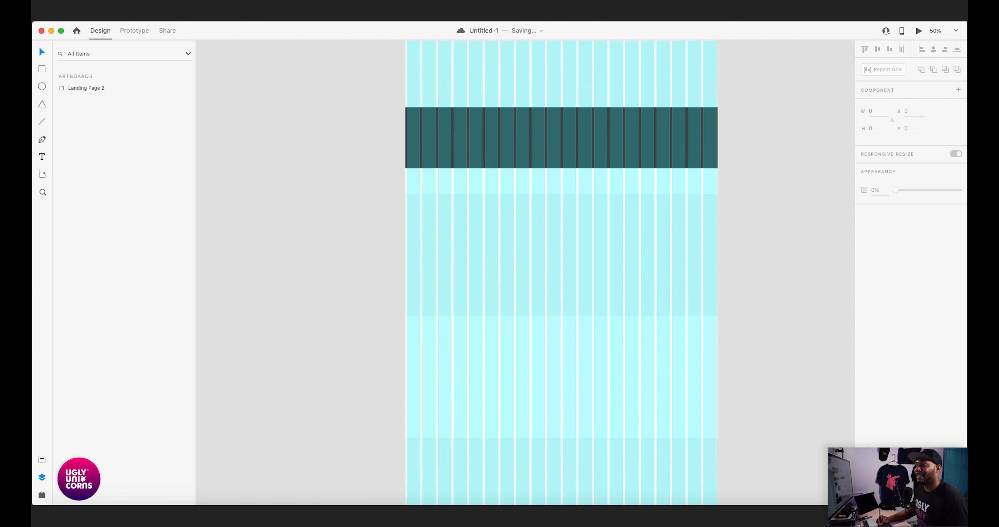
scroll(563, 232, "up", 1)
left_click(568, 217)
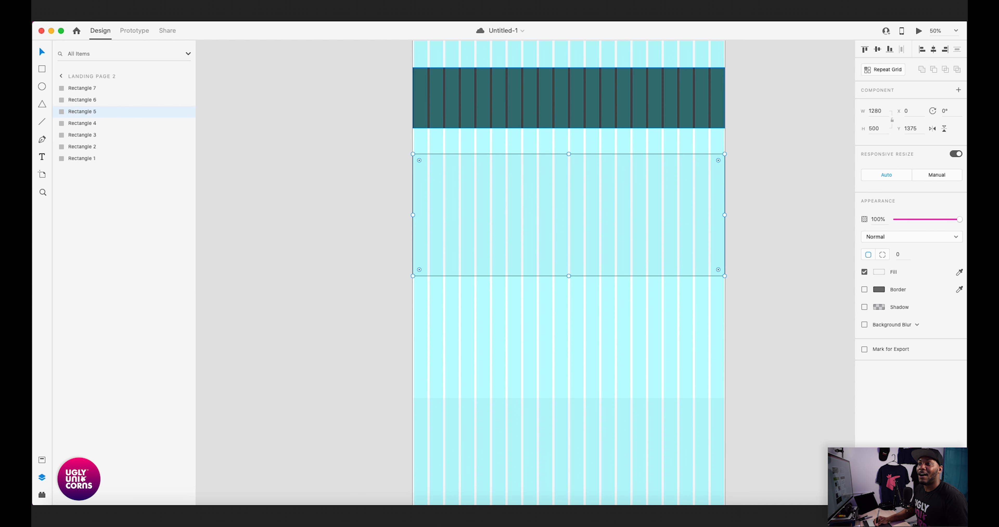
scroll(568, 233, "up", 2)
scroll(568, 233, "left", 1)
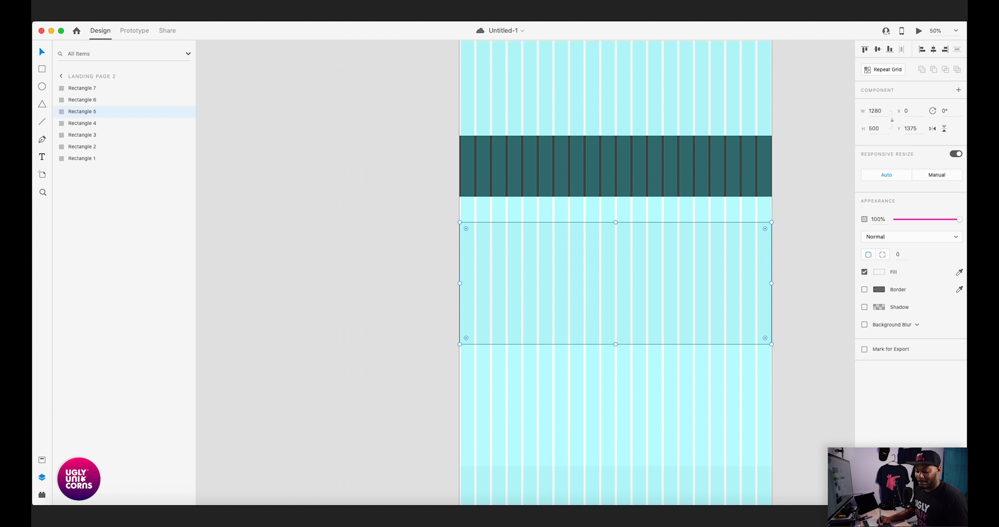
scroll(582, 272, "down", 2)
left_click(590, 333, "shift")
left_click(589, 434, "shift")
scroll(602, 310, "up", 2)
left_click_drag(605, 330, 605, 304)
key("Escape")
scroll(602, 271, "up", 2)
scroll(601, 272, "right", 1)
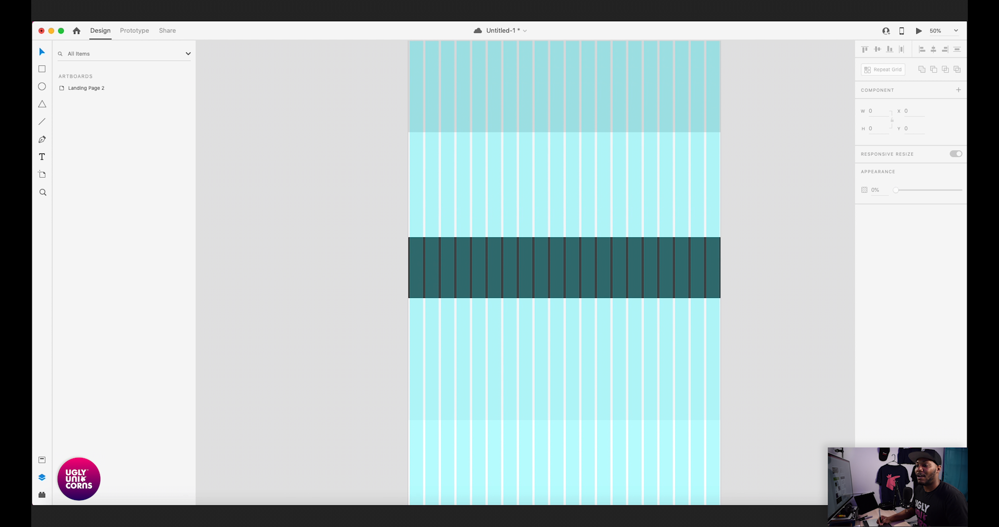
- Review the stacked sections along the whole artboard and check the space remaining beneath the lowest rectangle
scroll(601, 271, "down", 3)
scroll(590, 271, "down", 4)
scroll(589, 272, "left", 1)
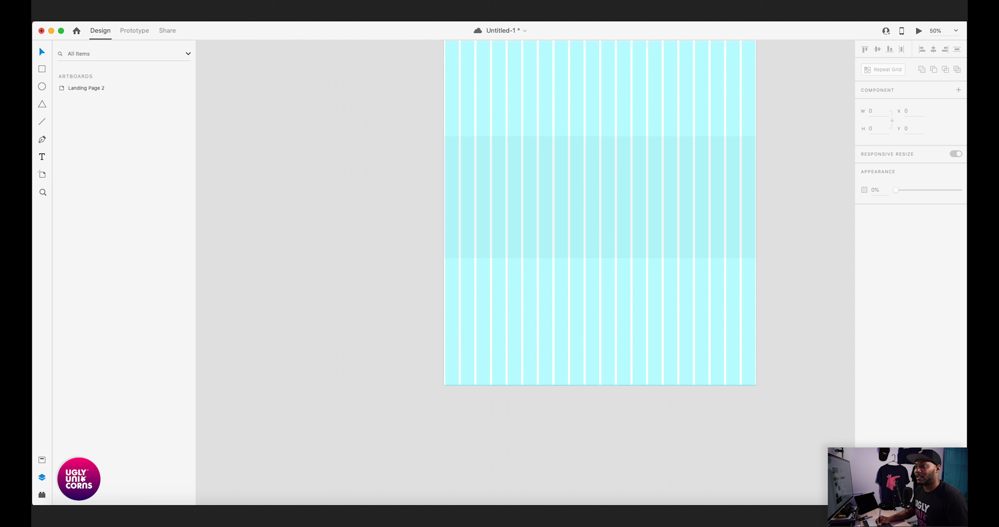
scroll(578, 271, "up", 8)
scroll(578, 271, "right", 1)
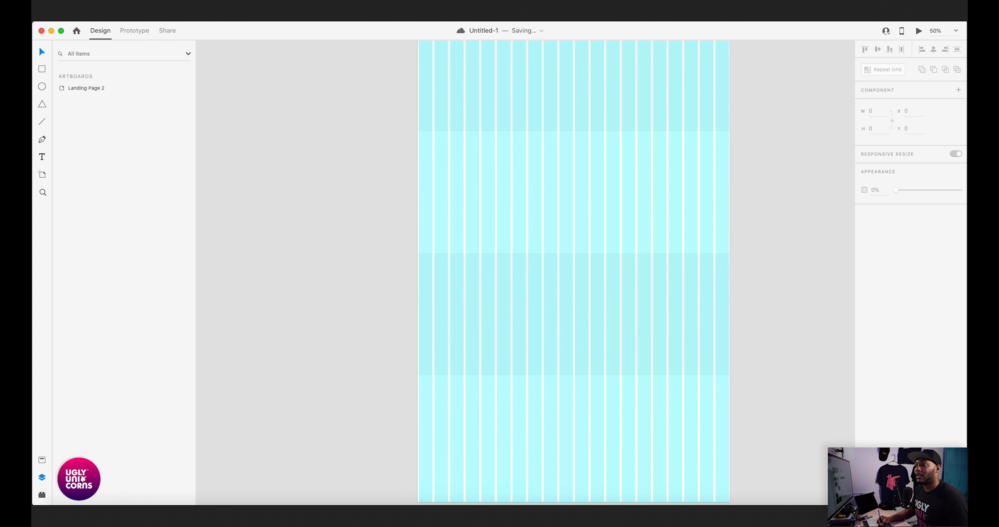
scroll(582, 155, "up", 2)
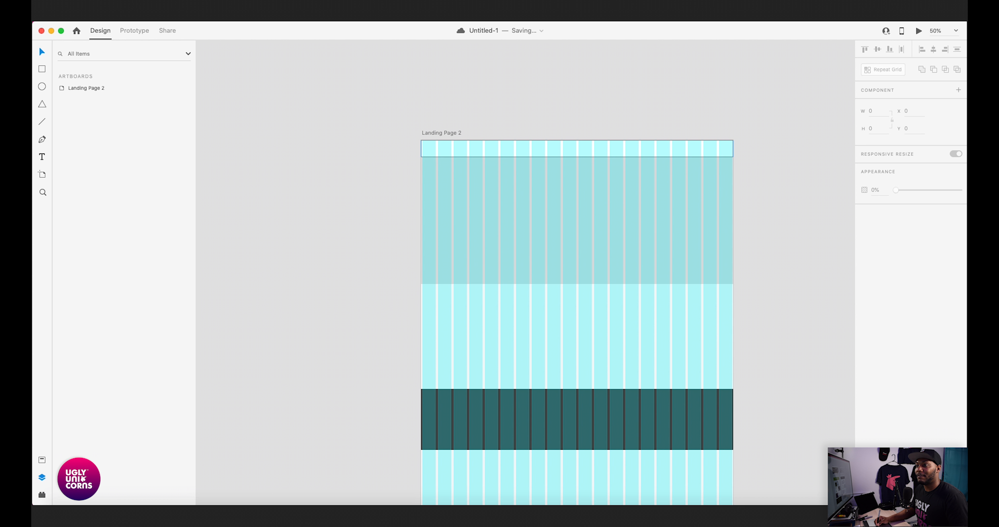
scroll(582, 155, "down", 2)
scroll(582, 155, "left", 1)
scroll(590, 233, "down", 10)
scroll(589, 233, "down", 2)
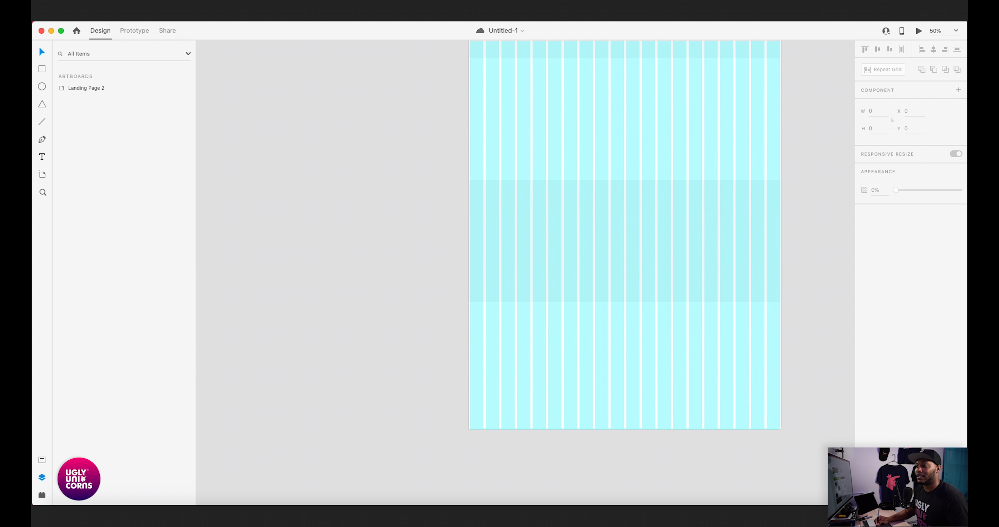
- Duplicate the lowest 500-high #F7F7F7 rectangle directly beneath itself at Y 2770 and set the copy's height to 450
scroll(621, 232, "down", 4)
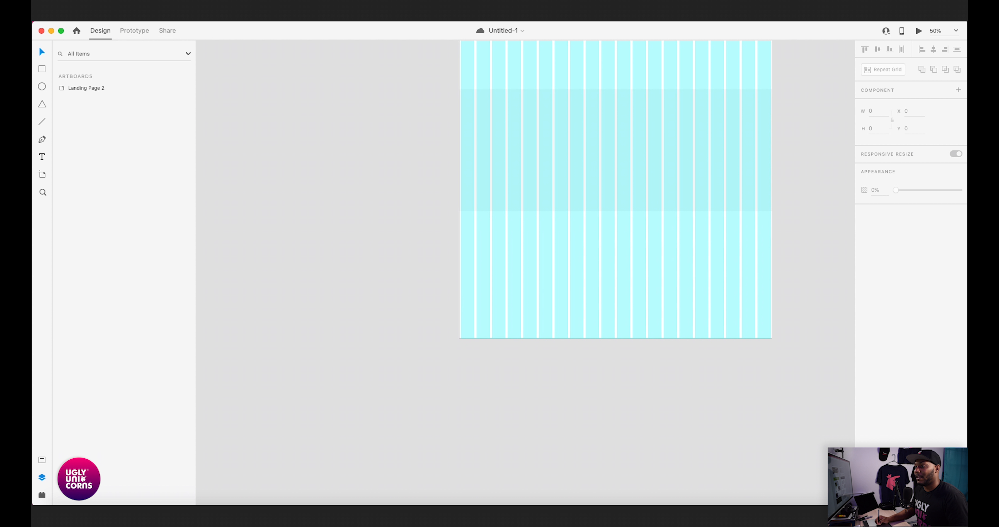
left_click(619, 163)
left_click_drag(619, 163, 619, 286)
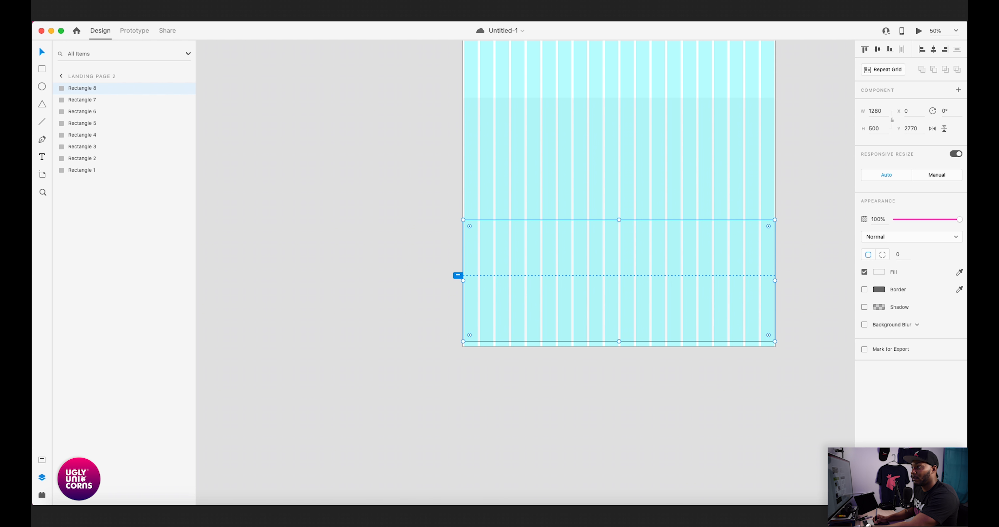
left_click_drag(876, 129, 868, 128)
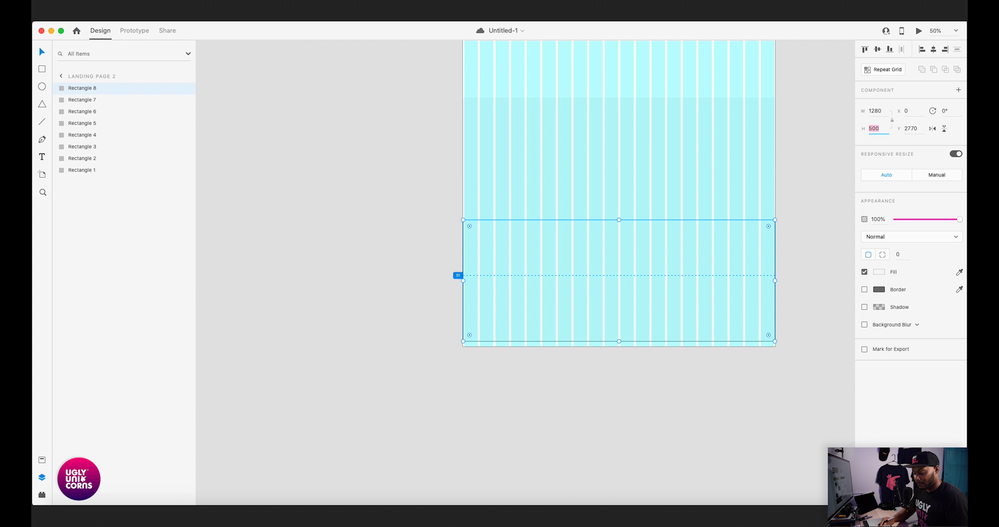
type("450")
key("Return")
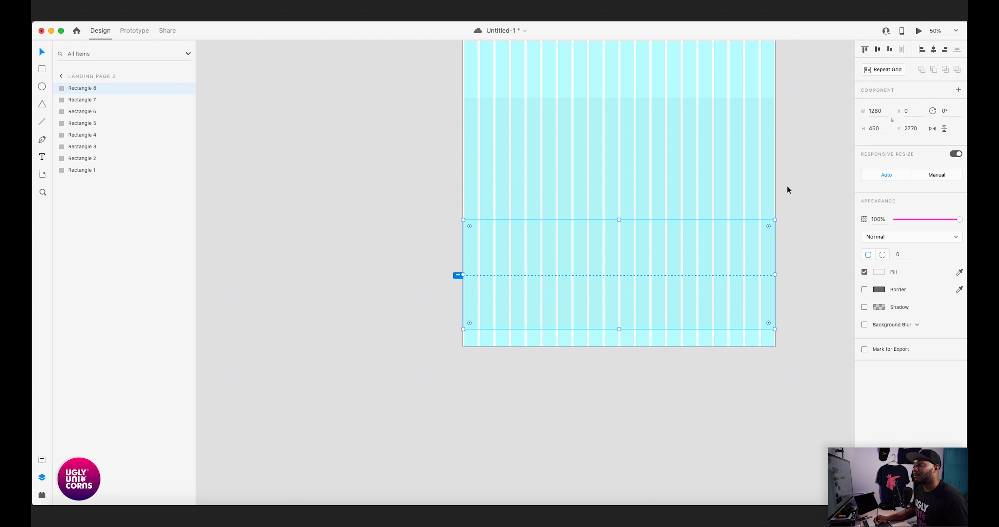
- Examine the upper sections of the landing page from the artboard's top edge down past the dark band
left_click(800, 178)
left_click_drag(800, 178, 802, 252)
scroll(802, 252, "up", 10)
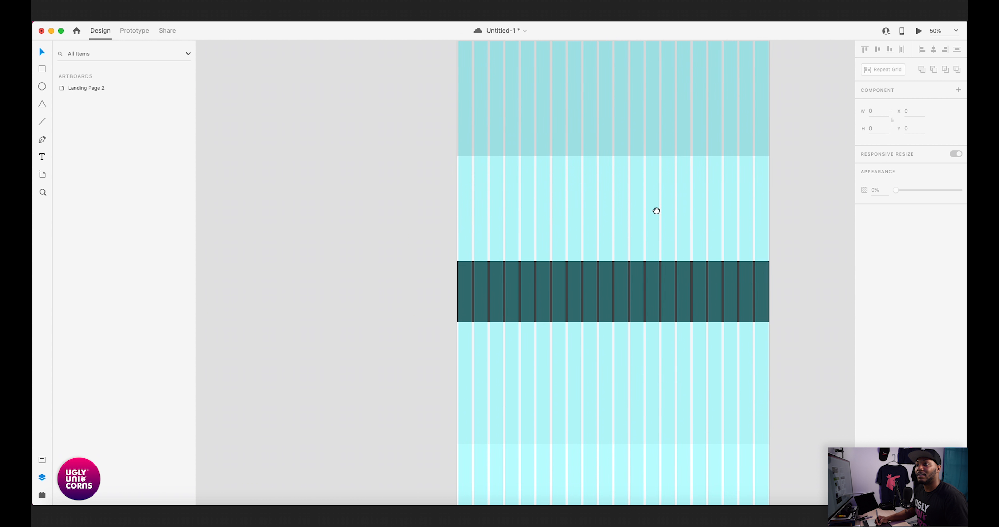
left_click(474, 210)
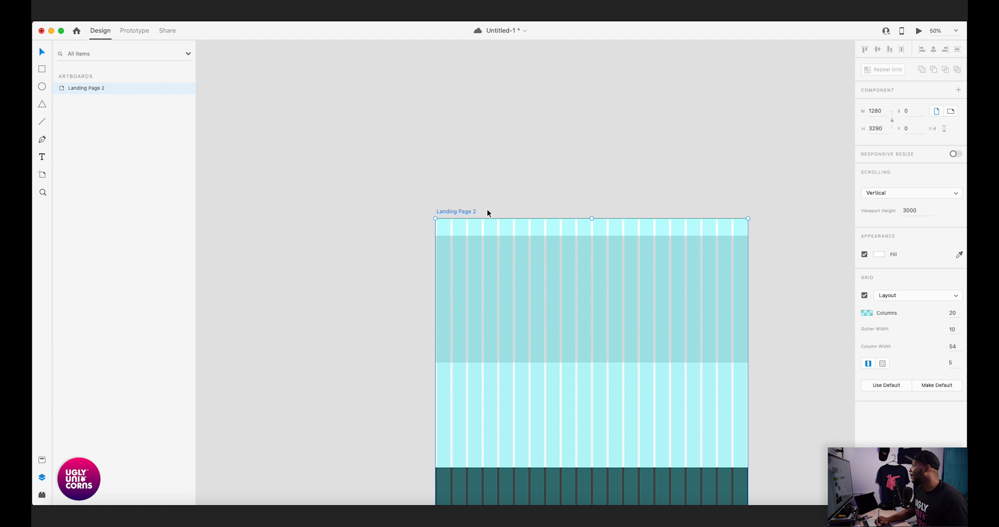
left_click(615, 174)
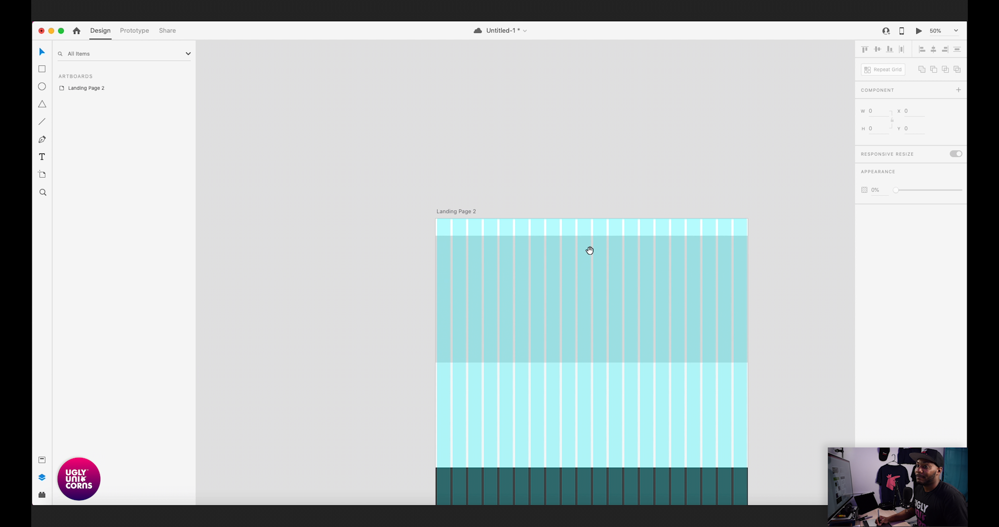
scroll(590, 250, "down", 5)
left_click_drag(602, 215, 598, 109)
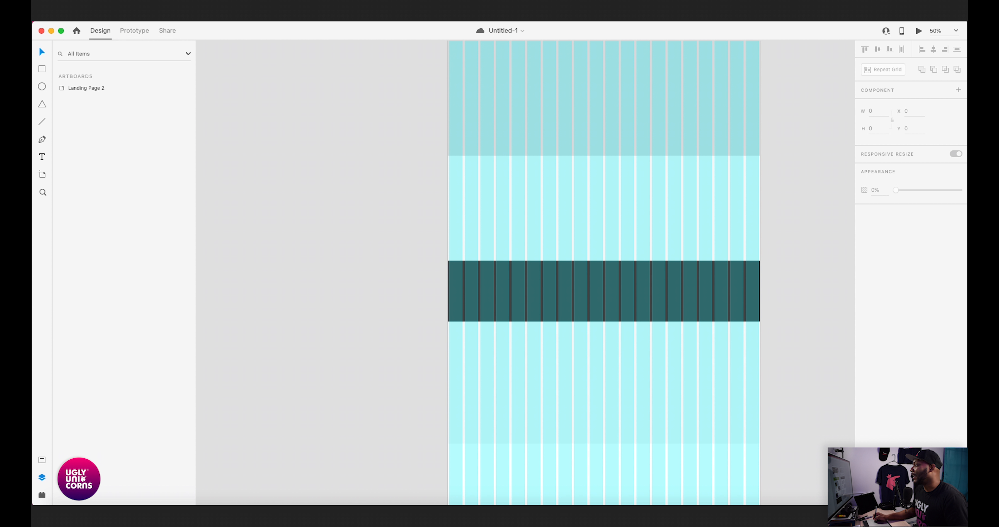
- Change the fill of the 450-high rectangle at Y 2770 to the saved light gray swatch
scroll(611, 261, "down", 8)
scroll(593, 230, "down", 10)
left_click(625, 239)
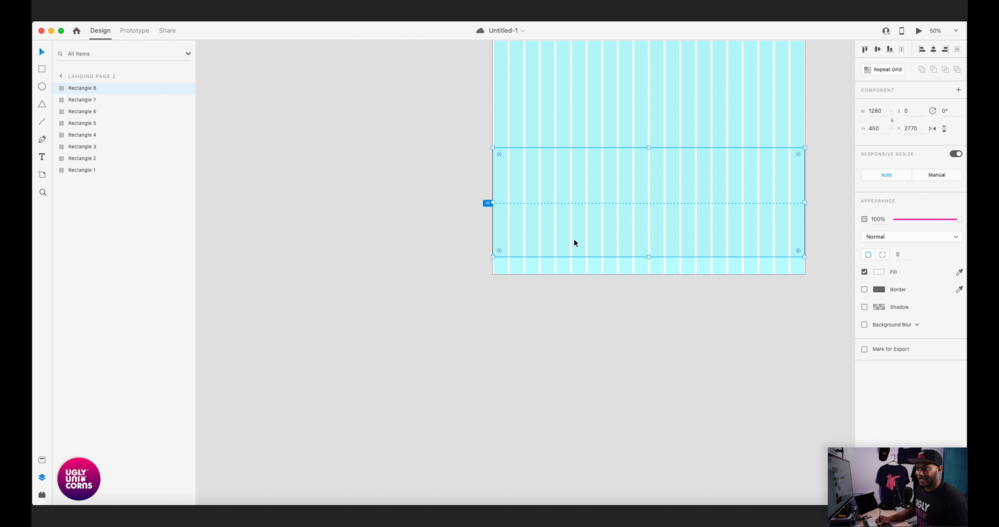
scroll(627, 220, "up", 5)
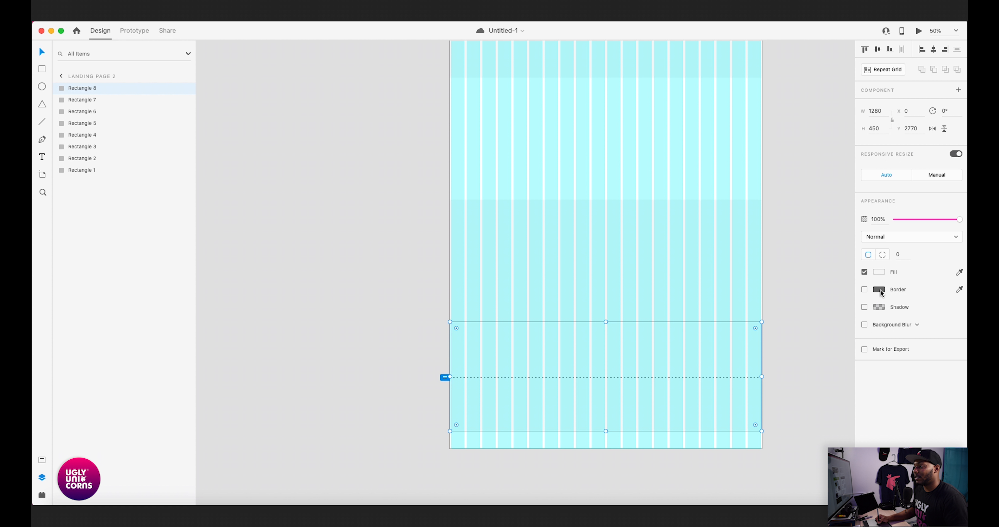
left_click(878, 274)
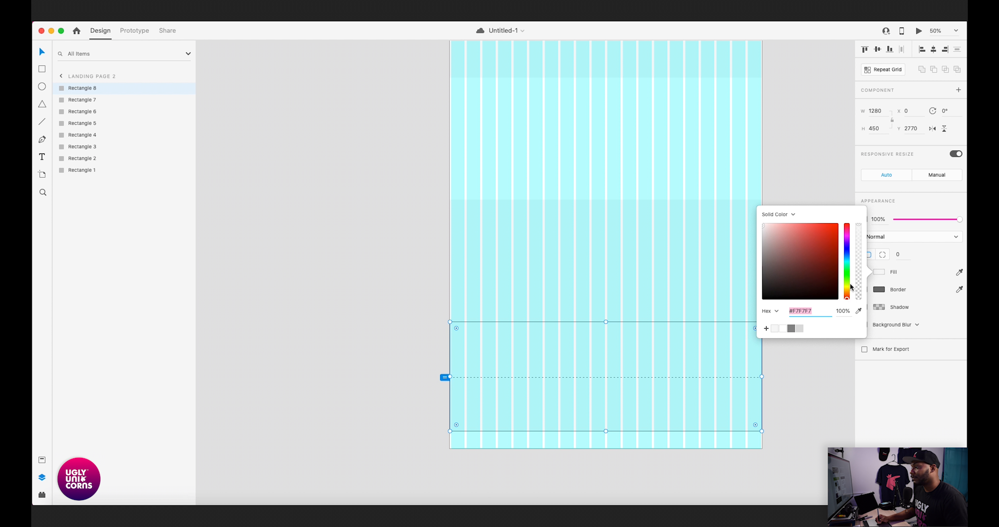
left_click(799, 329)
left_click(448, 266)
scroll(559, 260, "up", 3)
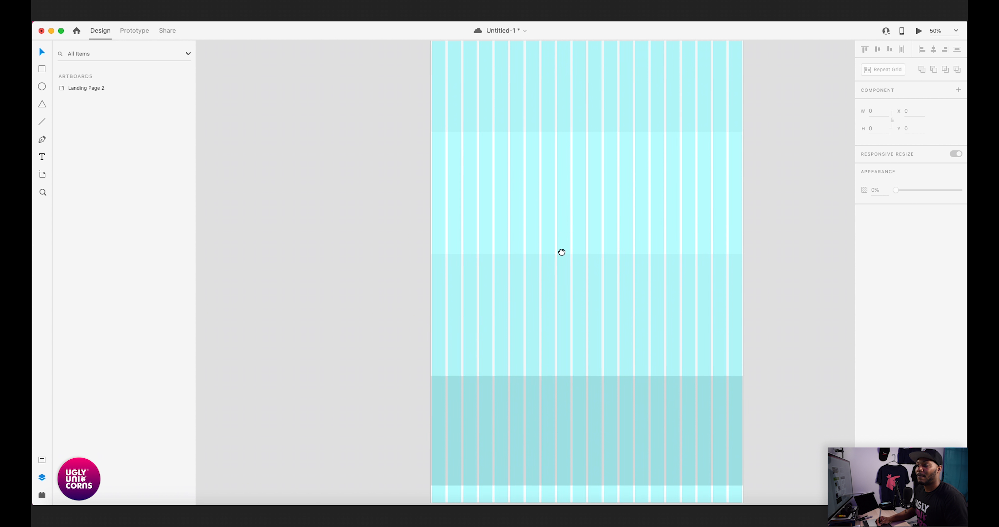
scroll(559, 260, "down", 5)
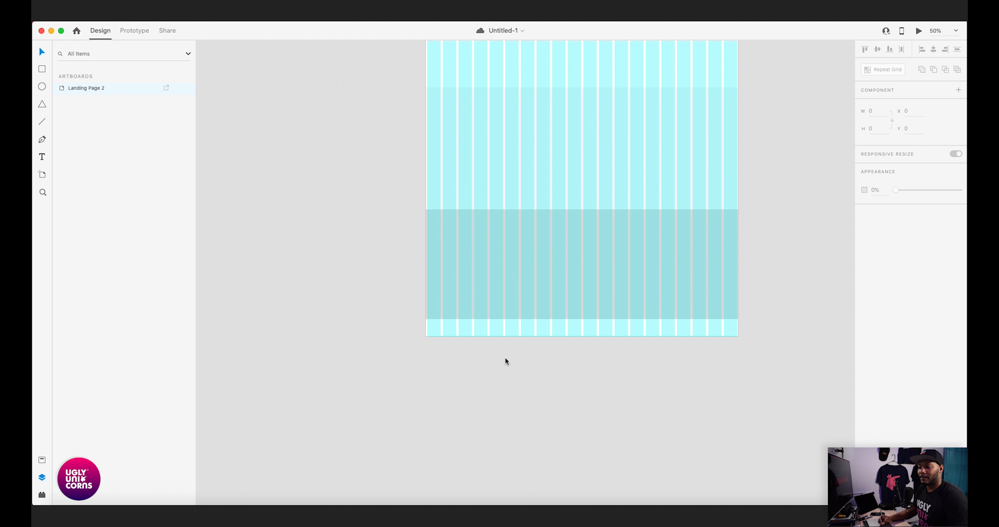
scroll(749, 350, "down", 3)
scroll(740, 312, "up", 5)
left_click(641, 276)
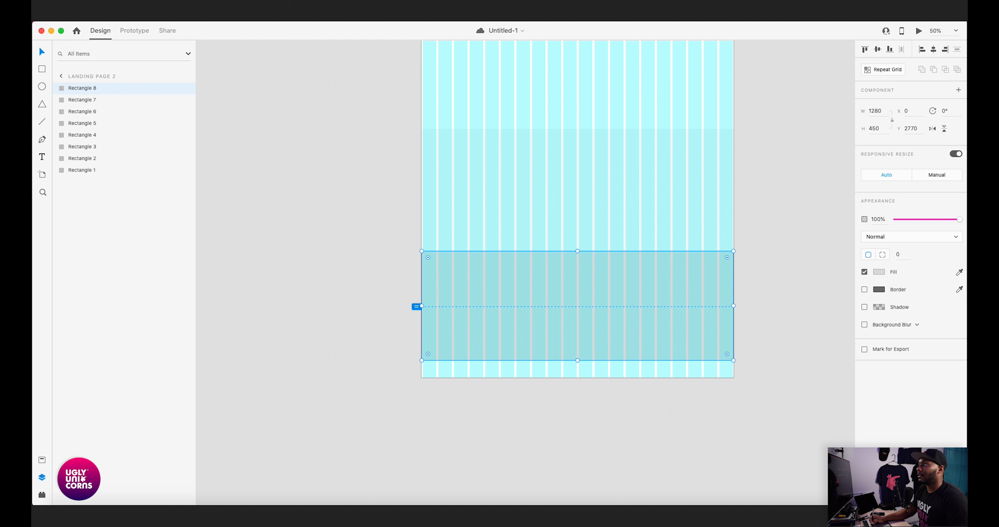
left_click(792, 276)
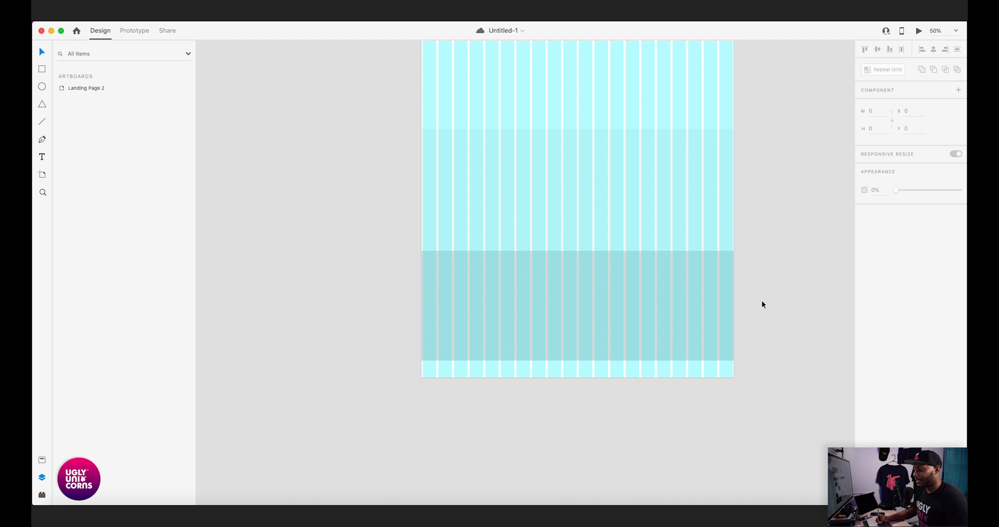
- Extend the bottom edge of the artboard downward to a height of about 3792
left_click(681, 289)
left_click(767, 284)
left_click_drag(763, 316, 769, 255)
left_click_drag(549, 236, 535, 289)
scroll(534, 289, "up", 15)
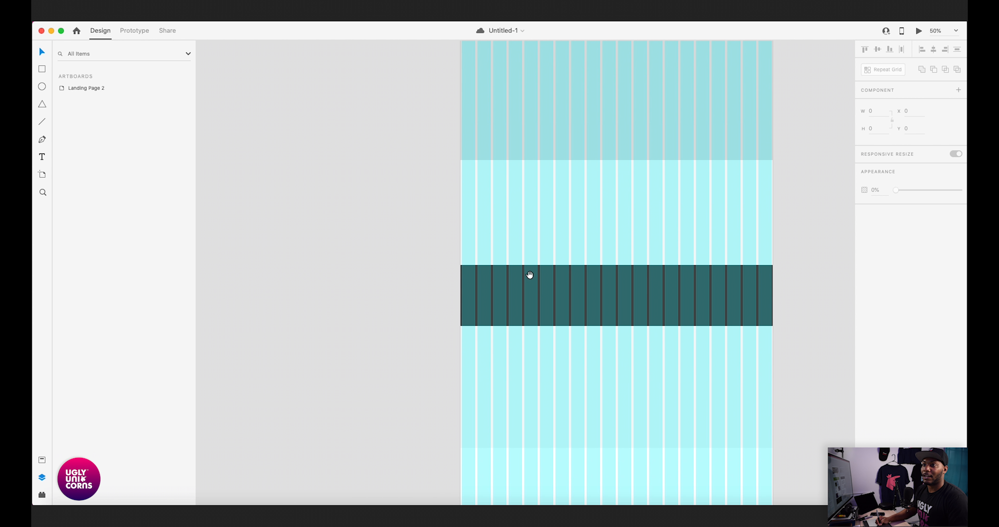
left_click(491, 136)
scroll(640, 330, "down", 20)
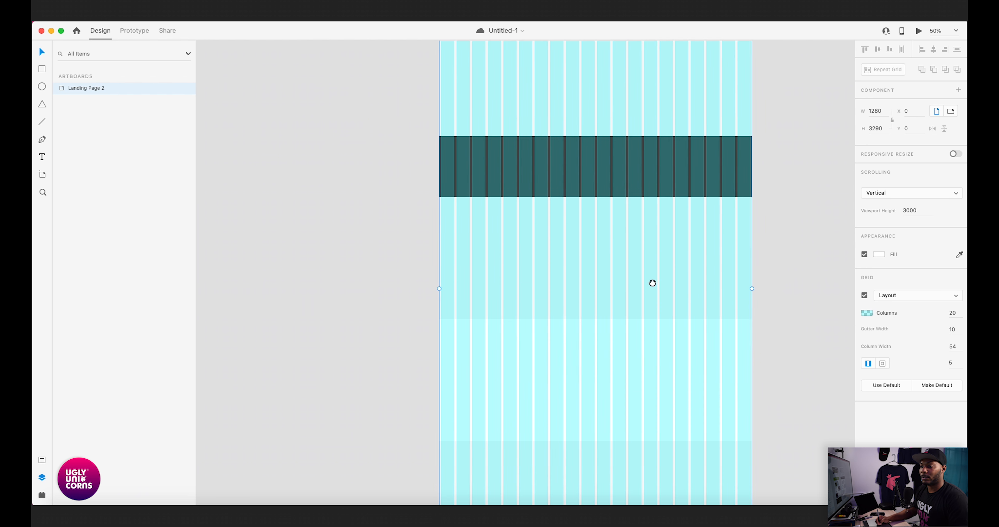
left_click_drag(624, 216, 621, 339)
- Duplicate the 450-high gray rectangle, set the copy's height to 200, and place it directly beneath the original at Y 3220
left_click(592, 191)
left_click_drag(572, 182, 547, 281)
key("super+z")
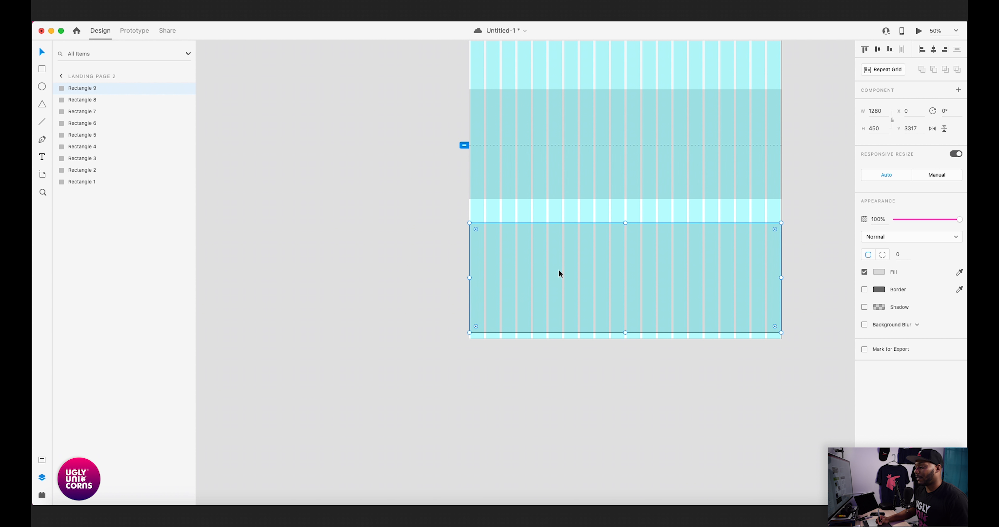
left_click(877, 127)
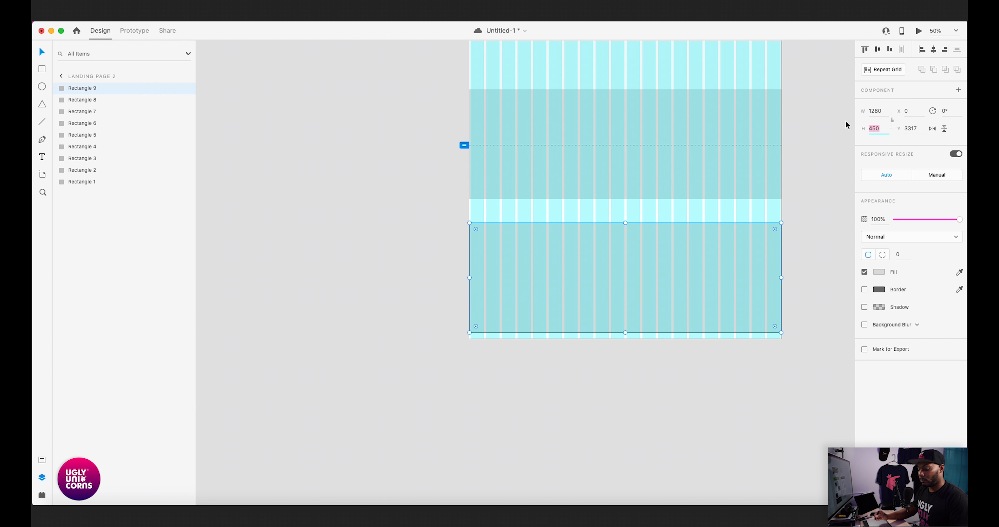
type("200")
key("Return")
left_click(548, 245)
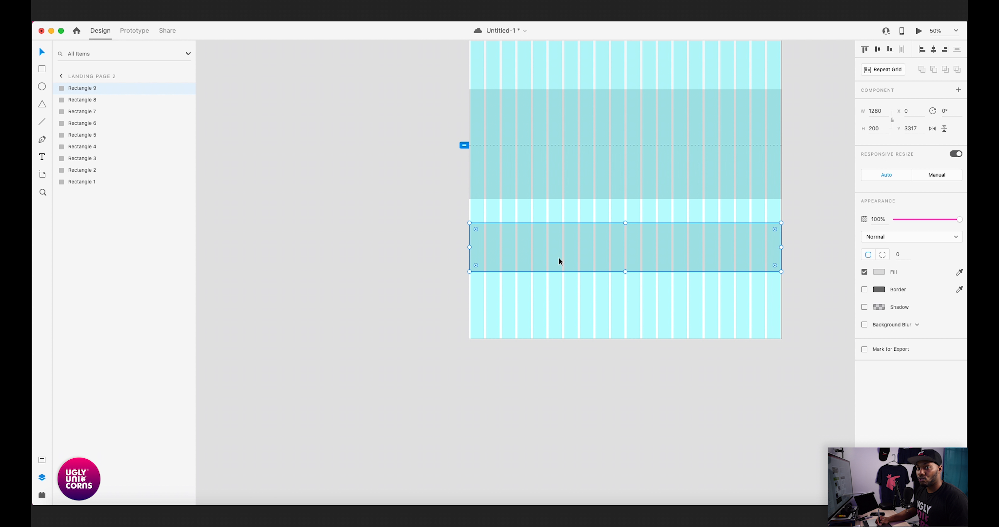
left_click_drag(559, 258, 561, 238)
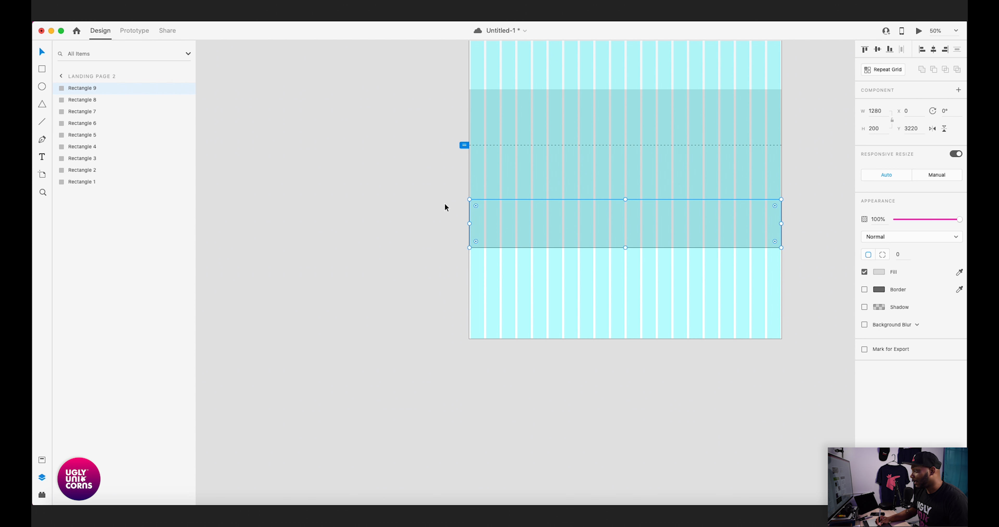
- Change the fill of the 200-high rectangle at Y 3220 to the saved #F7F7F7 swatch
scroll(432, 263, "up", 5)
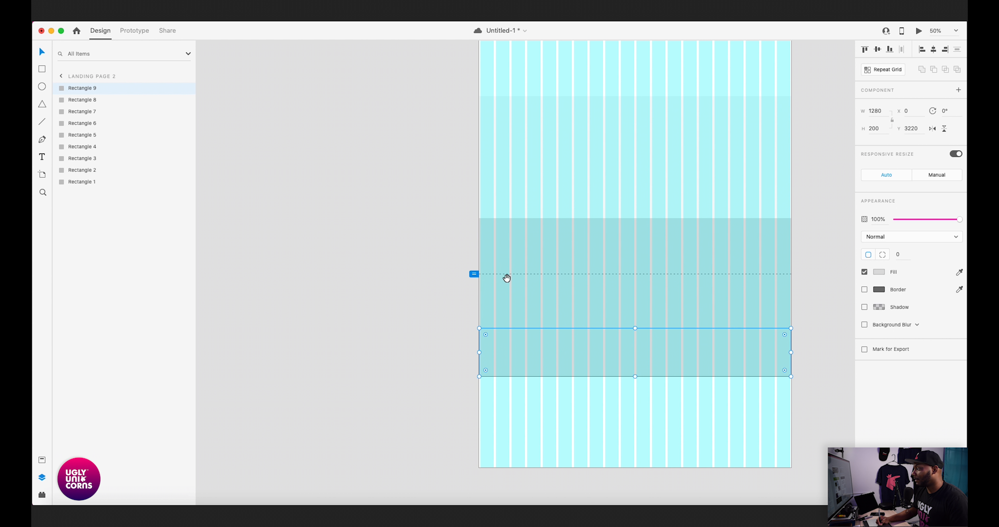
left_click(877, 274)
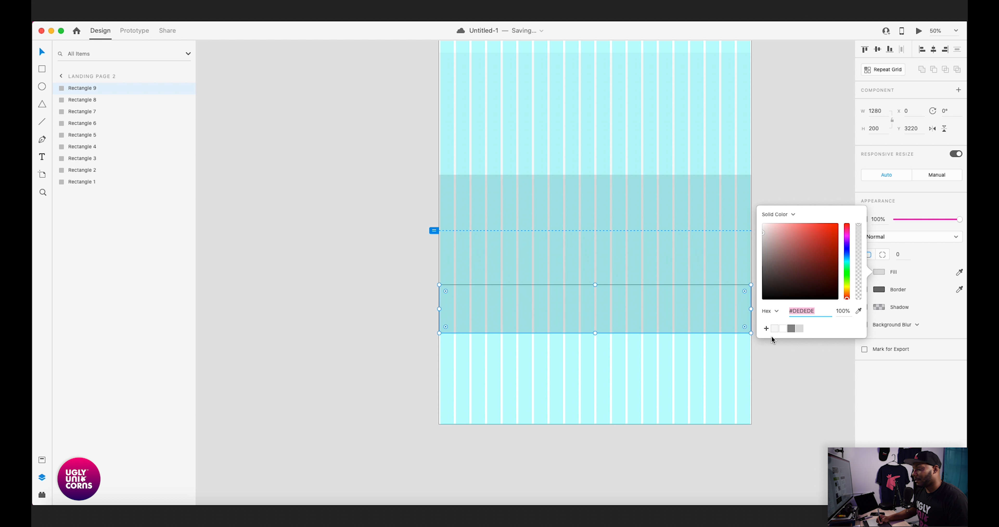
left_click(773, 330)
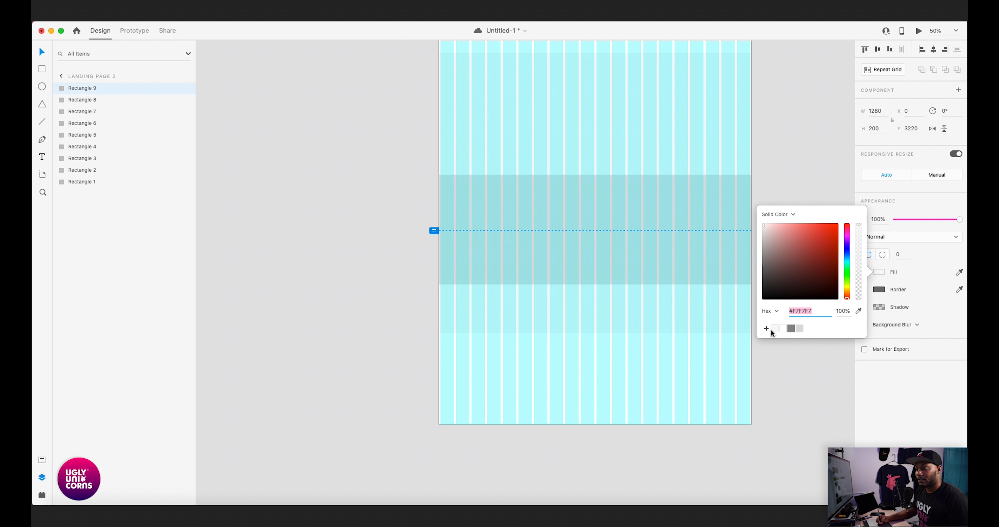
left_click(320, 329)
- Shorten the artboard to a height of 3420 so its bottom edge meets the lowest rectangle
scroll(364, 269, "up", 20)
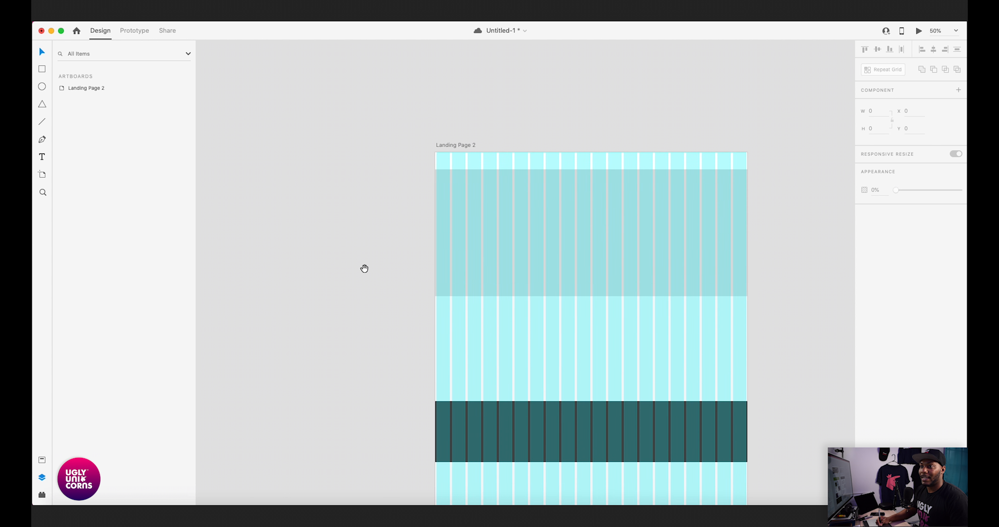
scroll(400, 244, "up", 5)
left_click(447, 239)
scroll(403, 372, "down", 10)
scroll(413, 376, "down", 20)
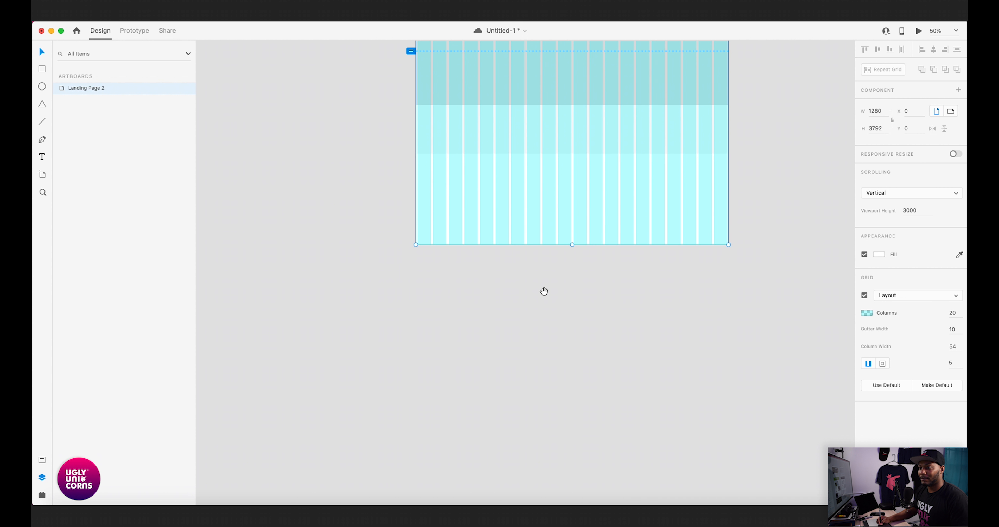
scroll(544, 291, "up", 5)
scroll(602, 330, "up", 3)
left_click_drag(633, 380, 631, 298)
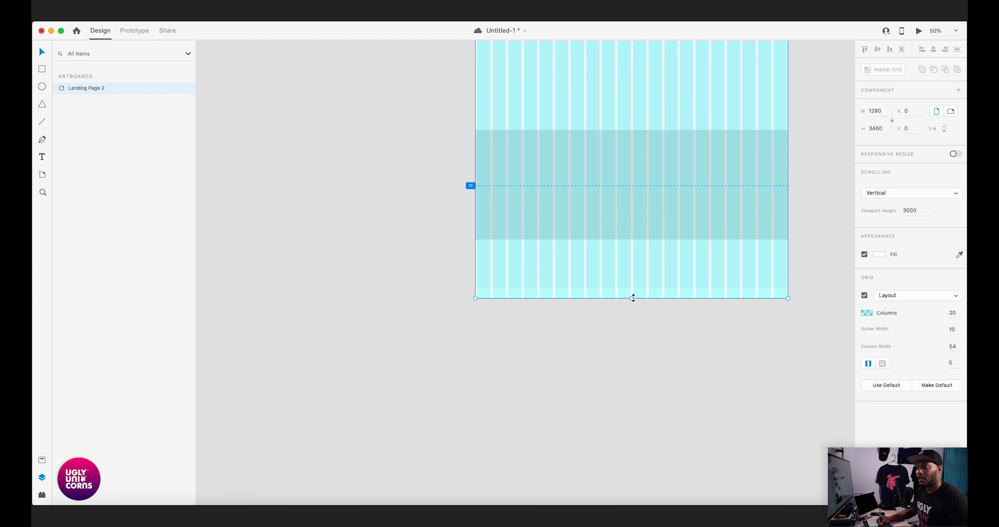
key("super+equal")
key("super+equal")
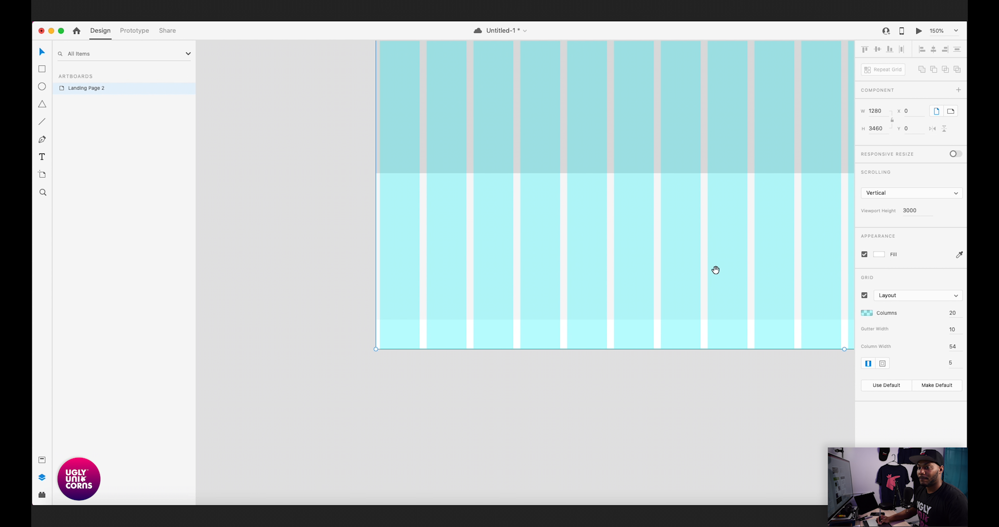
left_click_drag(716, 270, 446, 276)
left_click_drag(572, 354, 578, 325)
- Try reducing the lowest rectangle's height to 178, and restore it to 200 against the artboard's bottom edge
left_click(585, 302)
left_click(576, 342)
key("super+minus")
left_click(570, 306)
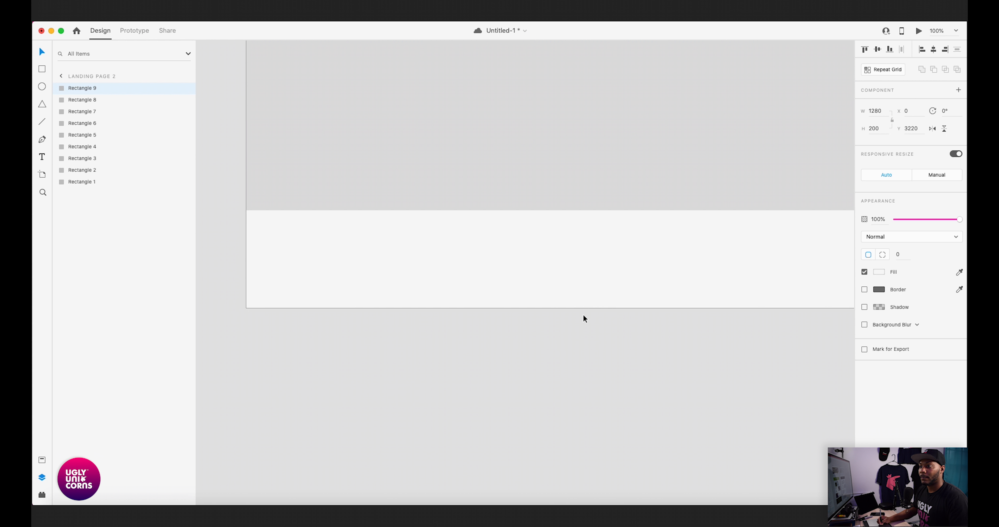
left_click_drag(558, 308, 561, 307)
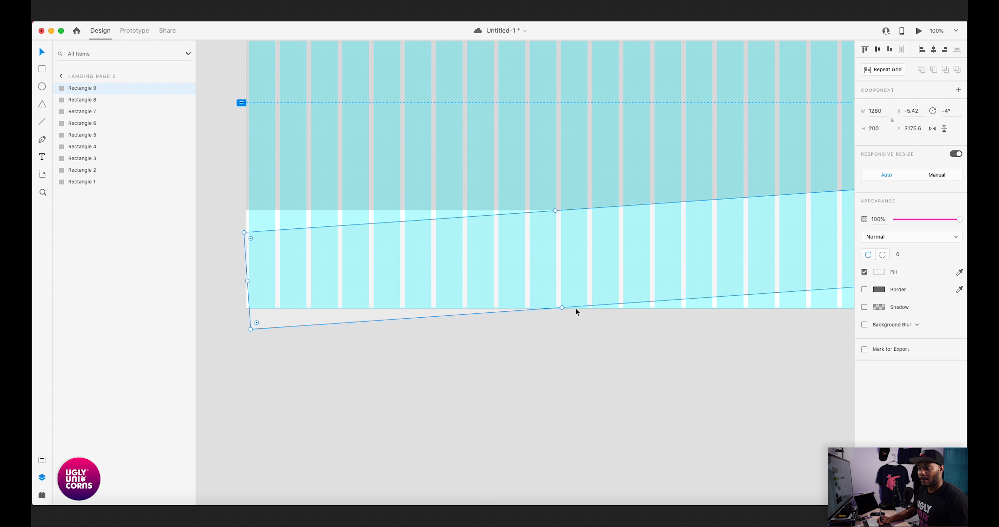
key("super+z")
left_click(573, 322)
left_click(588, 283)
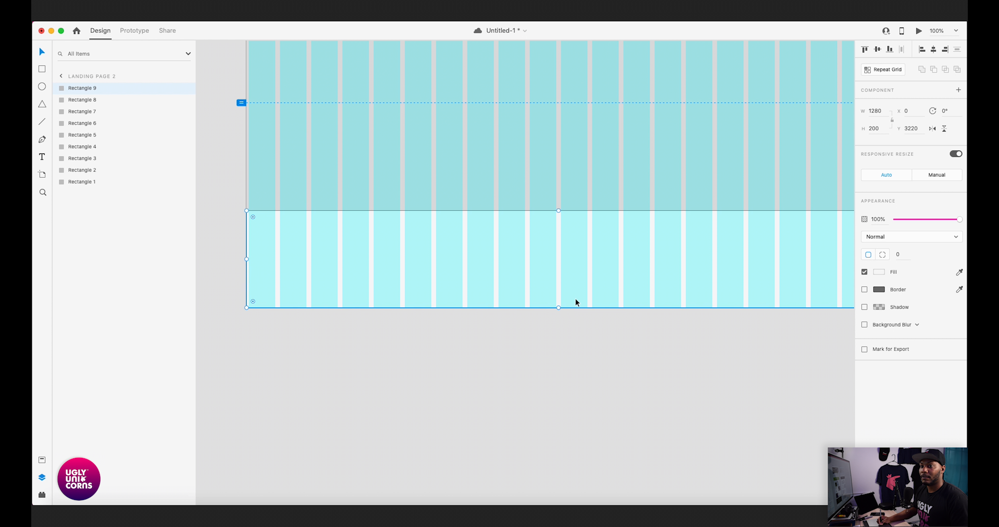
left_click_drag(557, 309, 559, 297)
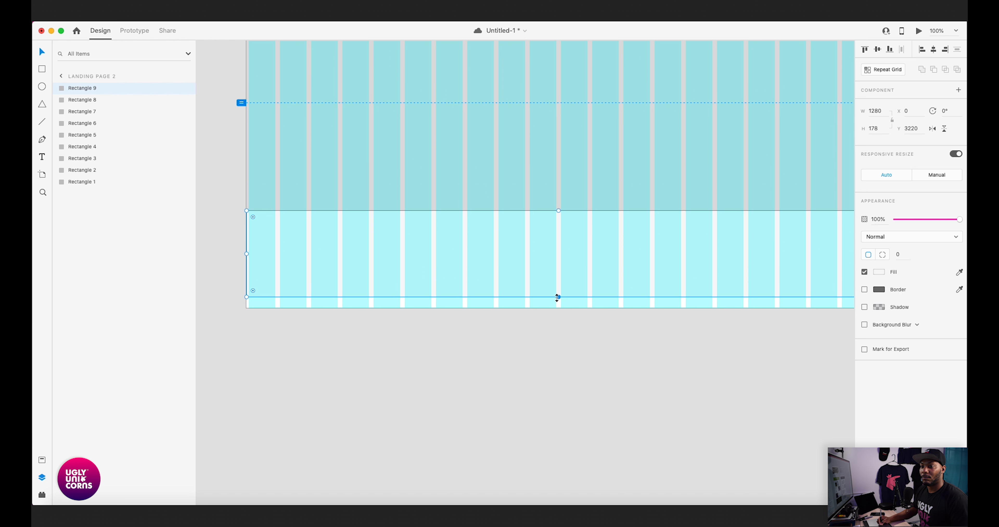
mouse_move(558, 298)
left_mouse_down()
mouse_move(556, 306)
mouse_move(560, 290)
mouse_move(559, 308)
left_mouse_up()
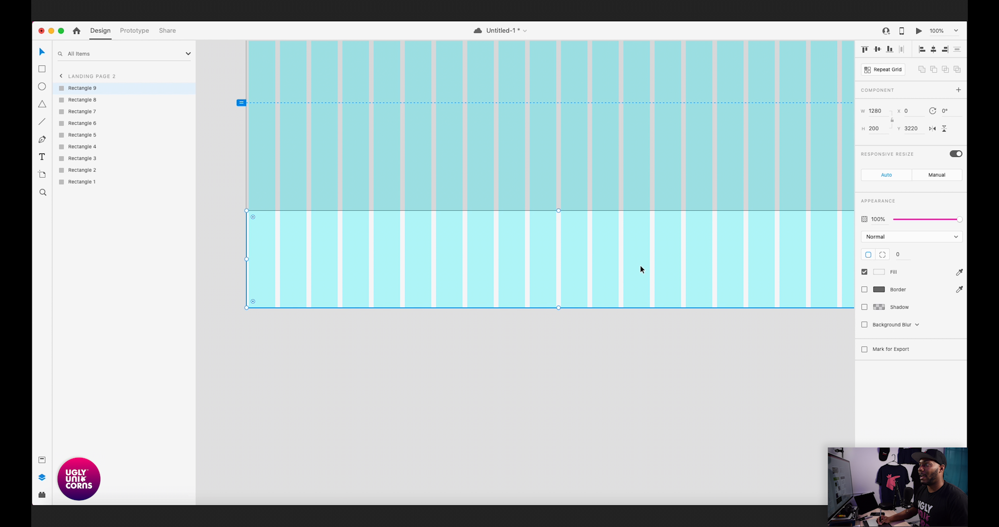
- Check the lowest rectangle's fit at the artboard's bottom corner and examine the sections above it
left_click_drag(643, 329, 586, 341)
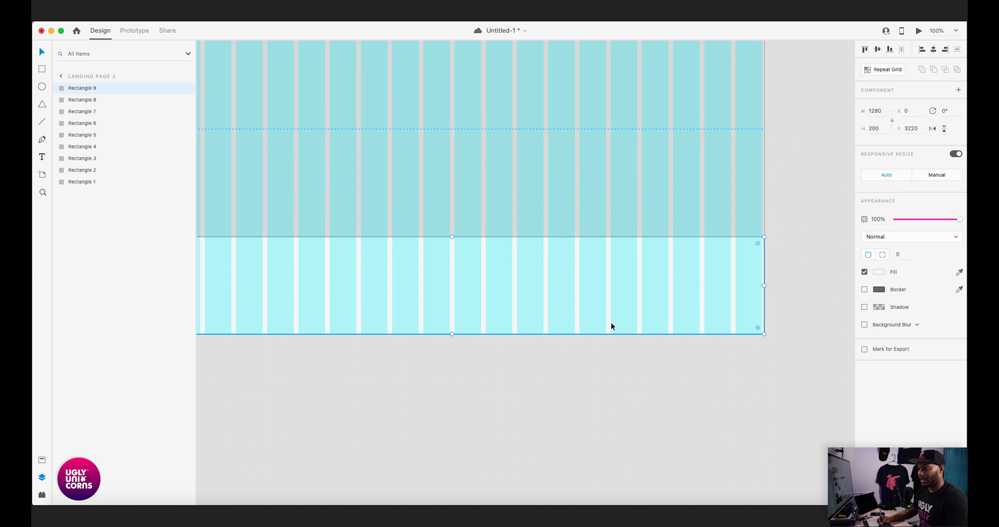
key("super+minus")
left_click_drag(762, 270, 799, 308)
key("Escape")
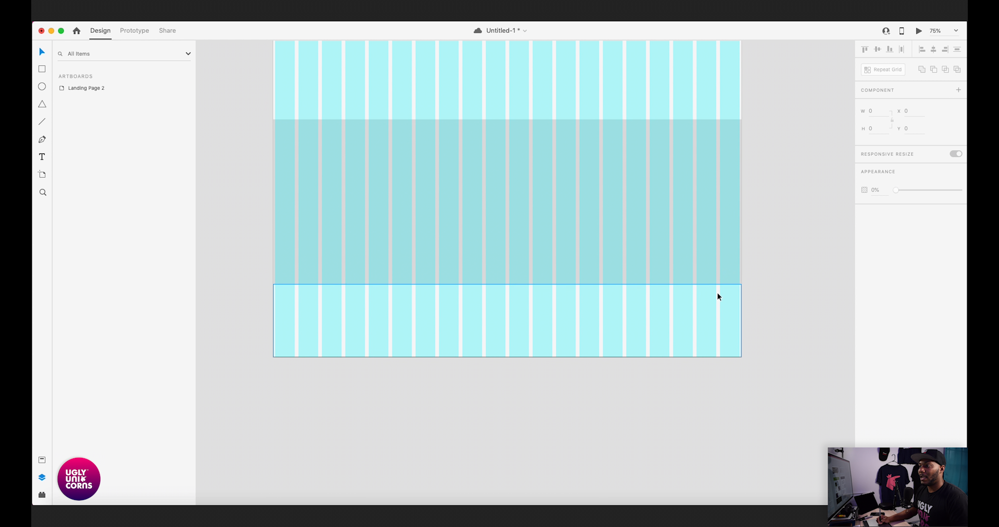
scroll(747, 223, "up", 5)
left_click_drag(700, 159, 712, 247)
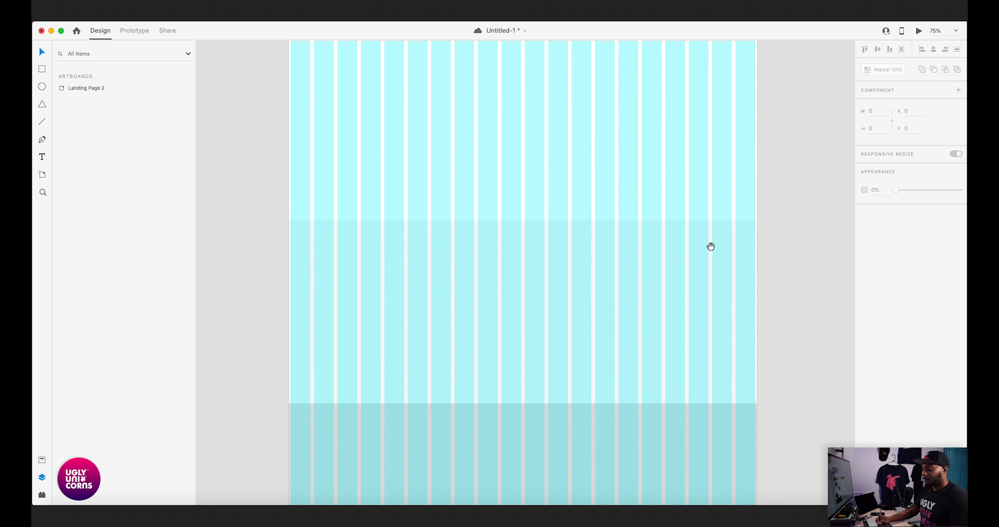
key("super+minus")
left_click(638, 177)
scroll(638, 180, "up", 12)
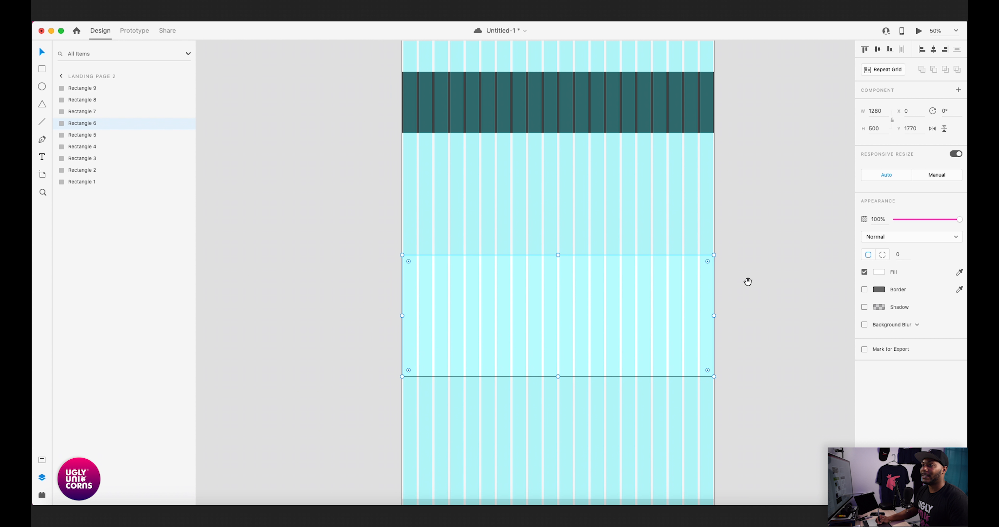
- Hide the landing page artboard's layout grid
left_click(446, 152)
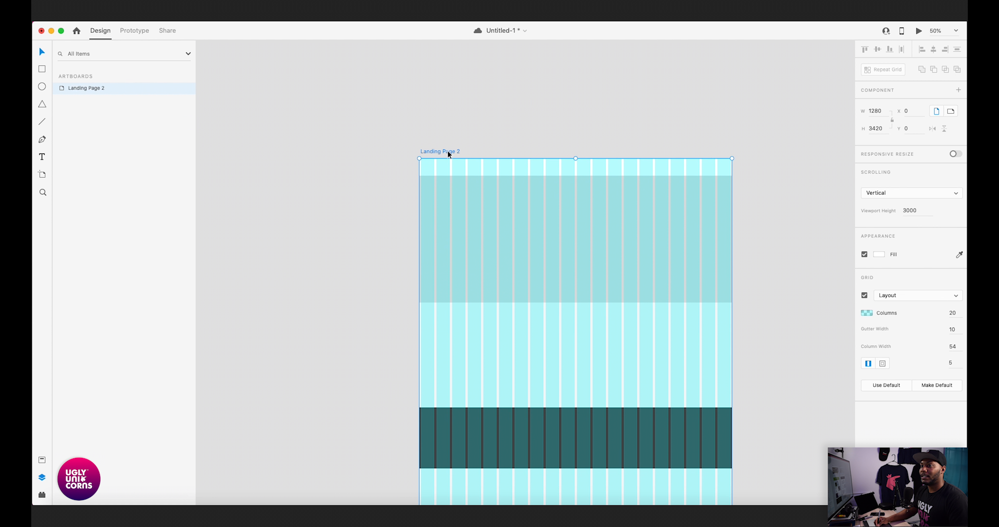
left_click(864, 296)
left_click(775, 312)
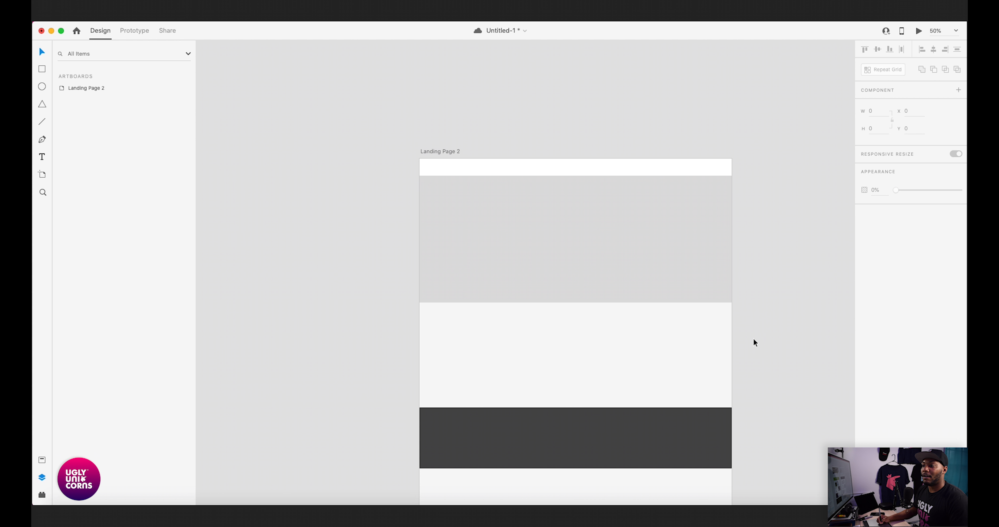
- Review the gray tones of all stacked sections without the grid, from the artboard's top to its bottom and back
scroll(753, 338, "down", 4)
scroll(753, 338, "right", 2)
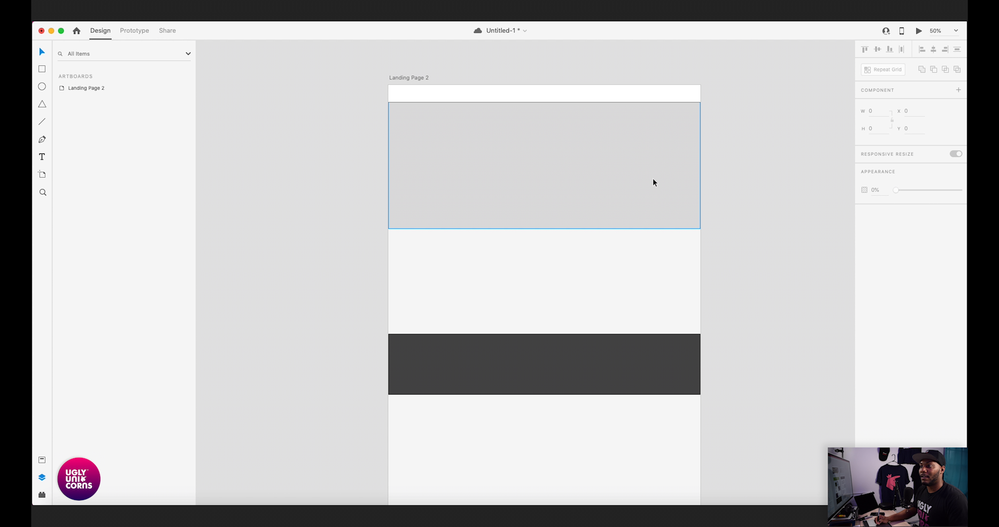
scroll(652, 189, "down", 5)
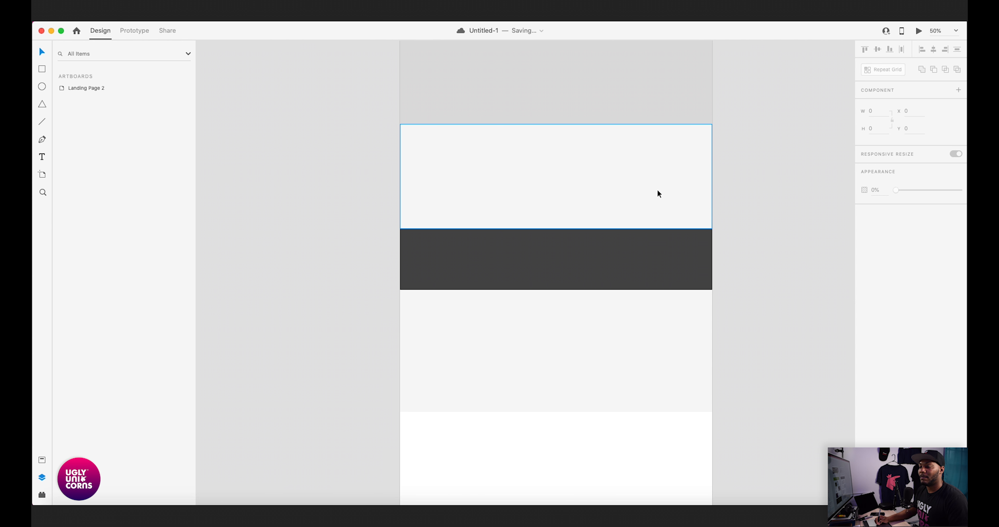
scroll(640, 201, "down", 3)
scroll(640, 200, "right", 1)
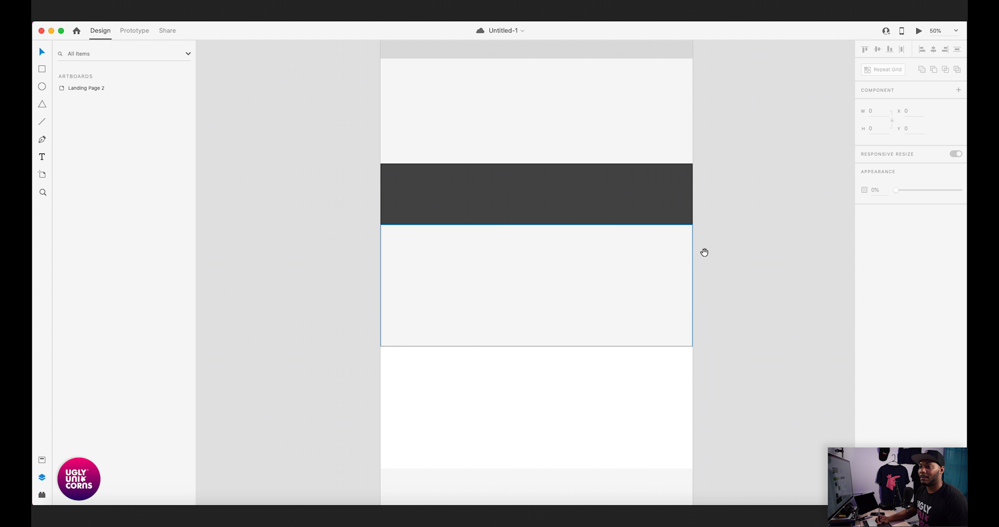
scroll(705, 253, "down", 5)
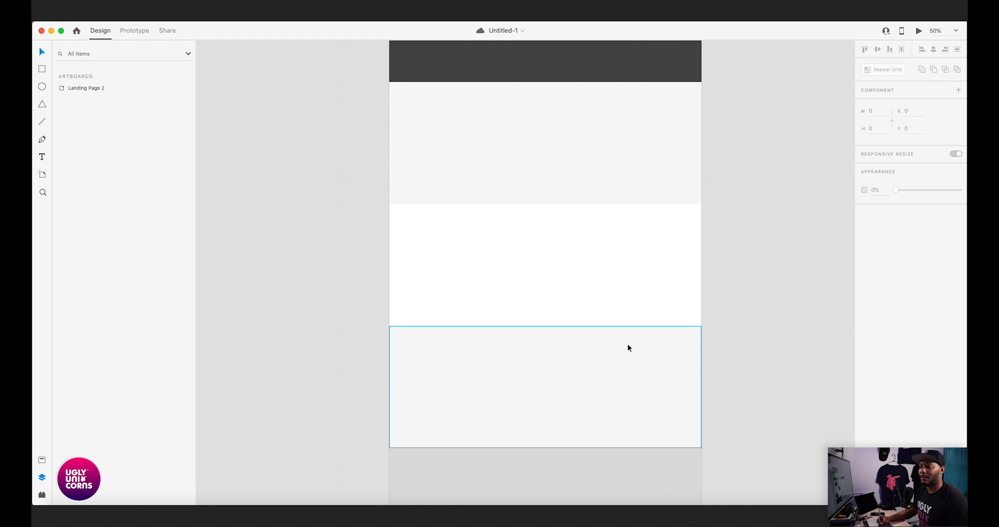
scroll(628, 343, "down", 7)
scroll(658, 331, "down", 3)
scroll(657, 331, "right", 1)
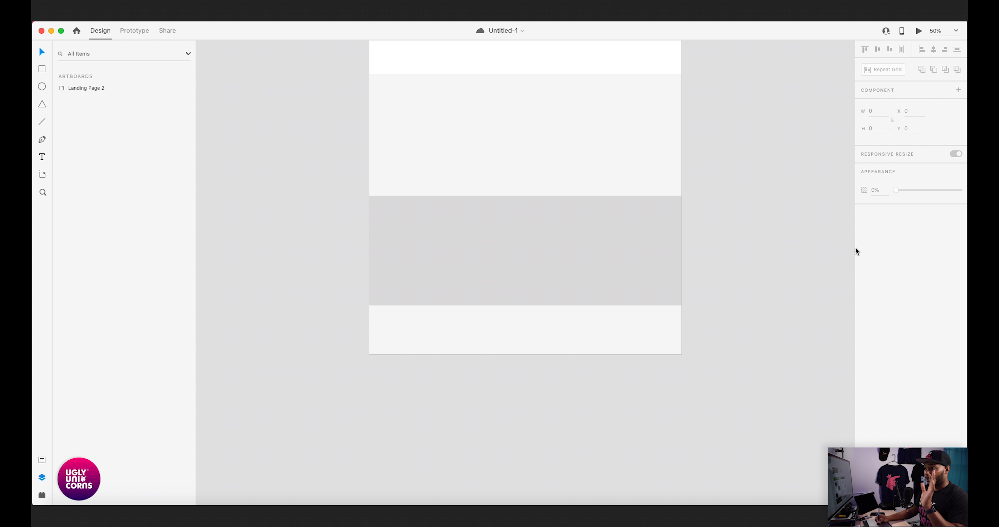
scroll(754, 174, "up", 20)
scroll(753, 174, "left", 1)
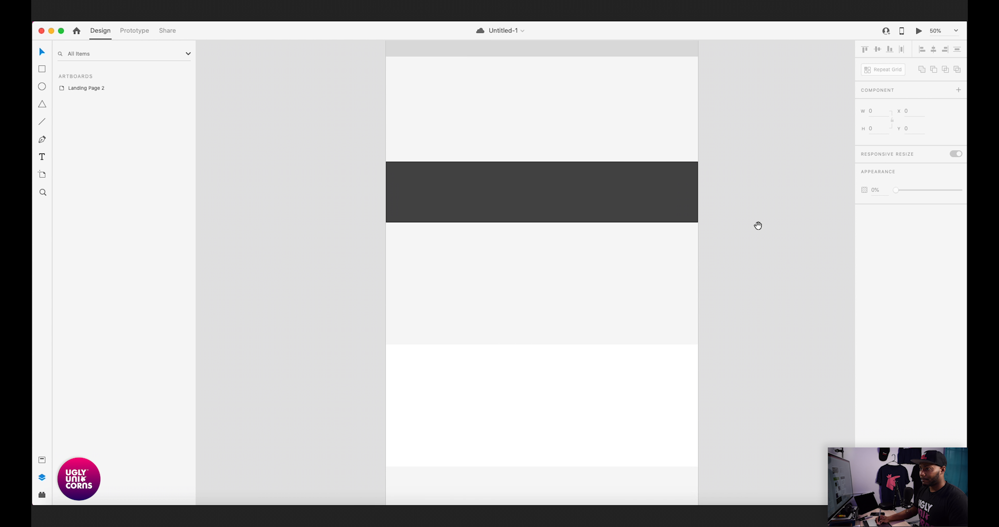
scroll(768, 227, "up", 3)
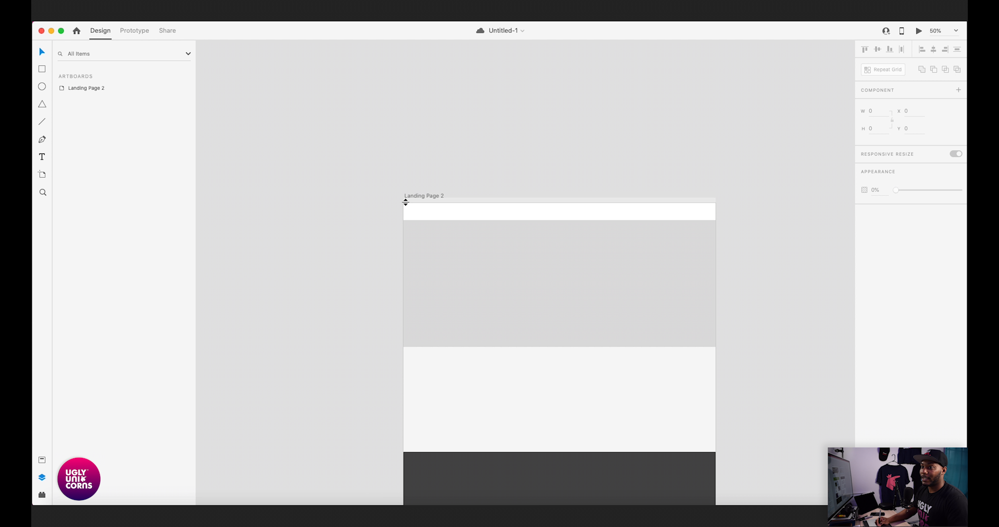
- Show the 20-column layout grid on the landing page artboard again
left_click(429, 195)
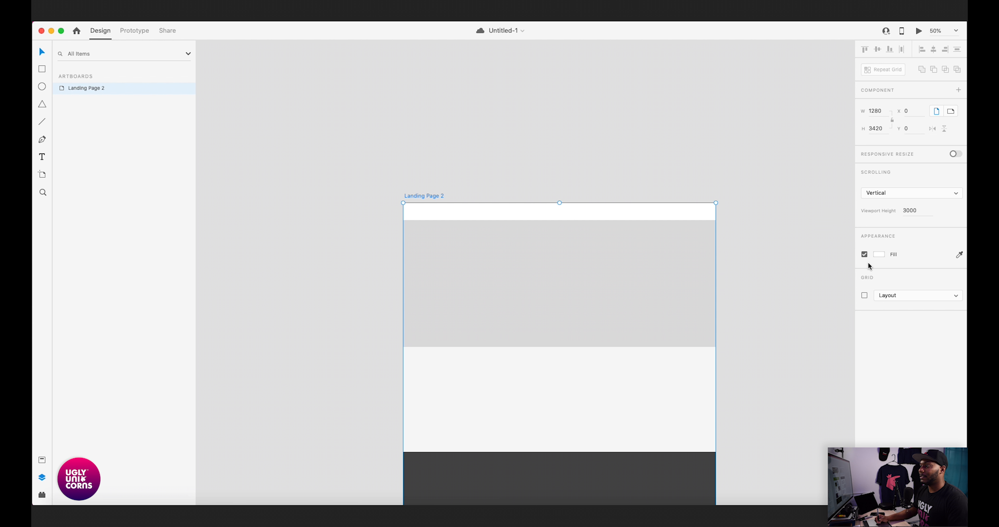
left_click(865, 295)
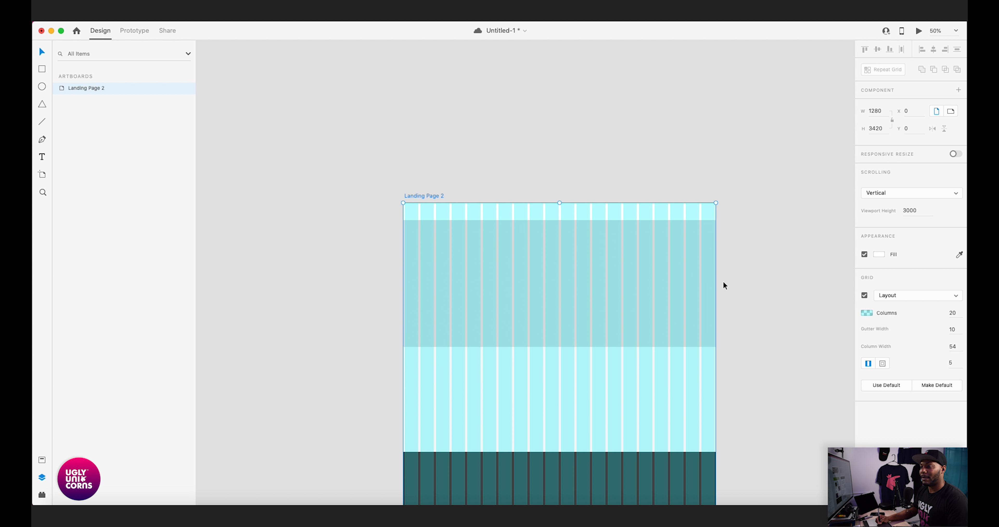
key("super+equal")
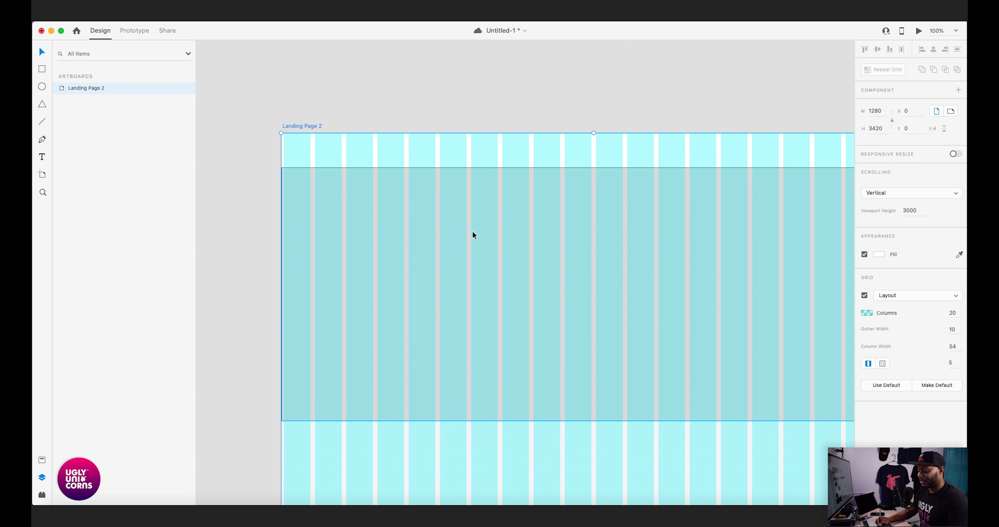
key("super+equal")
key("super+minus")
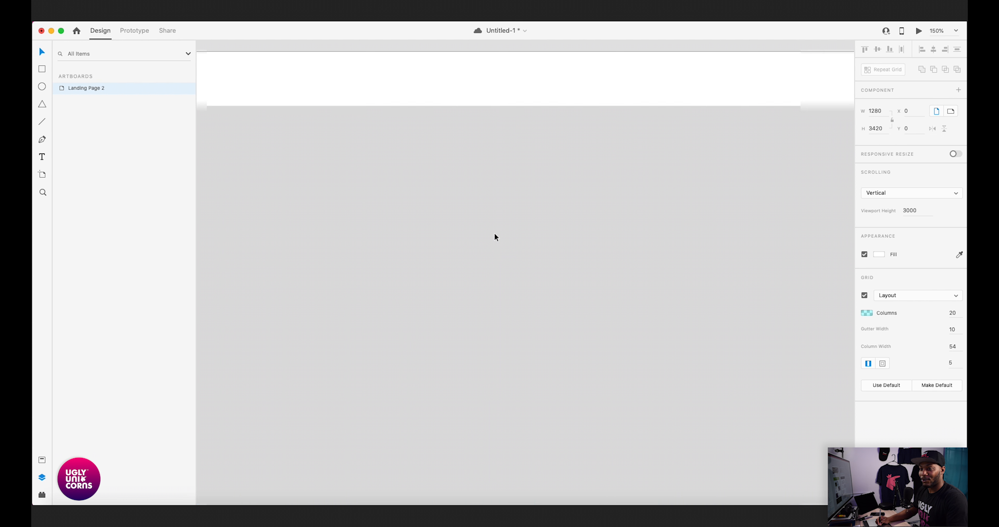
- Draw a rectangle about 246 wide across four columns in the gray section below the header and set its height to 40
left_click_drag(402, 251, 675, 237)
left_click_drag(597, 260, 547, 245)
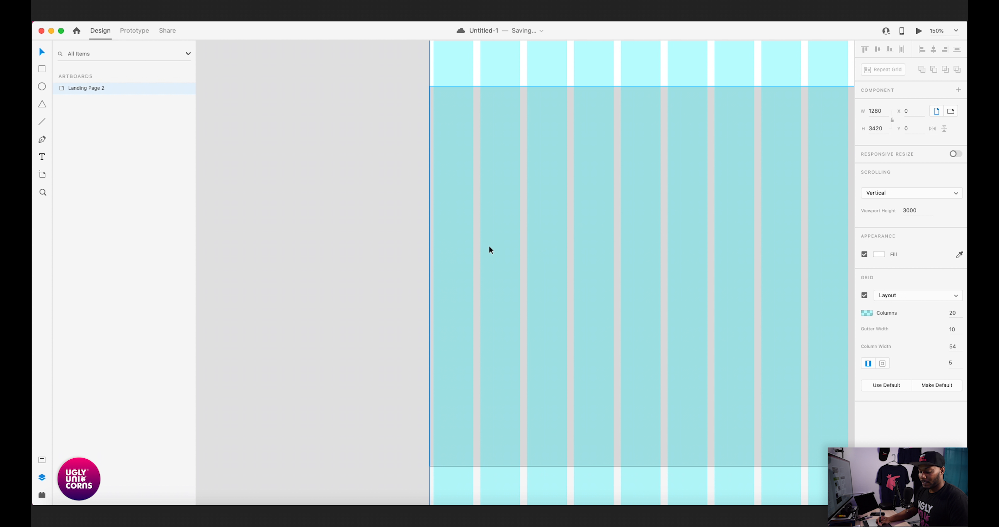
left_click(41, 71)
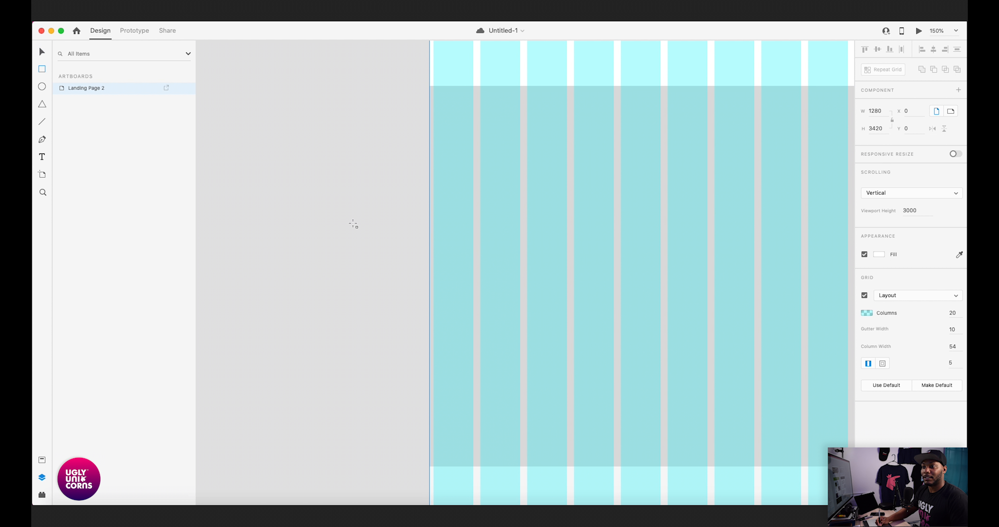
mouse_move(480, 210)
left_mouse_down()
mouse_move(509, 243)
mouse_move(661, 243)
left_mouse_up()
left_click(885, 128)
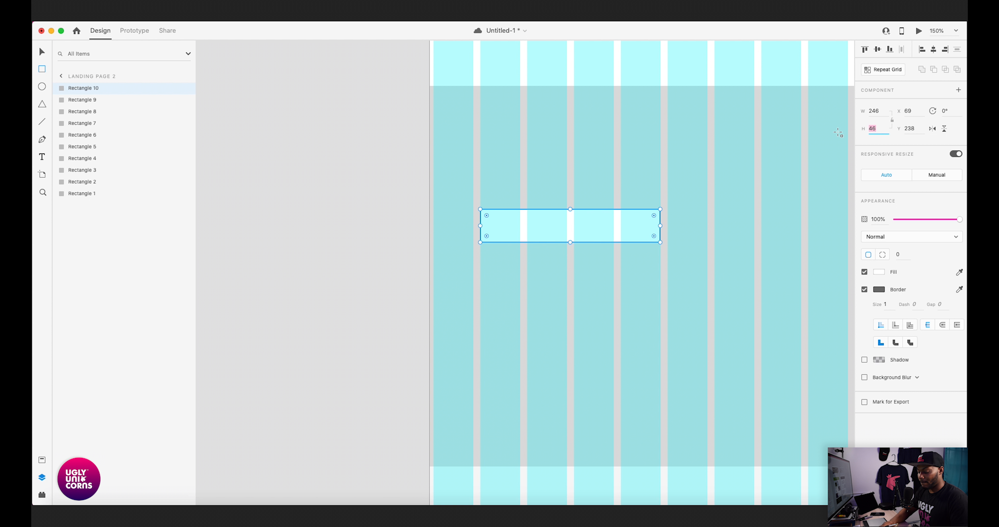
key("Return")
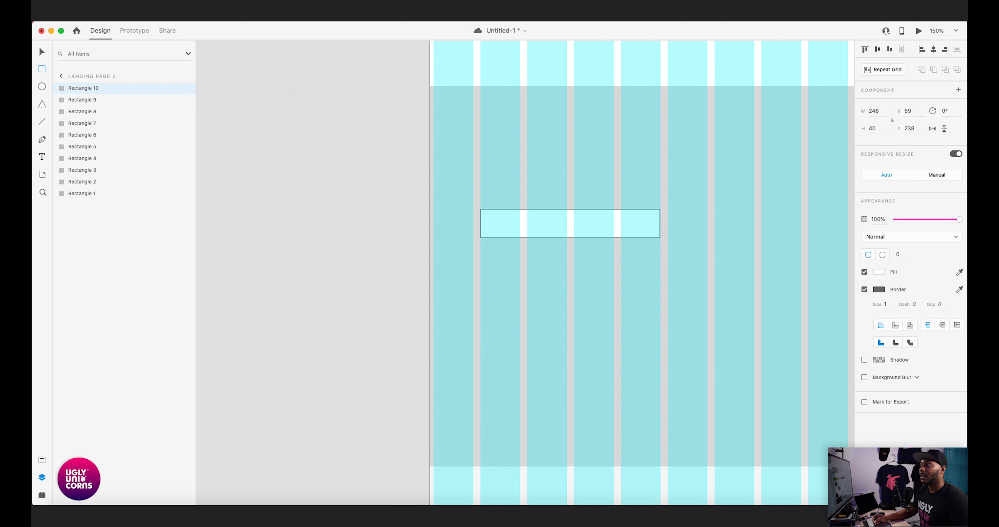
- Give the new button rectangle a corner radius of 4 and remove its border
left_click(903, 254)
type("4")
key("Return")
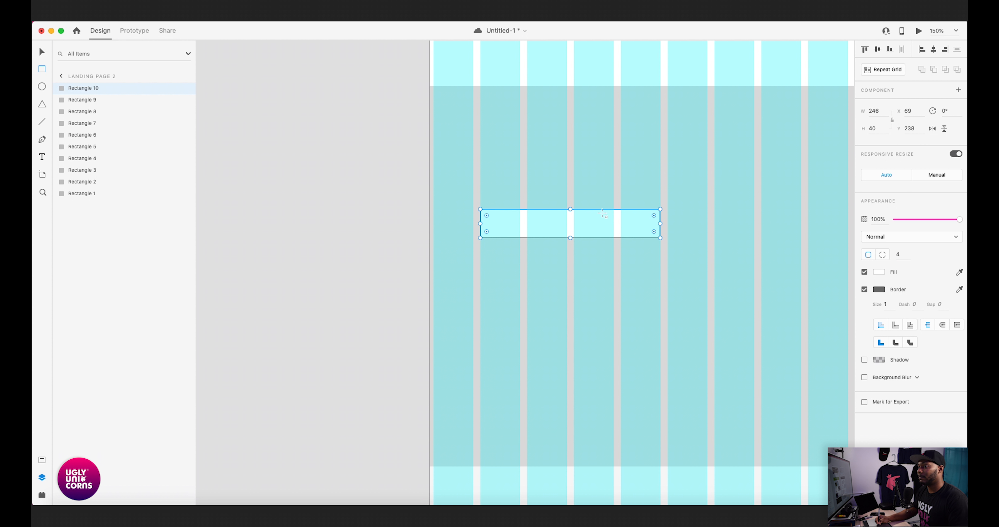
left_click(865, 290)
left_click(561, 223)
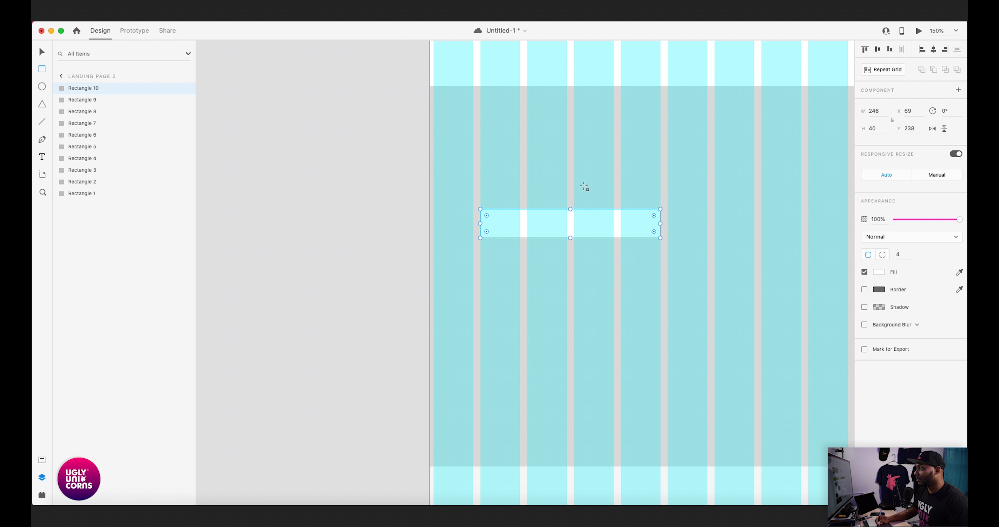
- Add a center-aligned text label reading "Button" on the rounded rectangle
key("v")
key("t")
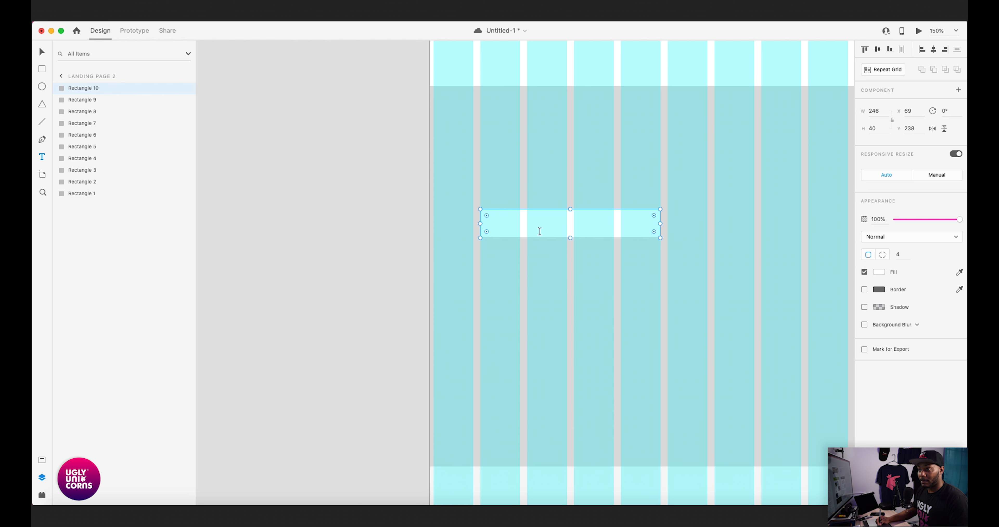
left_click(539, 221)
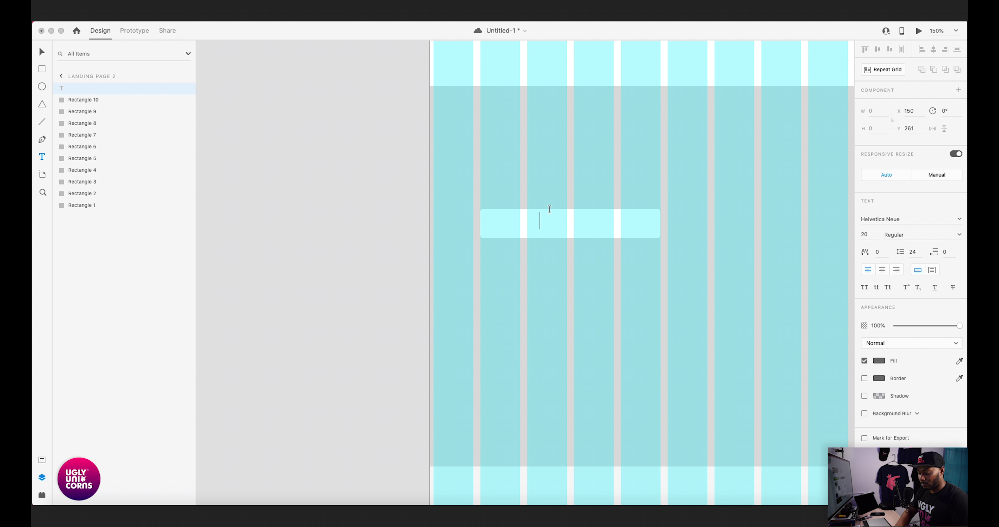
type("Buton")
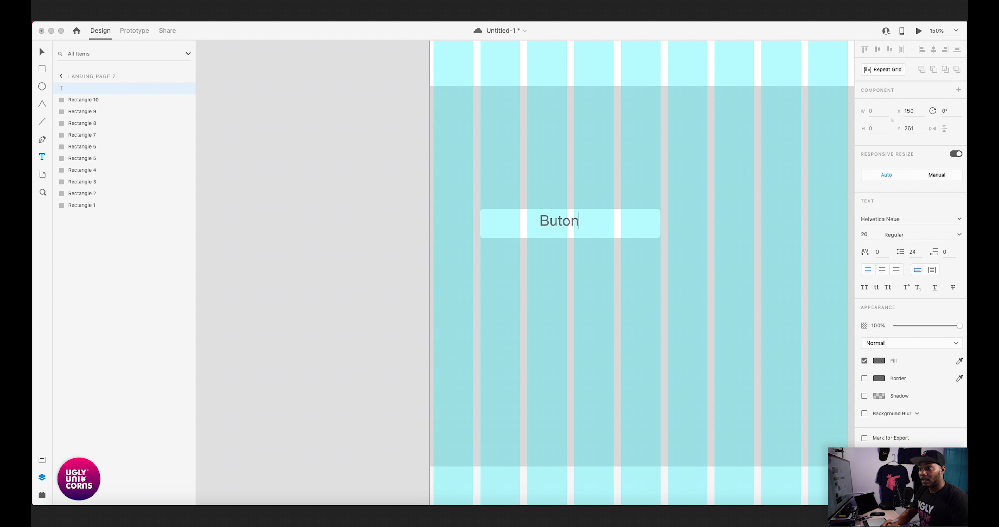
key("BackSpace")
key("BackSpace")
type("ton")
key("Escape")
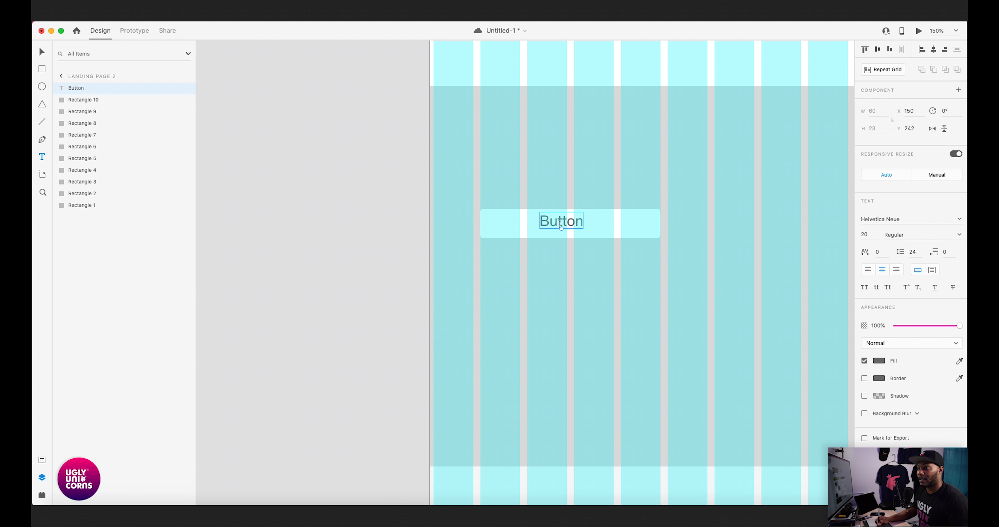
- Center the "Button" label within the rounded rectangle and save the document
key("Escape")
left_click_drag(562, 224, 574, 225)
left_click_drag(575, 228, 577, 228)
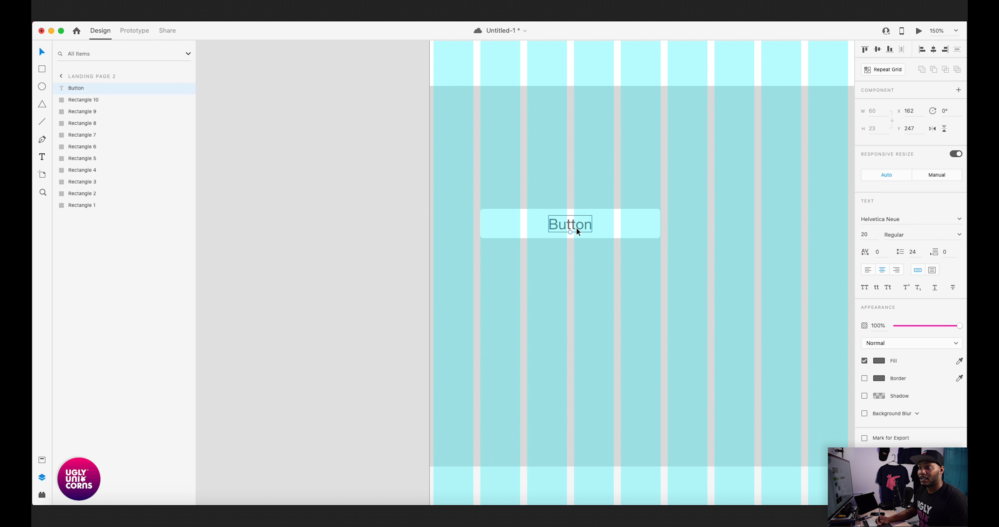
key("super+equal")
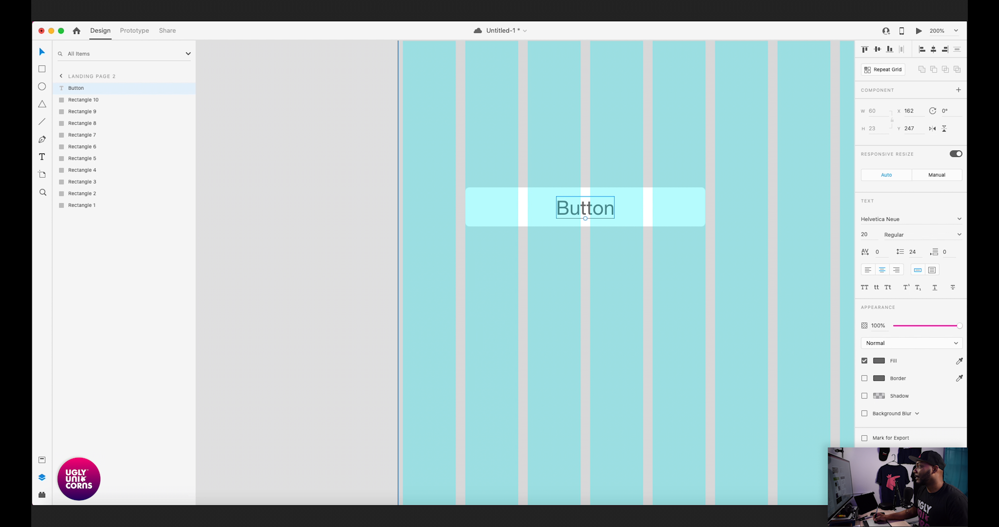
key("super+Tab")
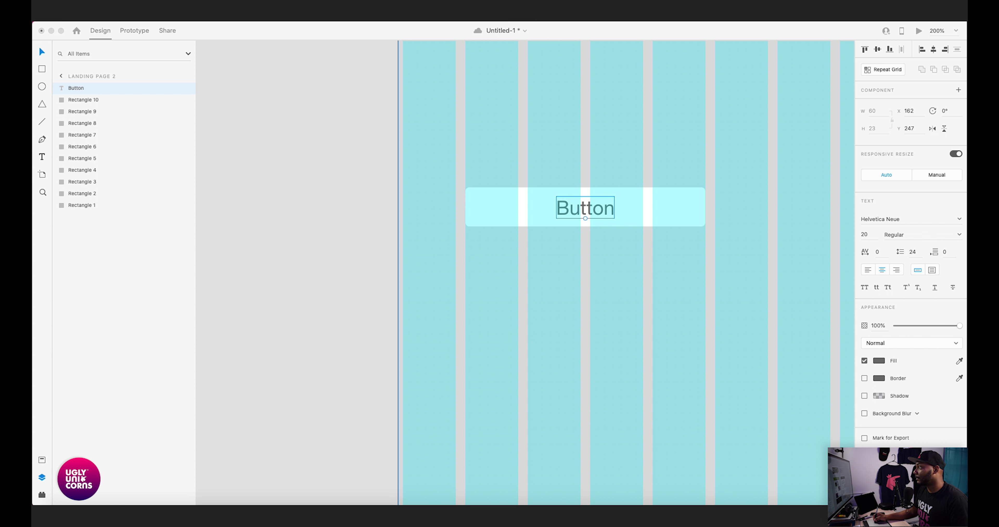
key("super+Tab")
key("super+s")
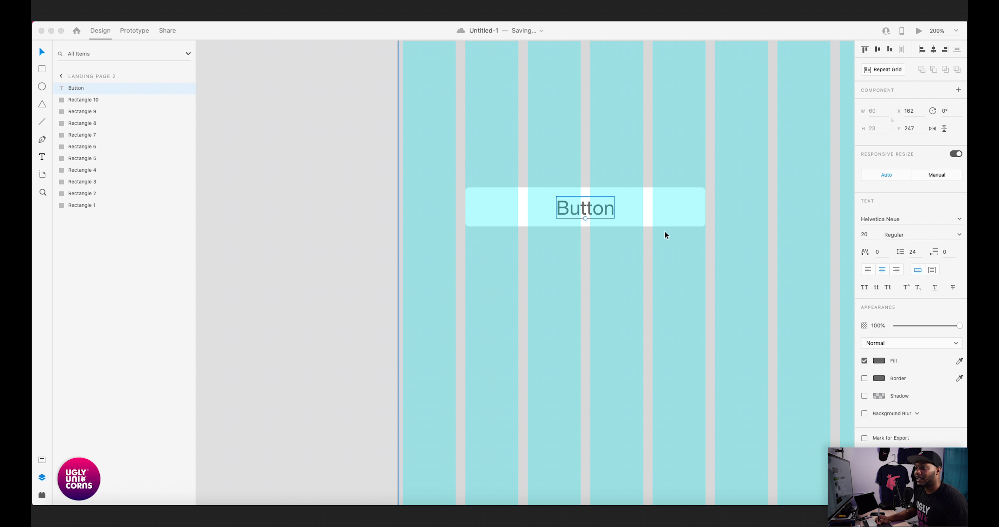
- Set the "Button" label's font to Source Code Pro
left_click(909, 222)
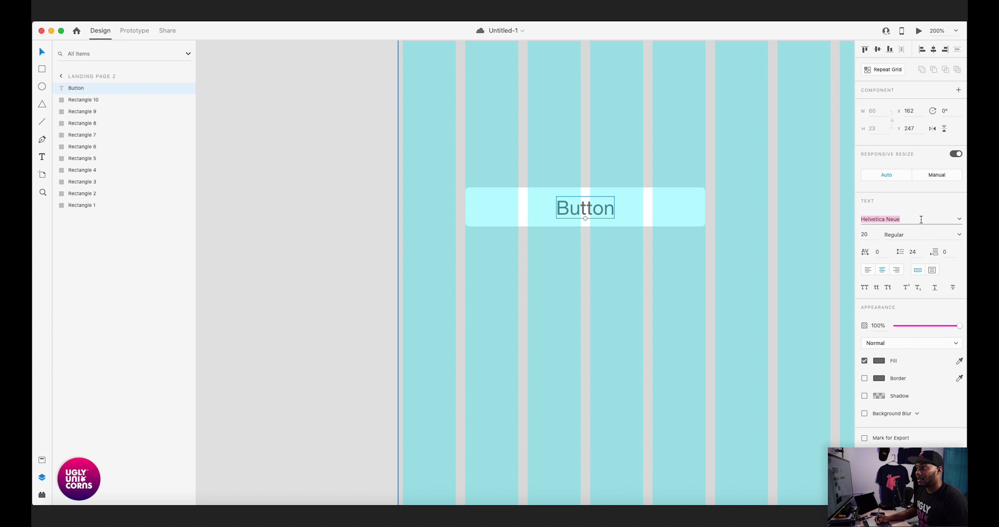
type("Source Code Pro")
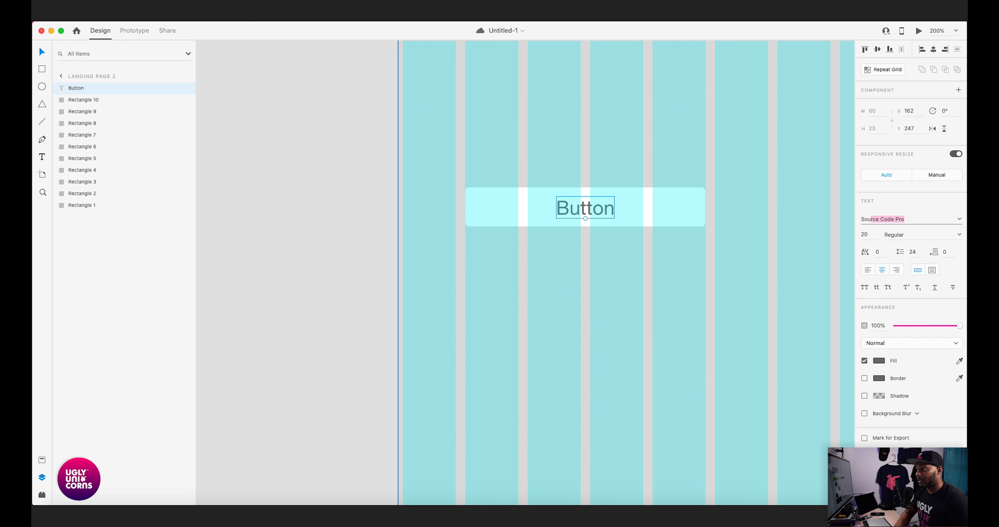
key("Return")
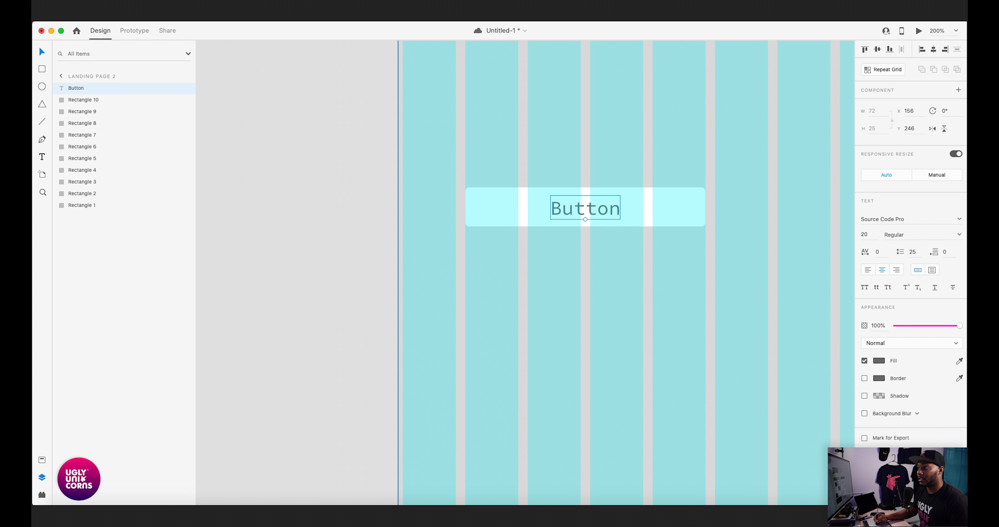
- Change the "Button" label's font to Source Sans Pro at size 16
left_click(880, 219)
type("So")
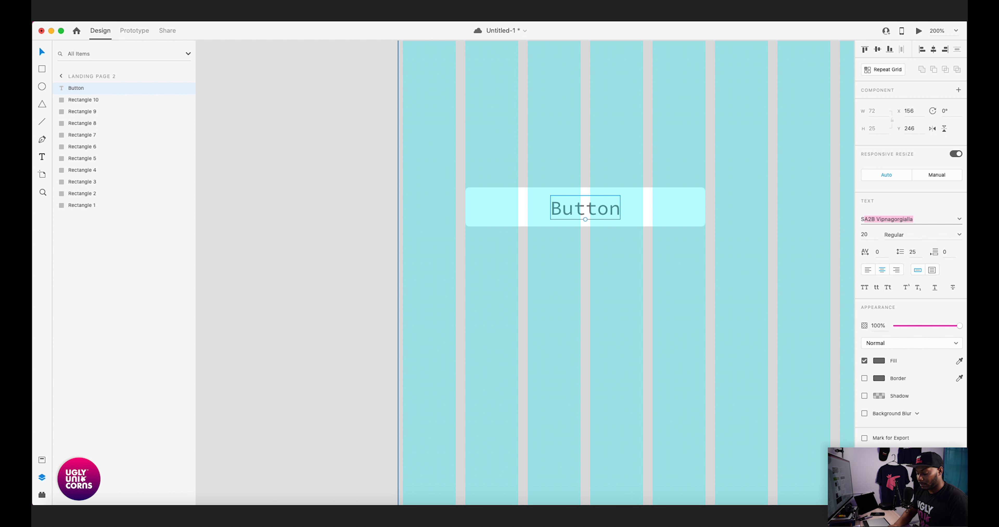
type("ru")
key("BackSpace")
key("BackSpace")
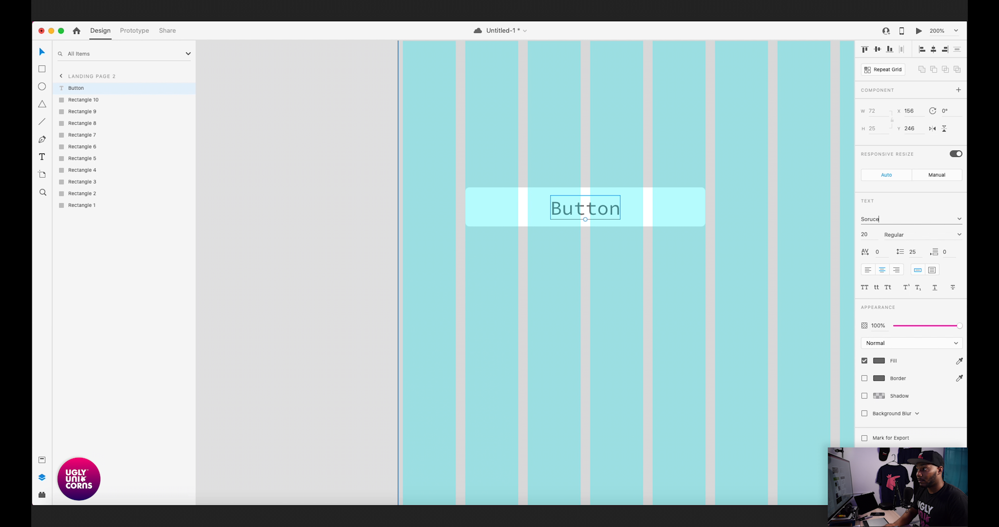
type("o")
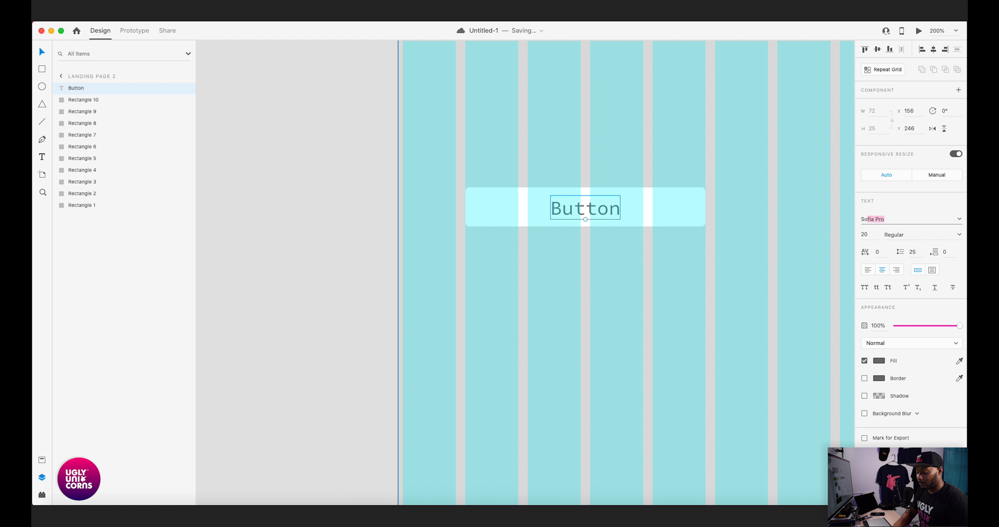
type("iource Code")
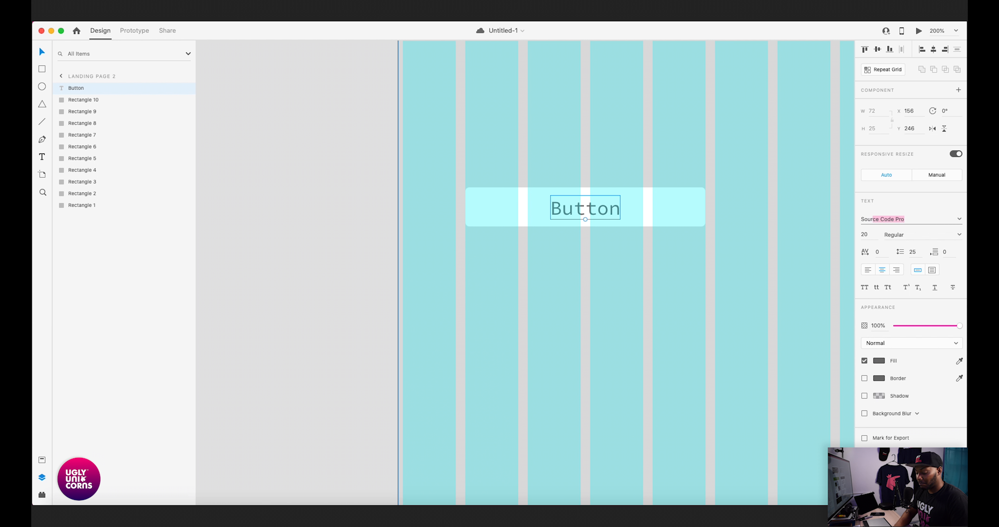
left_click(952, 219)
left_click(958, 220)
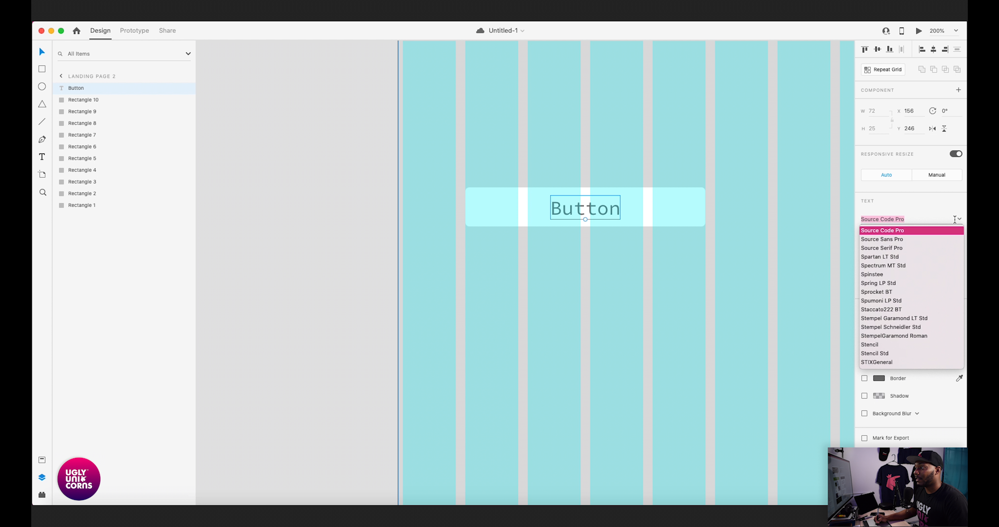
left_click(883, 241)
key("Tab")
type("16")
key("Return")
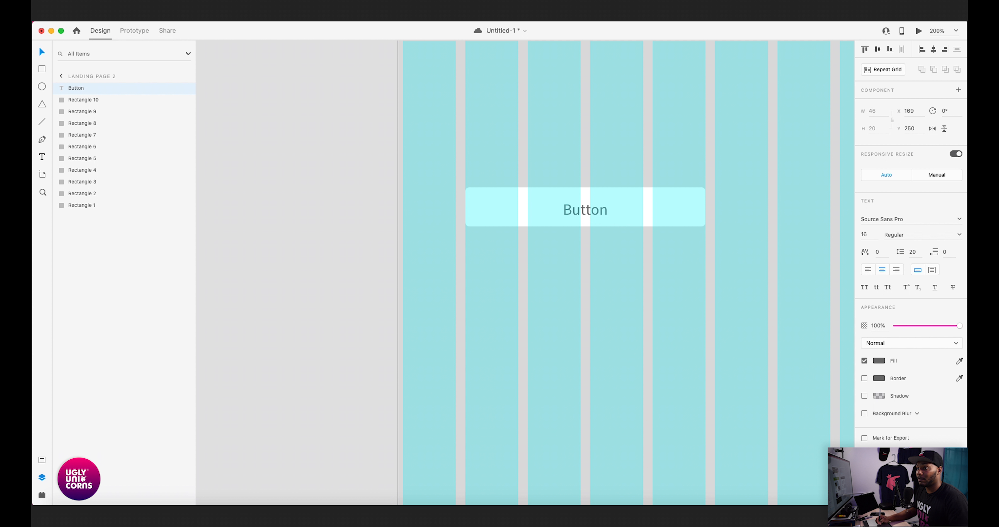
- Recenter the "Button" label vertically in its rectangle and measure its spacing to the surrounding edges
left_click_drag(586, 210, 586, 208)
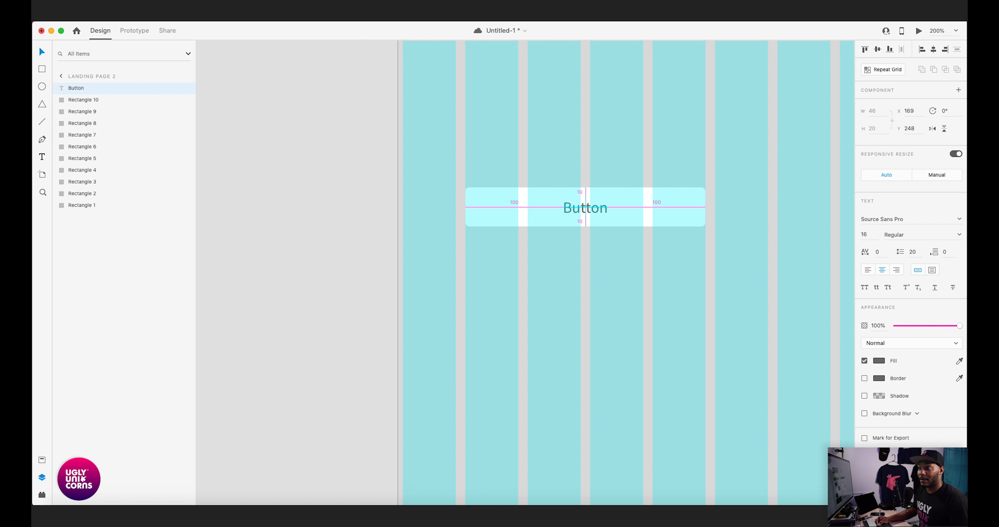
key("alt")
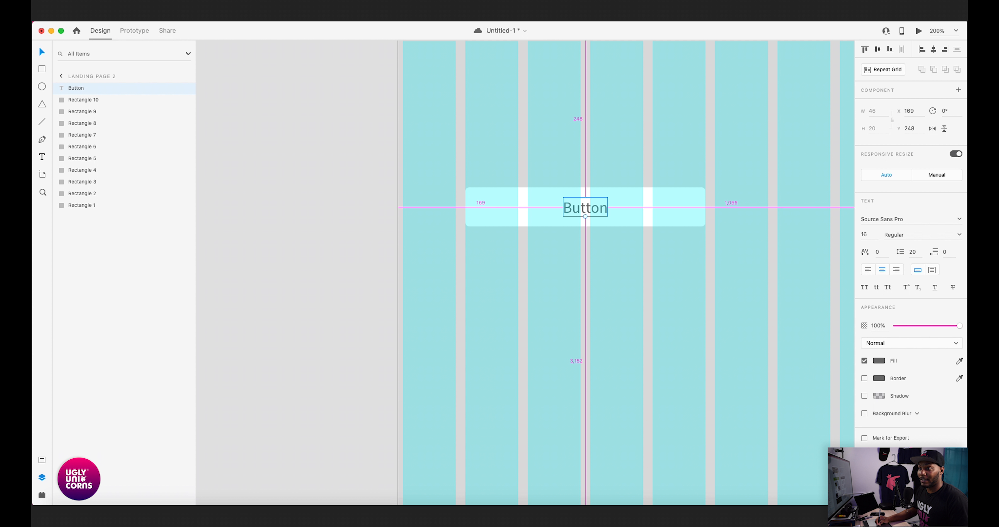
key("alt")
key("alt")
key("alt")
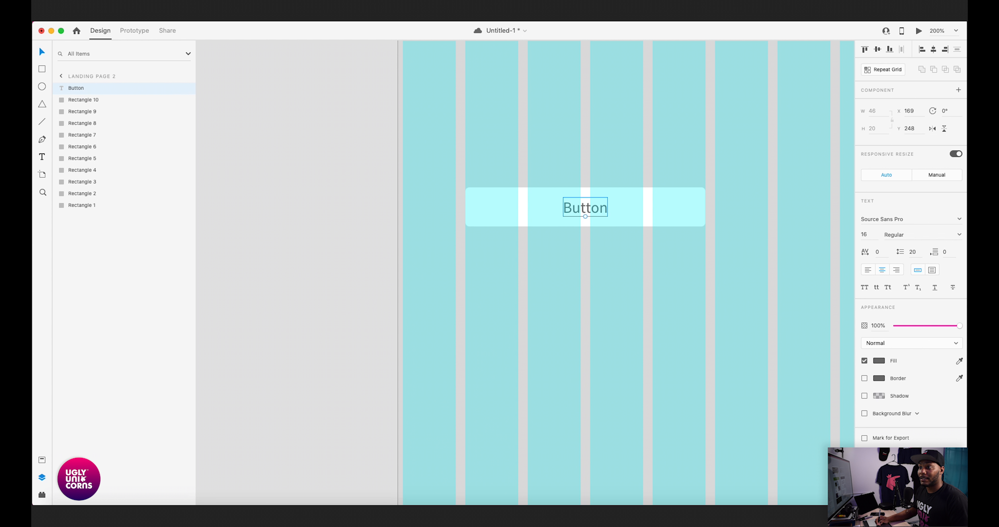
key("alt")
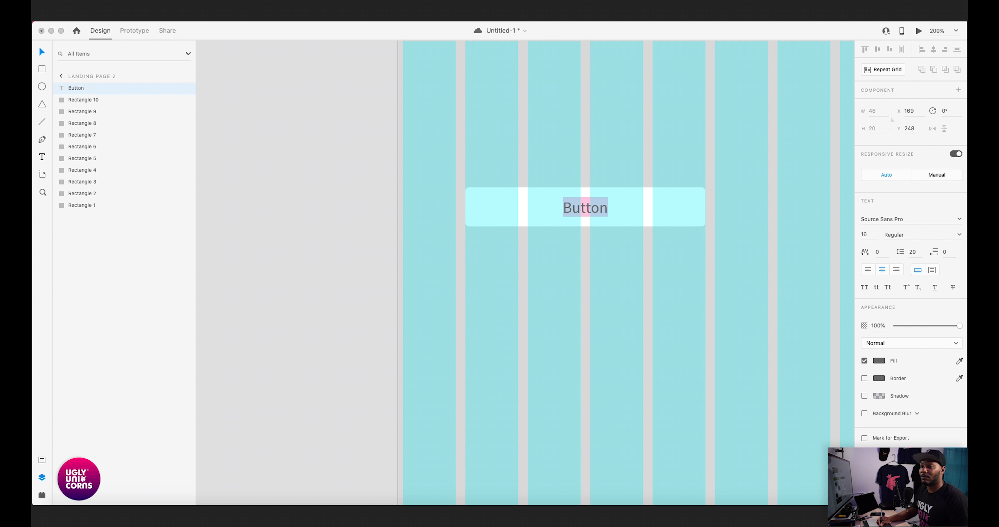
key("super+1")
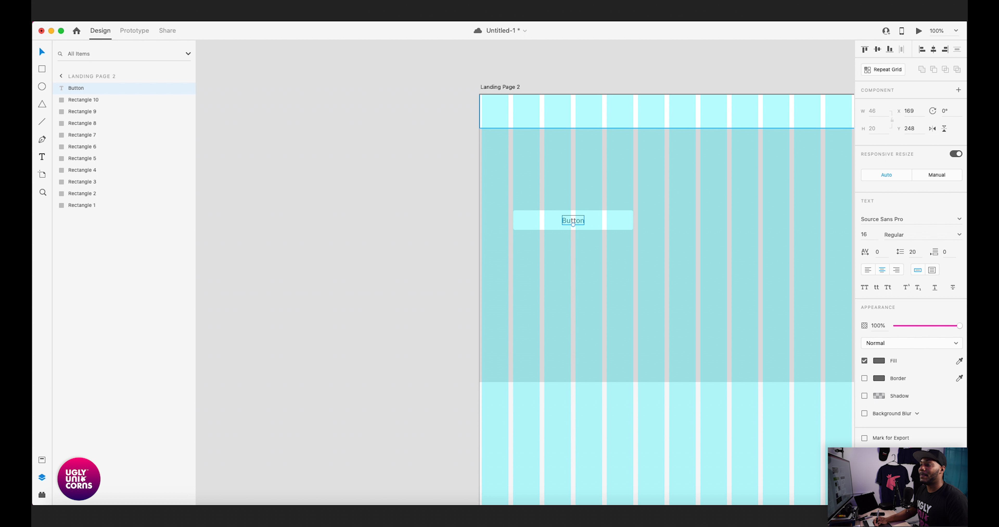
- Hide the artboard's layout grid to review the button on the gray section, and show the grid again
left_click(500, 87)
left_click_drag(598, 241, 333, 280)
left_click(550, 204)
left_click(574, 204, "shift")
left_click(236, 76)
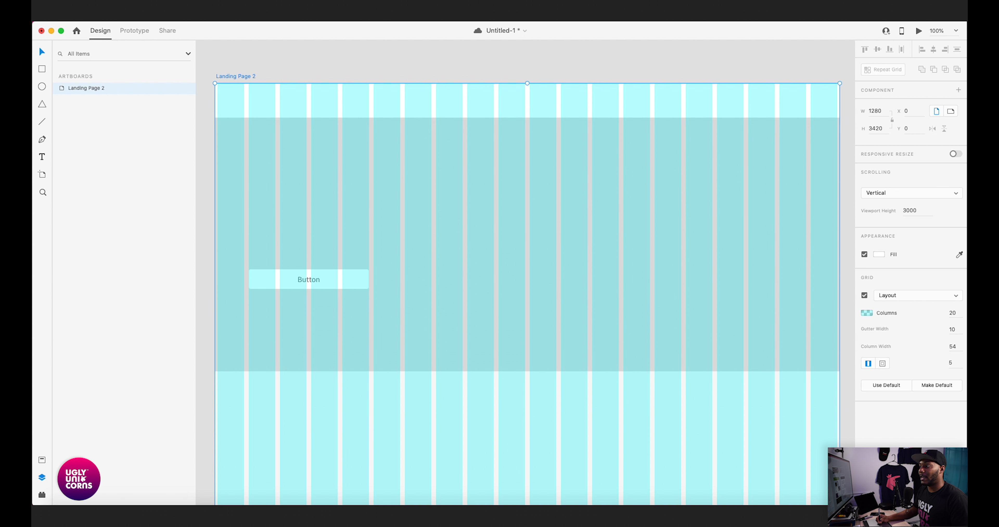
key("super+shift+apostrophe")
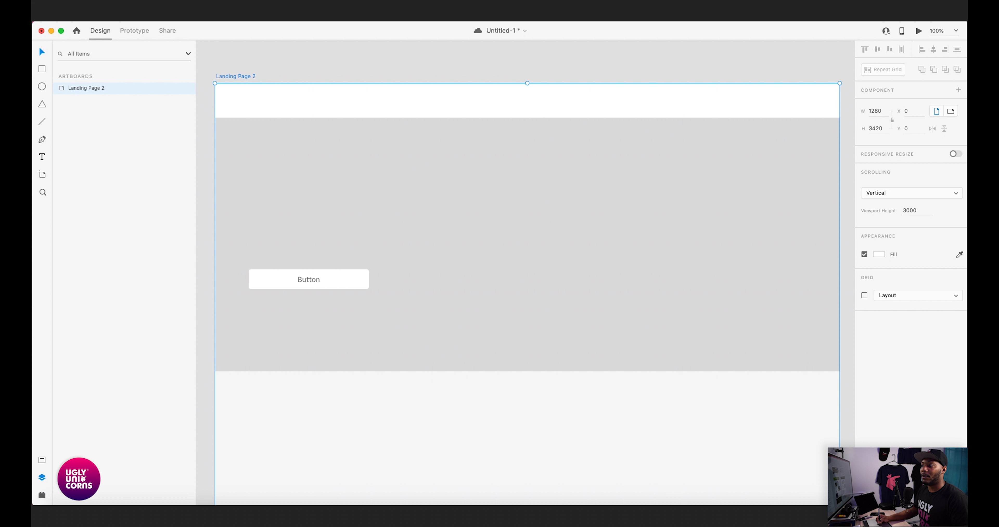
key("super+shift+apostrophe")
- Delete the button's rectangle together with its "Button" label and save the document
left_click_drag(330, 300, 567, 283)
left_click(547, 262)
left_click(578, 263, "shift")
key("Delete")
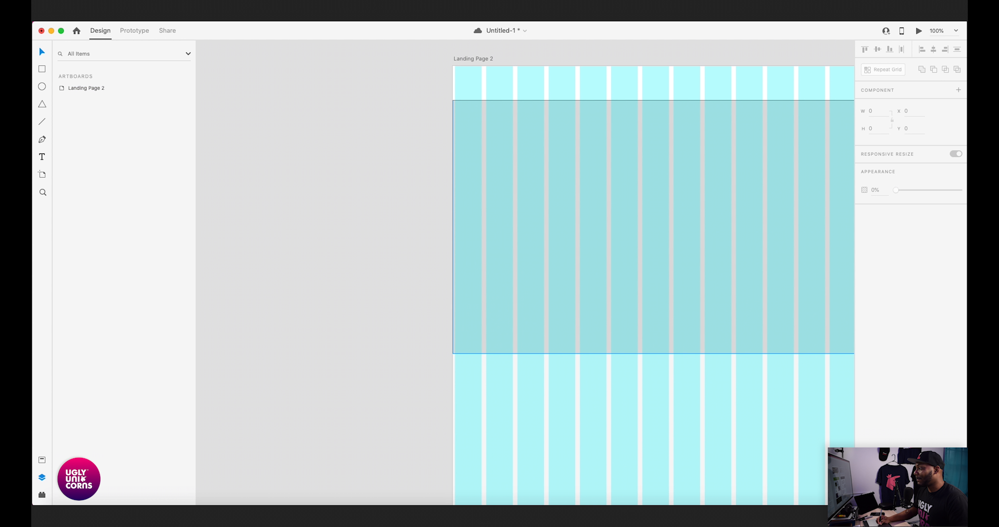
key("super+minus")
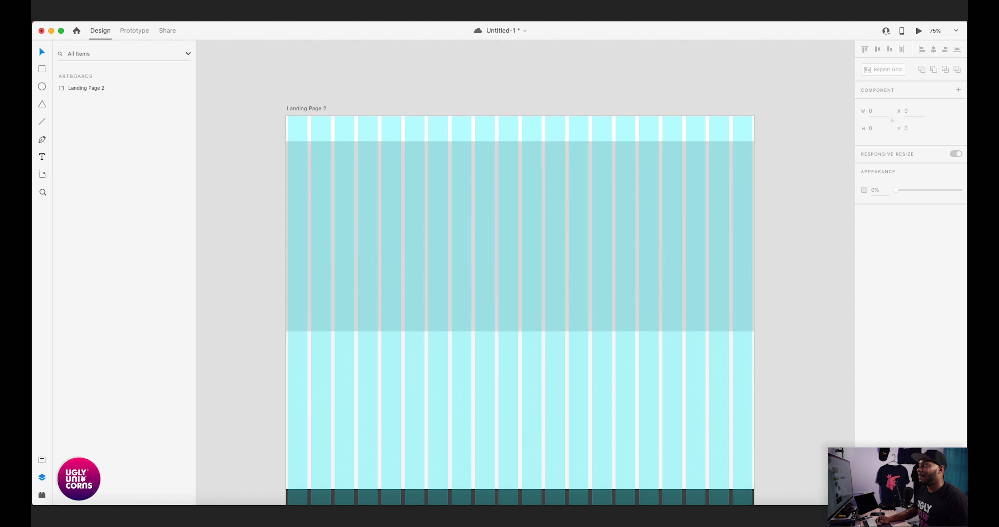
key("super+s")
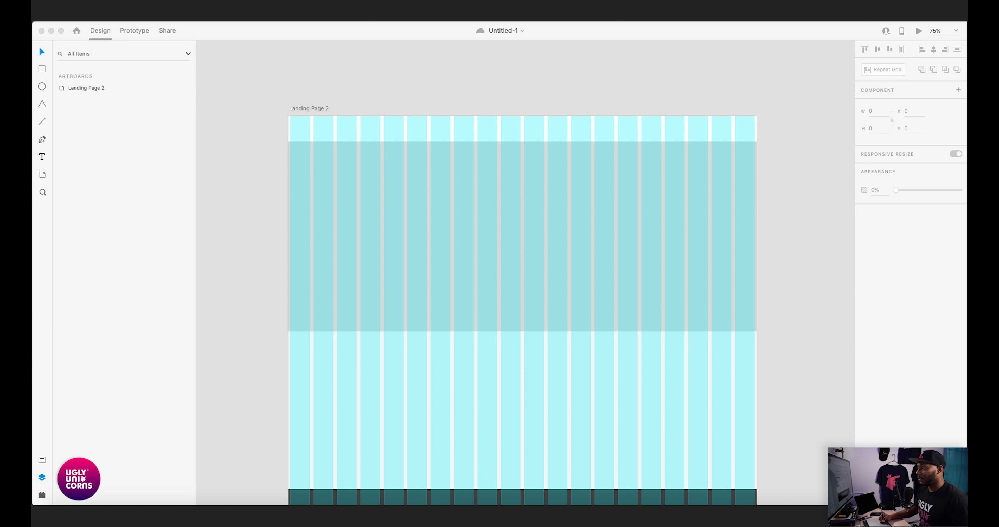
- Paste the copied "Try it Today" button into the gray section below the header and move it to X 70, Y 449
left_click(522, 236)
scroll(522, 271, "left", 4)
key("super+v")
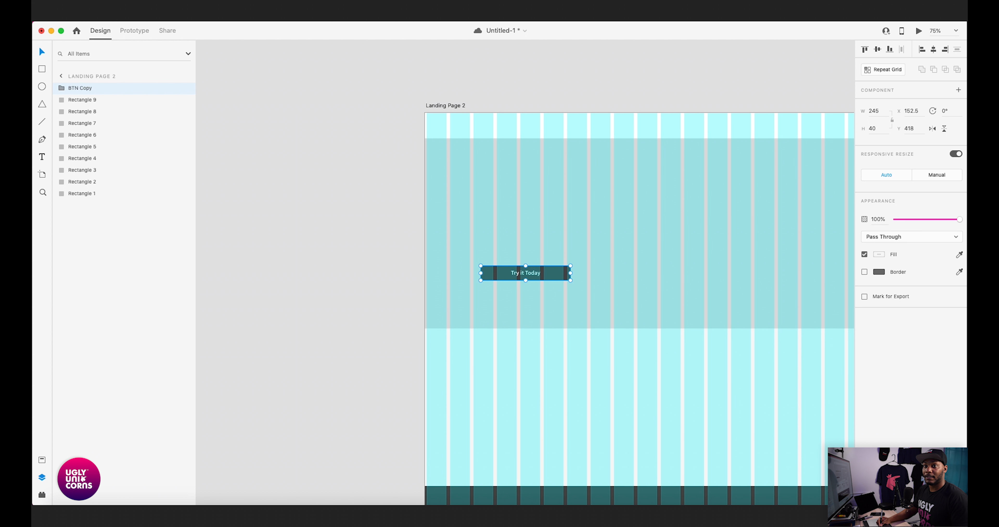
scroll(538, 287, "up", 2)
left_click_drag(538, 294, 507, 305)
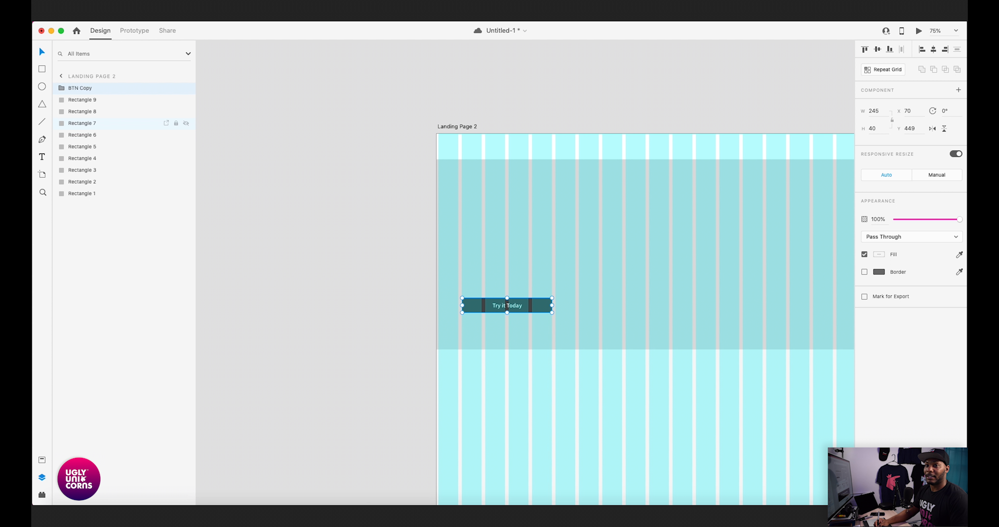
- Move the header rectangle to the front of the layer stack and turn it into a group named "Nav"
left_click(82, 100)
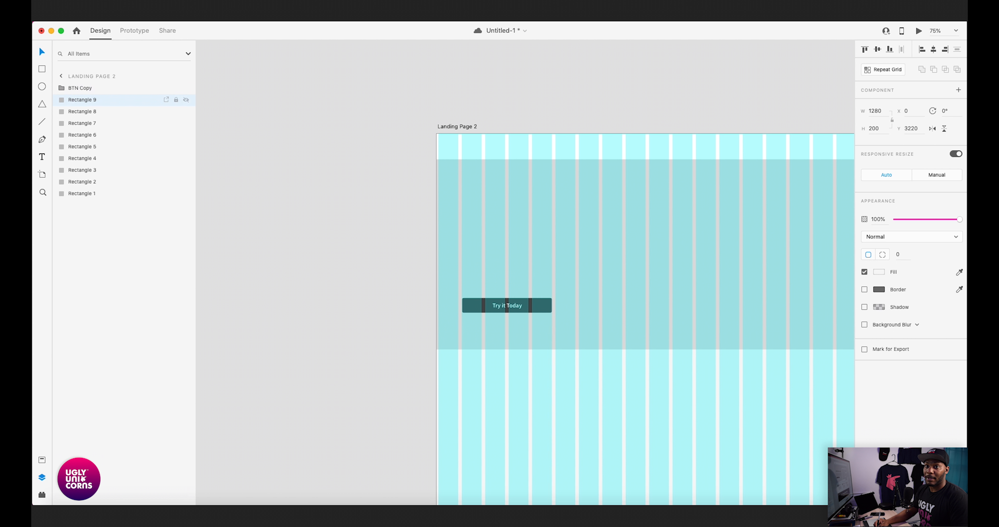
left_click(582, 147)
left_click_drag(82, 193, 81, 88)
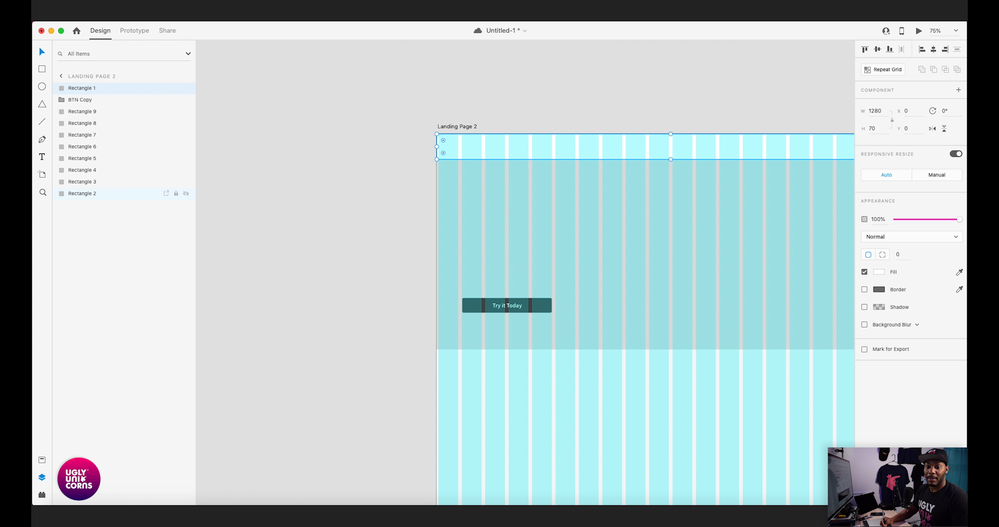
key("super+g")
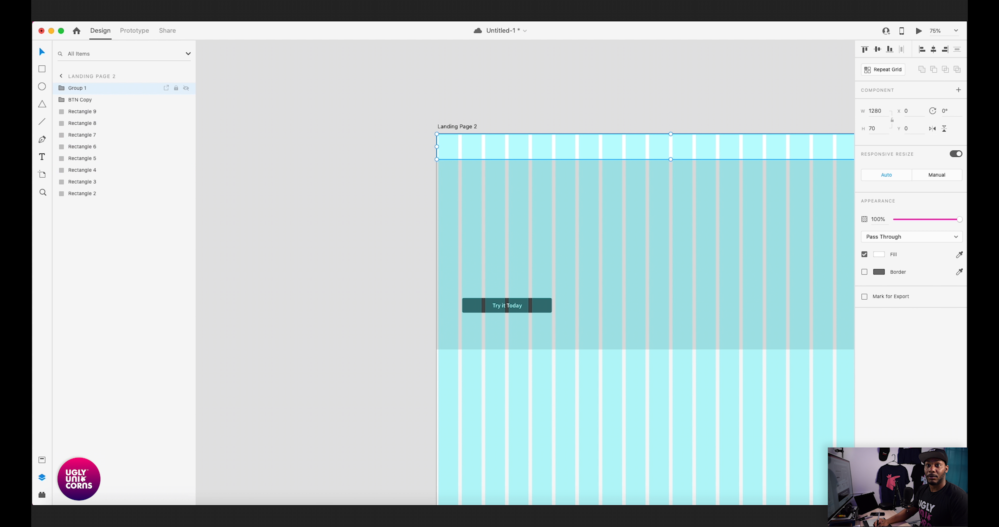
double_click(77, 88)
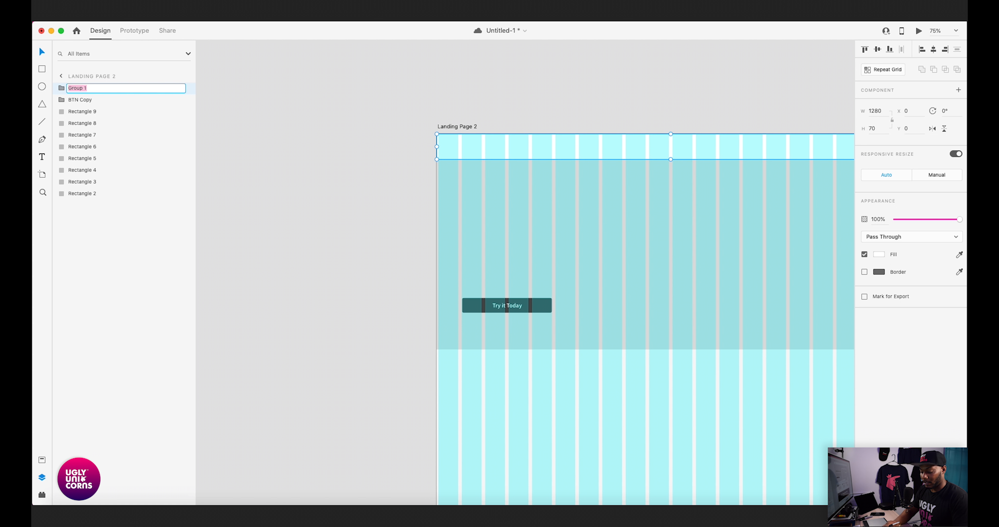
type("Nav")
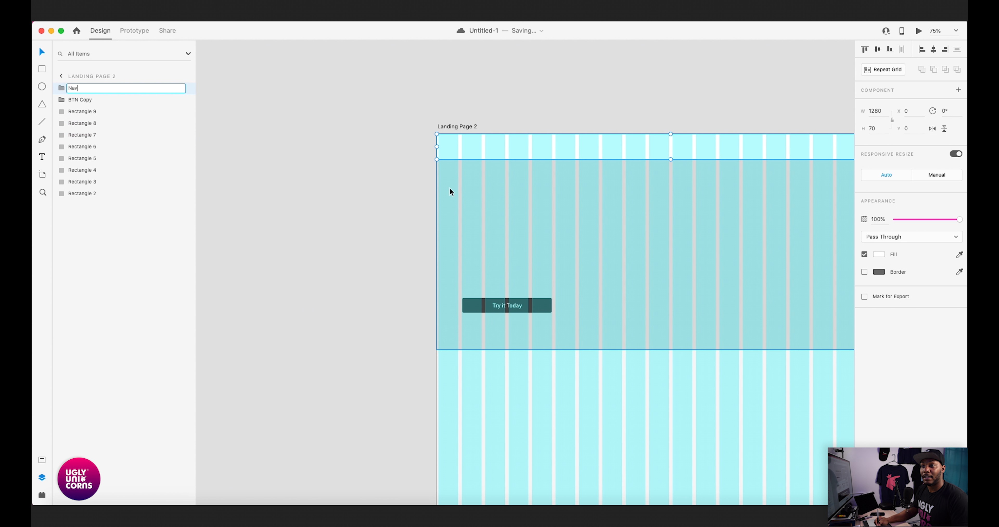
- Group the gray hero rectangle as "Hero" and place the group directly below Nav in the layer order
left_click(478, 176)
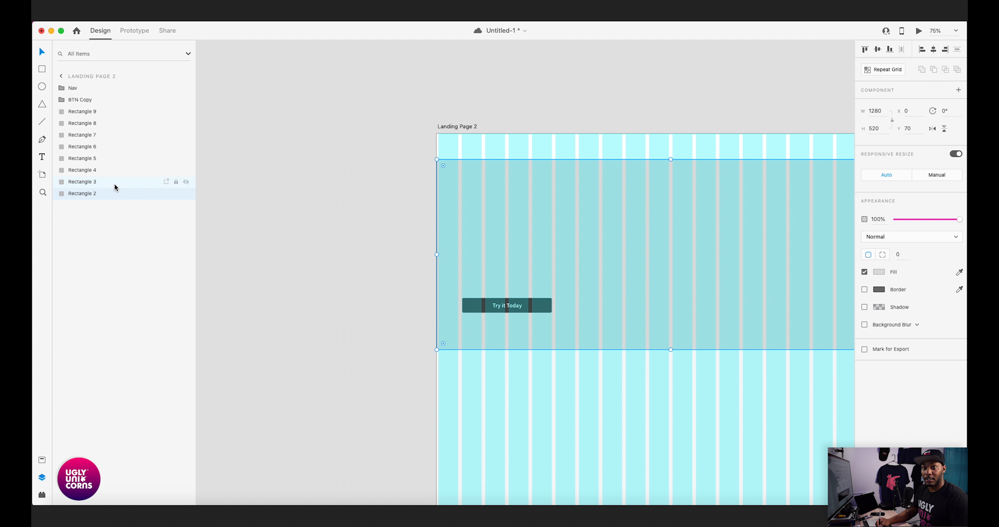
key("super+g")
double_click(80, 195)
type("Hero")
key("Return")
left_click_drag(77, 195, 79, 96)
- Move the BTN Copy group into the Hero group, above its background rectangle
left_click(291, 126)
left_click(76, 112)
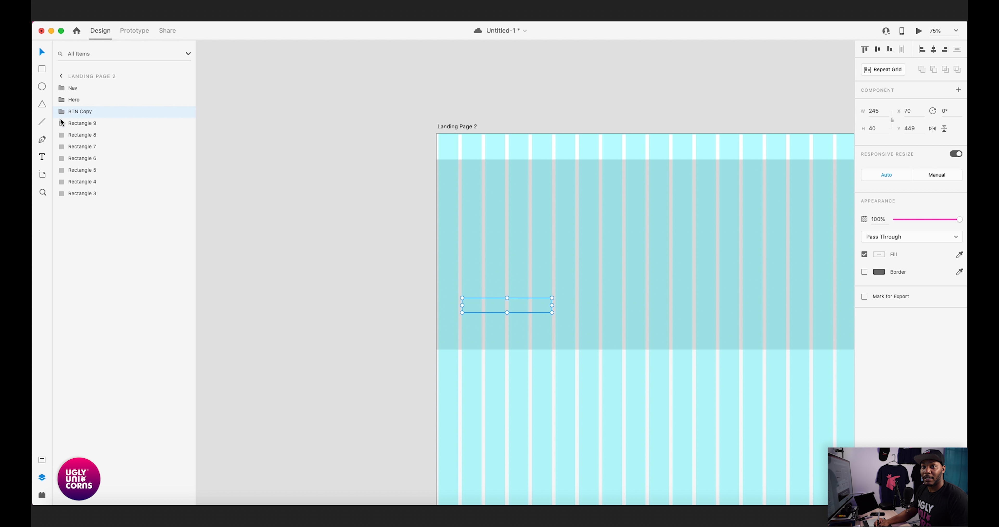
left_click_drag(76, 112, 75, 99)
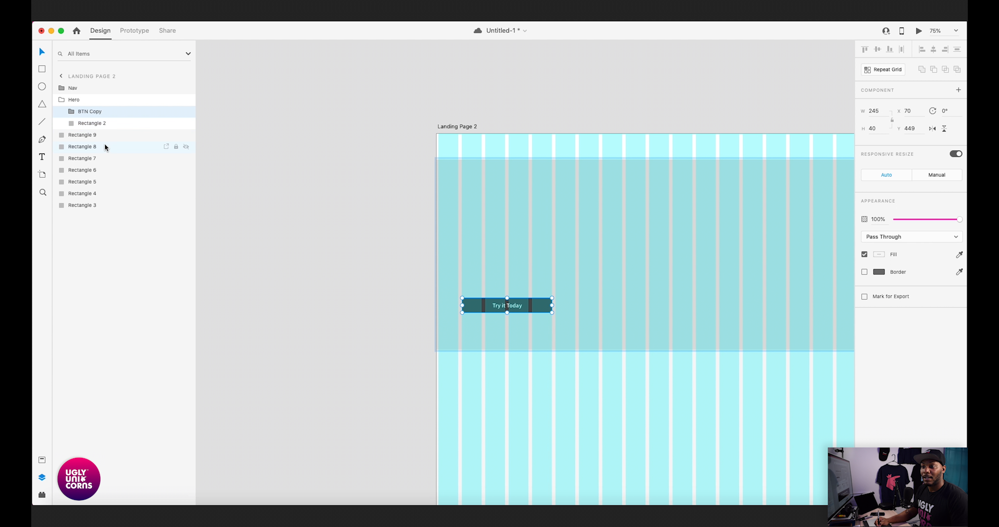
left_click(84, 128)
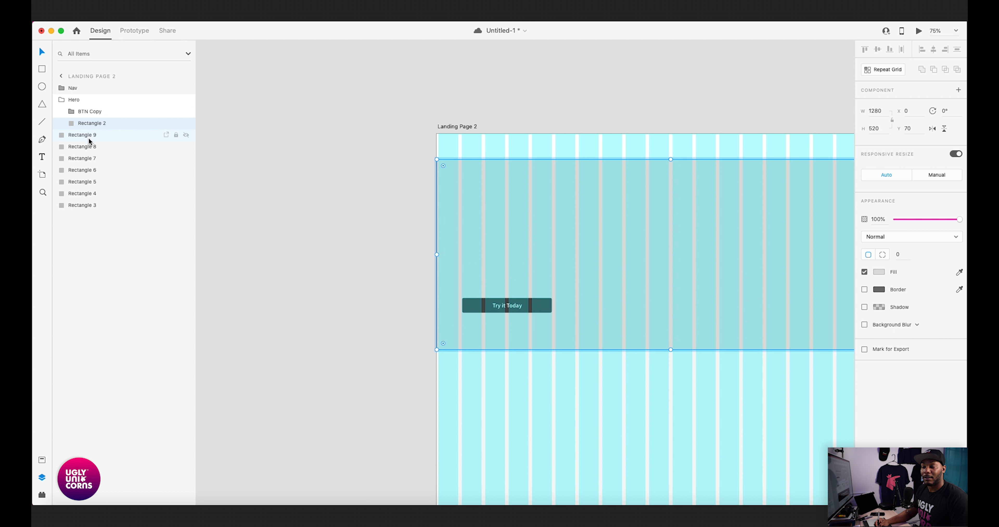
- Group the light section rectangle below the hero and name the group "Benefits Section"
left_click(505, 376)
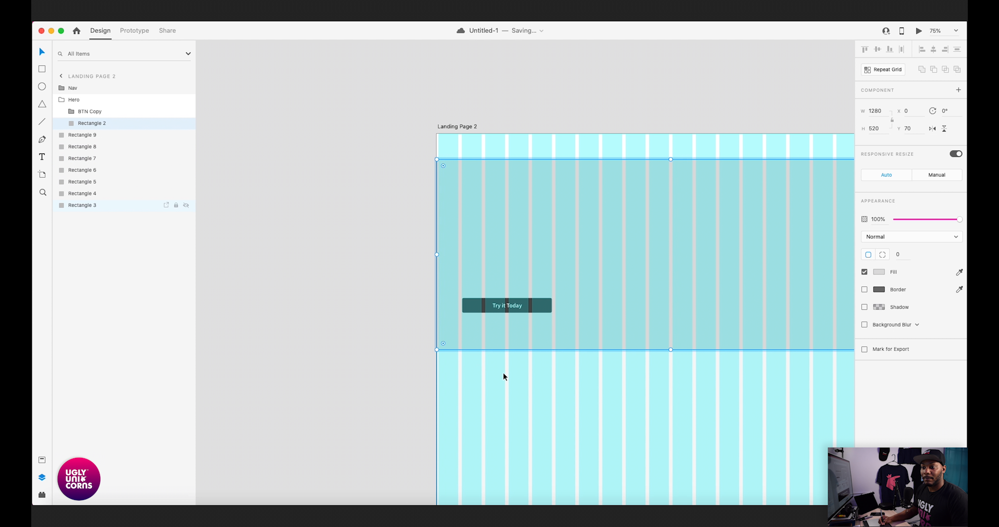
scroll(353, 234, "down", 5)
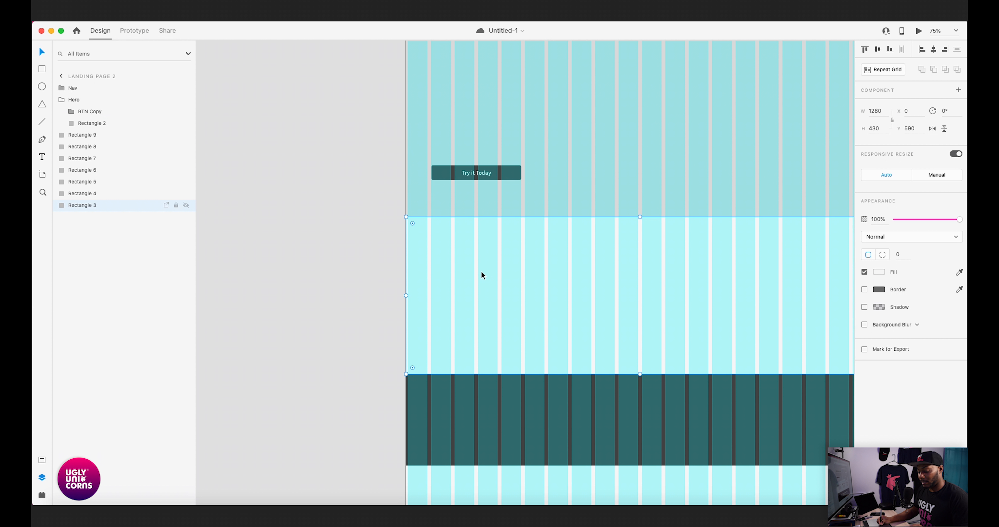
key("super+g")
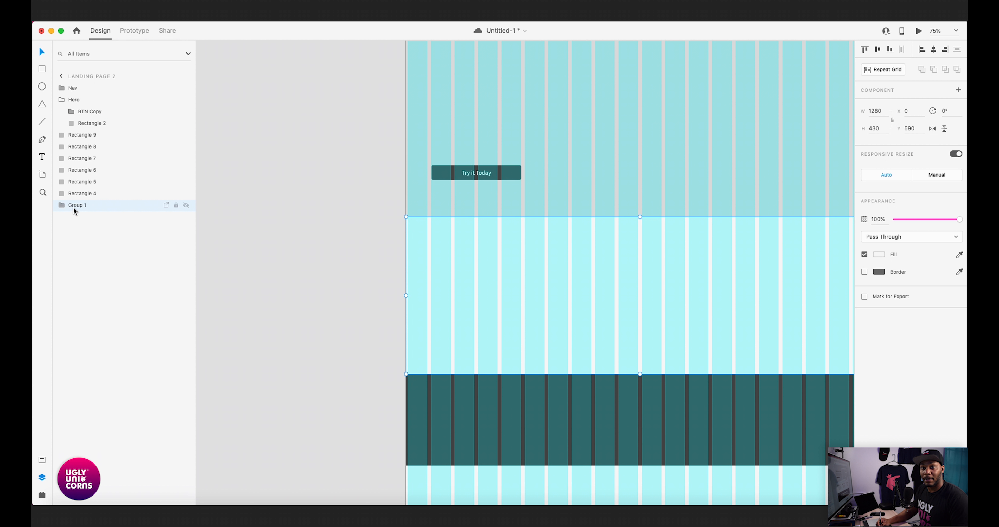
double_click(81, 205)
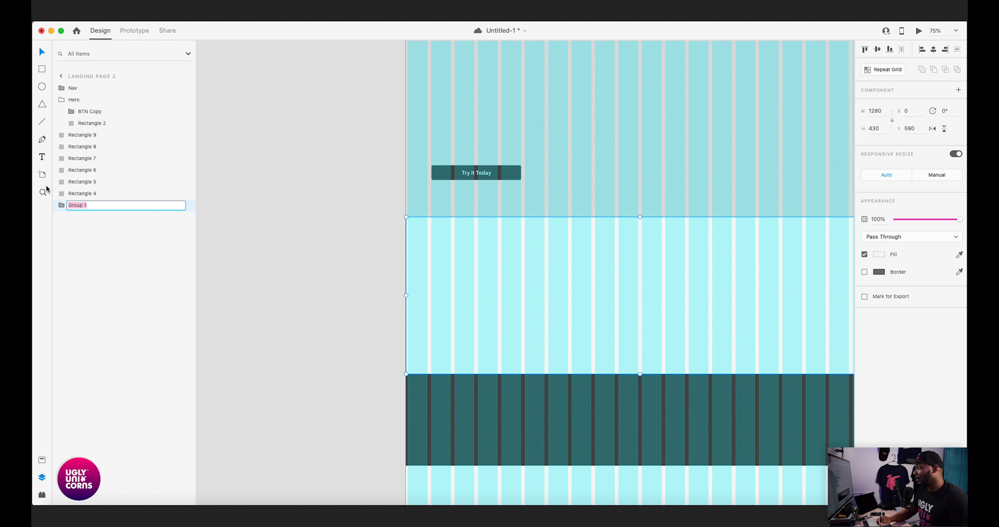
type("B")
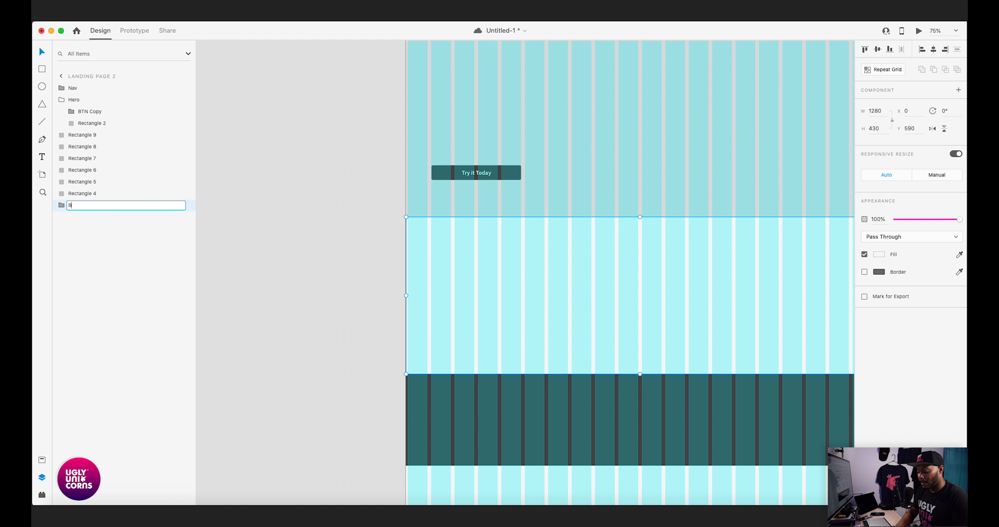
type("enefits Sections")
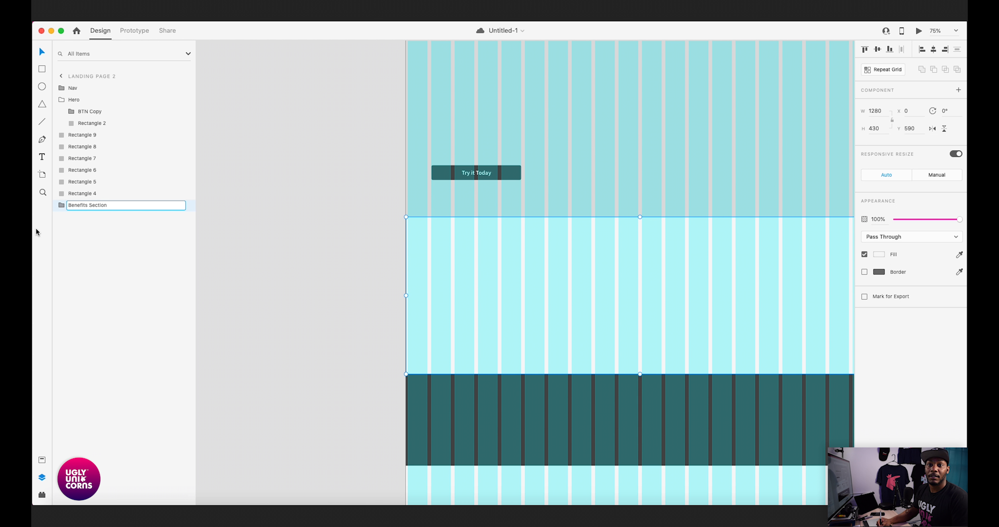
key("Return")
- Reorder the Benefits Section group so it sits directly below Hero in the layer stack
left_click_drag(70, 209, 78, 131)
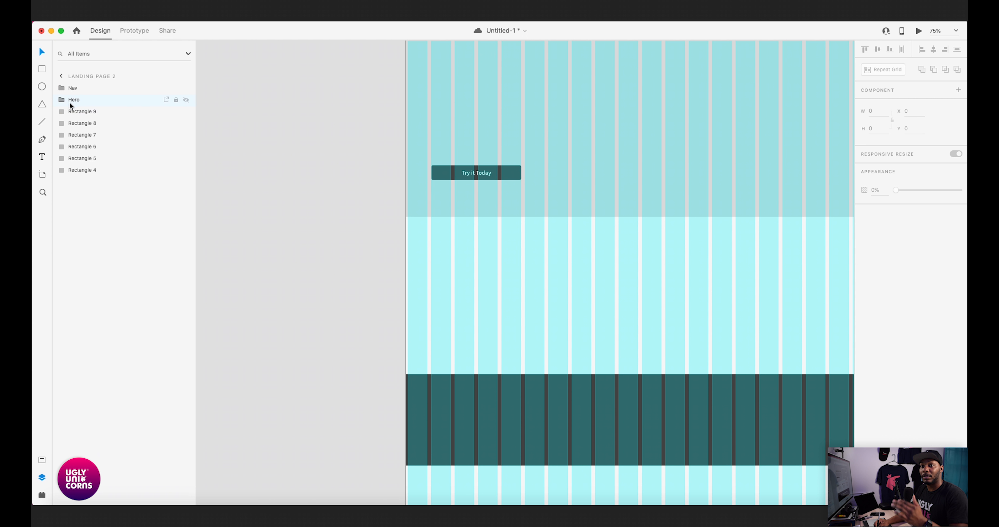
left_click_drag(80, 134, 71, 152)
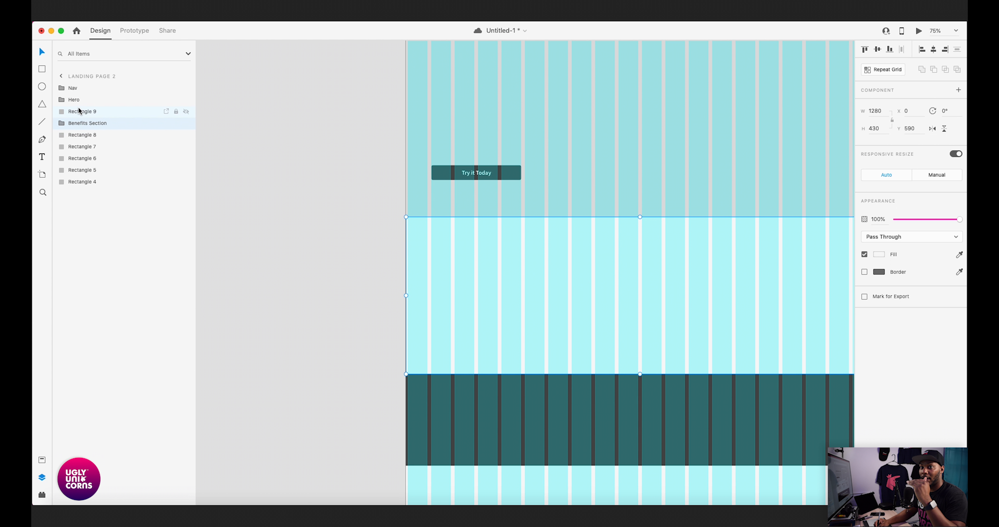
scroll(287, 174, "up", 3)
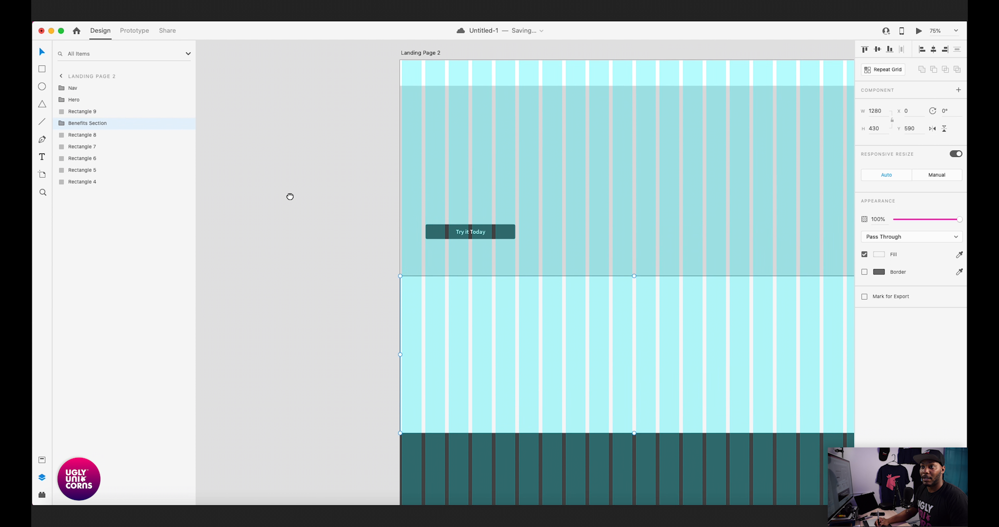
left_click(424, 82)
left_click(423, 131)
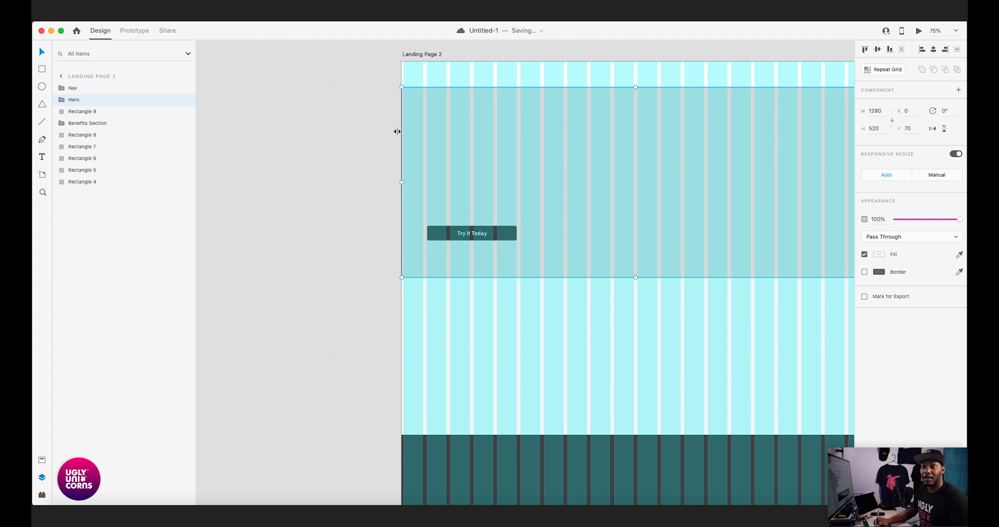
left_click(82, 111)
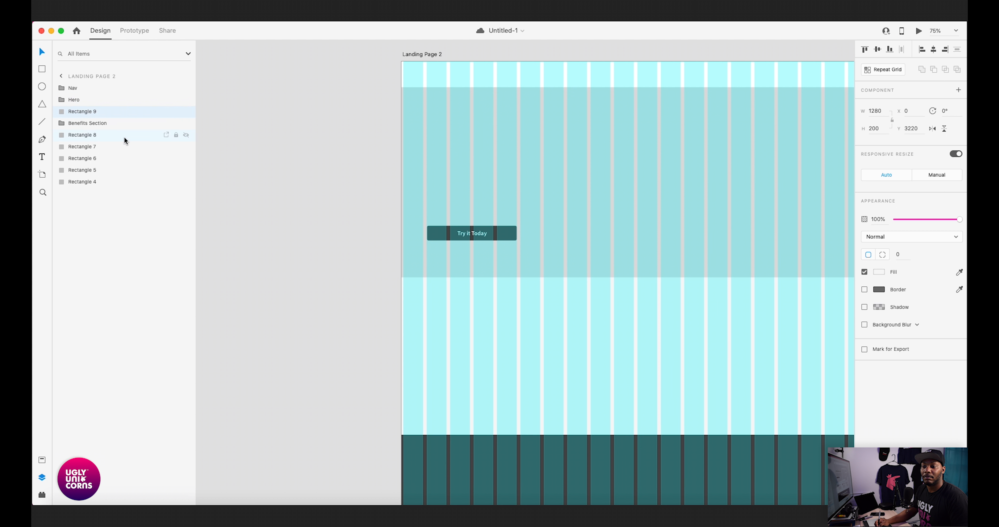
left_click_drag(197, 209, 210, 216)
scroll(241, 169, "down", 5)
scroll(270, 230, "up", 3)
left_click(89, 123)
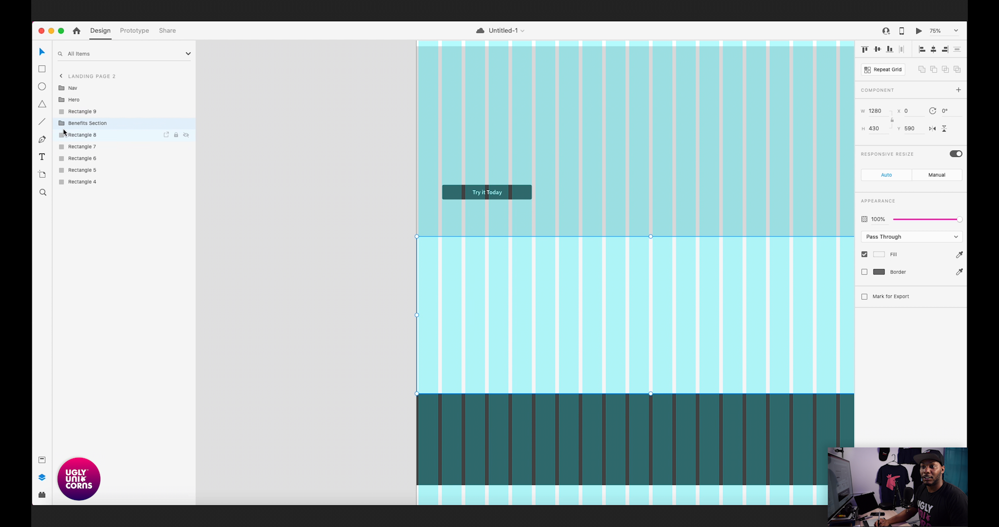
left_click_drag(73, 123, 76, 107)
- Group the dark section rectangle below the benefits area and name the group "Sub Section 1"
scroll(263, 233, "down", 10)
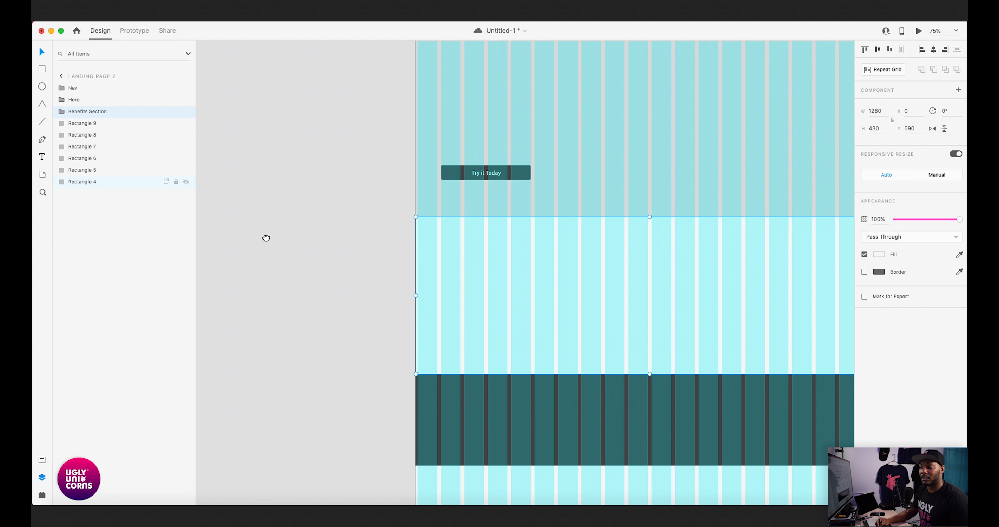
left_click(366, 147)
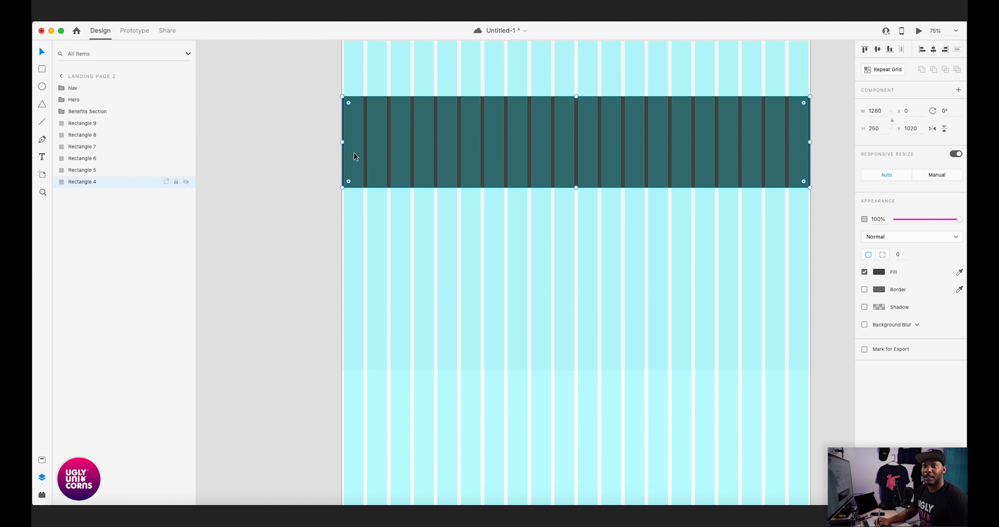
key("super+g")
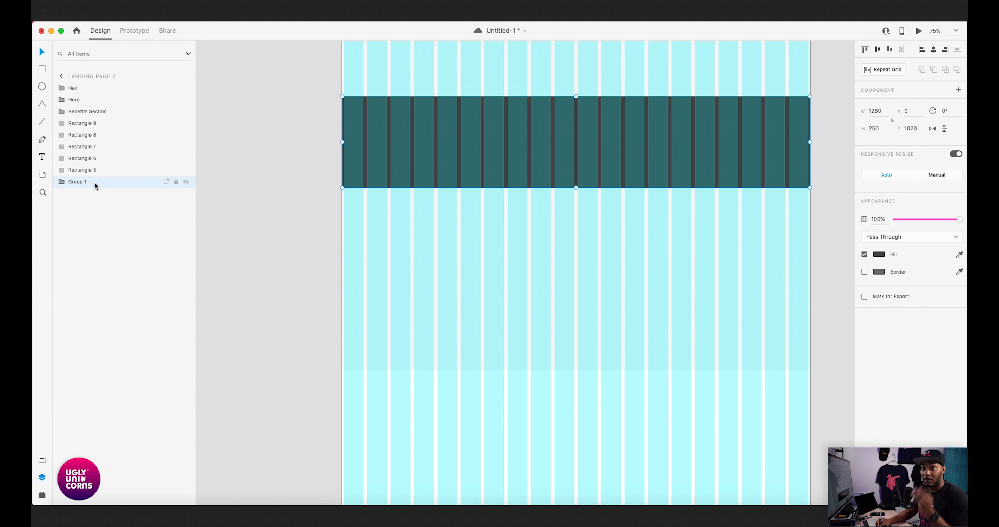
double_click(79, 183)
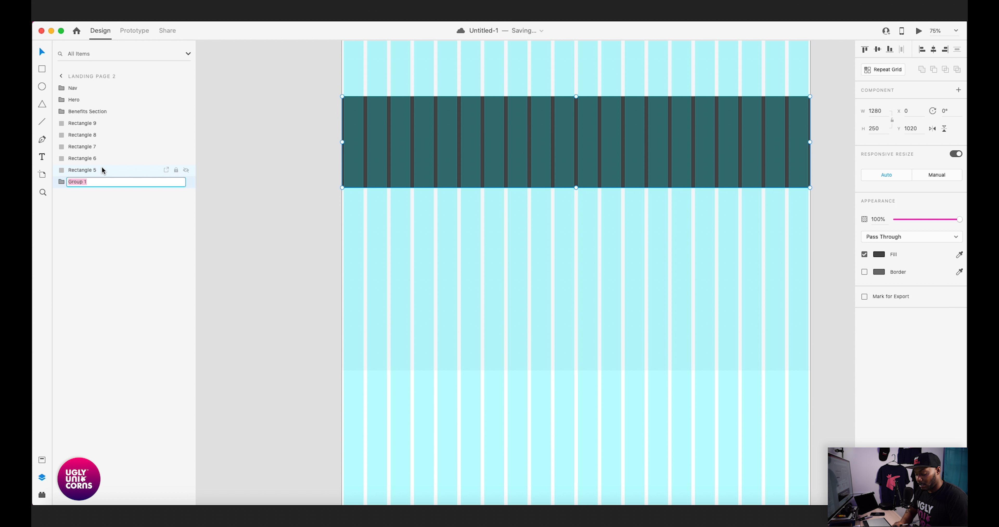
type("Sub Section")
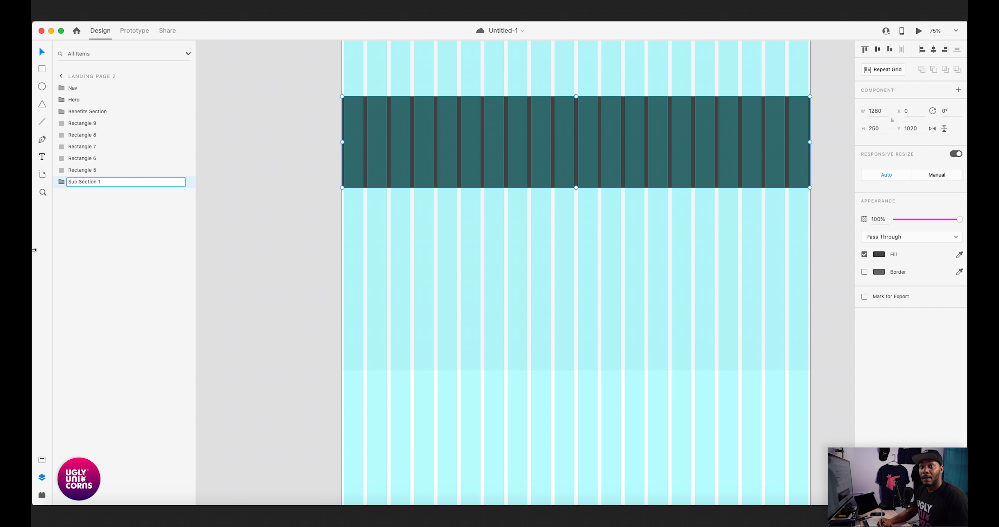
left_click(255, 197)
- Reorder the Sub Section 1 group so it sits directly below Benefits Section in the layer stack
left_click_drag(256, 159, 290, 206)
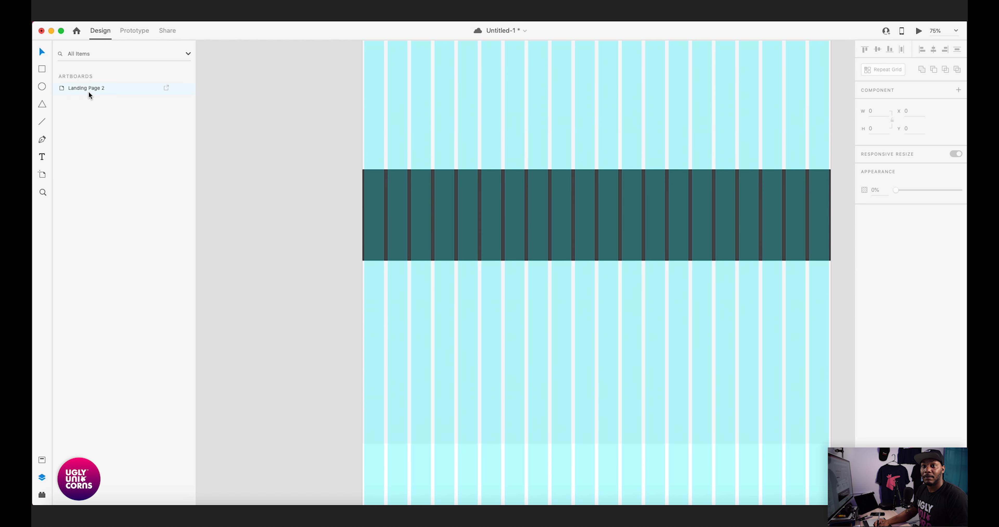
left_click(65, 90)
left_click(404, 218)
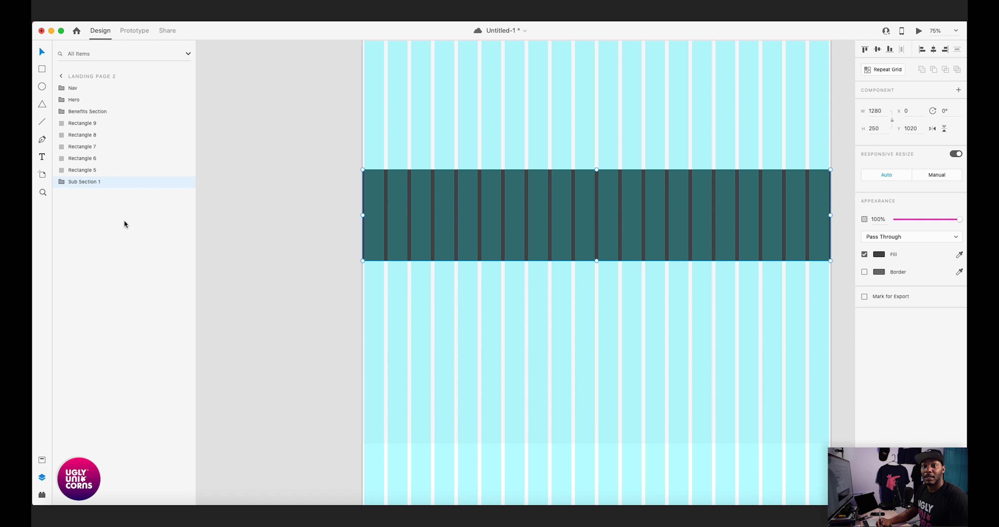
left_click_drag(74, 183, 74, 123)
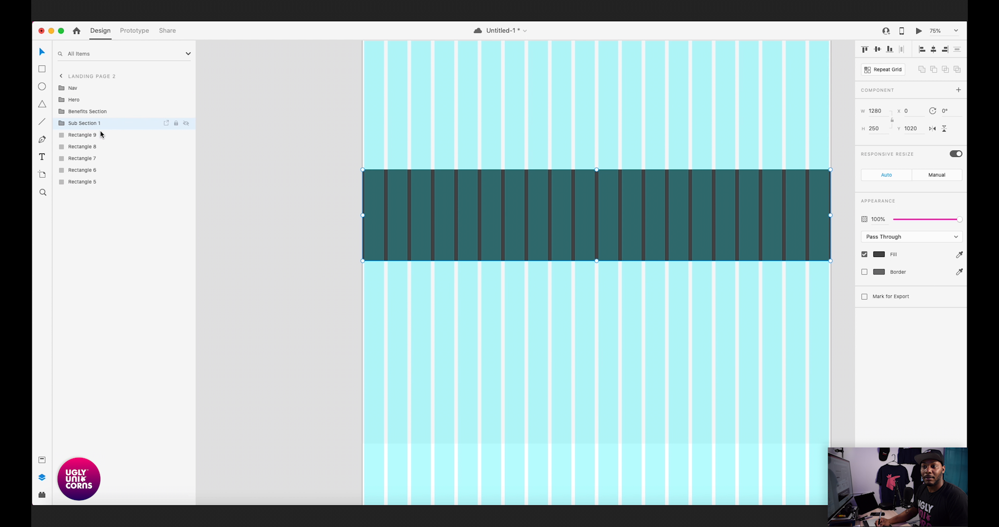
- Group the light section rectangle below the dark band and name the group "Feature 1"
scroll(379, 244, "down", 3)
left_click(382, 244)
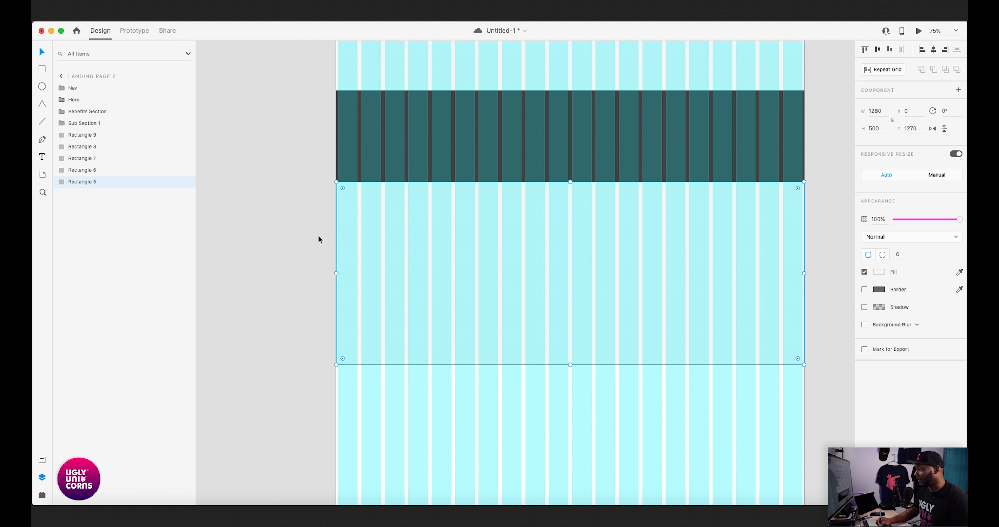
key("super+g")
double_click(83, 182)
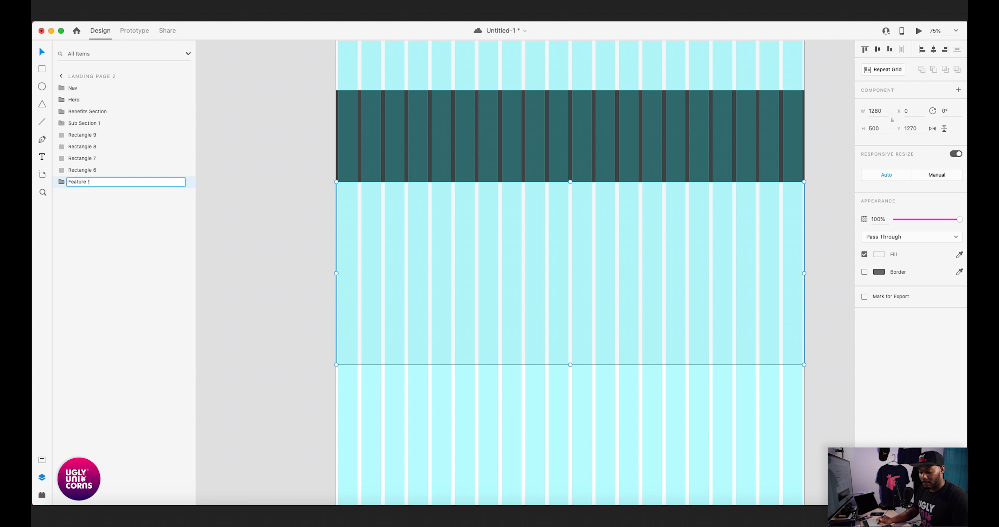
key("super+a")
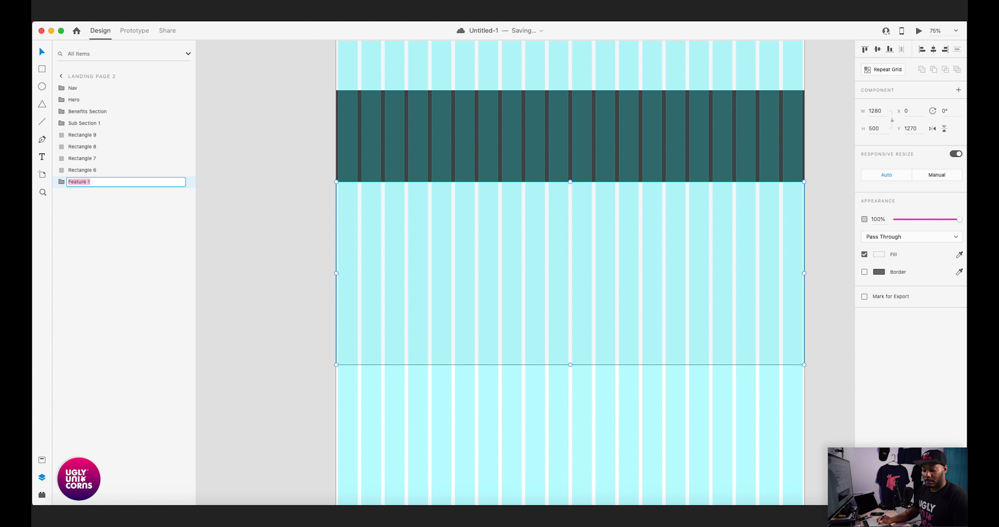
left_click(248, 225)
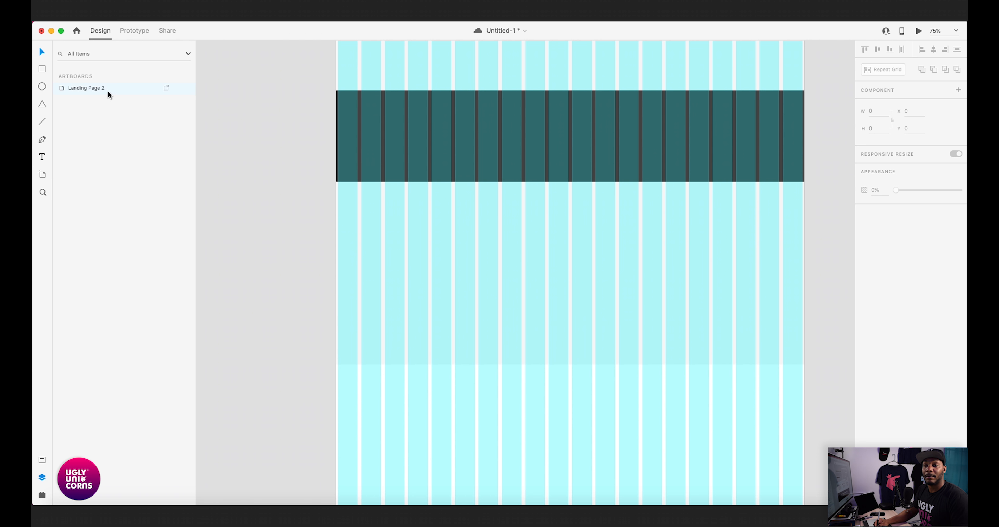
- Reorder the Feature 1 group so it sits directly below Sub Section 1 in the layer stack
left_click(437, 162)
left_click(375, 232)
left_click_drag(76, 185, 83, 146)
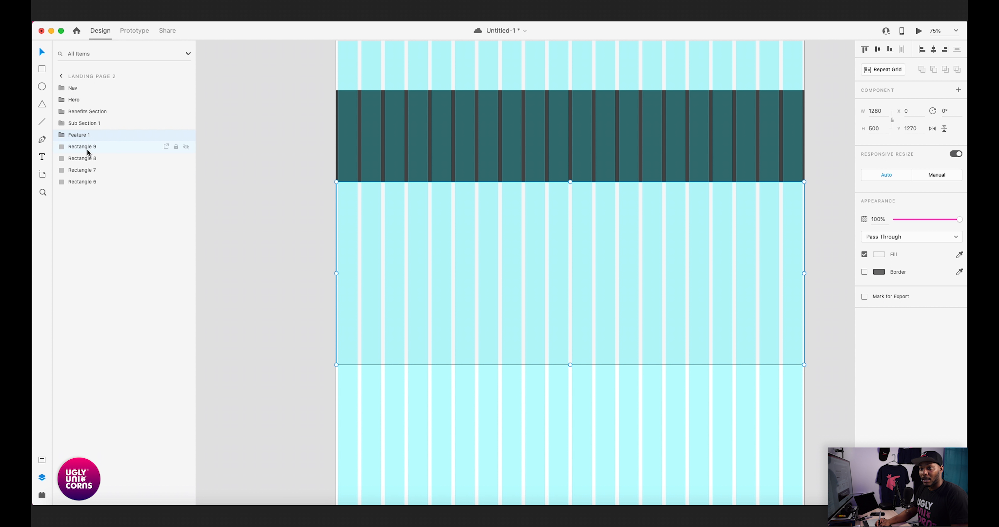
- Group the white section rectangle below Feature 1, name the group "Feature 2", and place it directly below Feature 1 in the layer stack
scroll(347, 356, "down", 5)
left_click(467, 279)
key("super+g")
double_click(78, 182)
type("Feature 1")
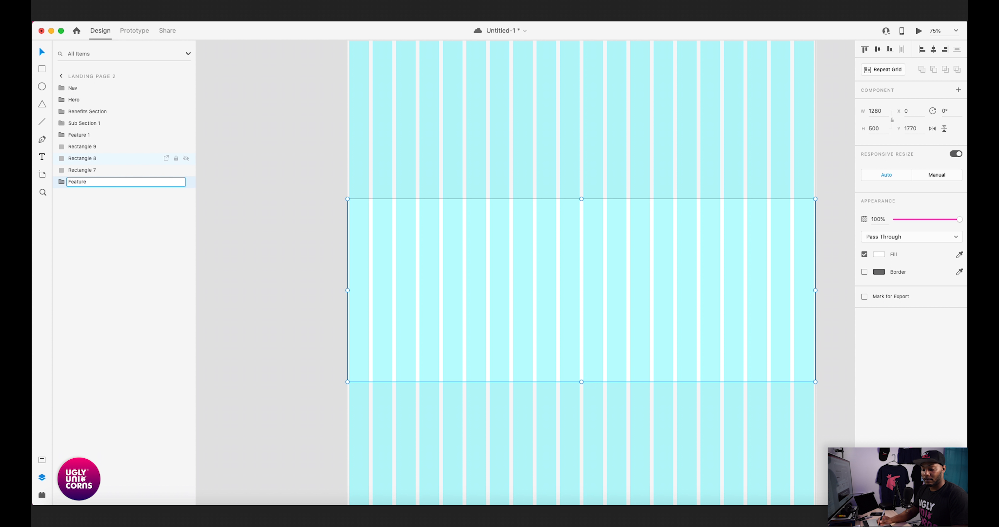
left_click(292, 249)
left_click(426, 227)
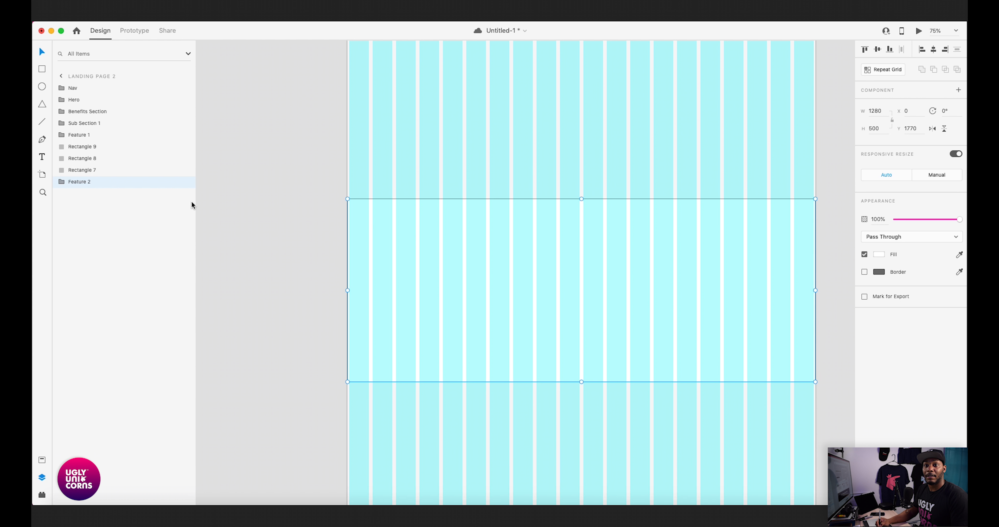
left_click_drag(71, 185, 81, 144)
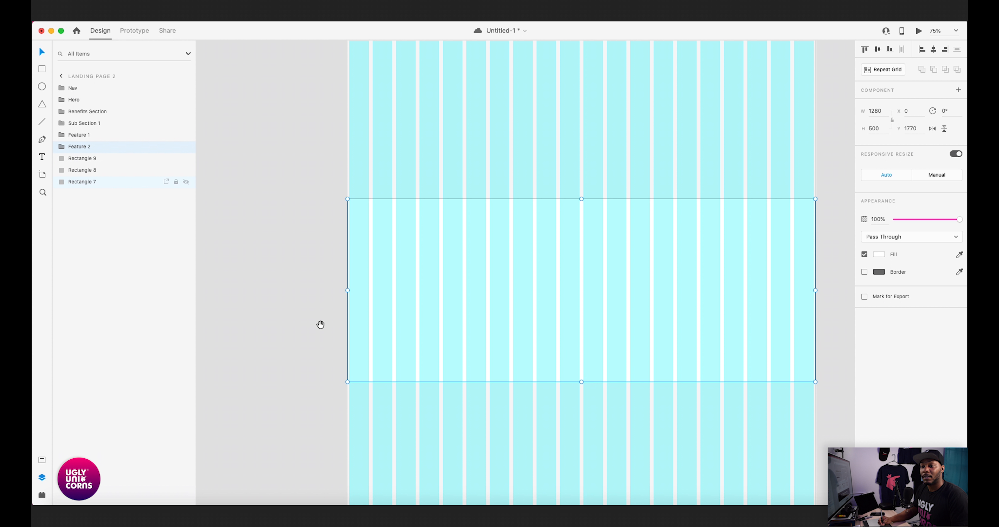
- Group the light section rectangle below Feature 2, name the group "Feature 3", and place it directly below Feature 2 in the layer stack
scroll(321, 325, "down", 5)
left_click(380, 294)
key("super+g")
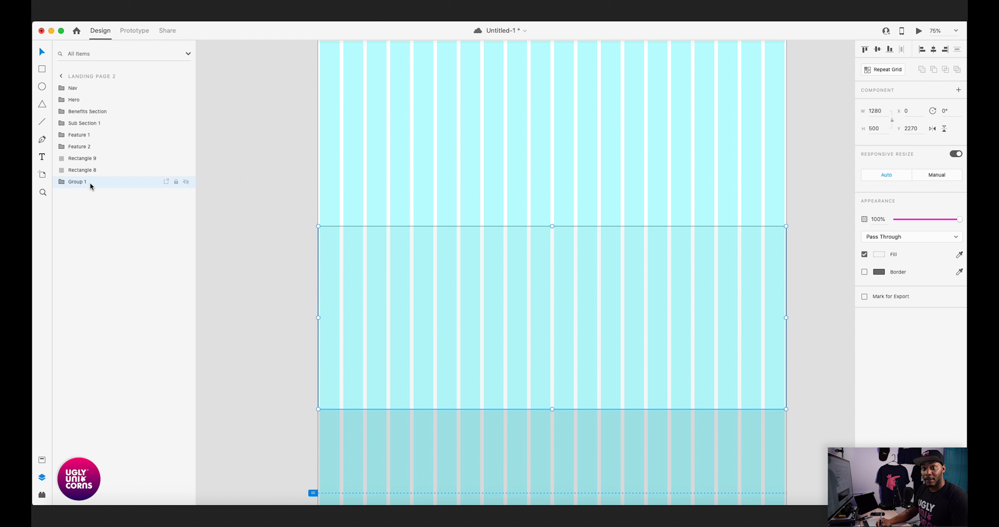
double_click(81, 183)
type("Feature 1")
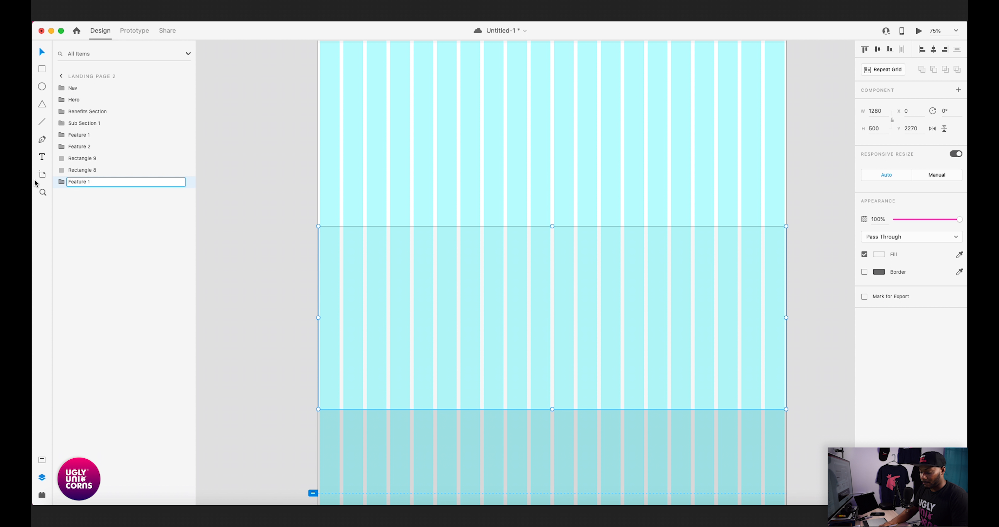
key("Return")
left_click_drag(86, 187, 68, 154)
- Group the gray 450-high section rectangle below Feature 3 and name the group "Sub Section 2", reusing the Sub Section 1 name
scroll(373, 240, "down", 5)
scroll(373, 240, "down", 5)
left_click(390, 204)
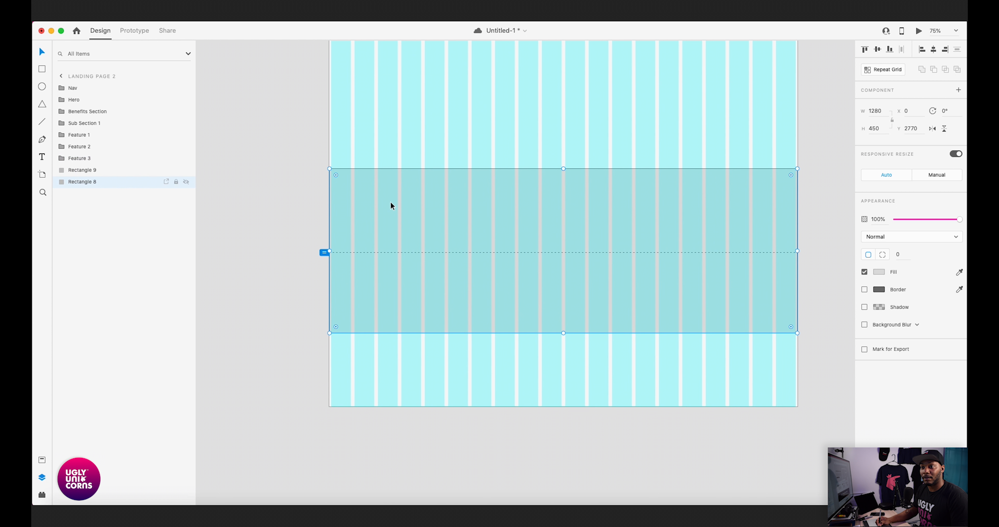
key("super+g")
double_click(77, 182)
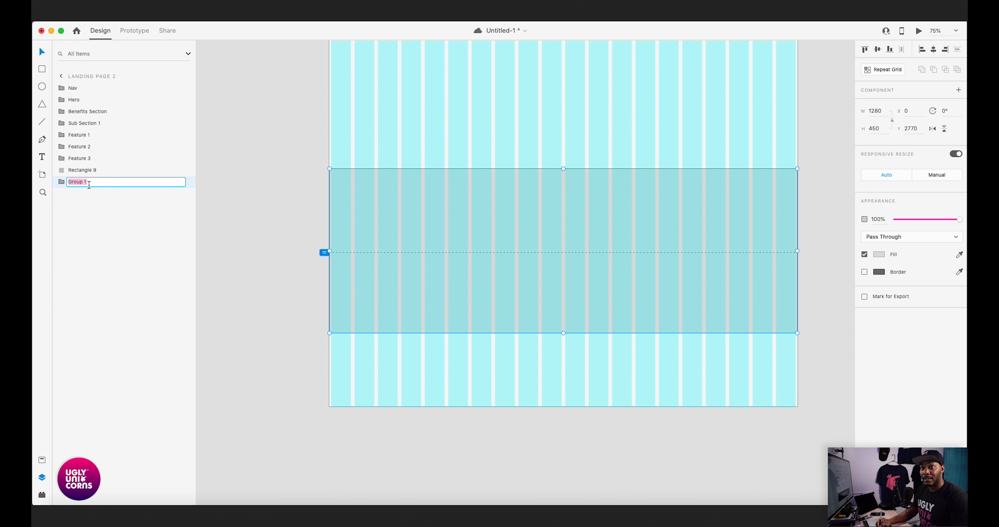
left_click(81, 122)
double_click(82, 123)
key("super+c")
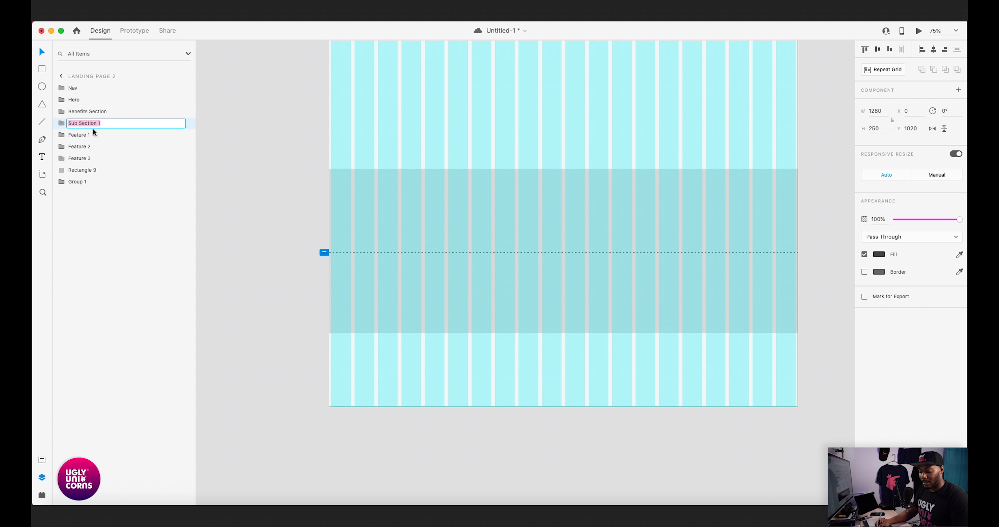
double_click(80, 181)
key("super+v")
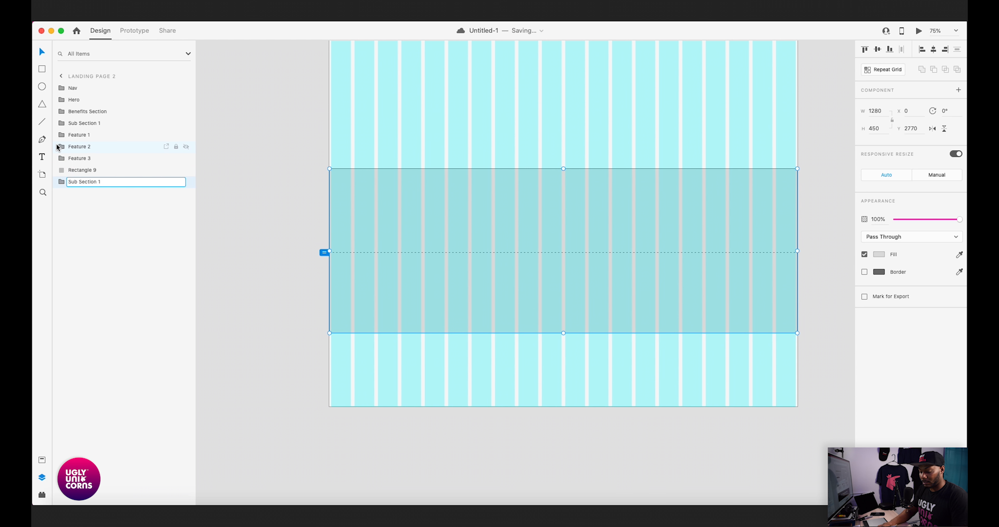
left_click(262, 229)
left_click(387, 210)
- Reorder the Sub Section 2 group so it sits directly below Feature 3 in the layer stack
left_click_drag(128, 171, 141, 219)
key("super+z")
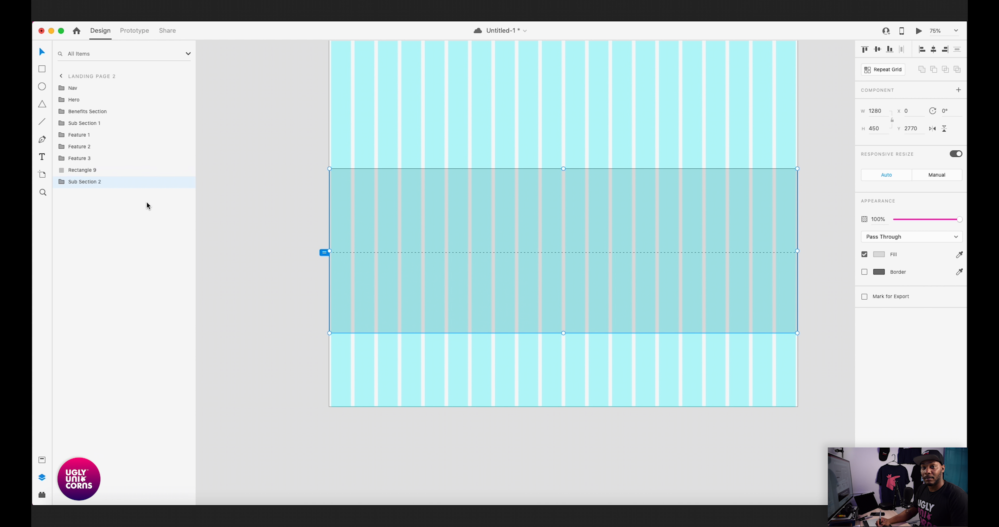
left_click_drag(88, 168, 92, 170)
- Group the last section rectangle at the end of the page and name the group "Footer"
left_click(94, 182)
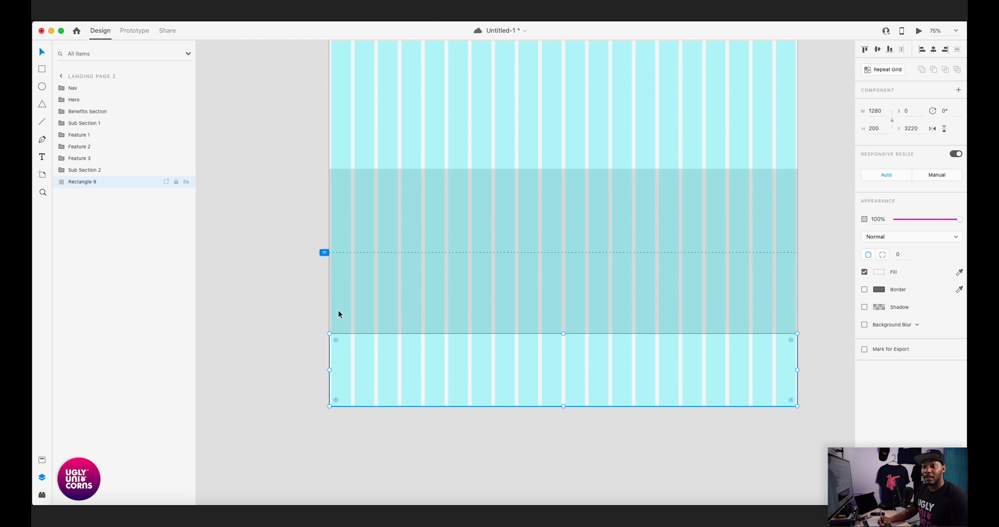
key("super+g")
double_click(78, 183)
type("Footer")
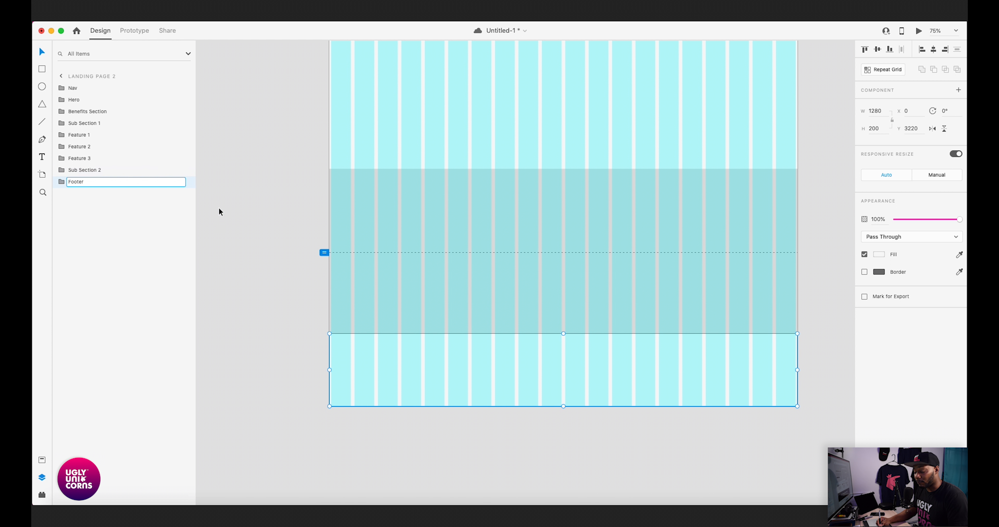
left_click(252, 229)
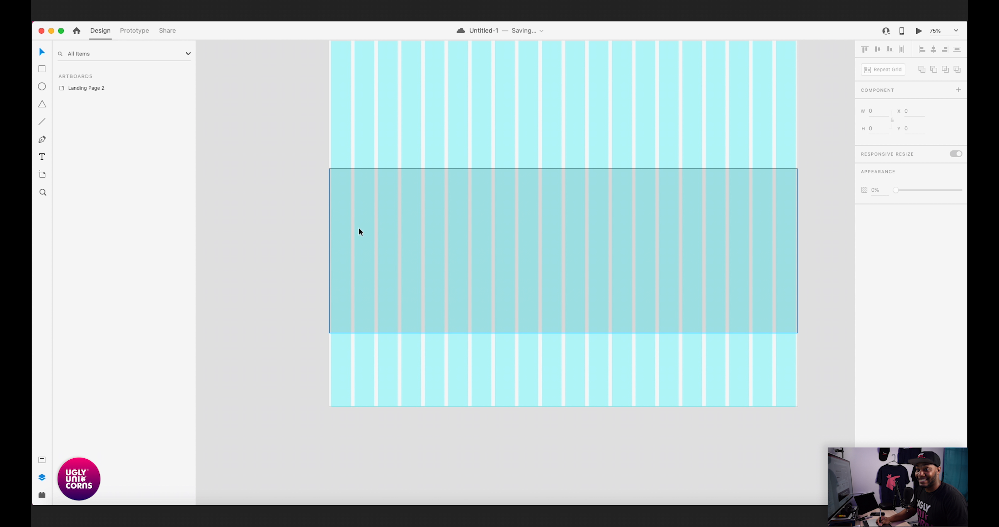
- Review the stacked sections across the whole landing page, from the hero through the feature sections
mouse_move(624, 208)
left_mouse_down()
mouse_move(623, 308)
mouse_move(639, 403)
left_mouse_up()
mouse_move(567, 82)
left_mouse_down()
mouse_move(601, 161)
mouse_move(617, 329)
left_mouse_up()
mouse_move(614, 156)
left_mouse_down()
mouse_move(583, 316)
mouse_move(555, 392)
left_mouse_up()
mouse_move(587, 168)
left_mouse_down()
mouse_move(596, 203)
mouse_move(590, 423)
left_mouse_up()
left_click_drag(671, 243, 599, 228)
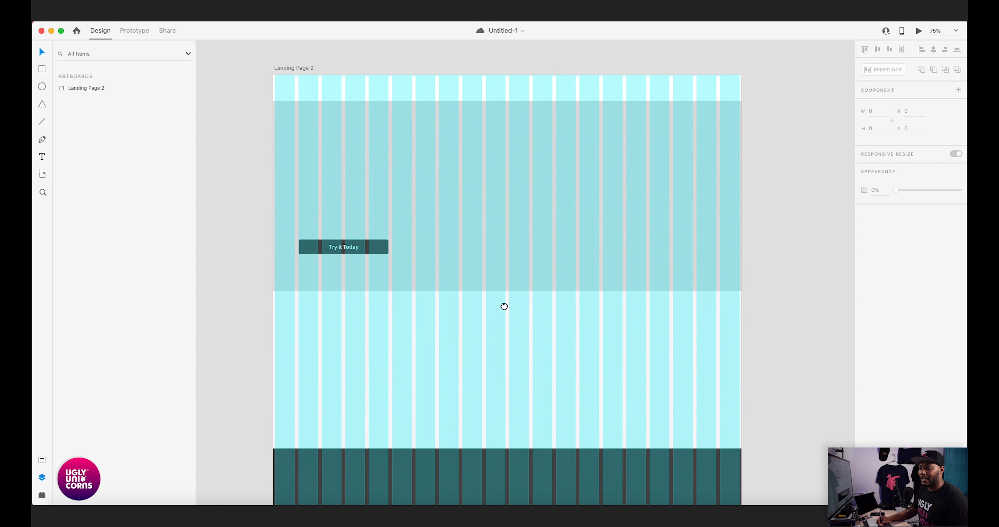
left_click_drag(504, 305, 533, 252)
scroll(725, 279, "down", 5)
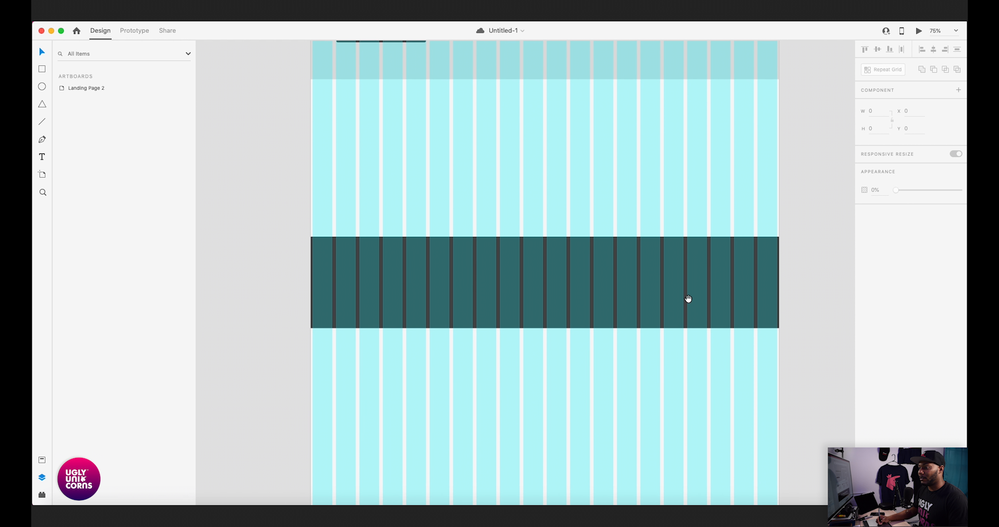
key("super+minus")
left_click_drag(723, 289, 705, 234)
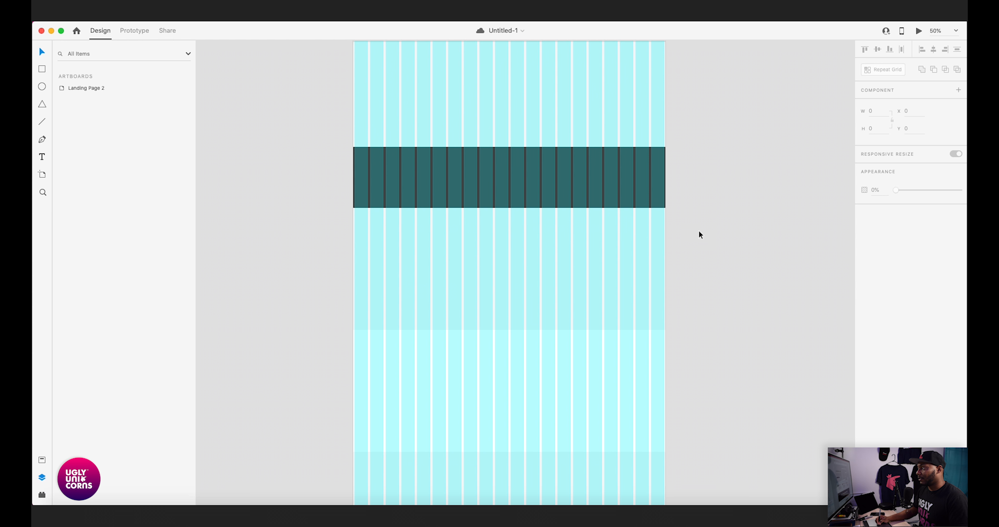
left_click_drag(709, 288, 707, 221)
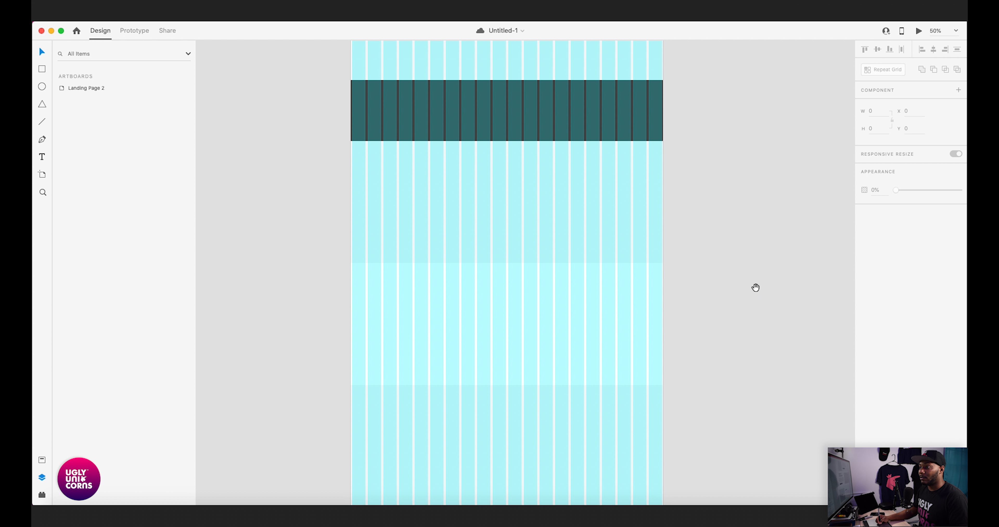
mouse_move(756, 288)
left_mouse_down()
mouse_move(750, 268)
mouse_move(771, 291)
left_mouse_up()
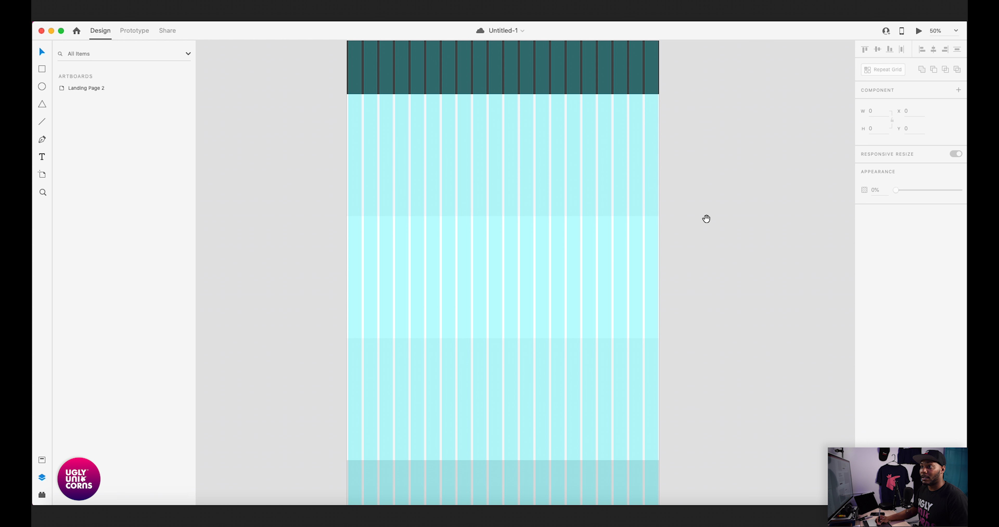
left_click_drag(707, 219, 776, 266)
left_click_drag(675, 213, 662, 236)
- Paste the placeholder image rectangle into the Feature 1 group and move it up into the right half of that section
left_click(621, 238)
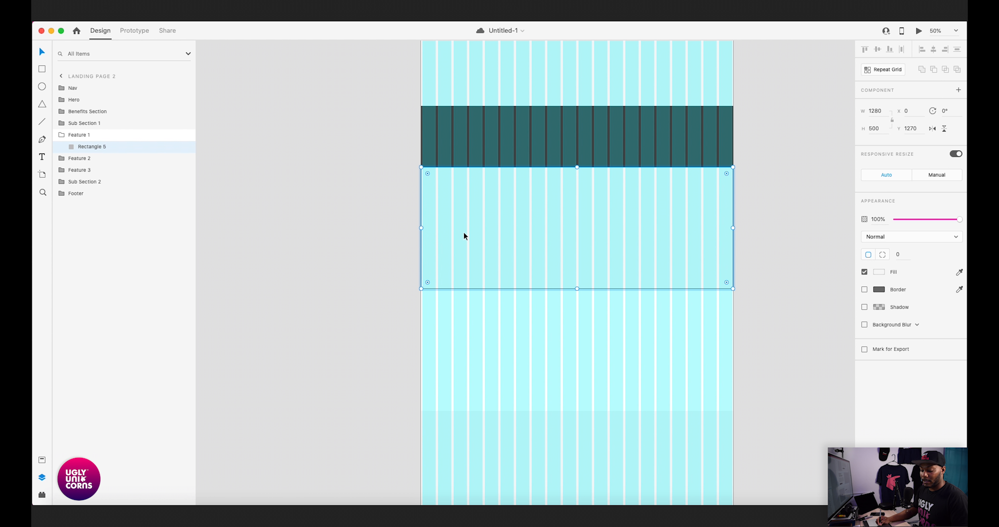
key("ctrl+v")
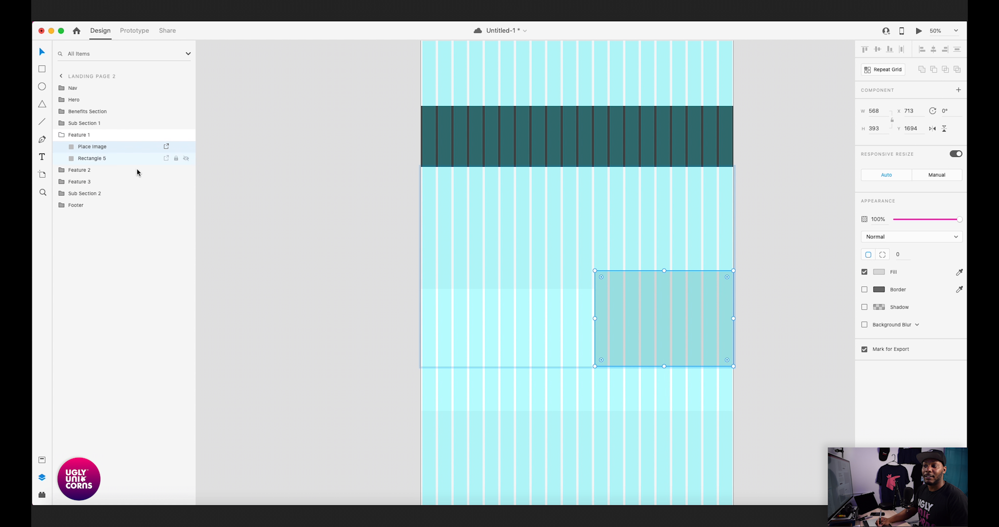
left_click_drag(663, 321, 660, 235)
- Extend the Feature 1 placeholder image's left edge toward the grid column, making it 572 wide at X 709
key("super+equal")
key("super+equal")
left_click_drag(776, 167, 667, 304)
left_click_drag(670, 254, 663, 289)
left_click_drag(617, 311, 614, 310)
scroll(616, 309, "right", 10)
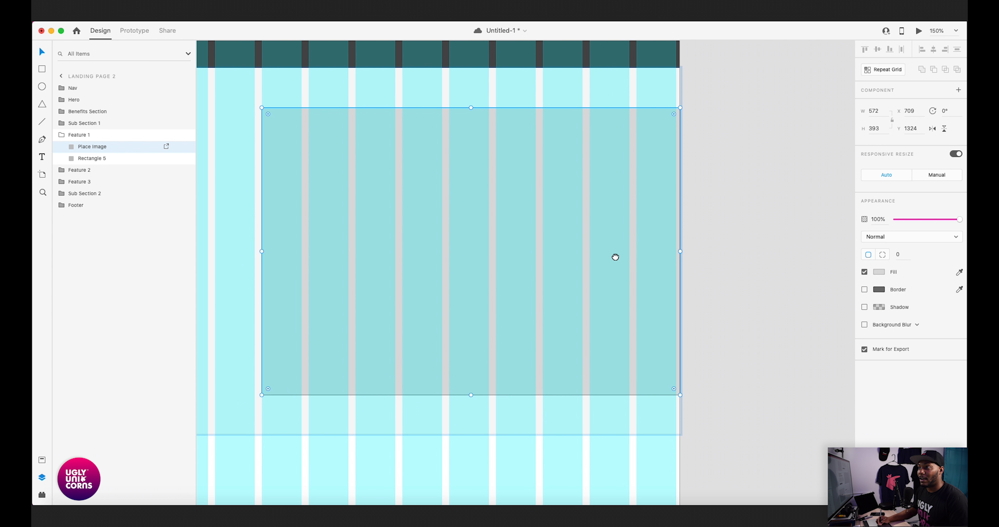
scroll(616, 257, "left", 10)
scroll(665, 256, "up", 2)
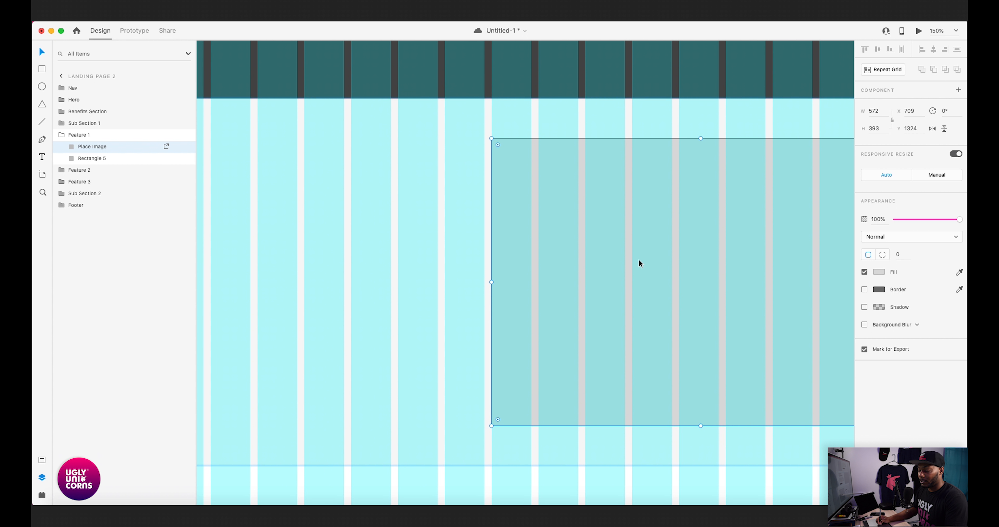
- Center the placeholder image vertically on the Feature 1 section rectangle
key("super+minus")
left_click(600, 196, "shift")
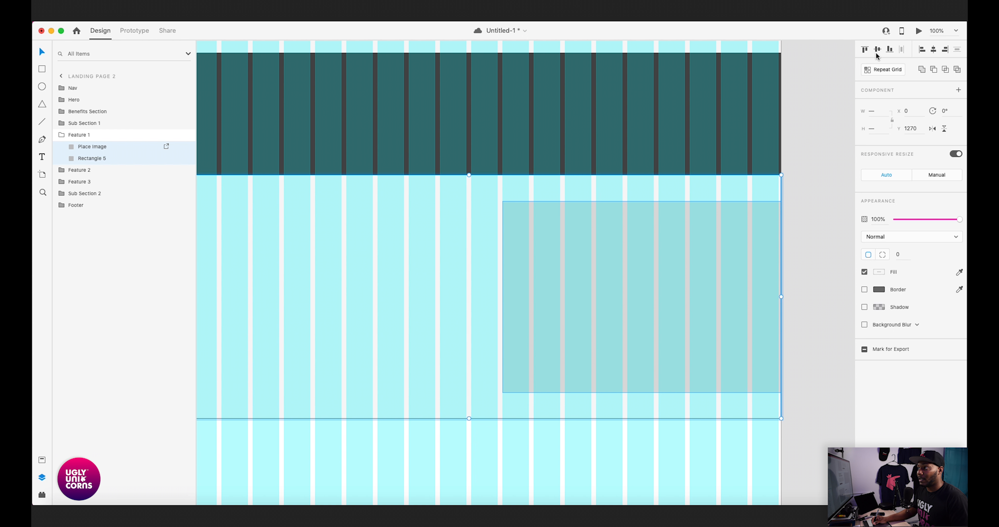
left_click(791, 226)
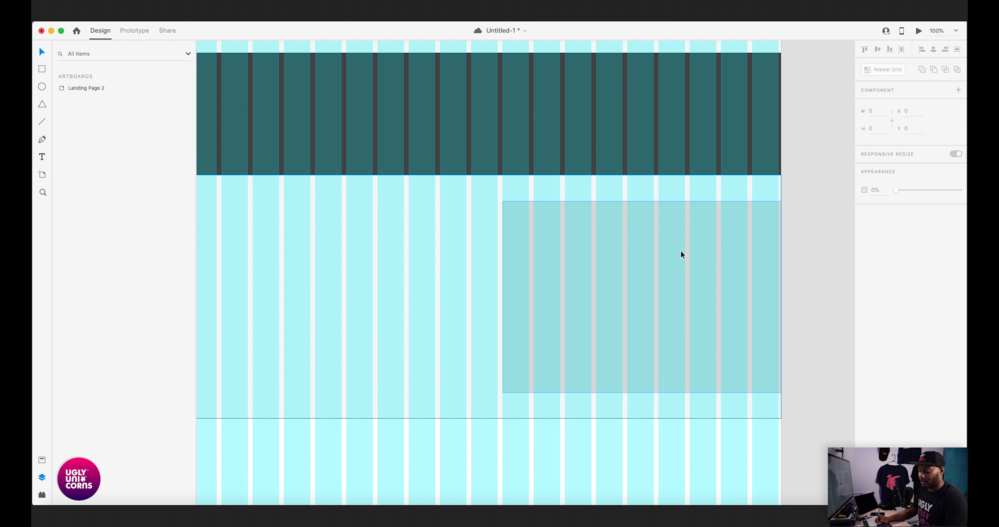
- Paste a 502 by 392 placeholder image into the Feature 2 group, starting at the second column, and center it vertically in the section
key("super+minus")
scroll(602, 269, "down", 5)
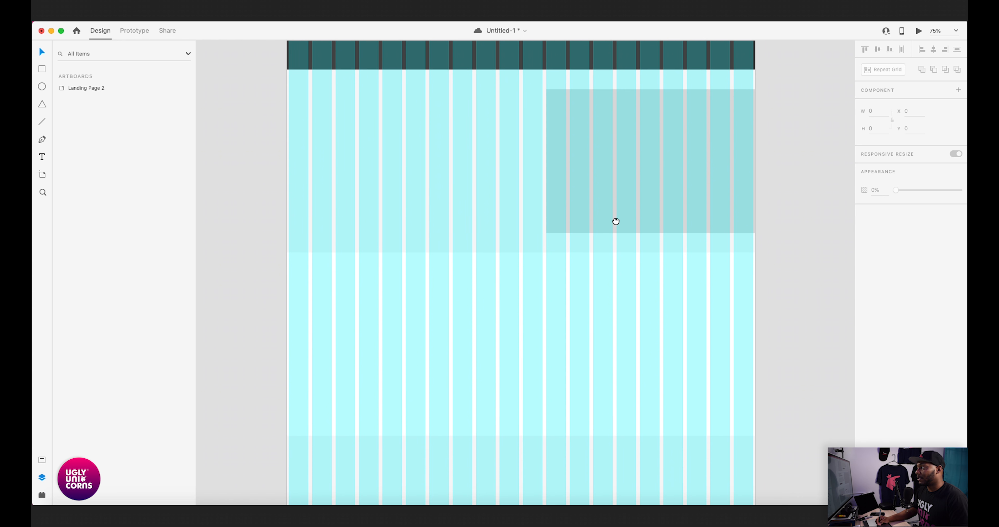
left_click_drag(616, 222, 621, 196)
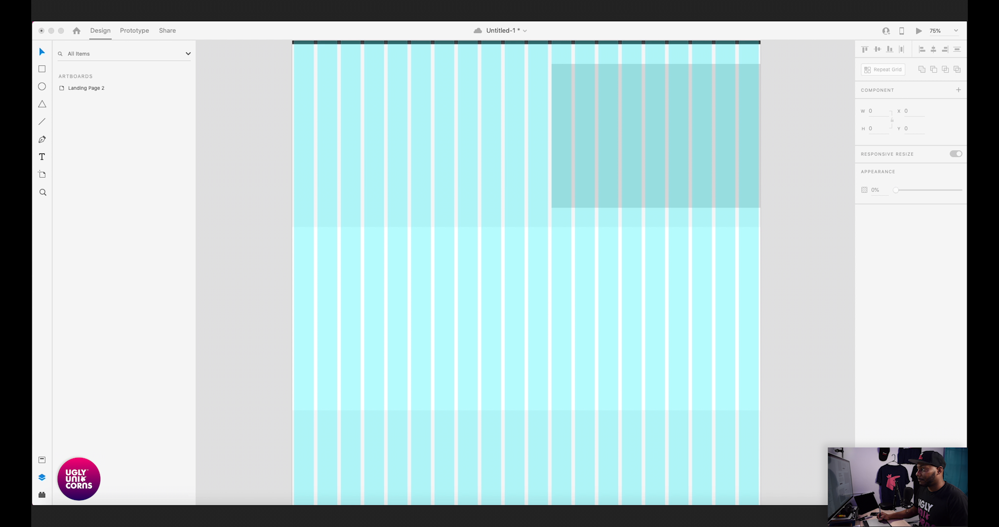
left_click(520, 312)
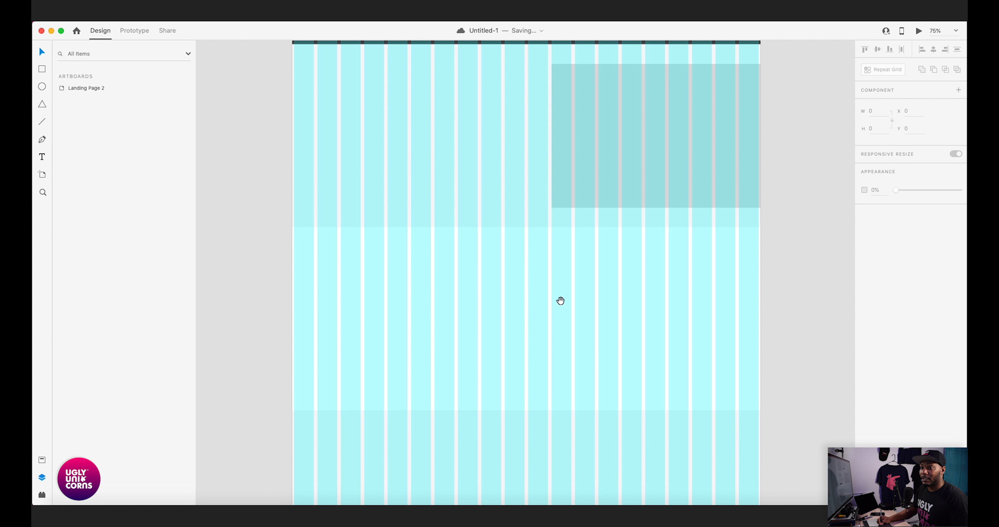
scroll(560, 300, "left", 5)
scroll(533, 265, "up", 1)
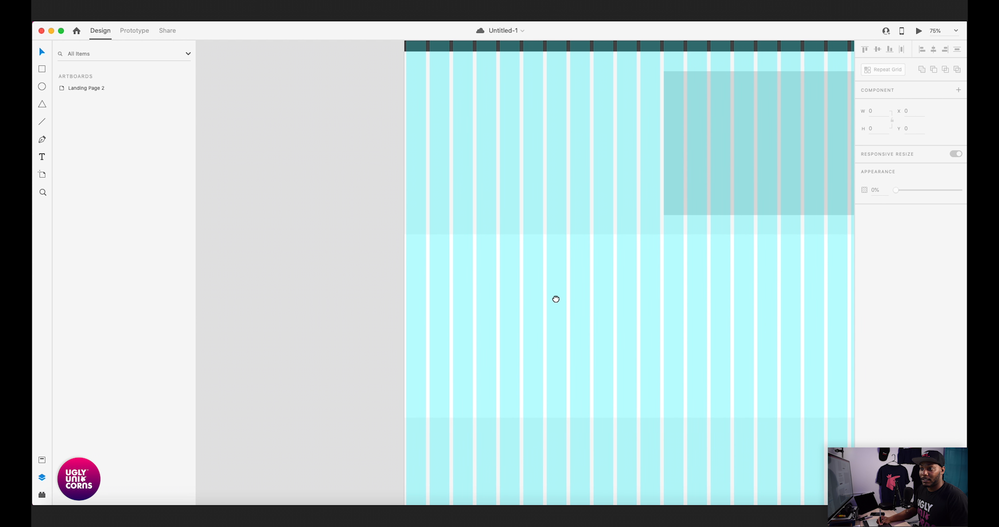
left_click(502, 282)
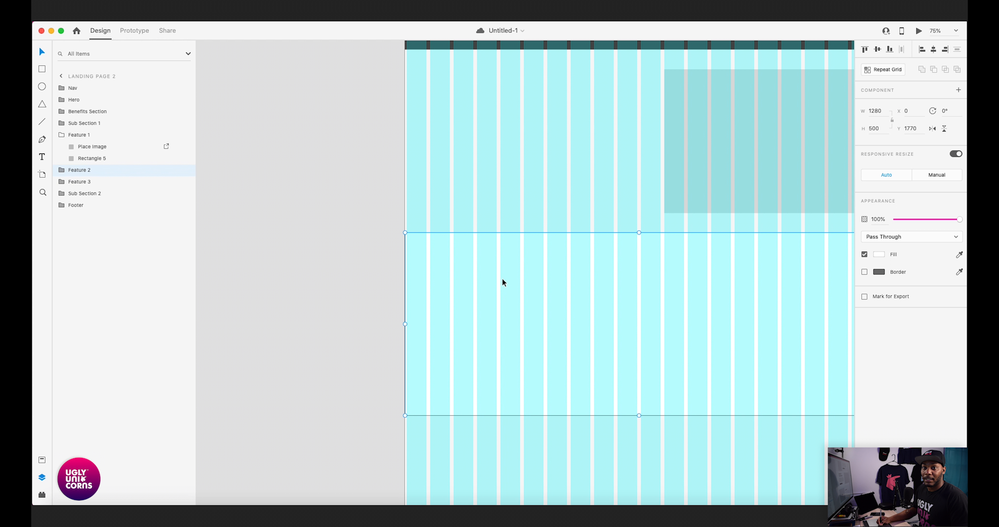
double_click(503, 280)
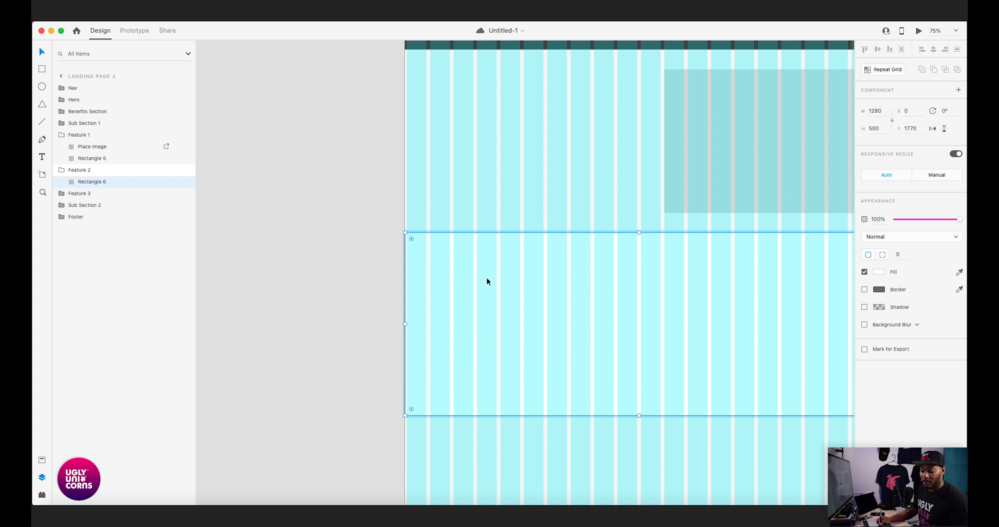
key("ctrl+v")
left_click_drag(469, 414, 466, 282)
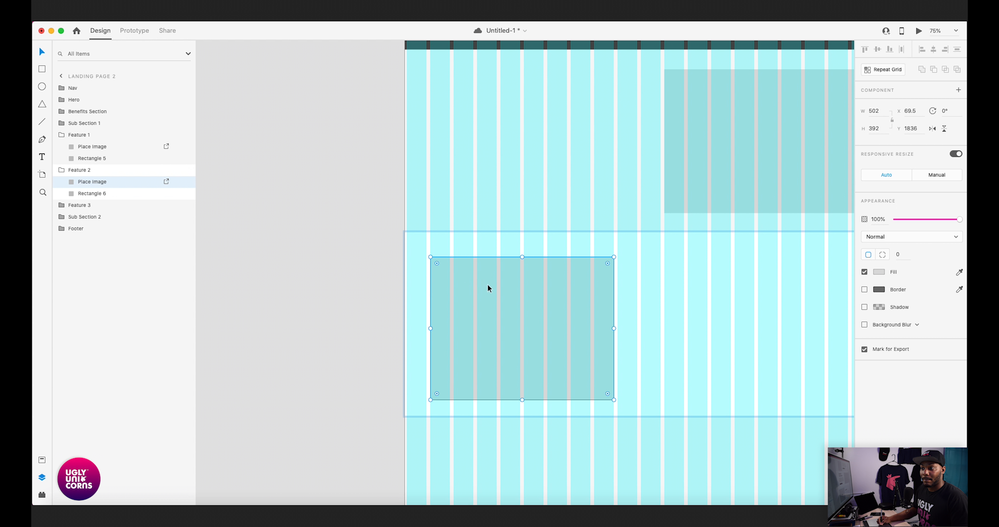
left_click(683, 287, "shift")
left_click(878, 49)
- Inspect the edges of the Feature 2 placeholder image against the grid columns and compare its placement with the Feature 1 placeholder
key("super+2")
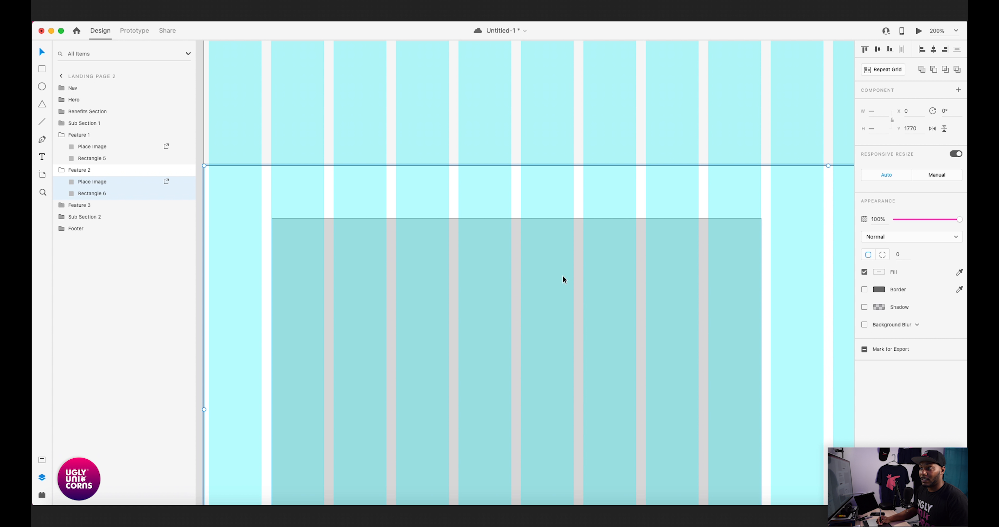
left_click_drag(333, 349, 505, 258)
key("super+equal")
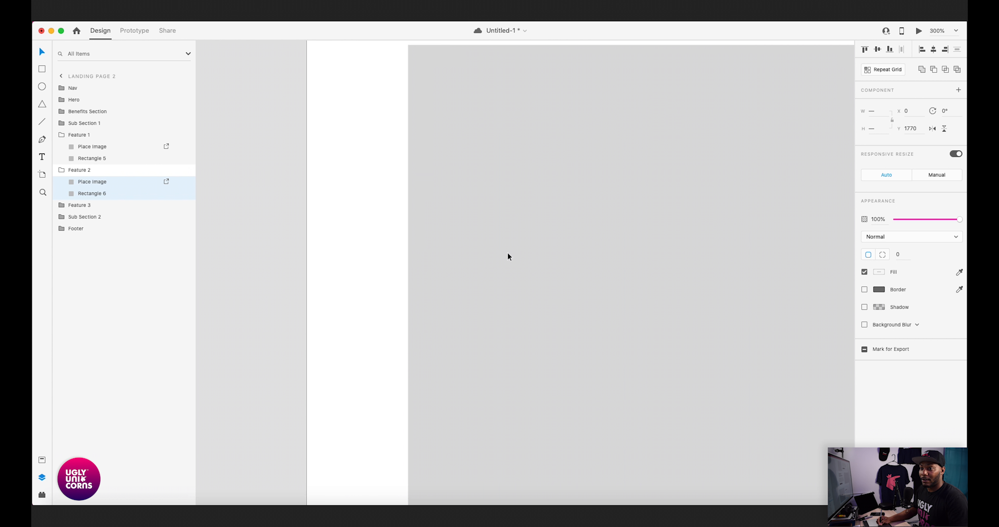
left_click_drag(559, 204, 575, 315)
left_click_drag(803, 268, 458, 284)
left_click_drag(848, 279, 509, 280)
left_click_drag(439, 315, 497, 263)
key("super+minus")
key("super+minus")
key("super+minus")
key("super+minus")
left_click_drag(513, 300, 553, 203)
left_click_drag(534, 259, 533, 361)
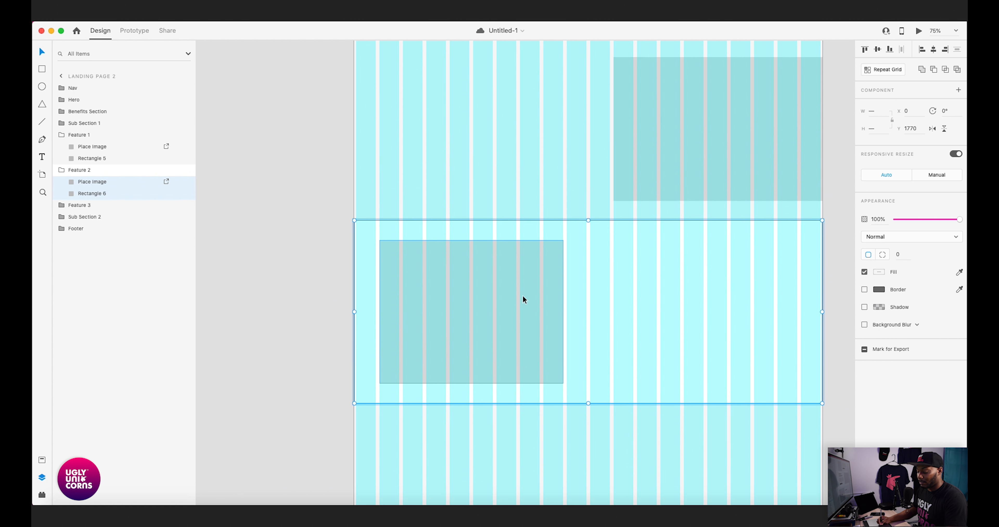
key("super+minus")
left_click_drag(567, 235, 578, 309)
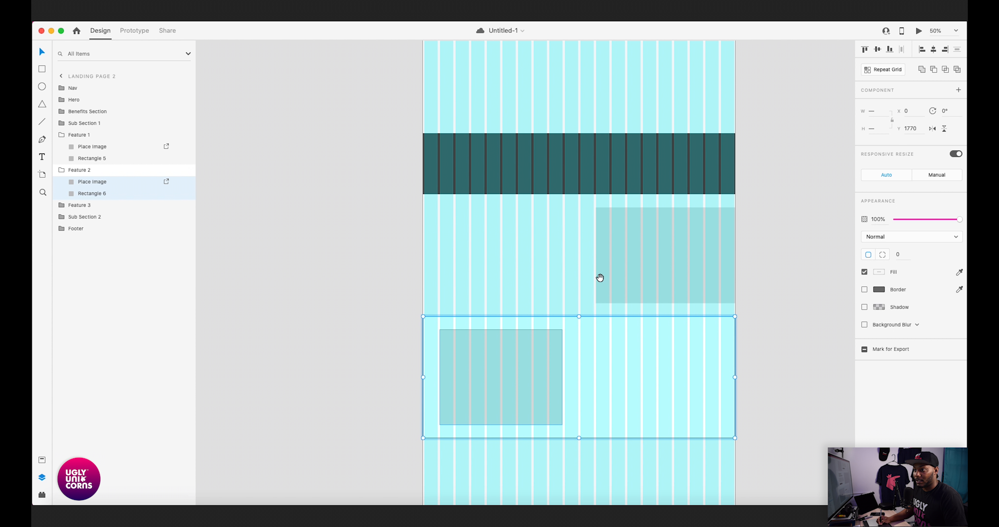
- Remove the placeholder image from the Feature 2 group and paste it into the Feature 3 group
left_click(787, 283)
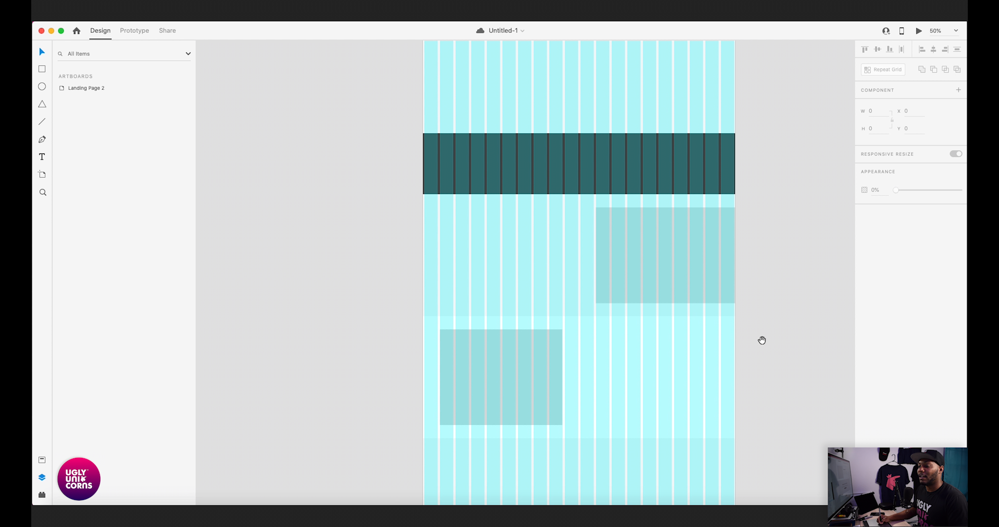
scroll(754, 329, "down", 7)
scroll(737, 259, "down", 2)
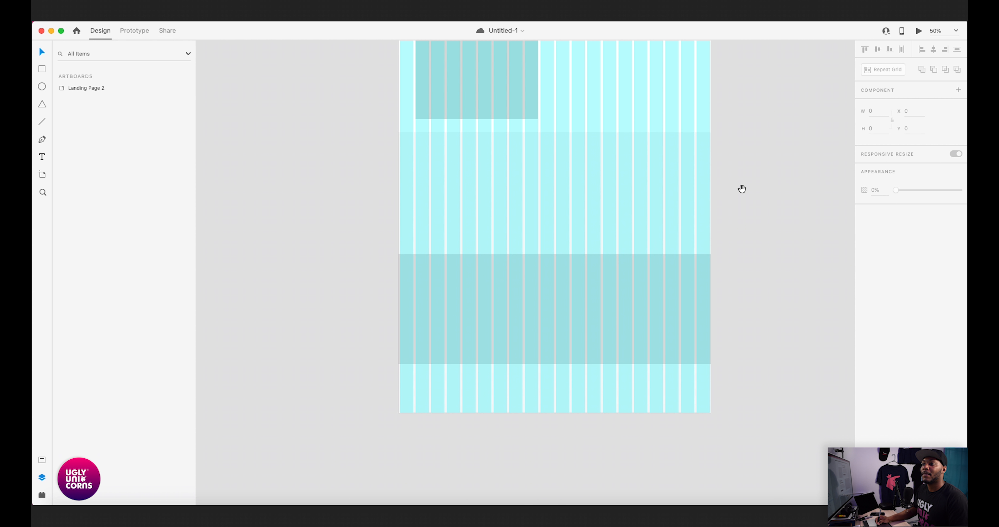
scroll(743, 249, "up", 6)
left_click_drag(748, 312, 754, 318)
left_click_drag(752, 247, 760, 231)
left_click(517, 290)
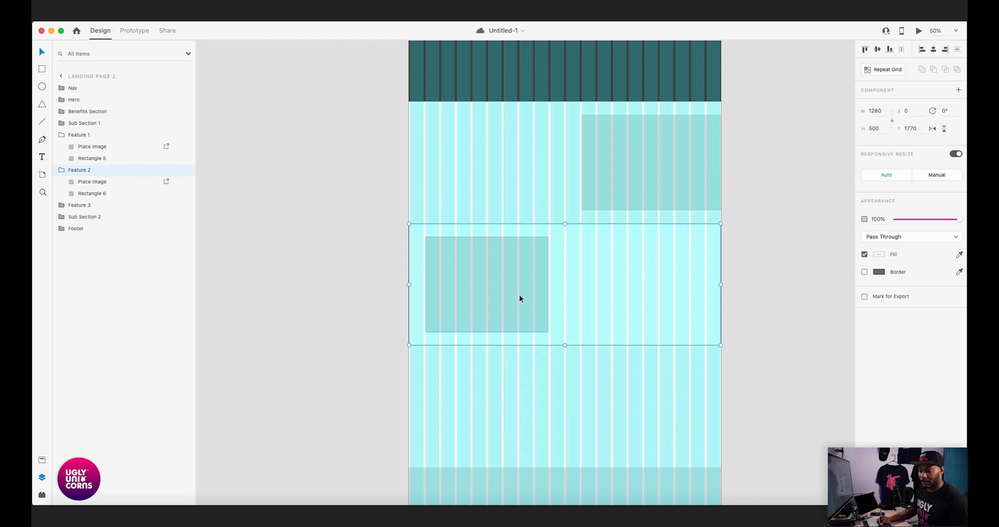
double_click(519, 294)
key("Delete")
scroll(513, 349, "down", 2)
left_click(512, 335)
double_click(511, 338)
key("super+v")
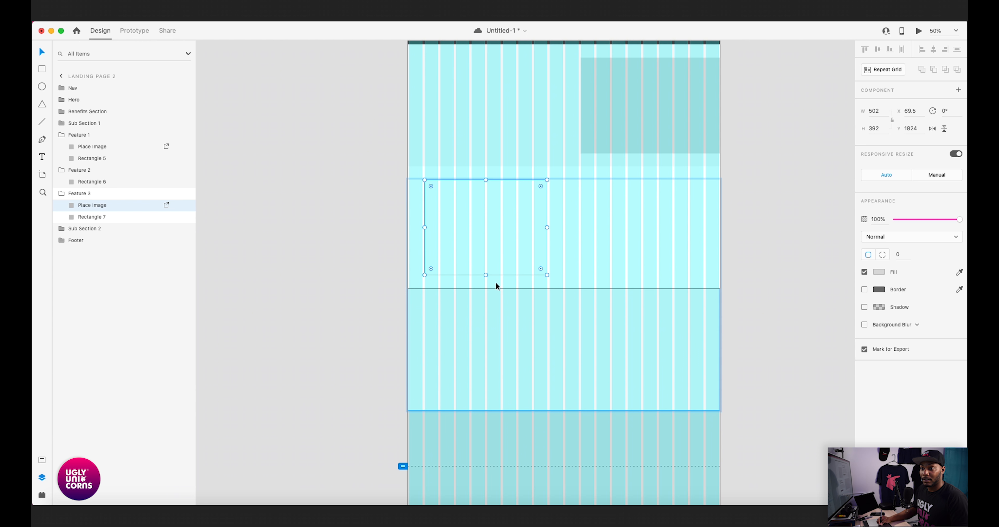
- Move the placeholder image down onto the Feature 3 section, starting at the second column, and center it vertically on the section rectangle
left_click_drag(474, 275, 447, 391)
left_click(622, 345, "shift")
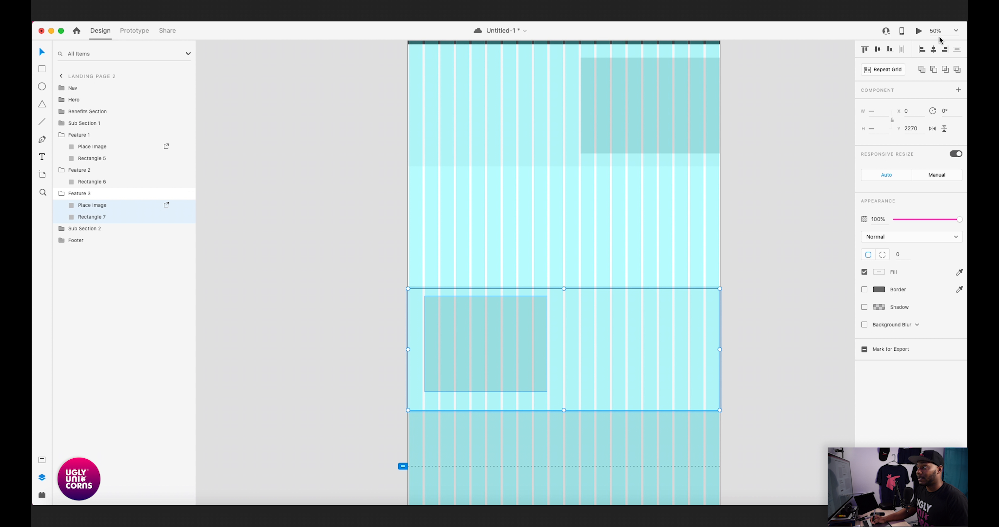
left_click(879, 50)
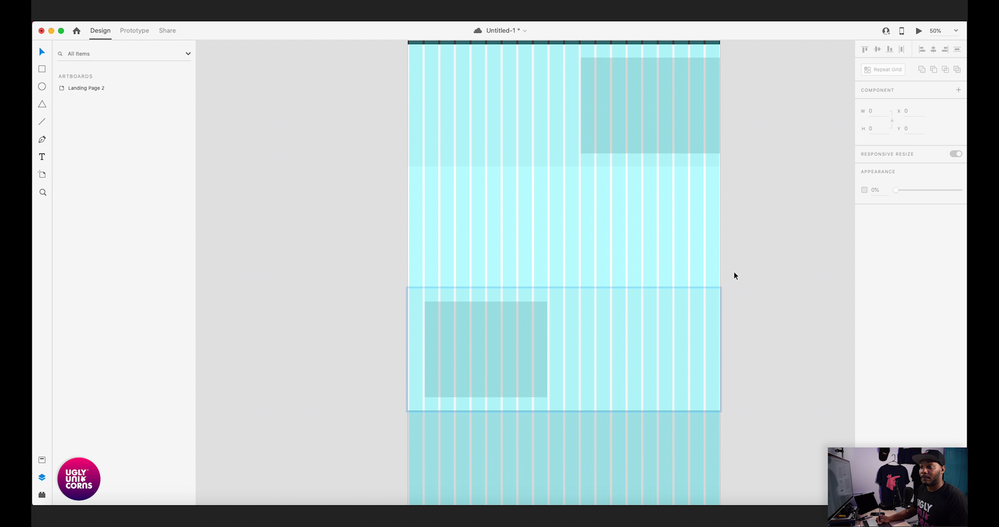
- Remove the 572-wide placeholder image from the Feature 1 group and paste it into the Feature 2 group
scroll(734, 275, "up", 3)
double_click(683, 199)
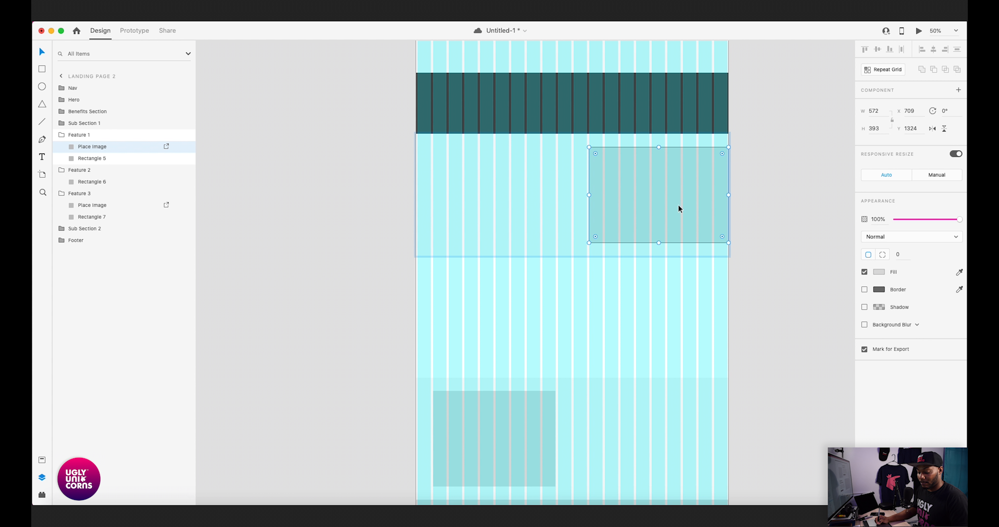
key("Delete")
left_click(667, 298)
key("cmd+v")
- Move the pasted placeholder image straight down onto the Feature 2 section and center it vertically on the section rectangle
key("Down")
key("Down")
key("Down")
key("Down")
key("Down")
key("Down")
key("Down")
key("Down")
key("Down")
key("Down")
key("Down")
key("Down")
key("Down")
key("Down")
key("Down")
key("Down")
key("Down")
key("Down")
key("Down")
key("Down")
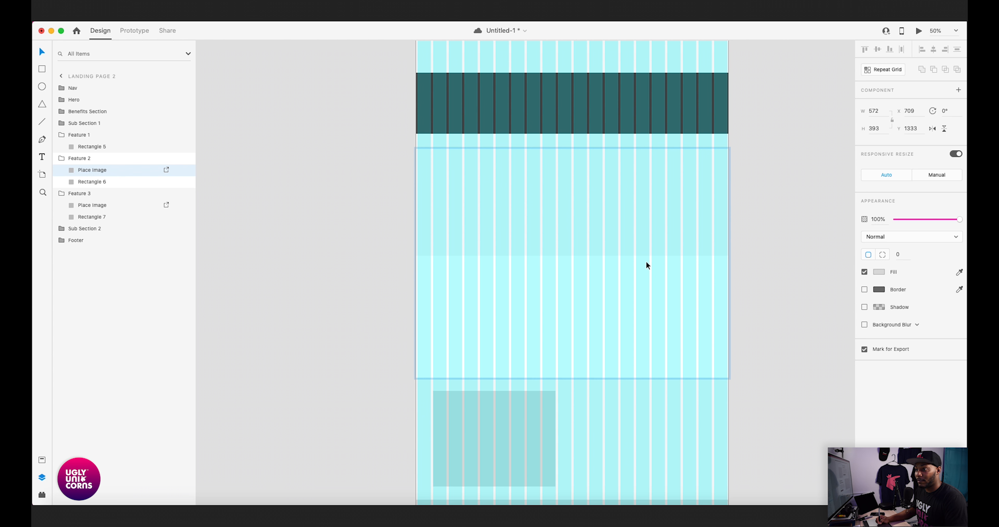
key("Down")
key("Down")
key("Down")
key("Down")
key("Down")
key("Down")
key("Down")
key("Down")
key("Down")
key("Down")
key("Down")
key("Down")
key("Down")
key("Down")
key("Down")
key("Down")
key("Down")
key("Down")
key("Down")
key("Down")
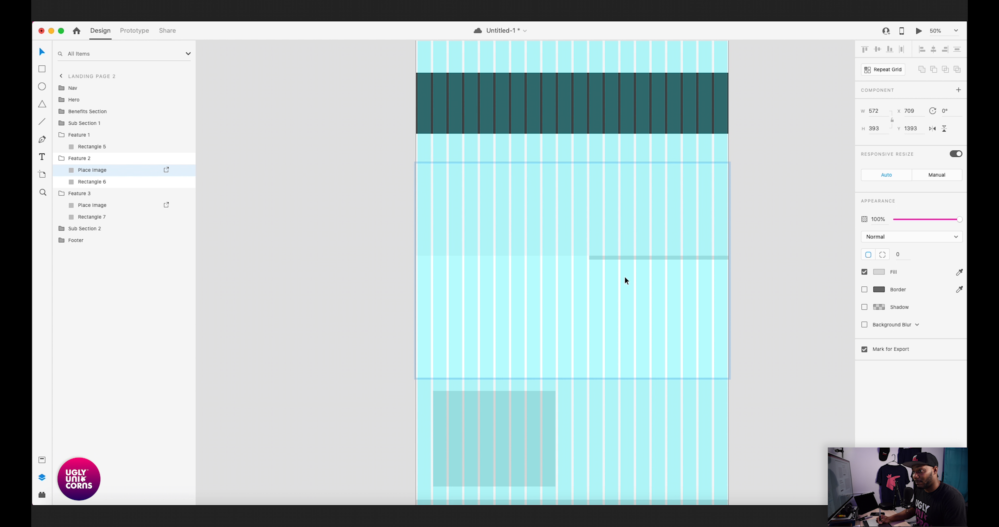
left_click_drag(634, 262, 629, 359)
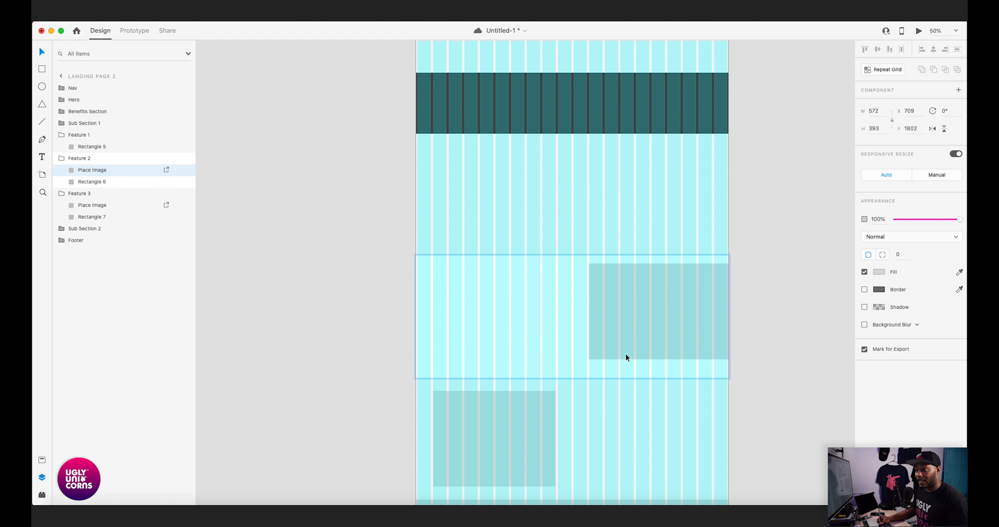
left_click(556, 305, "shift")
left_click(878, 50)
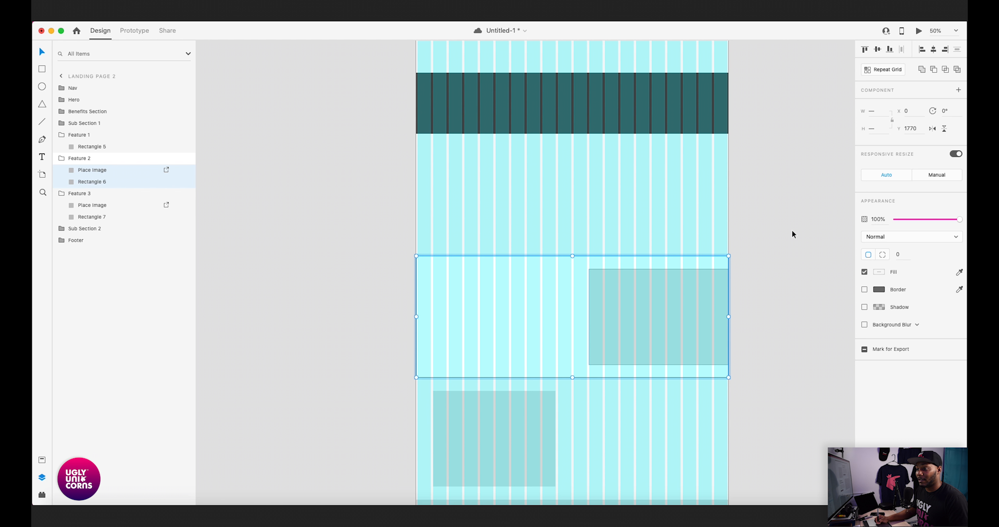
- Paste the copied "ECO Delivery App" heading onto the Landing Page 2 artboard, above the hero button
left_click(788, 226)
scroll(724, 286, "down", 5)
scroll(767, 229, "up", 4)
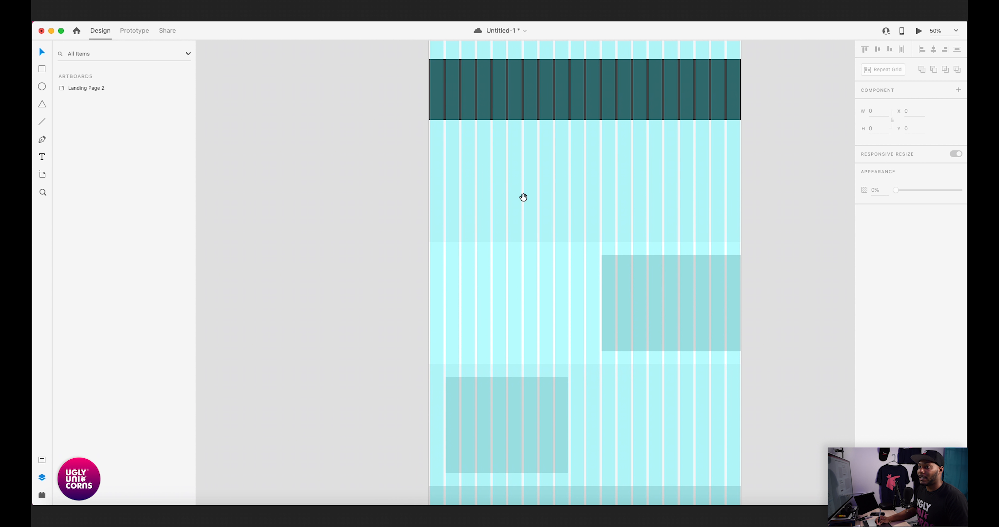
scroll(578, 308, "down", 10)
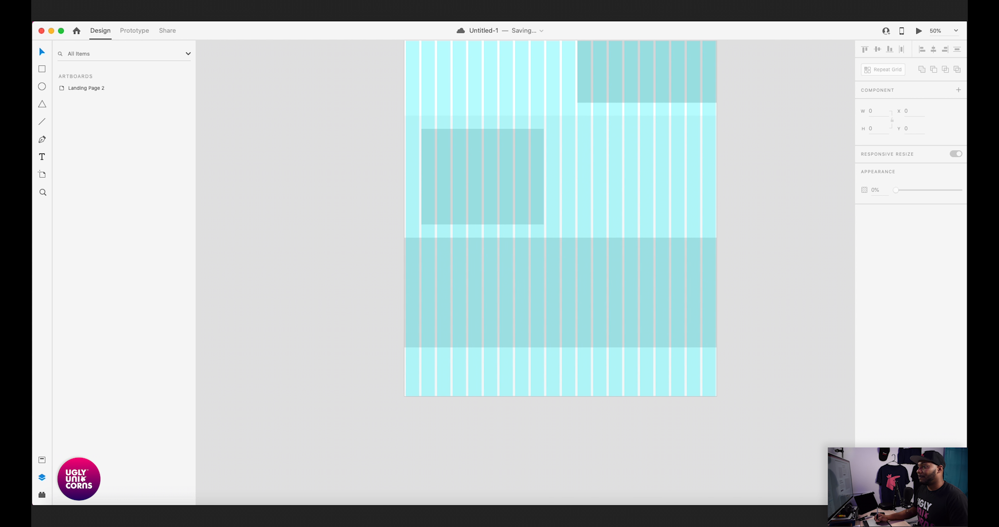
scroll(758, 268, "up", 15)
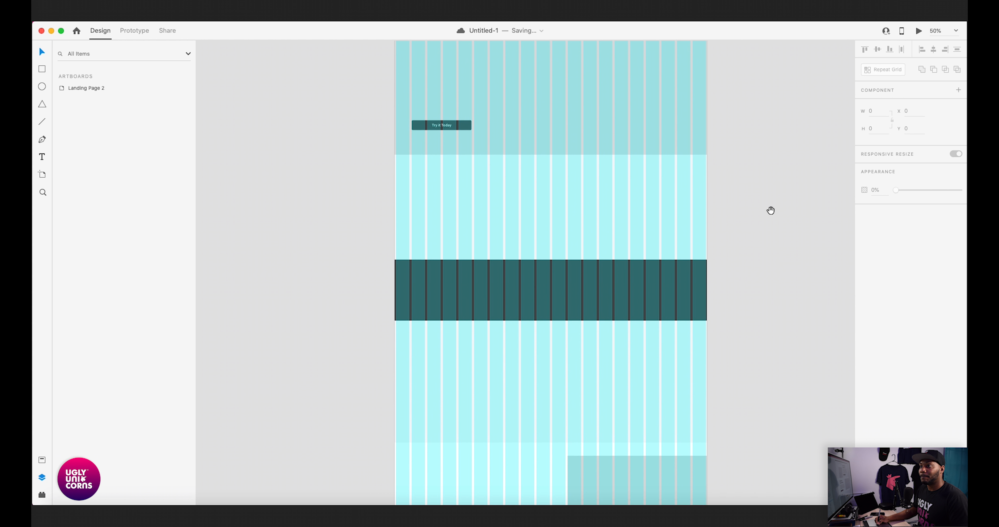
left_click_drag(781, 309, 785, 305)
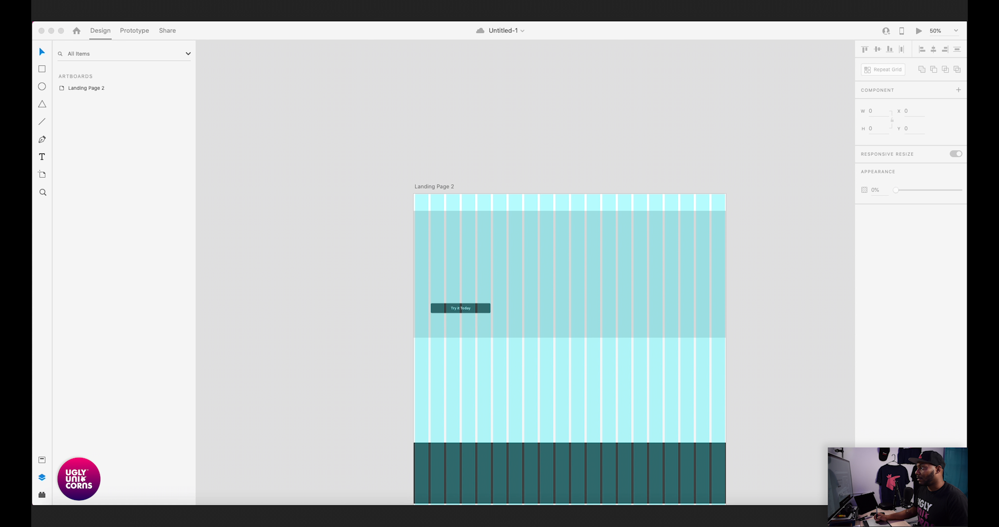
left_click(885, 252)
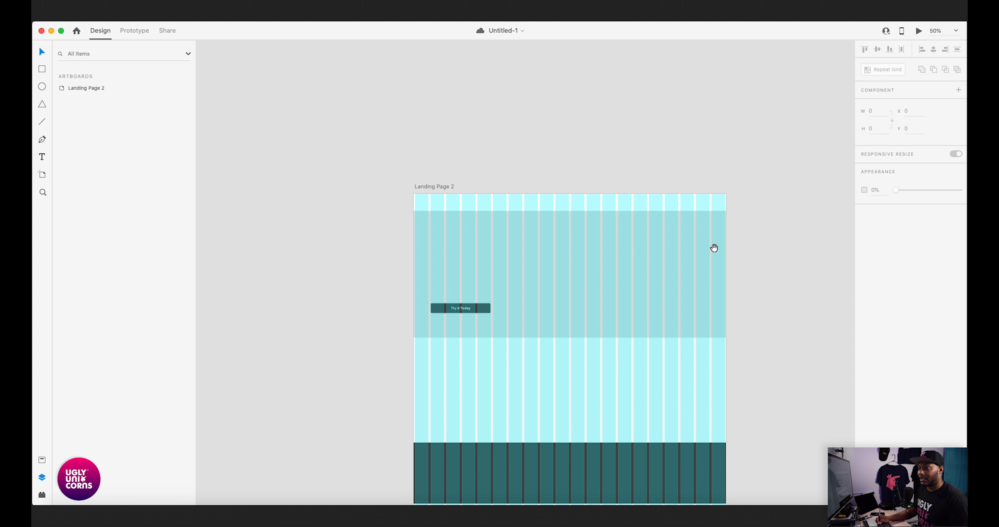
scroll(659, 241, "left", 3)
left_click(540, 184)
key("super+v")
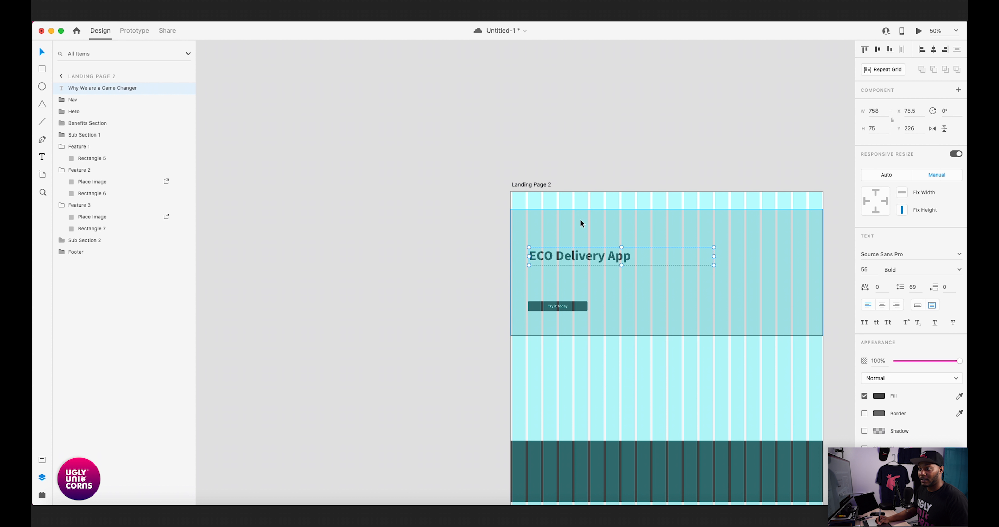
- Shift the "ECO Delivery App" heading left to X 69 so its text box starts at the second grid column
key("super+equal")
key("super+equal")
key("super+equal")
left_click_drag(676, 211, 511, 219)
left_click_drag(444, 227, 559, 232)
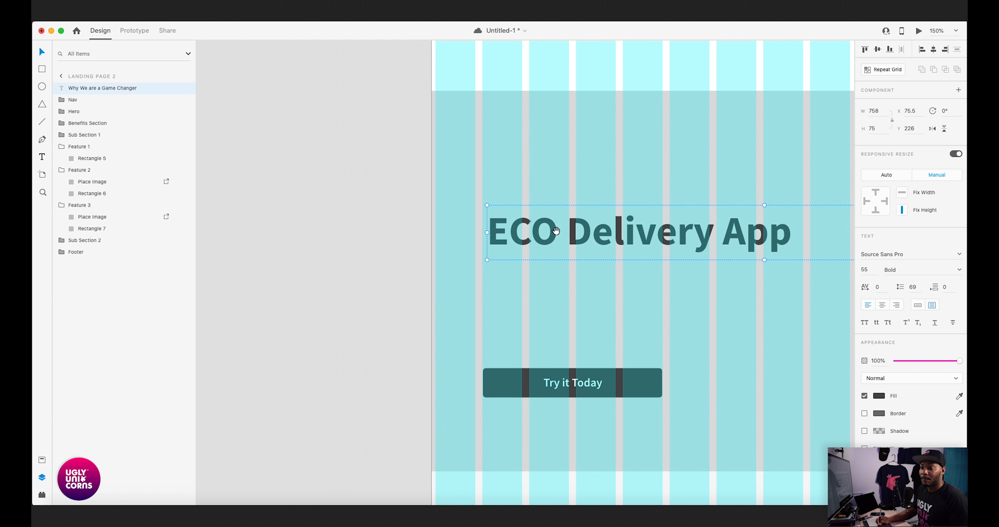
left_click_drag(608, 286, 518, 272)
left_click_drag(457, 356, 502, 342)
left_click_drag(483, 250, 521, 316)
left_click_drag(633, 270, 464, 279)
left_click_drag(587, 281, 564, 264)
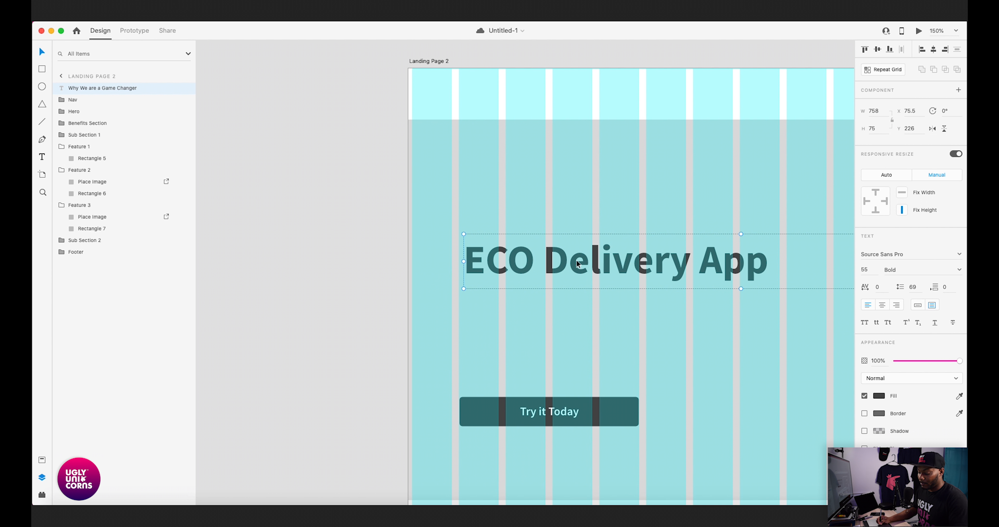
key("super+equal")
left_click_drag(452, 238, 628, 272)
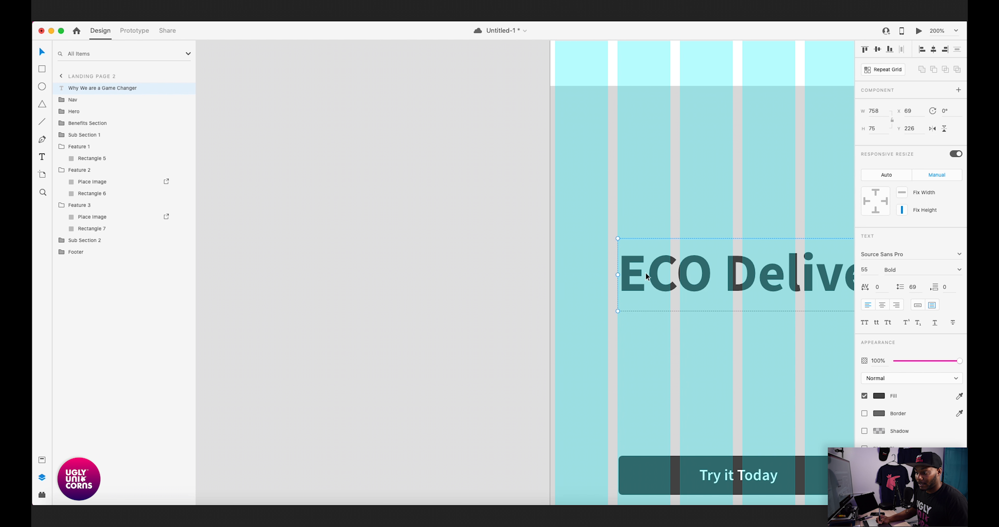
- Nudge the heading left to X 65 and check its lettering against the button's left edge
key("Left")
key("Left")
key("Left")
key("Left")
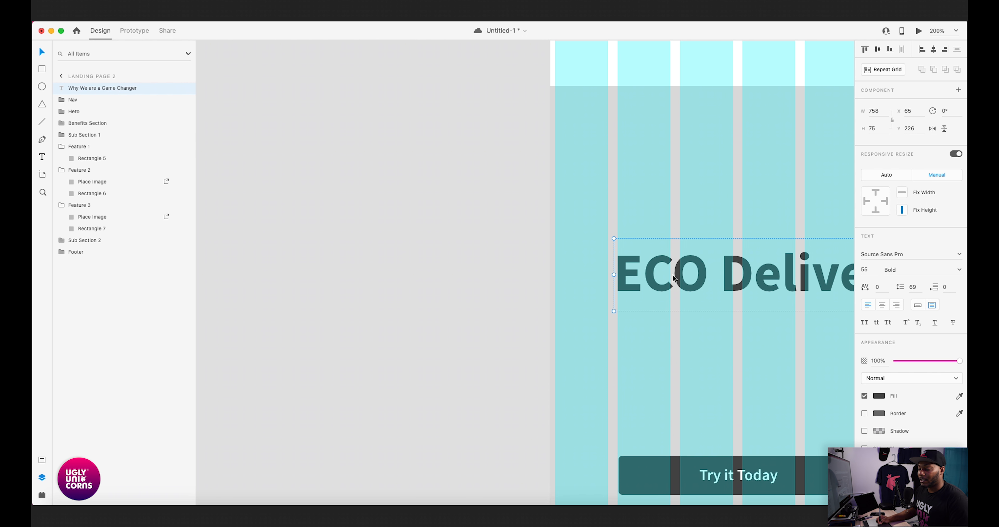
scroll(671, 276, "right", 10)
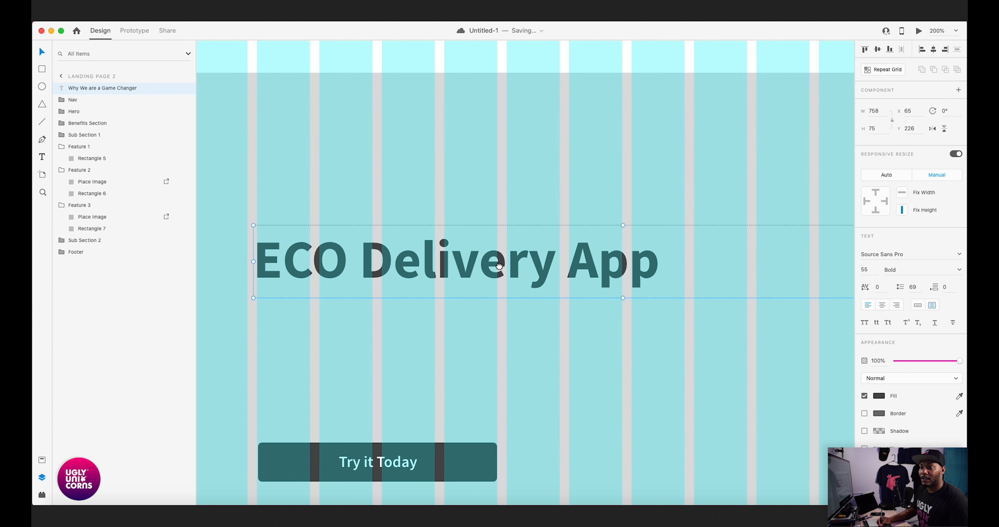
left_click_drag(381, 263, 536, 262)
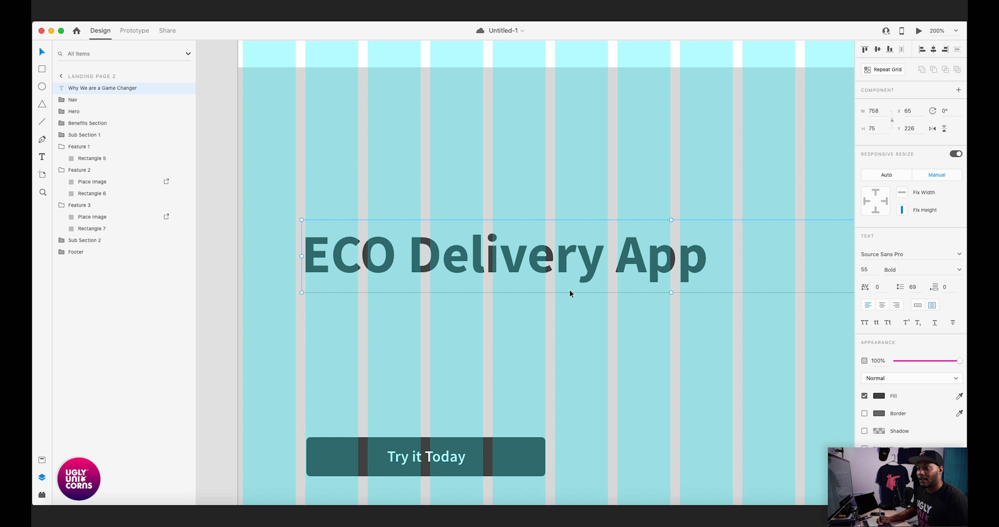
scroll(480, 271, "left", 2)
scroll(480, 270, "down", 2)
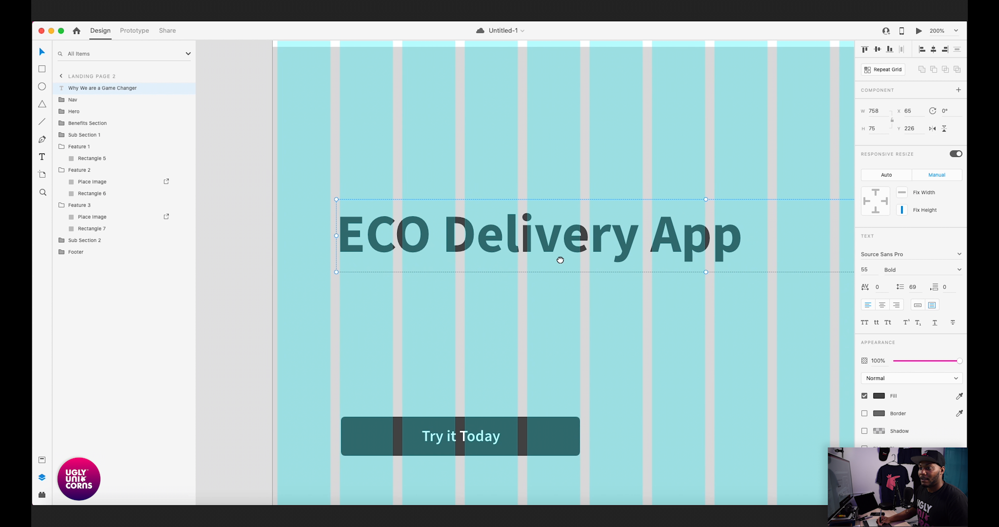
mouse_move(577, 253)
left_mouse_down()
mouse_move(556, 247)
mouse_move(581, 263)
left_mouse_up()
- Paste the 438-wide Lorem ipsum paragraph into the Hero group between the heading and the "Try it Today" button
key("super+minus")
key("super+minus")
scroll(590, 257, "right", 3)
scroll(607, 254, "down", 1)
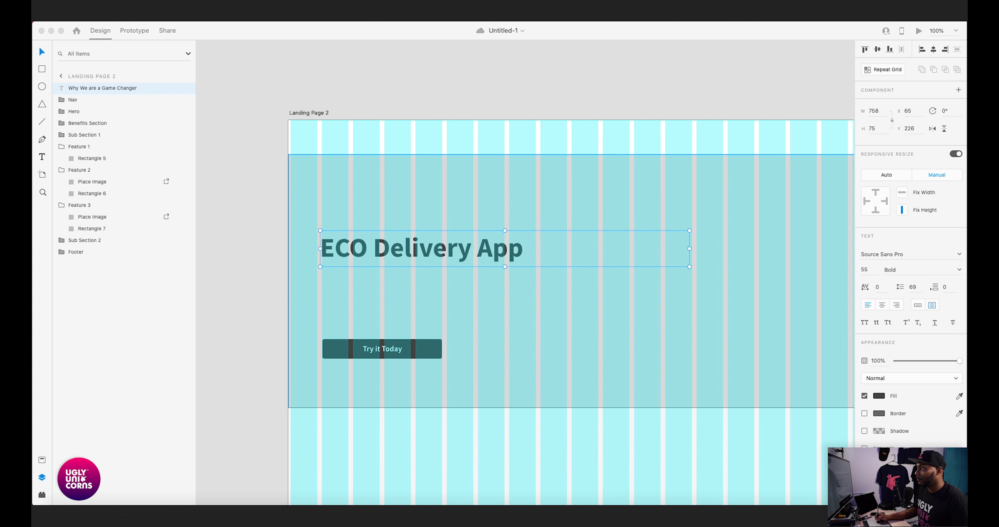
scroll(485, 229, "left", 5)
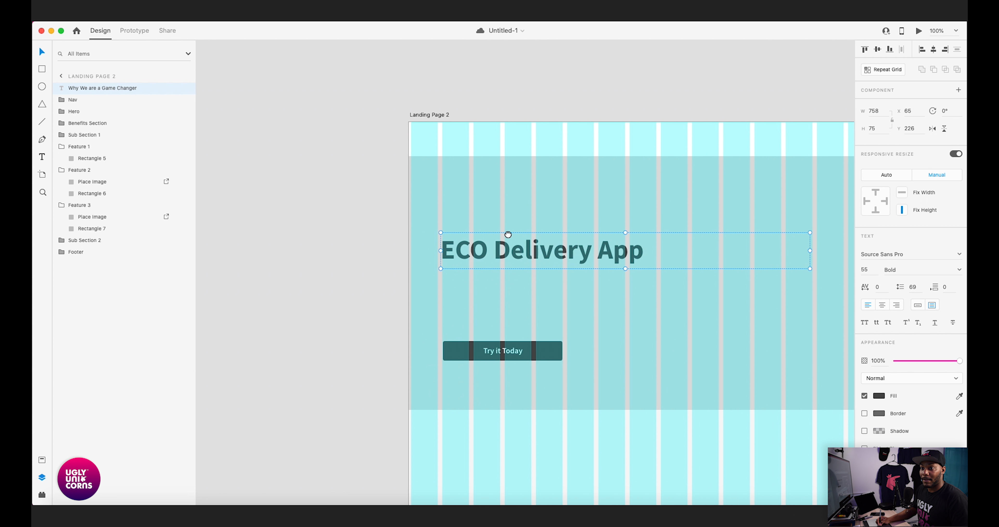
left_click(567, 293)
double_click(562, 292)
type("Lorem ipsum dolor sit amet, consectetur adipiscing elit, sed do eiusmod tempor incididunt ut labore et dolore magna aliqua. Tellus cras adipiscing enim eu turpis egestas pretium aenean. Eu scelerisque felis imperdiet proin fermentum leo vel orci")
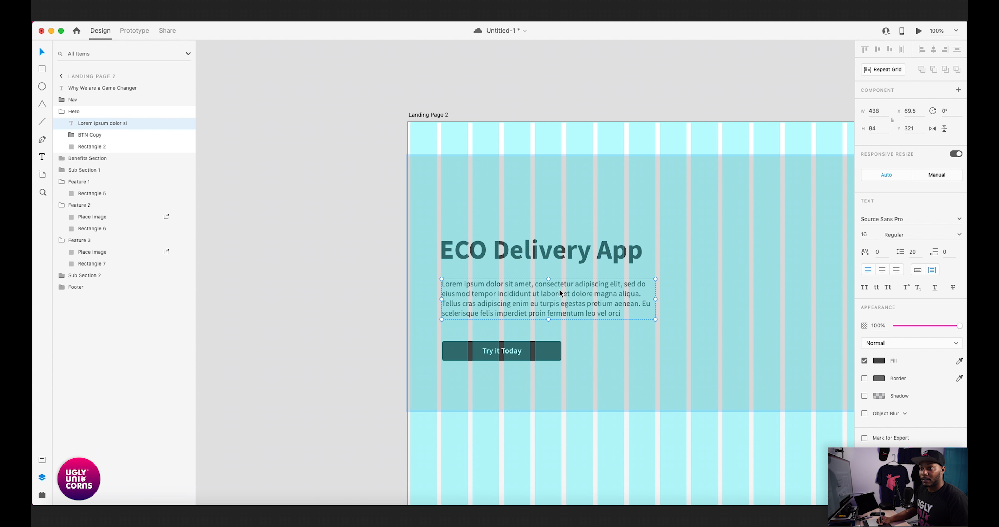
left_click_drag(460, 287, 559, 284)
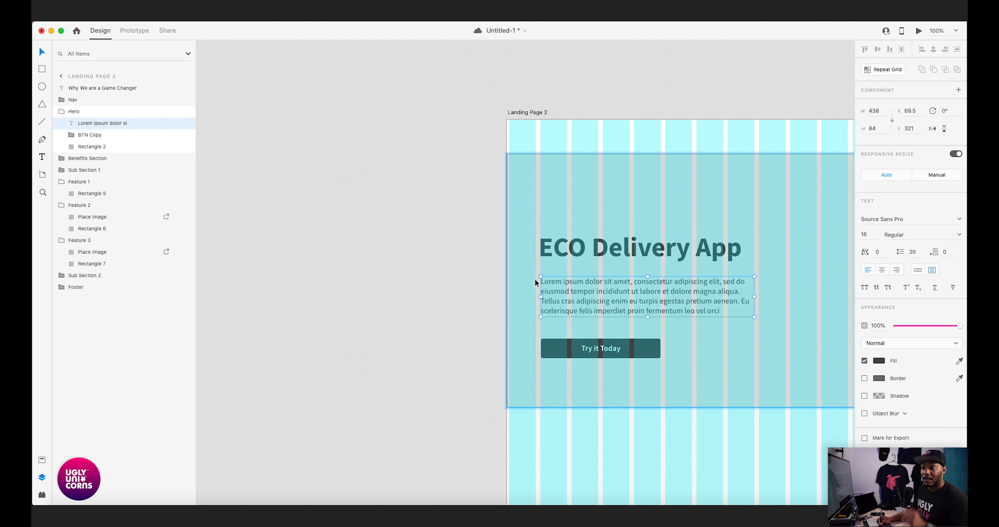
- Move the heading's text layer into the Hero group, directly above the Lorem ipsum layer
left_click(572, 256, "shift")
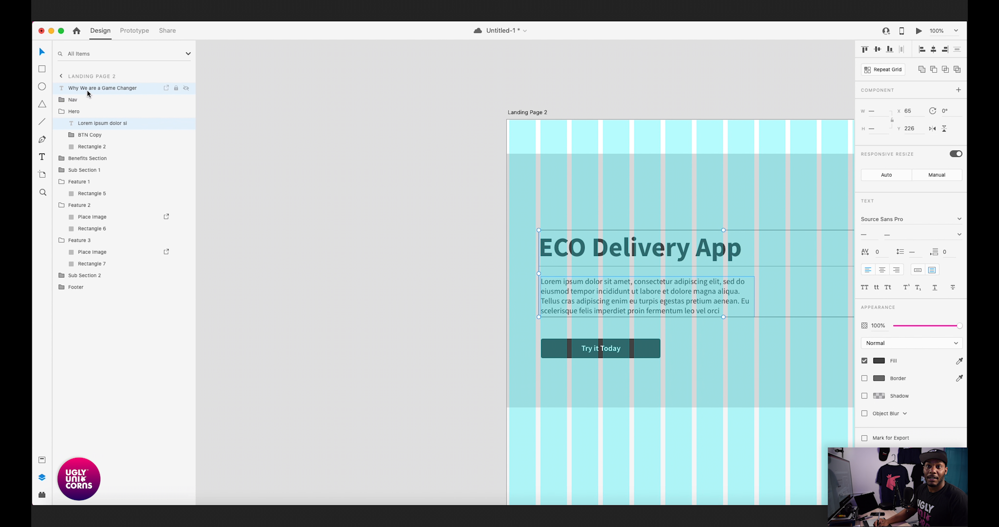
left_click(233, 141)
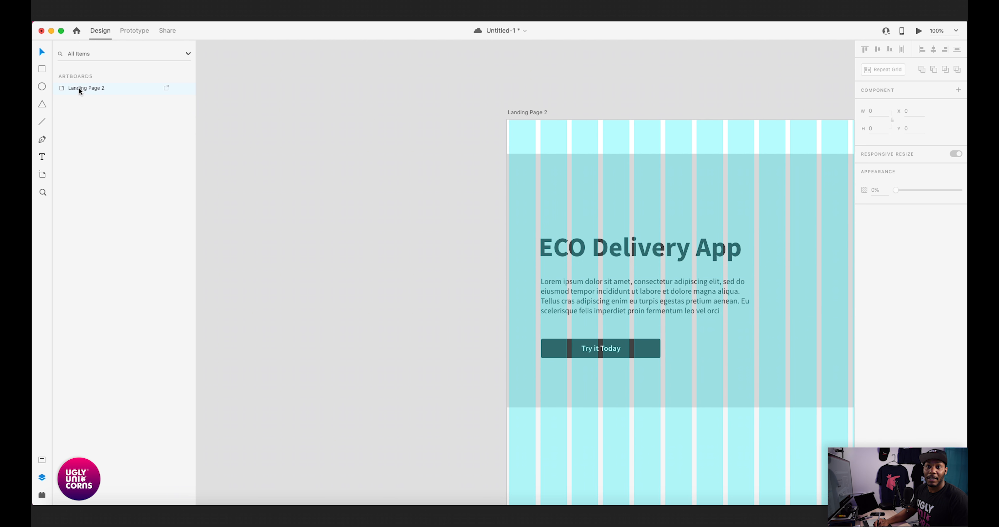
left_click(605, 226)
double_click(587, 249)
left_click_drag(83, 90, 103, 119)
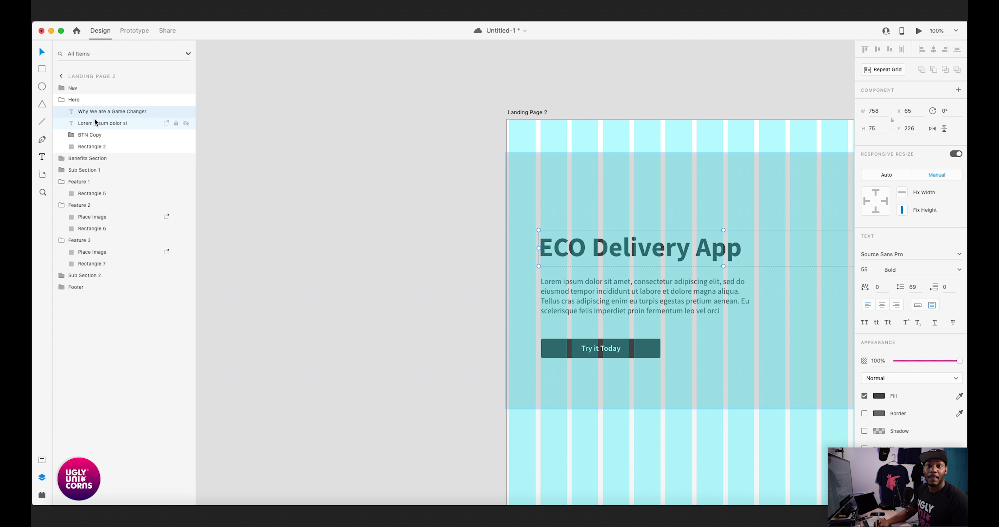
- Rename the heading's text layer in the Hero group to "ECO Delivery App"
double_click(569, 245)
key("super+c")
key("Escape")
double_click(102, 112)
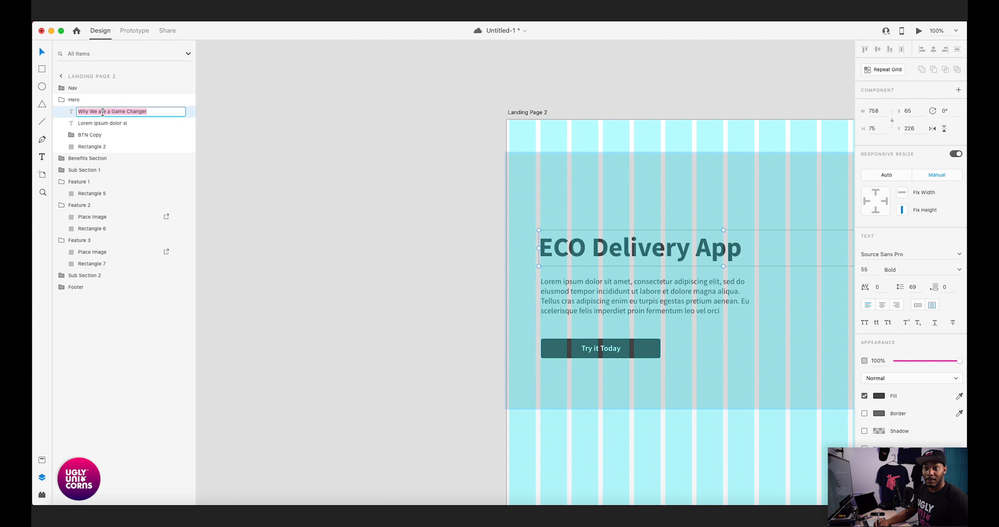
key("super+v")
left_click(263, 168)
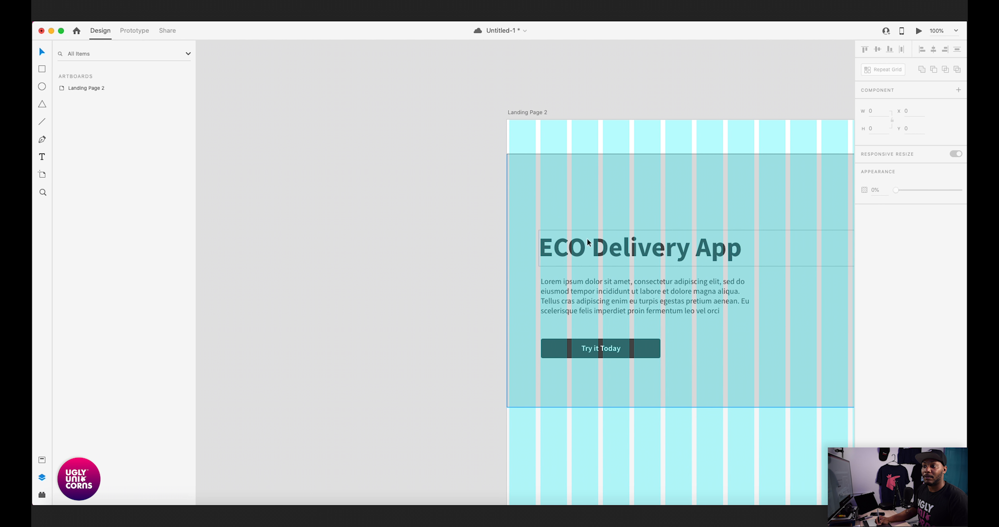
left_click(575, 249)
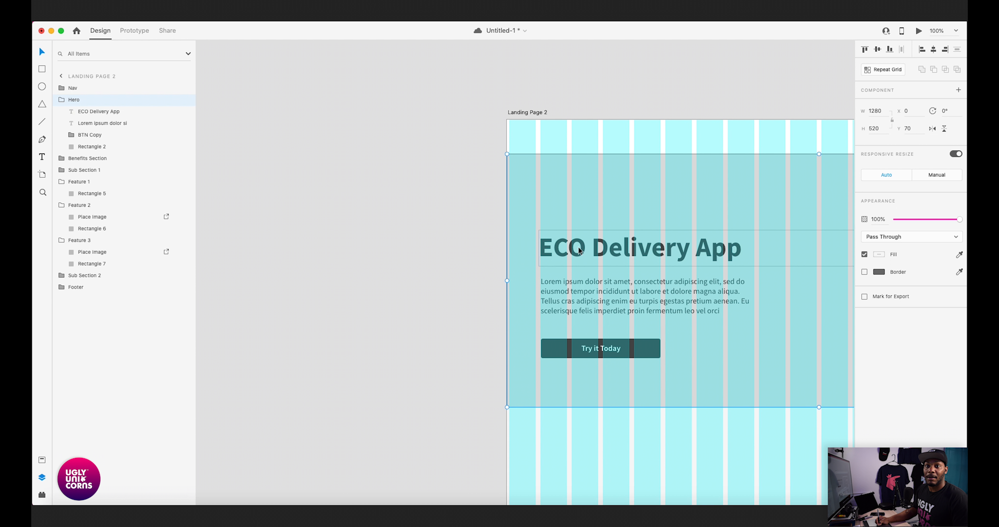
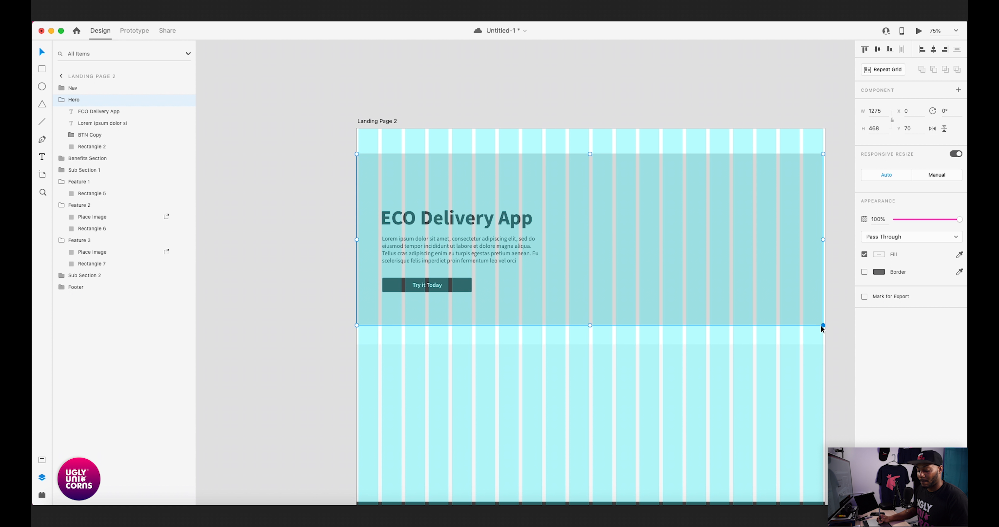
- Undo the last resize of the Hero group
key("super+z")
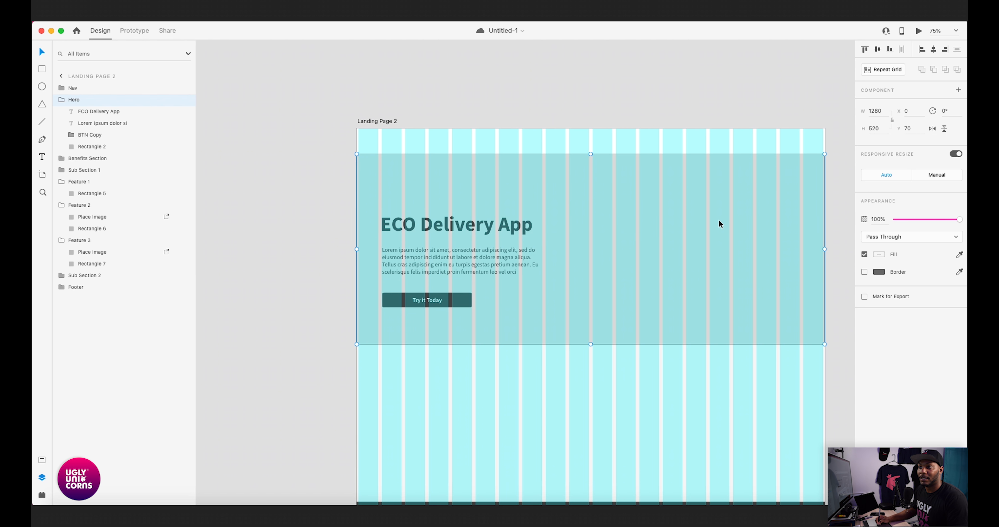
key("Right")
key("Right")
key("Right")
key("Right")
key("Right")
key("Left")
key("Left")
key("Left")
key("Left")
key("Left")
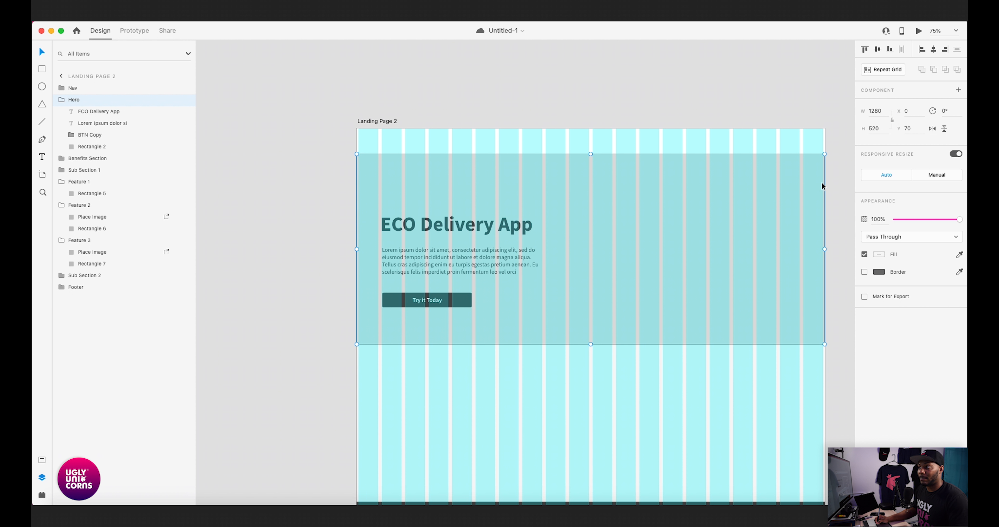
double_click(800, 294)
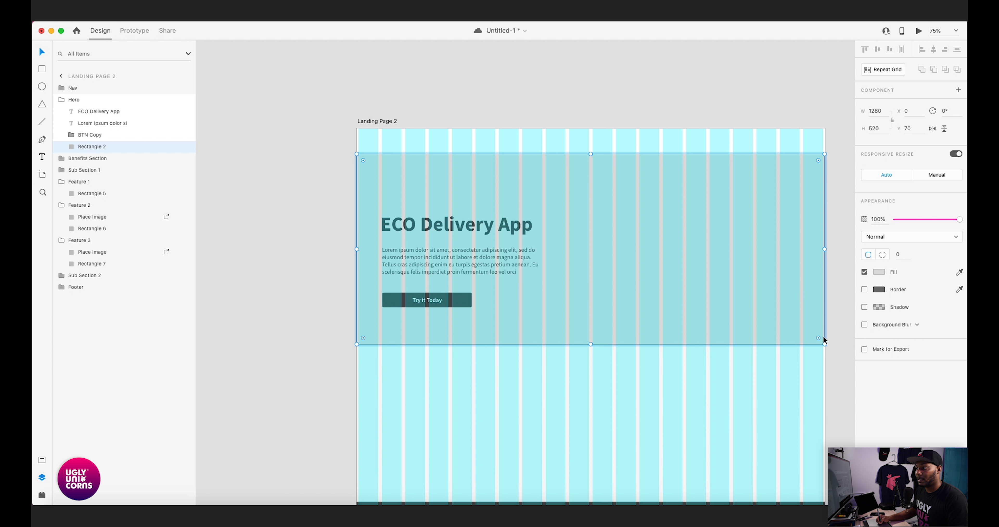
mouse_move(825, 344)
left_mouse_down()
mouse_move(824, 332)
mouse_move(824, 343)
left_mouse_up()
left_click(42, 140)
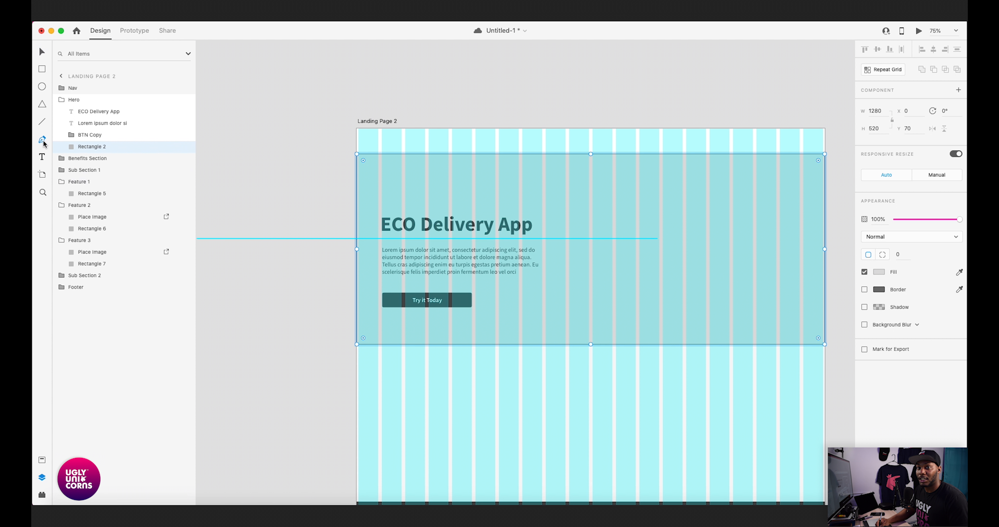
left_click(793, 344)
key("super+z")
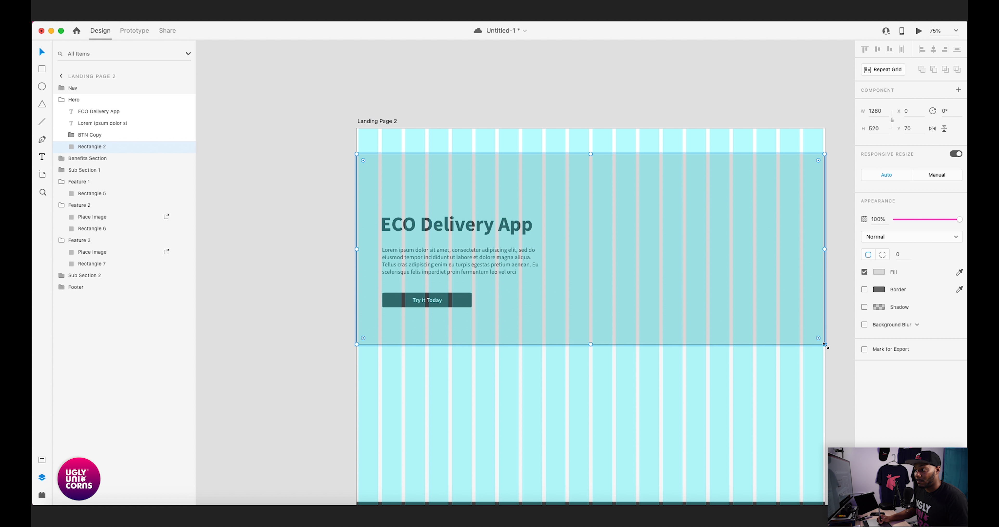
left_click_drag(824, 346, 776, 324)
key("super+z")
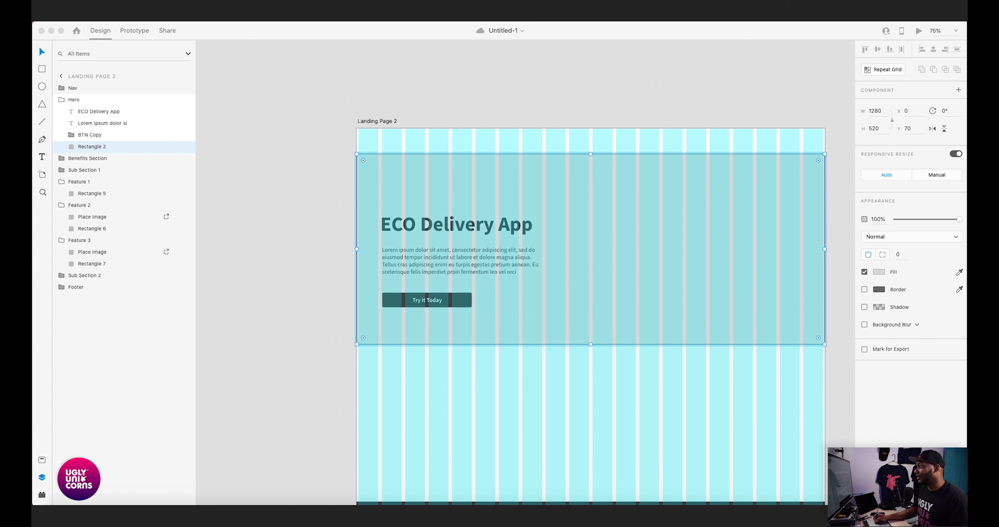
- Edit the hero background rectangle's path, raising its lower-right corner point to about Y 449 for a slanted bottom edge
left_click(724, 220)
double_click(748, 198)
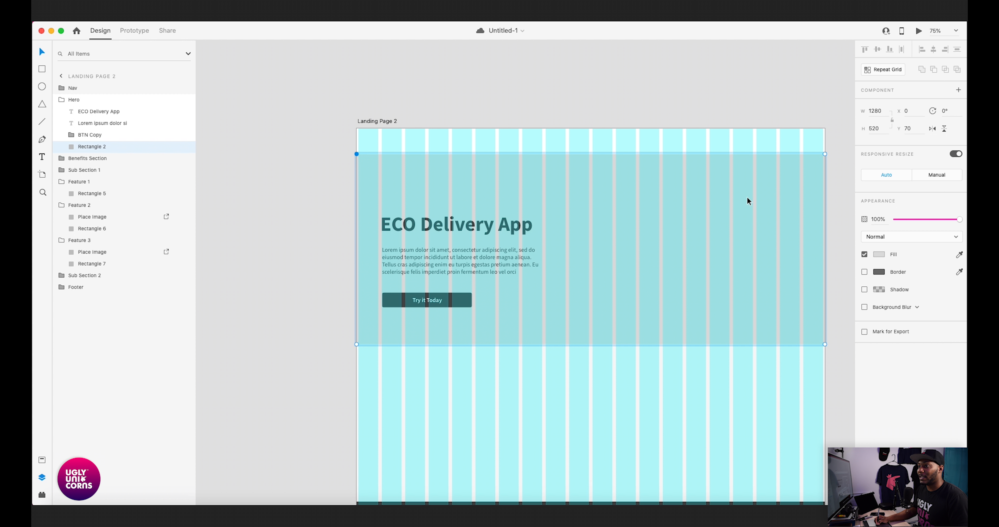
left_click(825, 344)
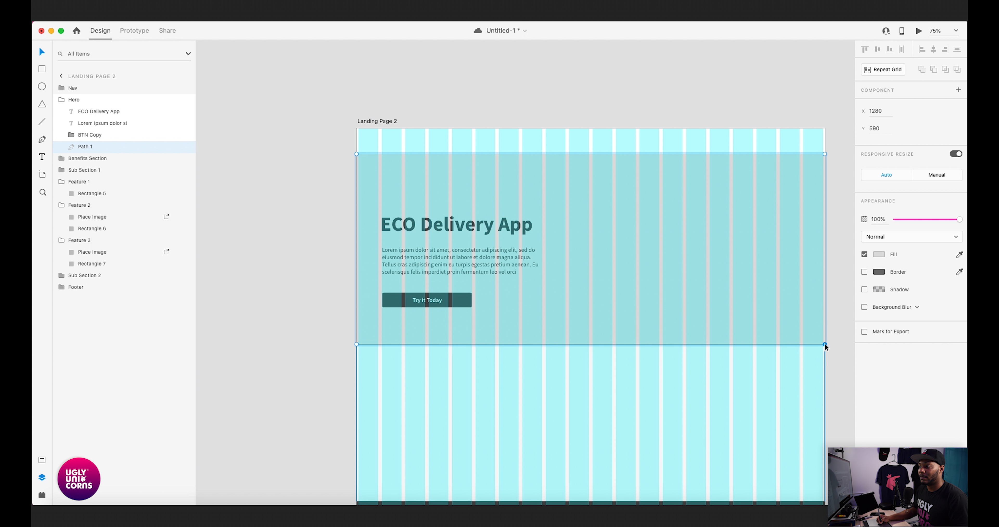
left_click_drag(826, 345, 828, 286)
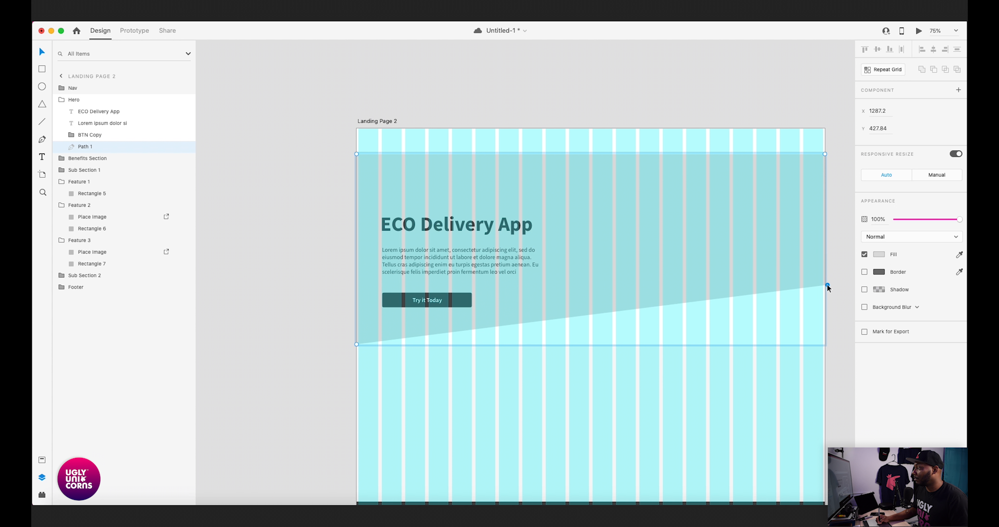
left_click_drag(828, 287, 826, 296)
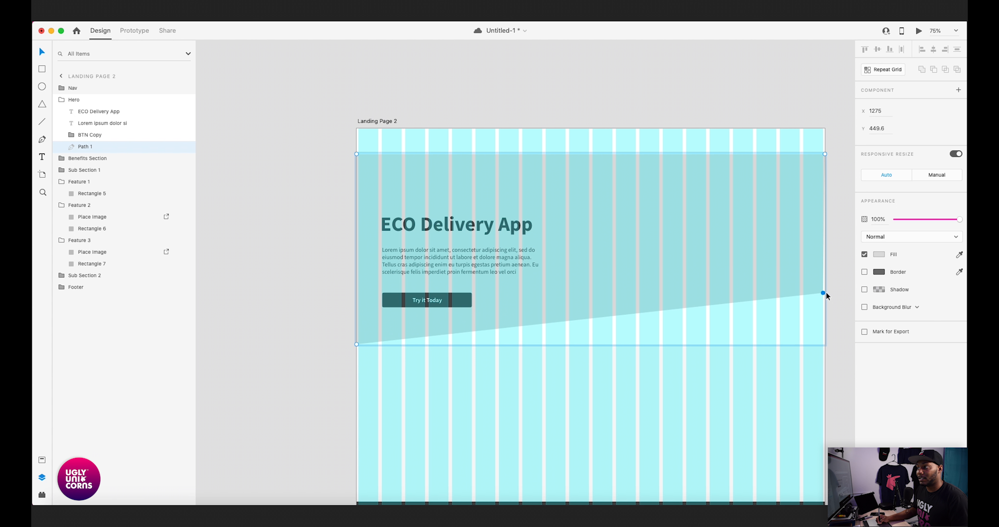
- Align the raised corner point with the artboard's right edge by setting its X position to 1280
key("super+equal")
key("super+equal")
key("super+equal")
left_click_drag(754, 268, 679, 265)
scroll(678, 265, "right", 8)
scroll(678, 265, "down", 2)
scroll(497, 274, "right", 3)
scroll(614, 274, "up", 3)
scroll(608, 293, "down", 2)
key("super+equal")
scroll(668, 301, "down", 2)
left_click_drag(723, 309, 732, 308)
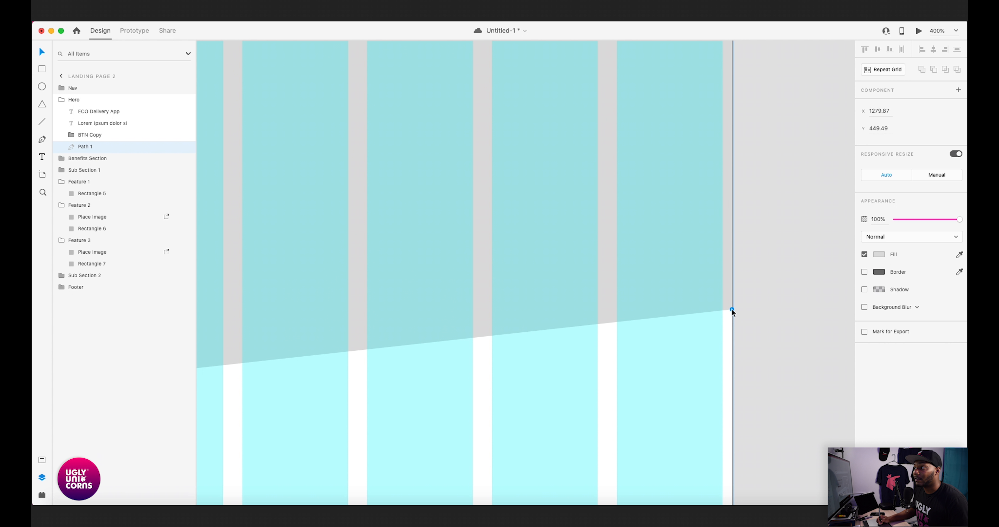
left_click(880, 112)
type("1280")
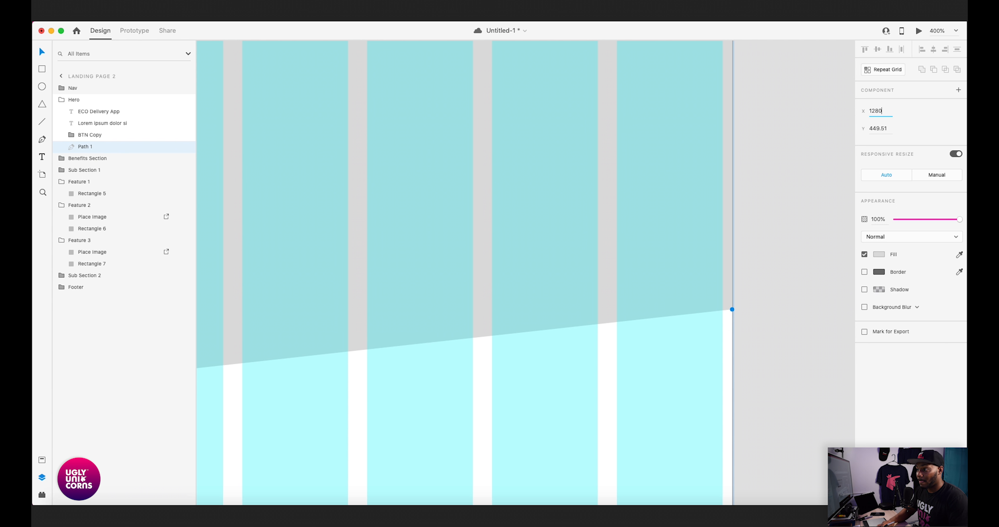
key("super+1")
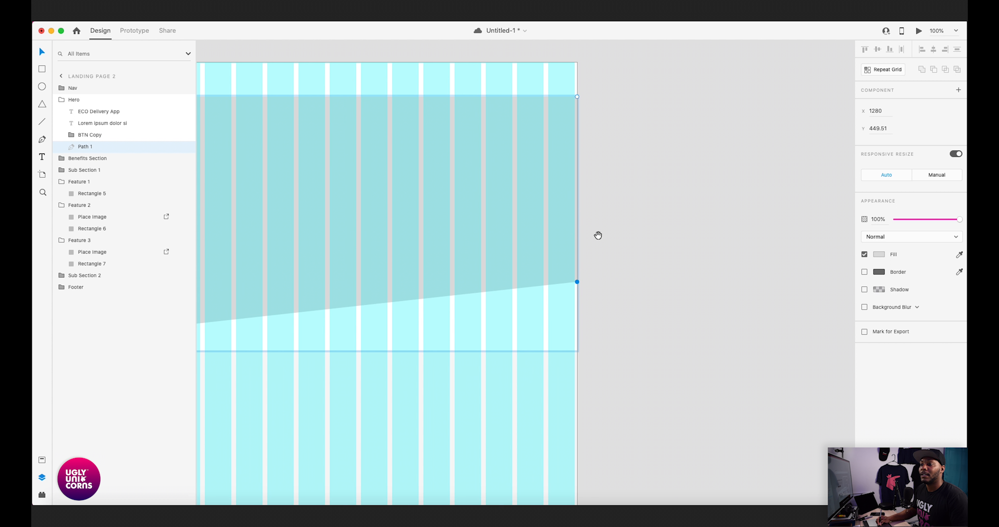
key("super+minus")
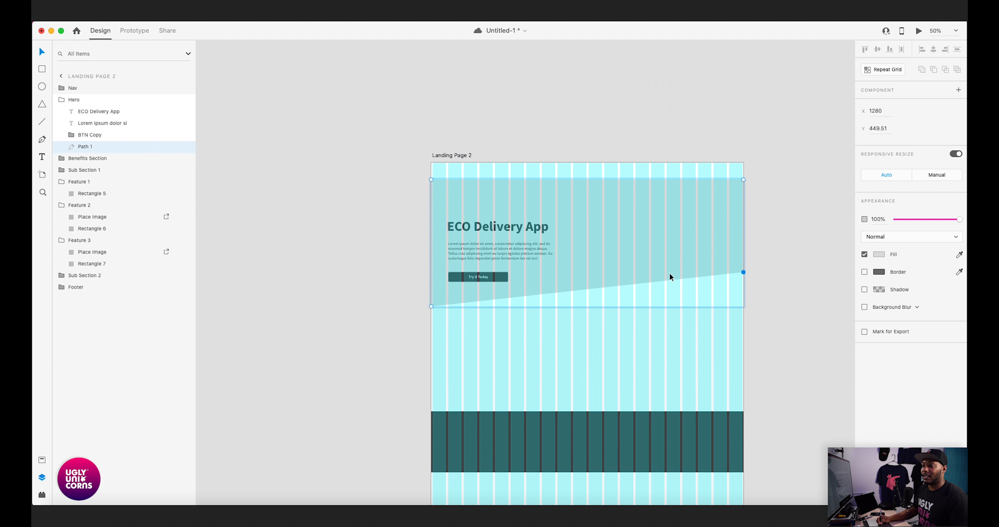
- Save the document and extend the Benefits Section's top edge upward to the right end of the hero's slanted edge
left_click(424, 308)
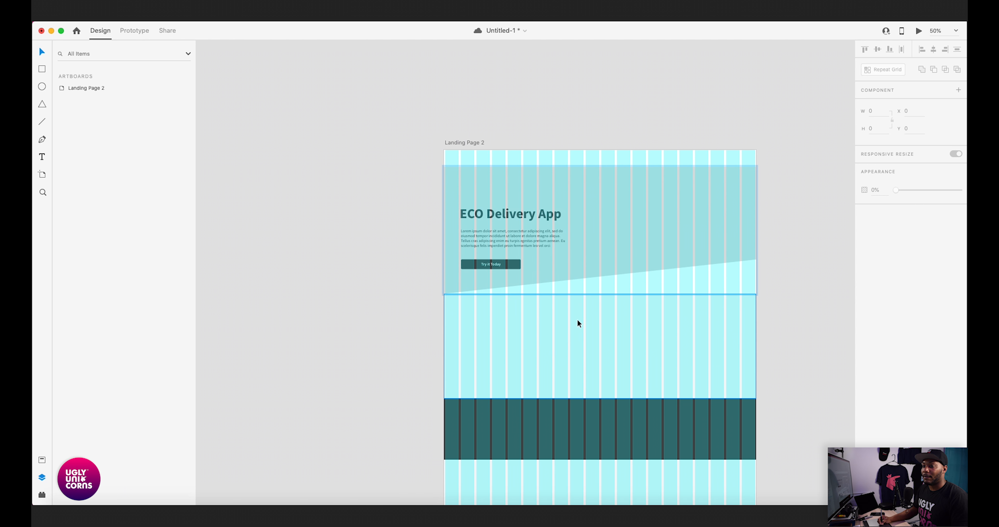
key("super+s")
scroll(570, 323, "right", 2)
left_click(541, 323)
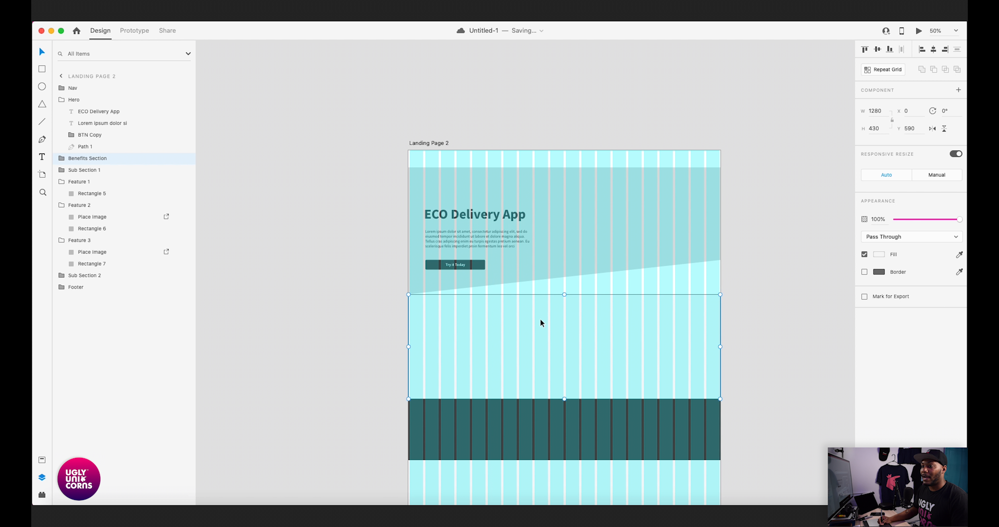
left_click_drag(565, 295, 572, 257)
left_click(745, 259)
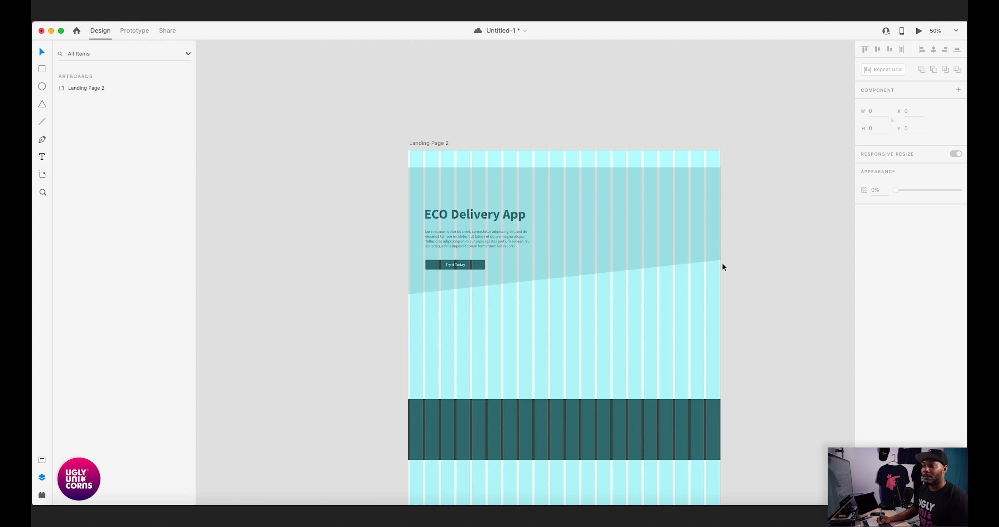
left_click(591, 190)
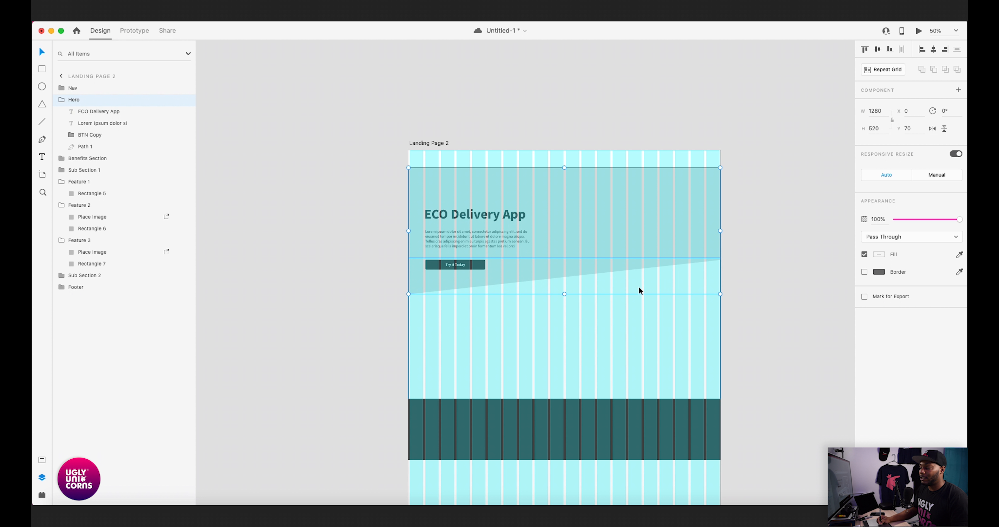
left_click(740, 269)
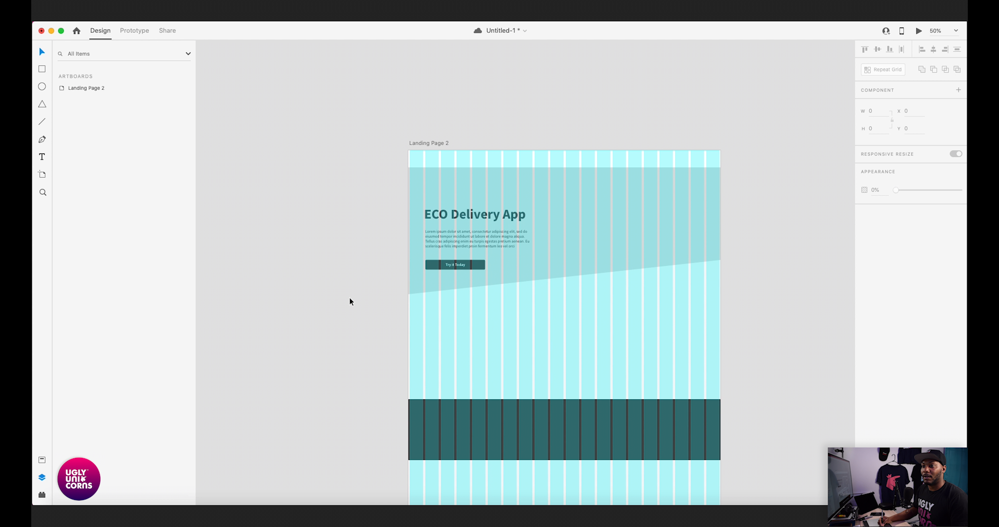
- Move the hero heading, paragraph and "Try it Today" button up together so the heading sits at Y 199
scroll(513, 299, "left", 5)
scroll(464, 312, "up", 1)
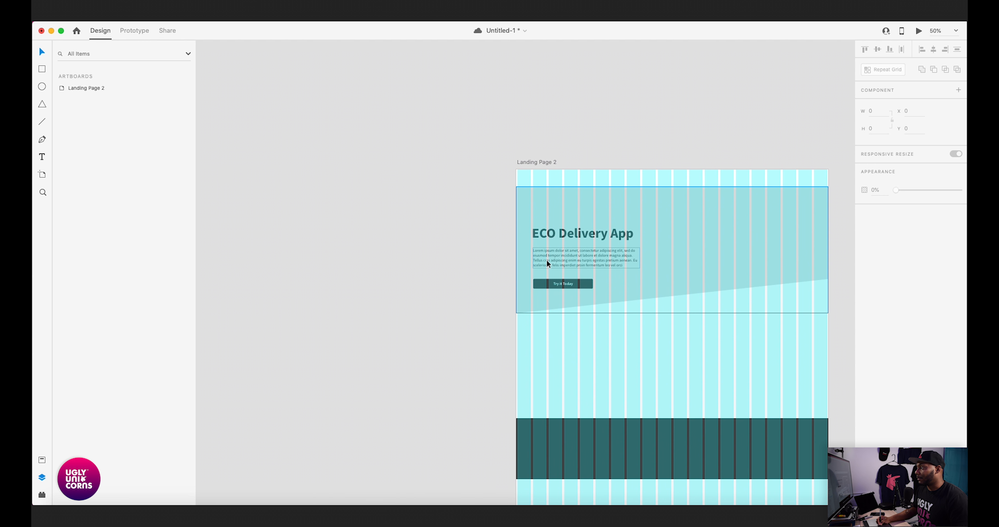
left_click(555, 237)
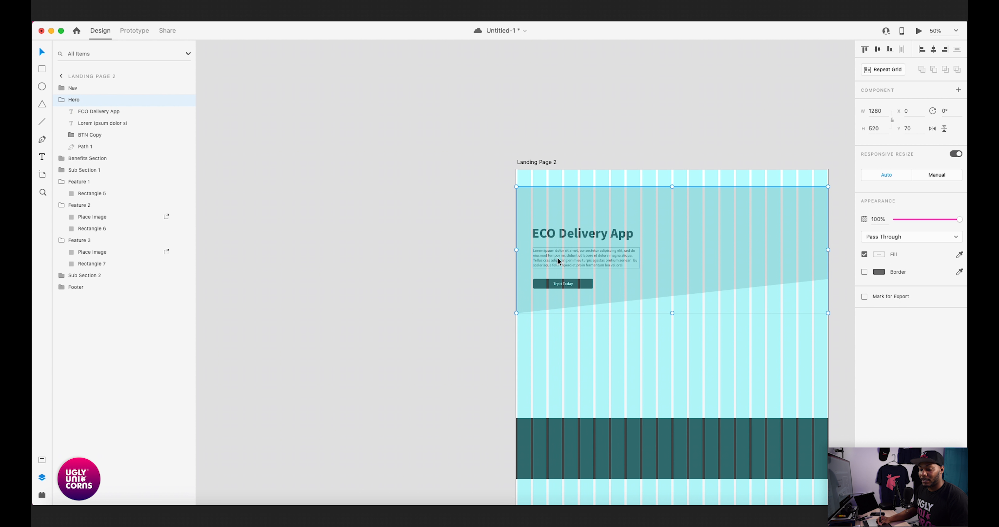
left_click(559, 236, "super")
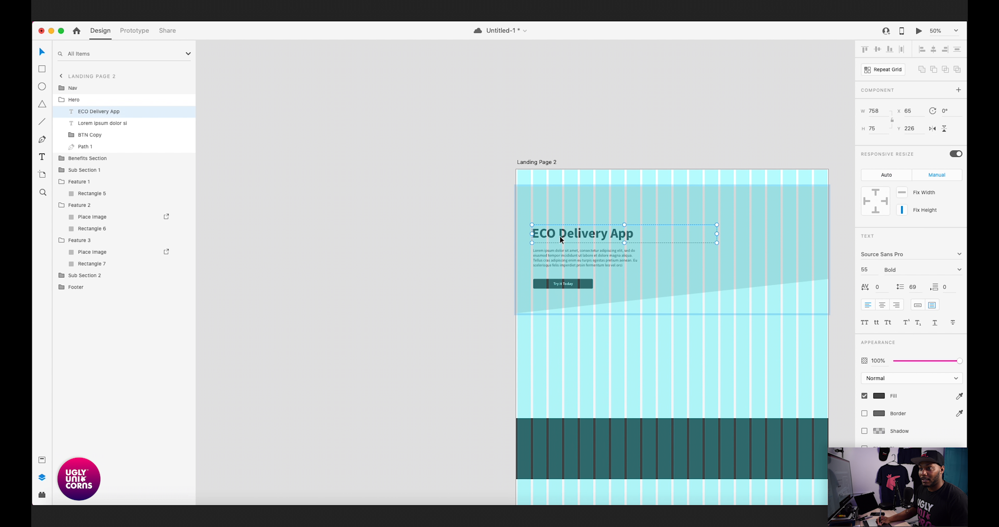
left_click(564, 259, "shift+super")
left_click(563, 282, "shift+super")
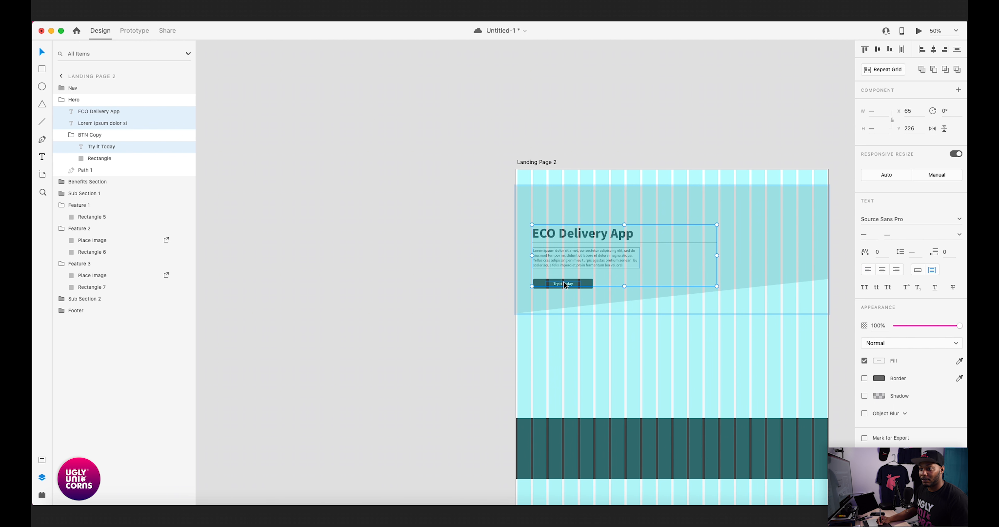
left_click(582, 283, "shift+super")
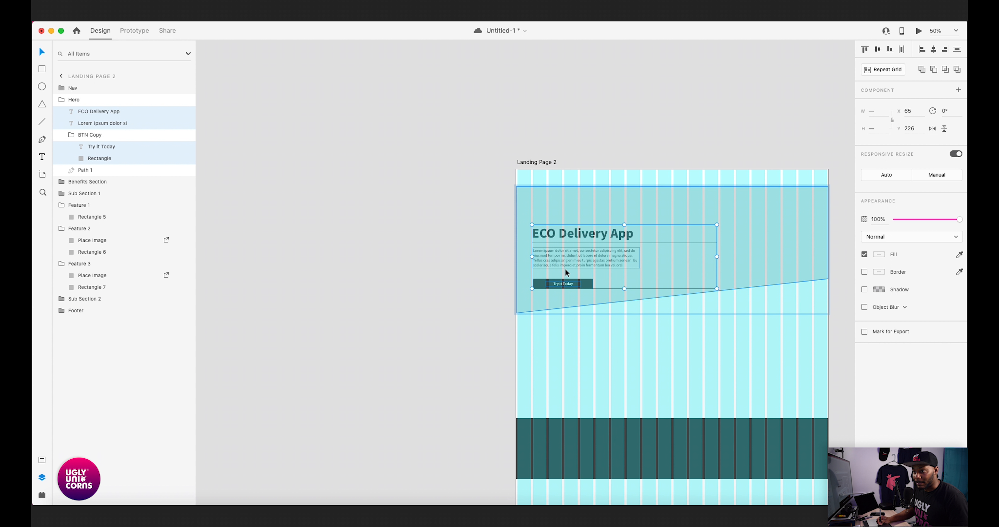
left_click_drag(570, 236, 567, 230)
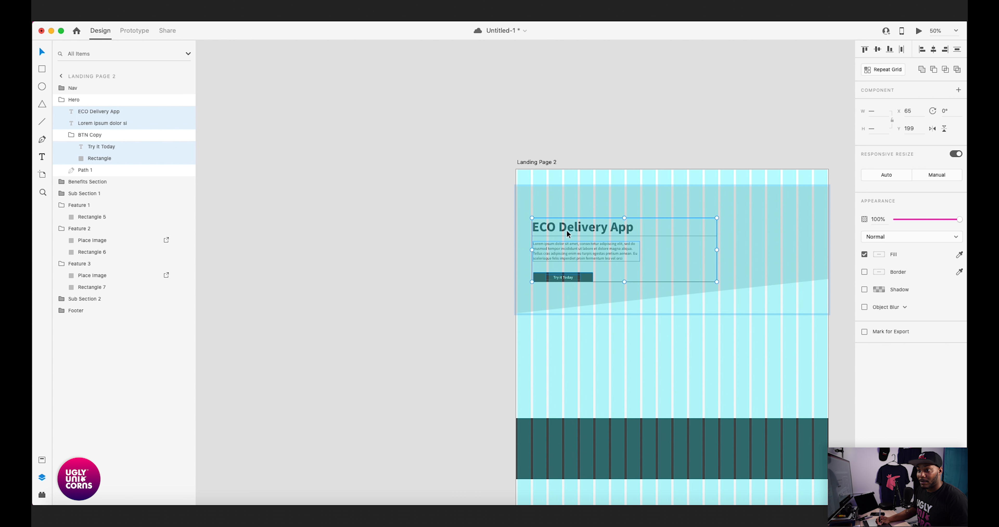
left_click(454, 269)
- Paste the Devices mockup group onto the artboard and move it beside the hero text at X 478
left_click_drag(478, 246, 394, 244)
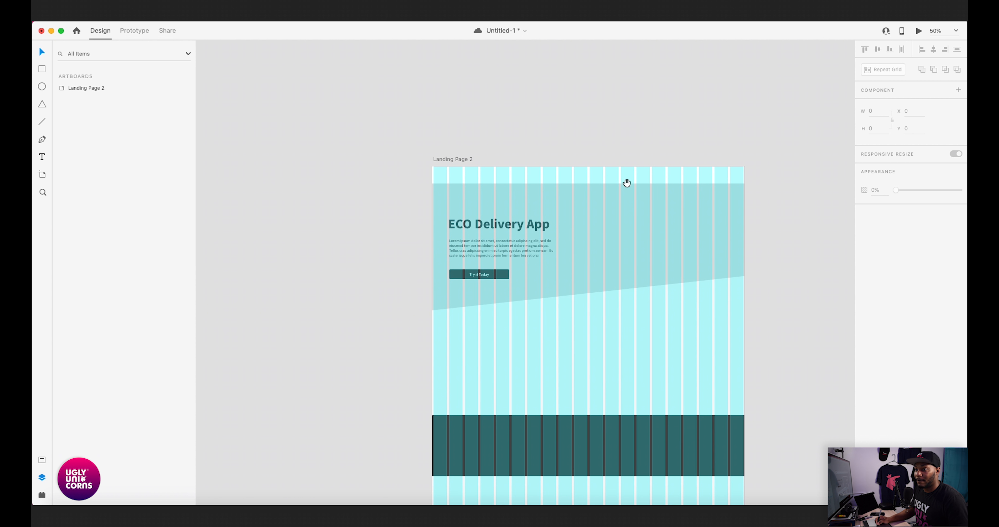
left_click_drag(627, 183, 545, 184)
left_click_drag(506, 280, 552, 265)
left_click_drag(621, 227, 593, 261)
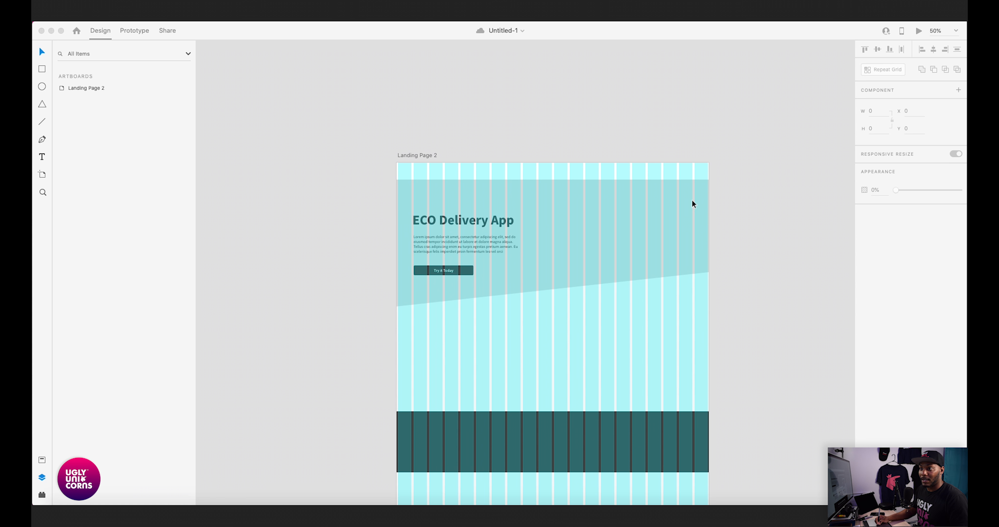
left_click(596, 193)
key("super+v")
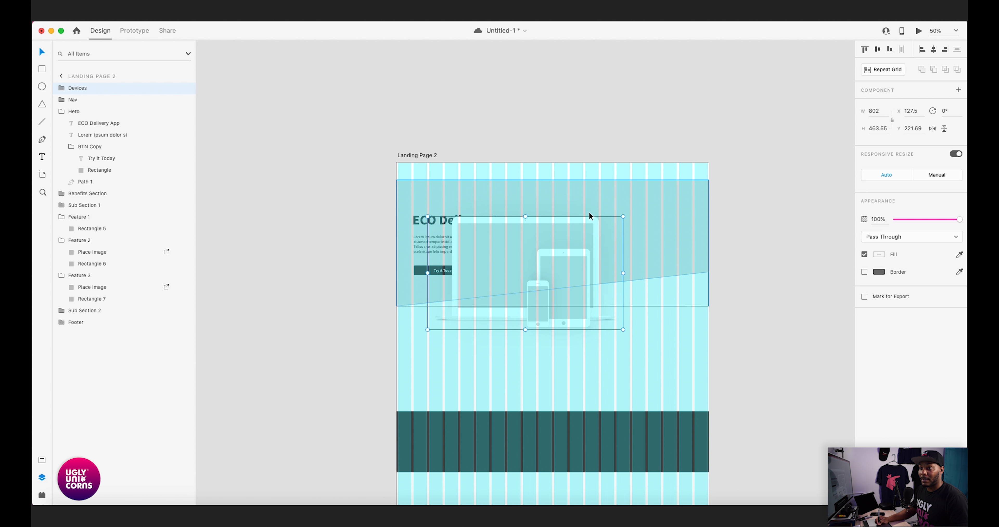
scroll(589, 211, "left", 5)
left_click_drag(600, 279, 685, 279)
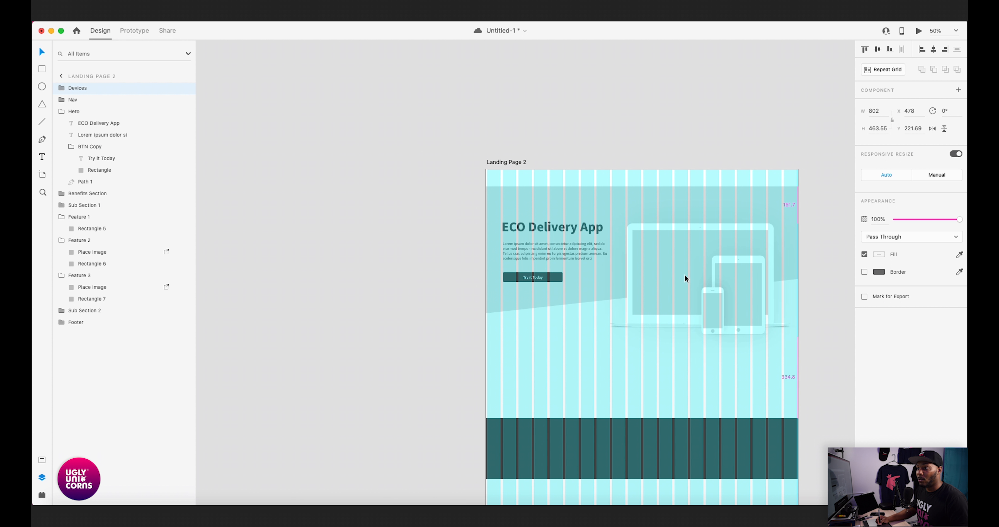
- Nudge the Devices group to X 481, checking the laptop's left edge against the grid columns
key("super+equal")
key("super+equal")
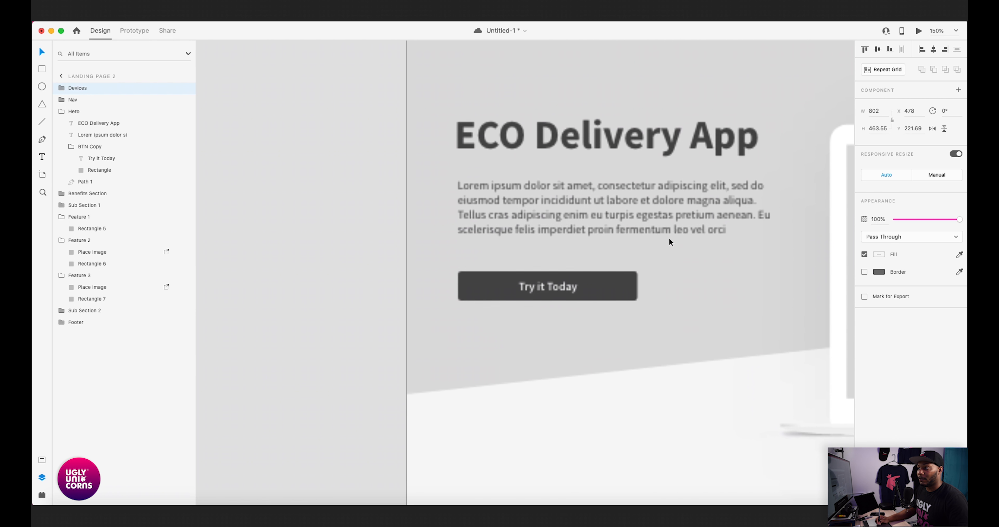
key("super+shift+apostrophe")
scroll(660, 252, "right", 10)
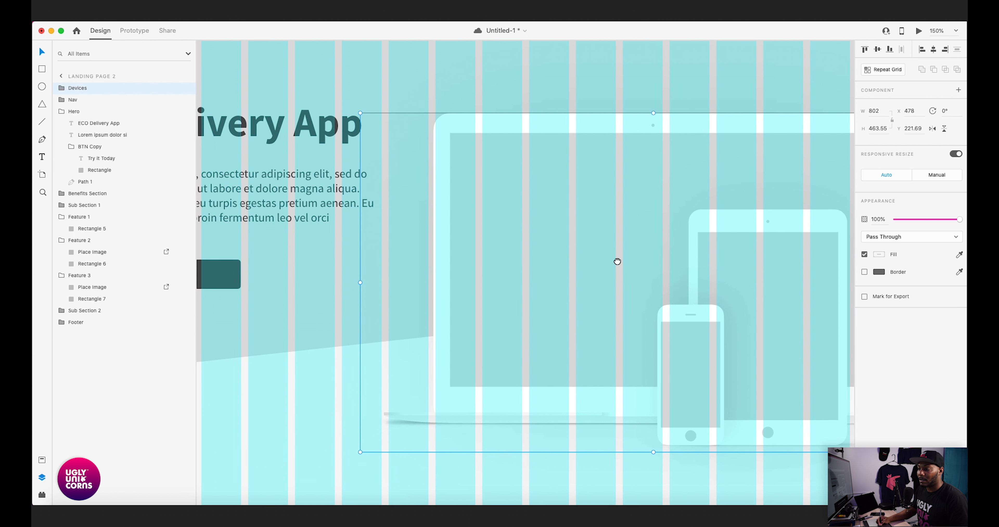
scroll(581, 263, "right", 5)
scroll(551, 263, "left", 7)
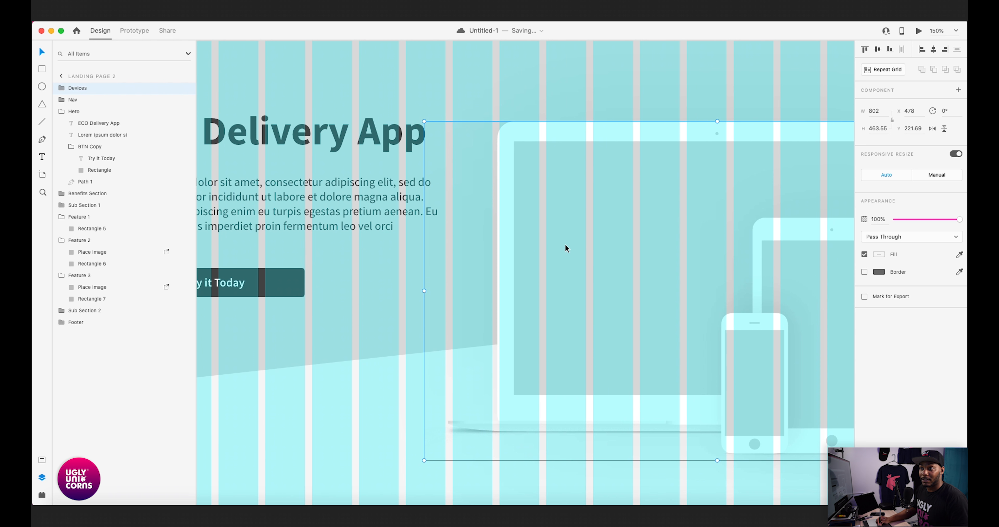
key("Right")
key("Right")
key("Right")
key("Right")
key("Right")
key("Right")
key("super+equal")
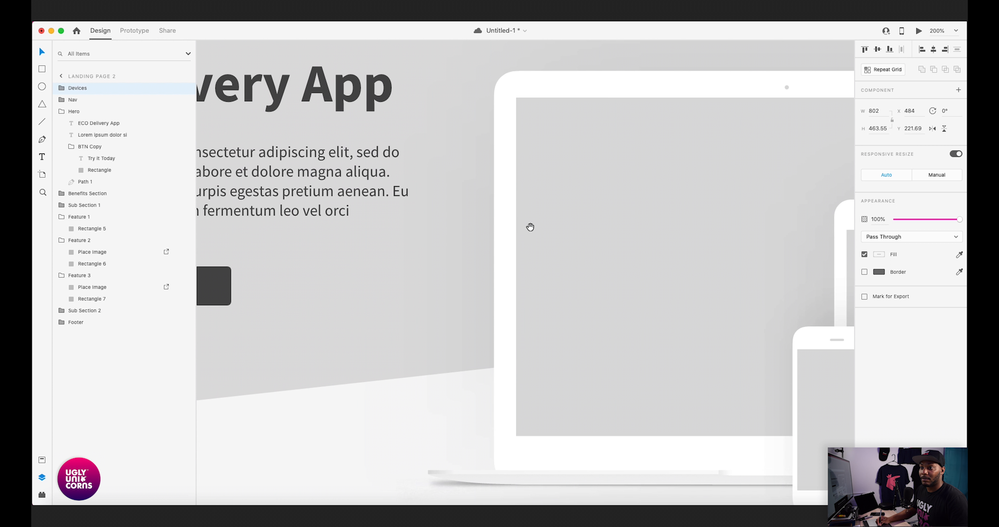
key("Left")
key("Left")
key("Left")
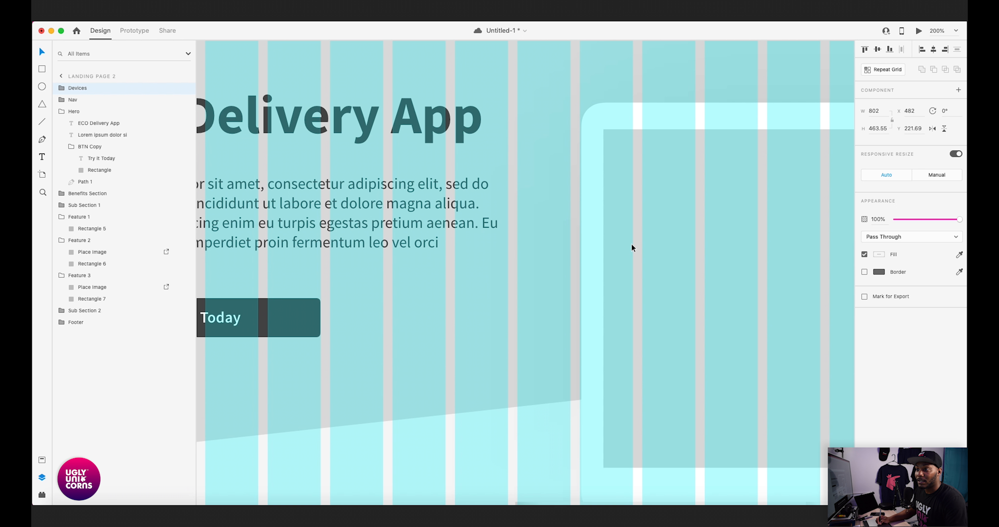
key("super+minus")
key("super+minus")
key("super+minus")
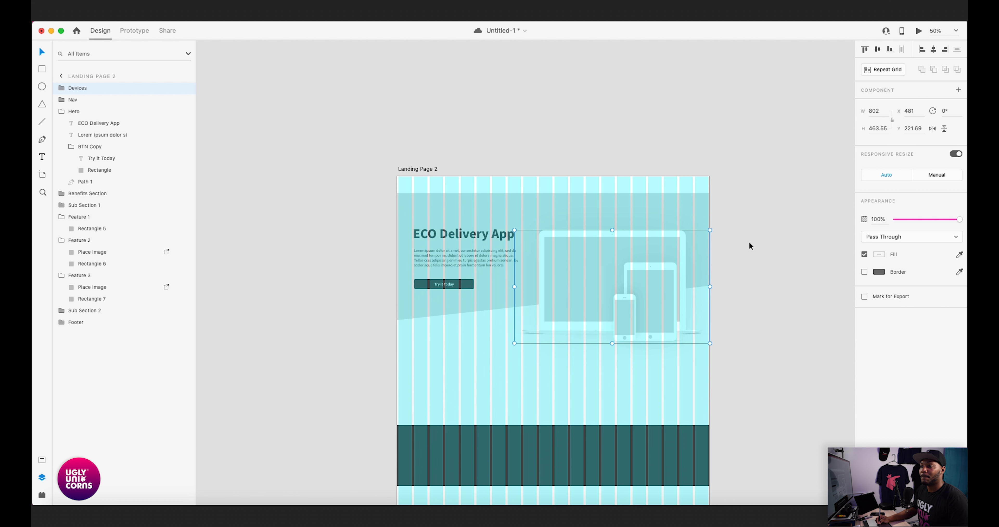
- Move the Devices group up beside the hero text to Y 126.69, keeping X at 481
left_click(746, 242)
scroll(669, 251, "left", 3)
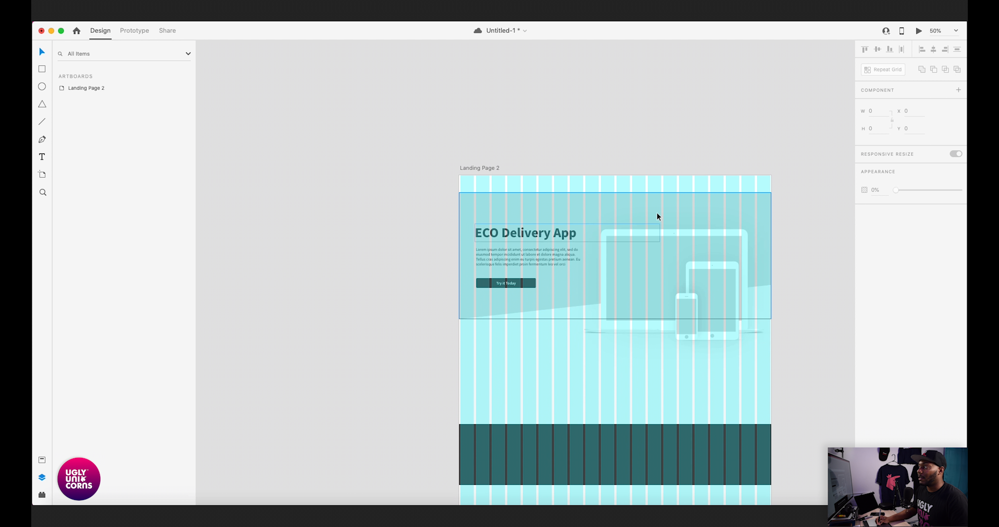
left_click_drag(661, 269, 661, 248)
left_click_drag(433, 302, 468, 295)
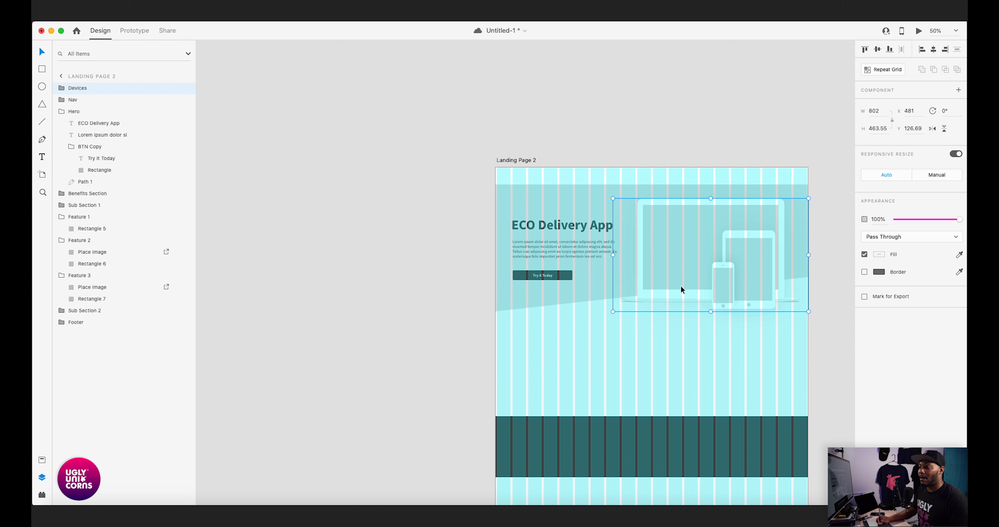
- Examine the hero text, button, slanted edge and device mockups against the column grid, close up and as a whole
scroll(629, 301, "up", 10)
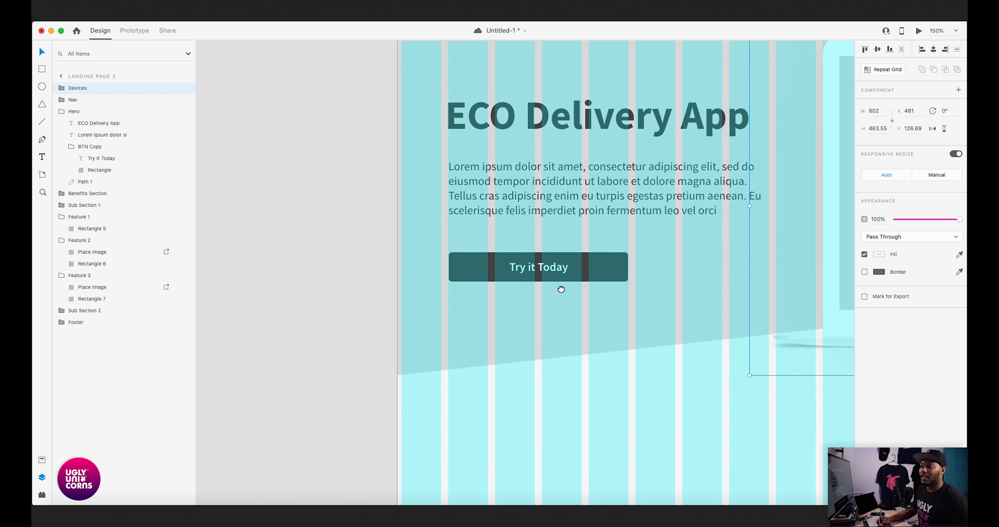
left_click(541, 307)
scroll(547, 301, "down", 10)
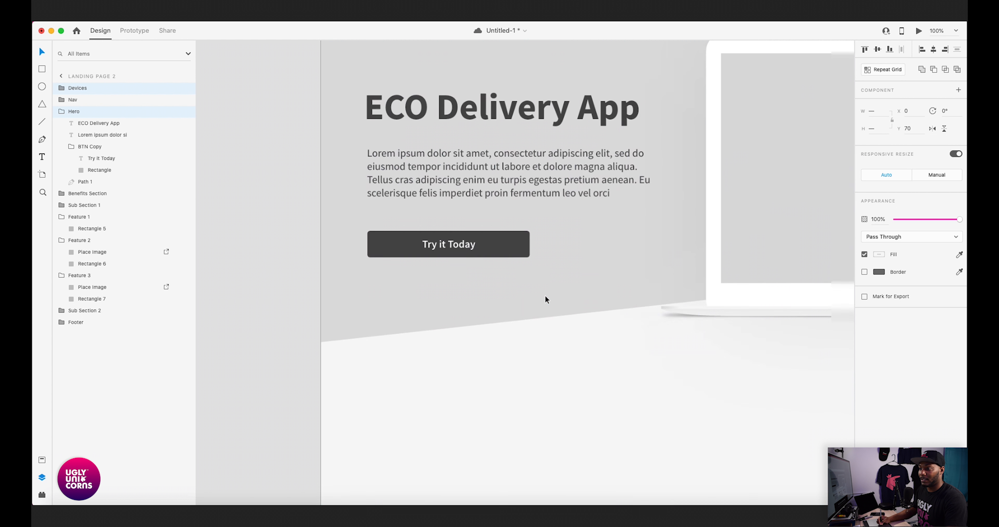
left_click(440, 298)
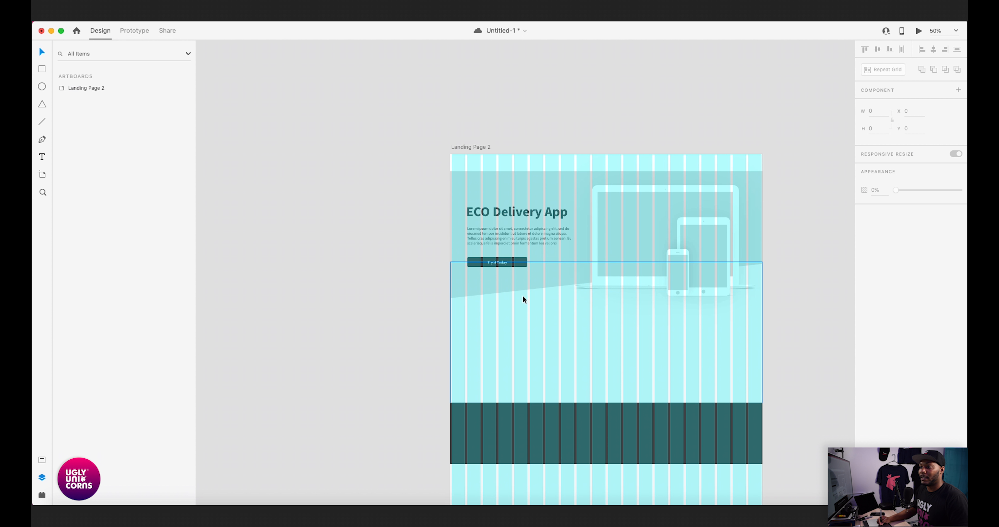
key("super+equal")
key("super+equal")
key("super+shift+apostrophe")
scroll(683, 292, "right", 3)
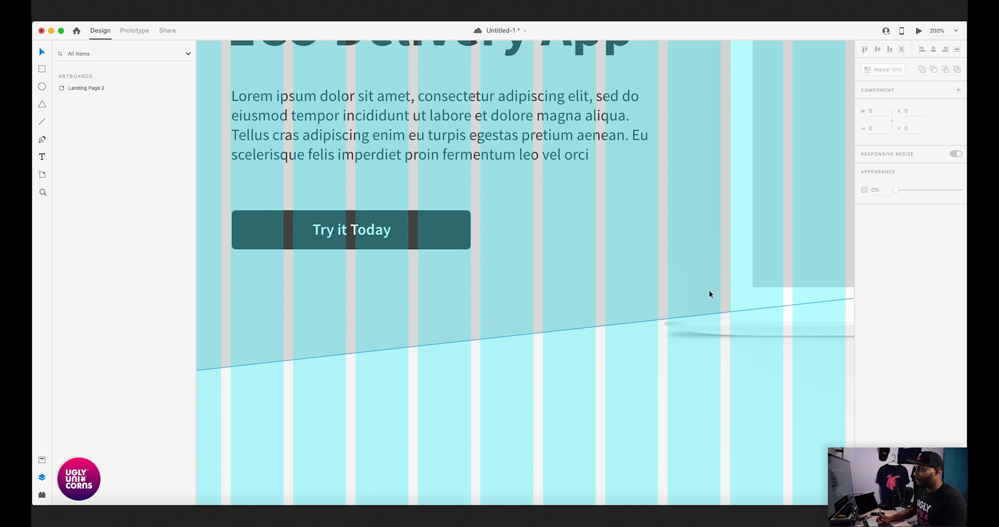
scroll(709, 290, "down", 5)
scroll(677, 263, "right", 3)
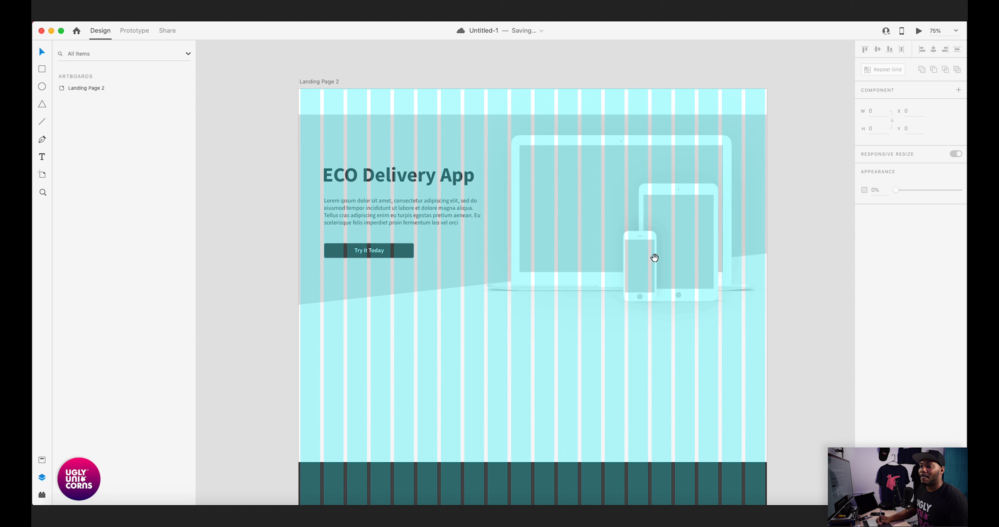
scroll(625, 256, "left", 1)
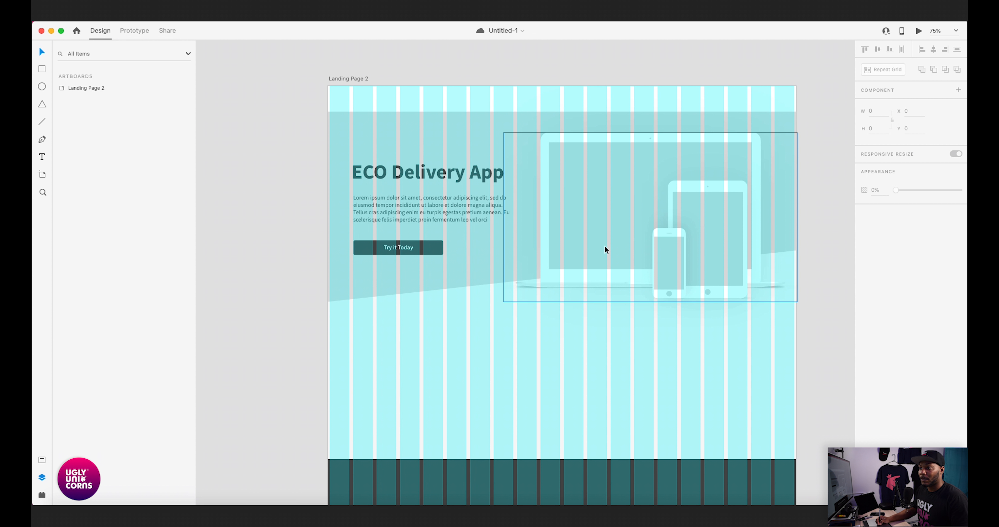
- Lower the Devices group slightly to Y 146.69 and deselect it
left_click_drag(613, 242, 614, 249)
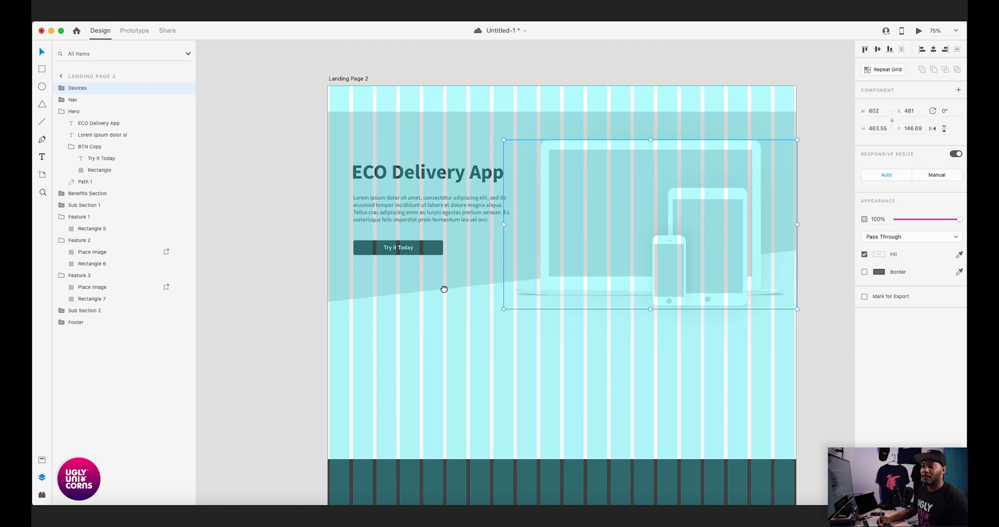
left_click_drag(425, 294, 443, 288)
key("Escape")
key("super+minus")
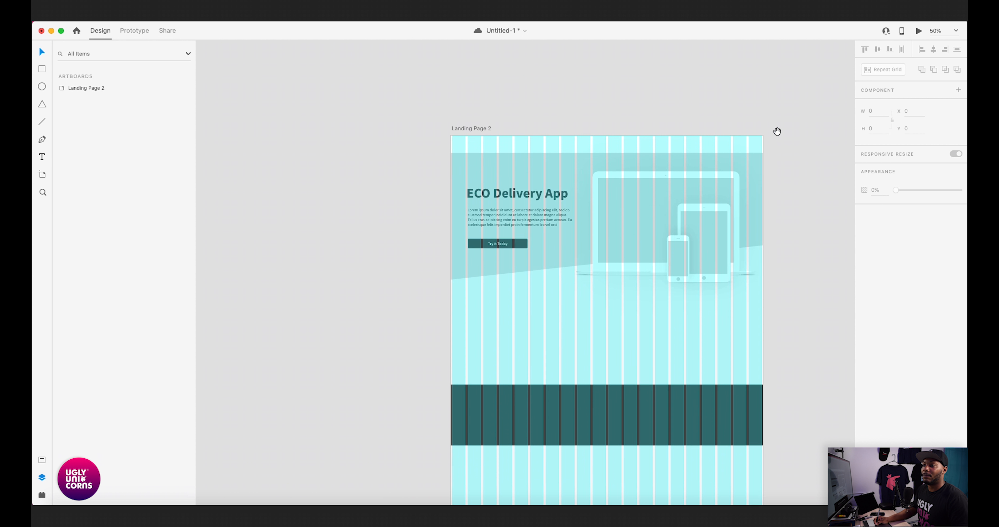
- Hide the layout grid on the Landing Page 2 artboard
left_click_drag(763, 135, 691, 135)
left_click(407, 129)
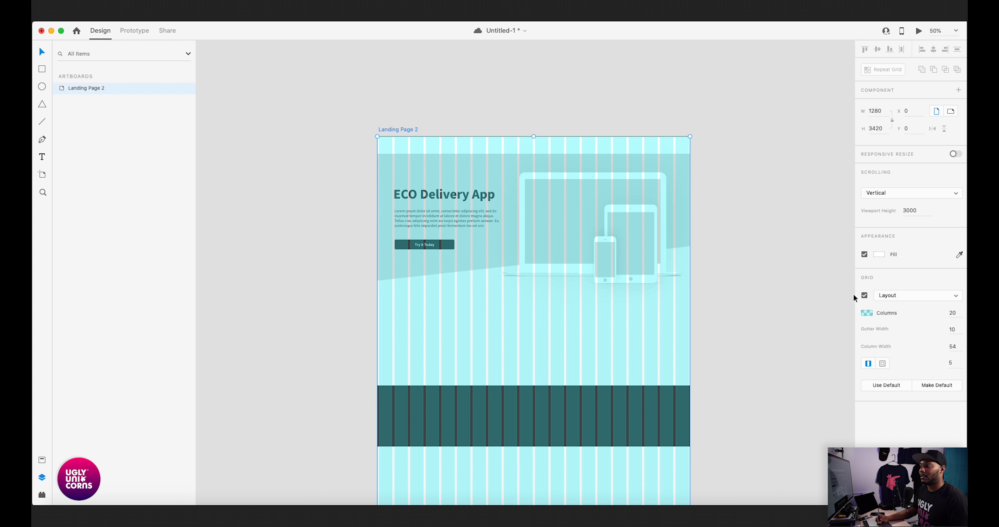
left_click(864, 295)
left_click(777, 272)
left_click_drag(677, 279, 814, 275)
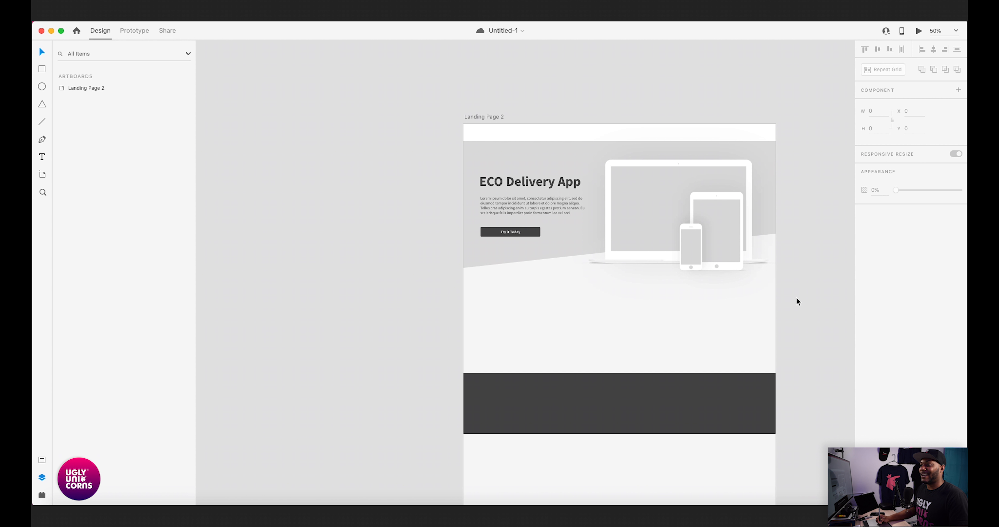
left_click_drag(540, 329, 589, 299)
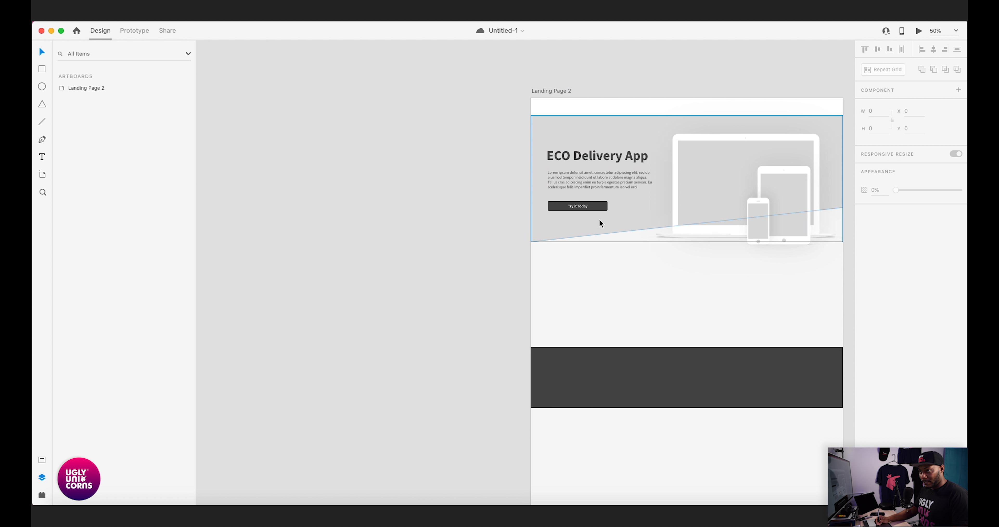
- Add the text "First Benefit Here" inside the Benefits Section, below the hero's slanted edge, and save the document
left_click(568, 280)
double_click(573, 286)
key("t")
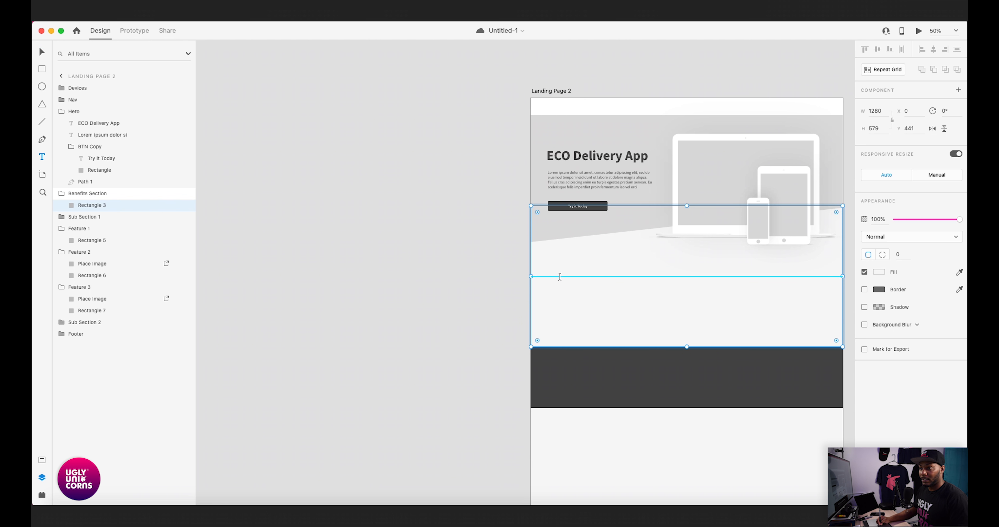
left_click(560, 276)
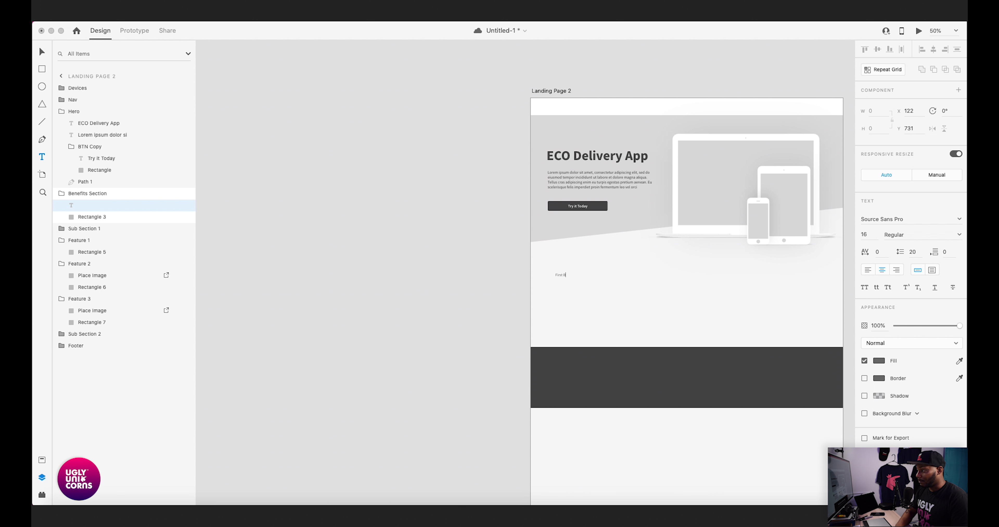
type("First Benefit here")
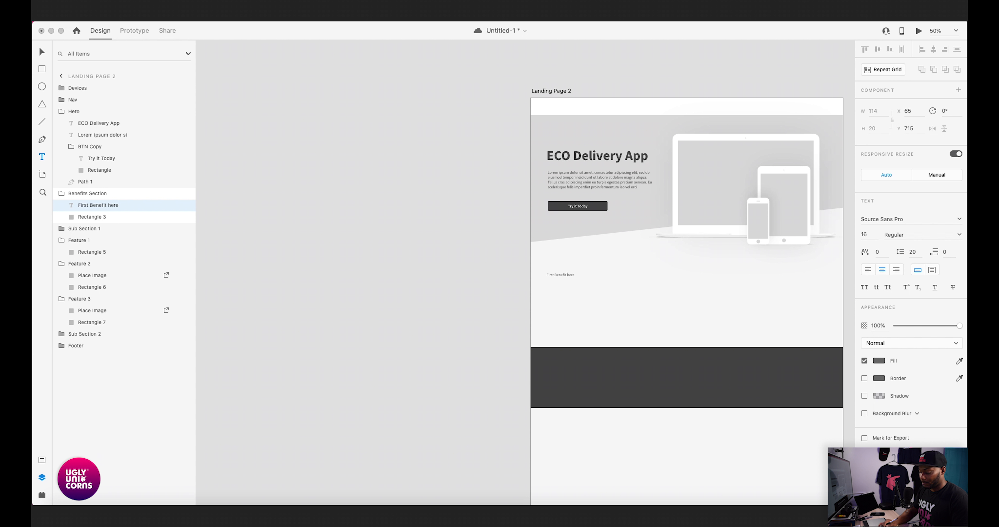
left_click(373, 275)
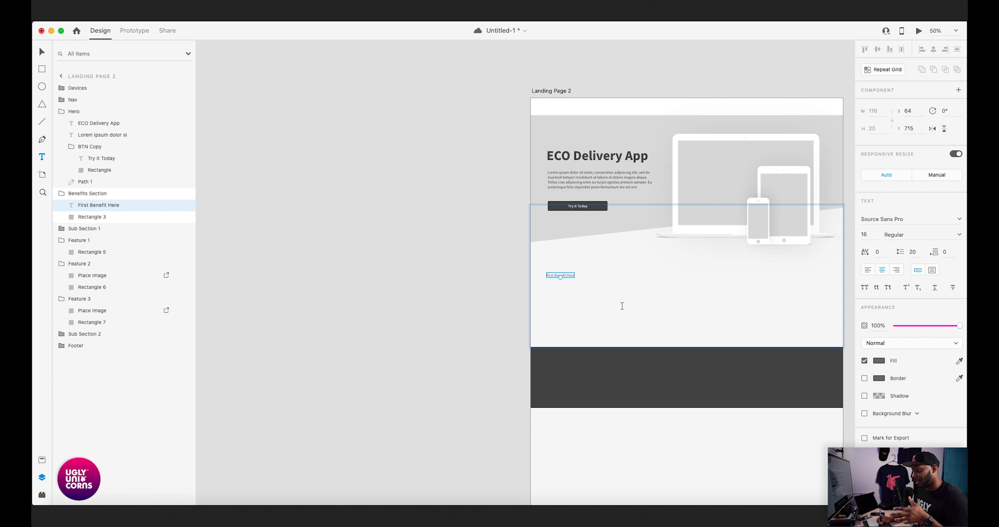
key("super+s")
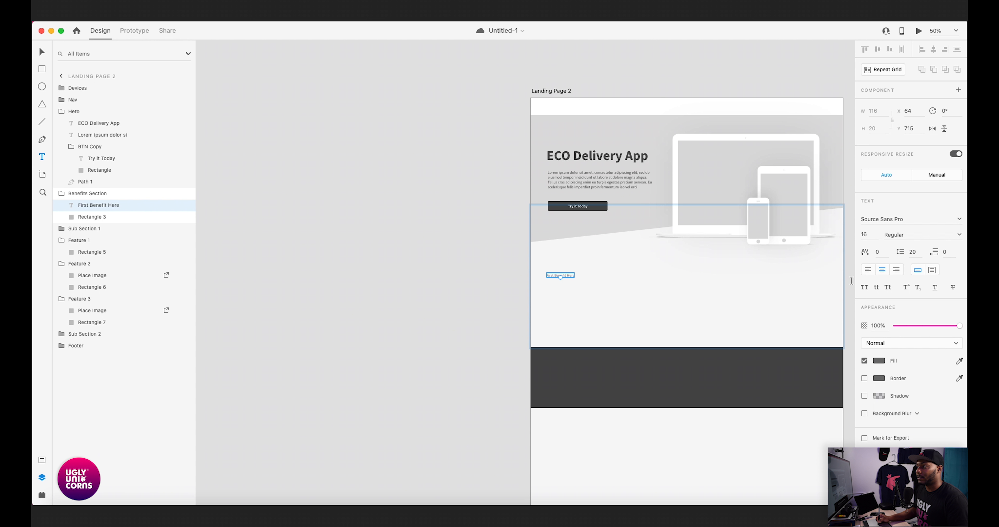
- Set the "First Benefit Here" text to size 25 and Bold weight
left_click(867, 235)
type("25")
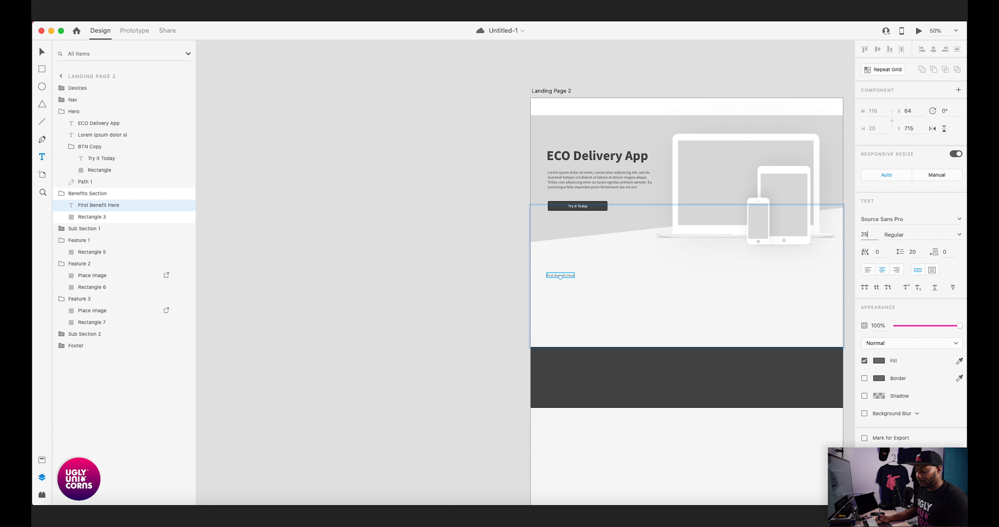
key("Tab")
key("Down")
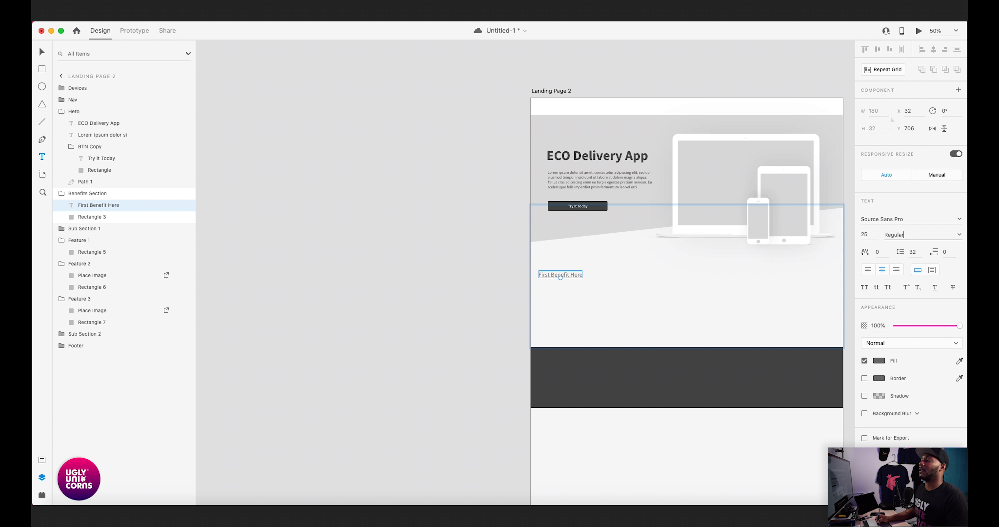
key("Down")
left_click(890, 263)
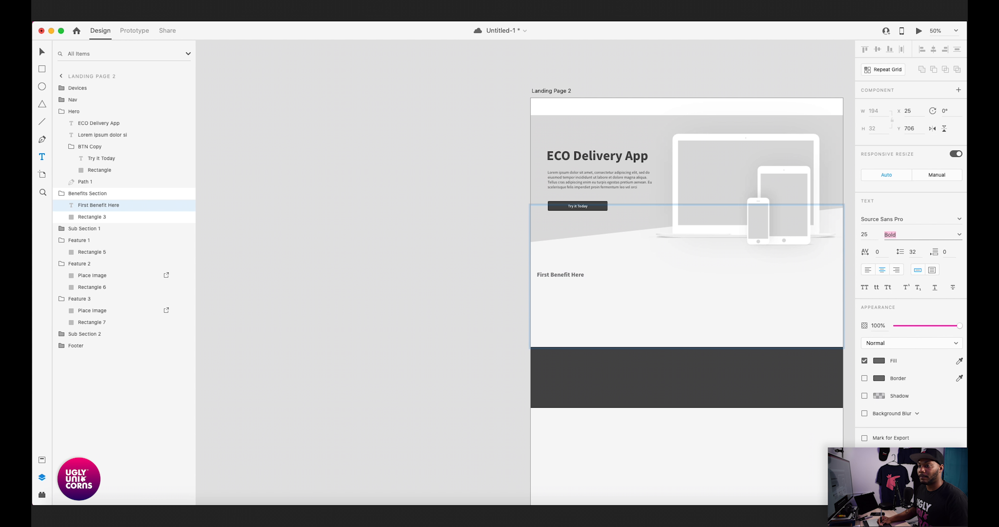
left_click(481, 279)
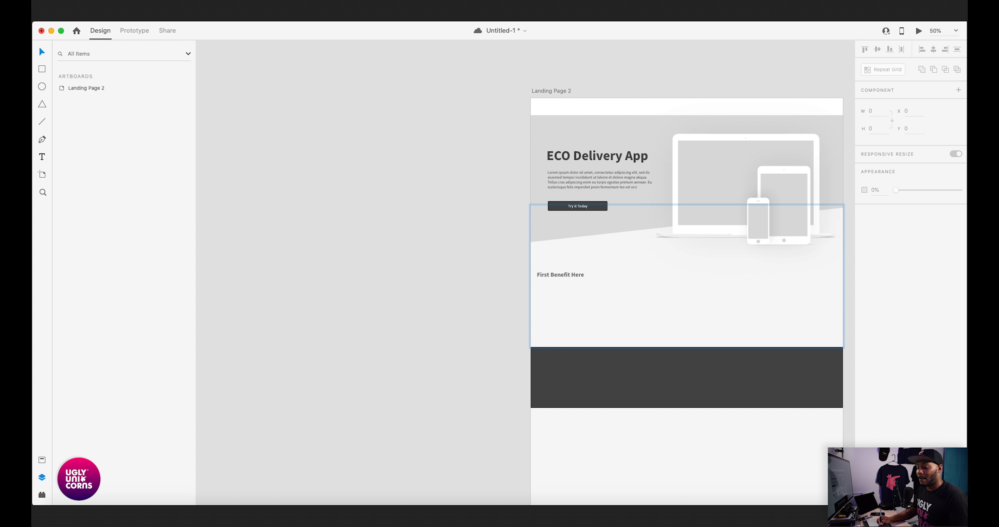
- Show the layout grid on the Landing Page 2 artboard again
left_click(551, 91)
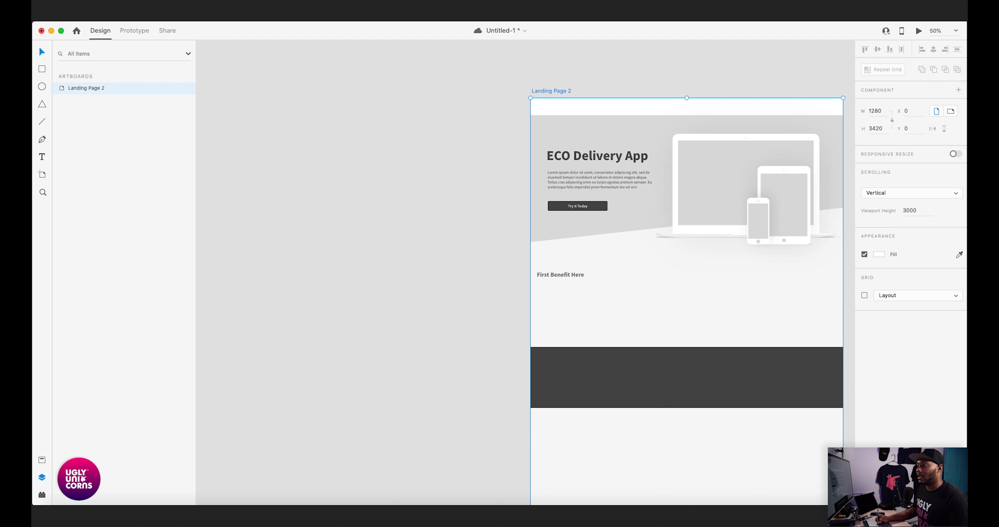
left_click(864, 295)
left_click(481, 280)
key("super+equal")
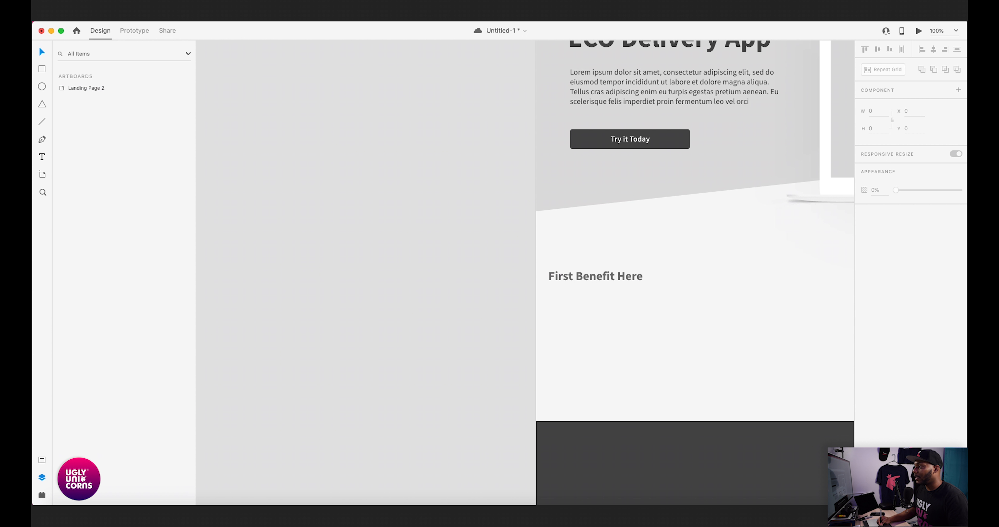
left_click_drag(692, 281, 485, 255)
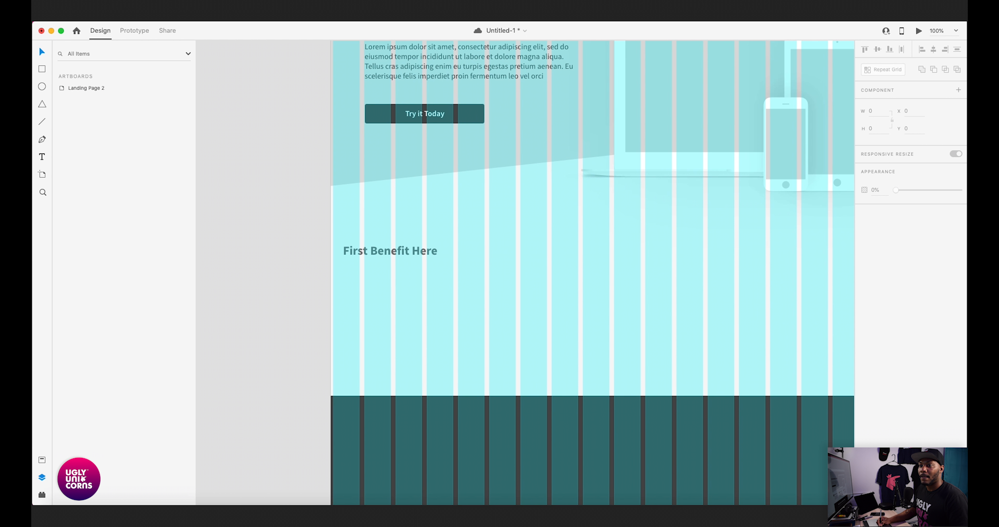
- Move the "First Benefit Here" heading to X 131, keeping it at Y 706, to line up with the grid columns
left_click_drag(407, 266, 467, 265)
left_click(450, 251)
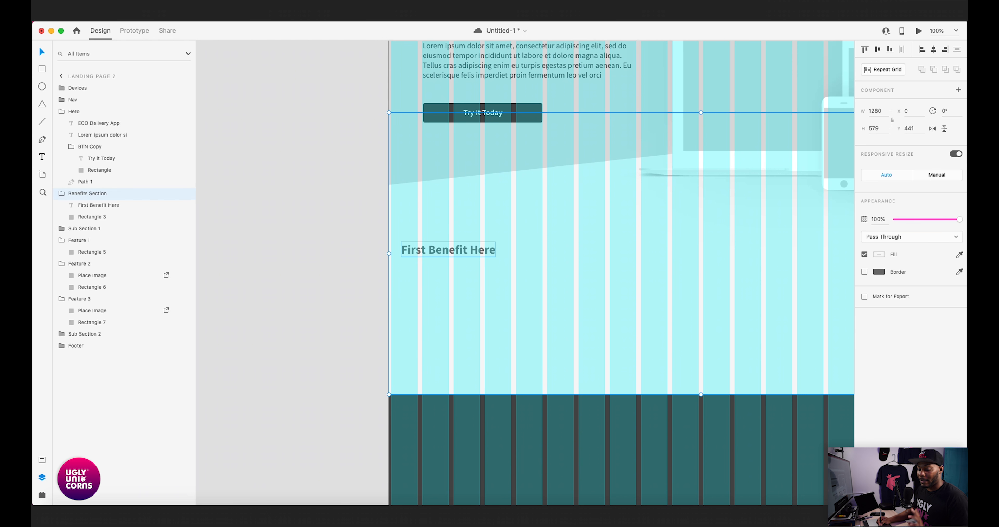
double_click(449, 251)
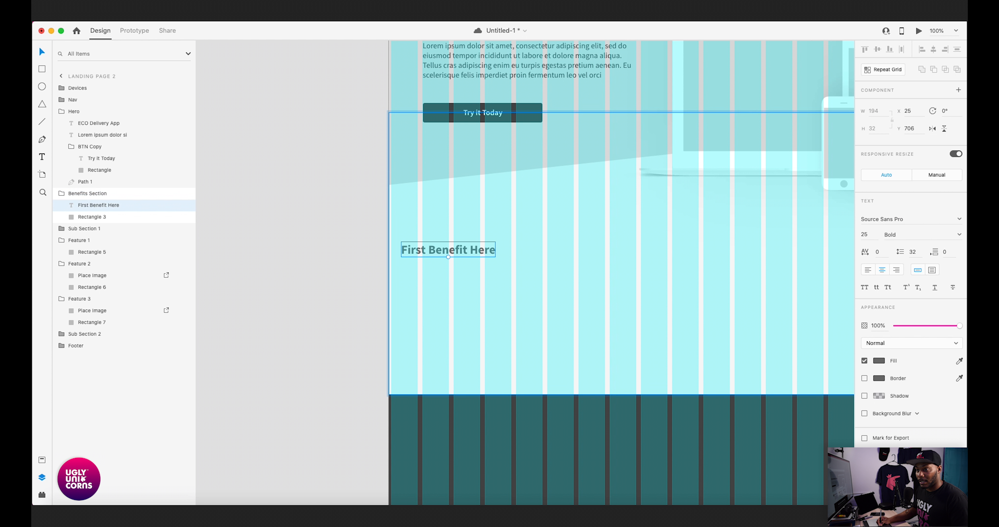
left_click_drag(449, 251, 502, 251)
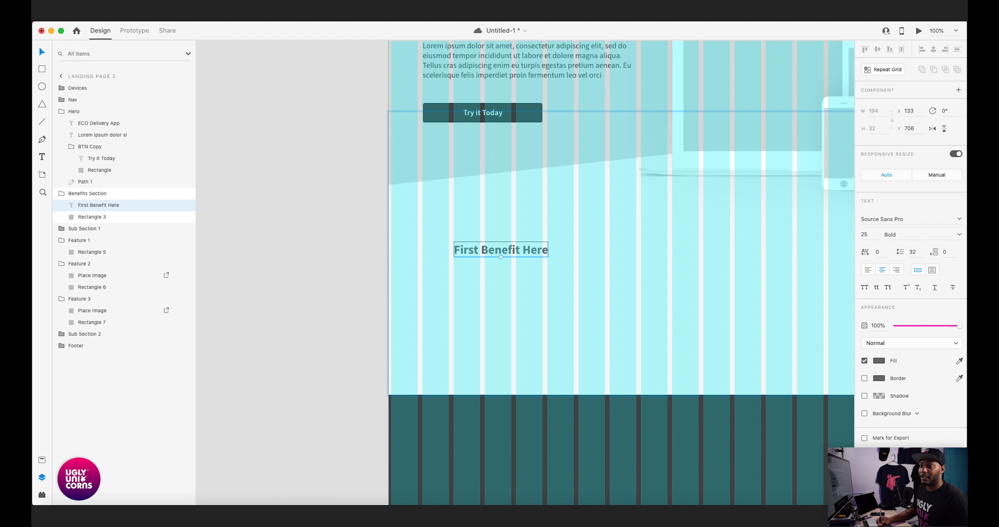
key("Left")
key("Left")
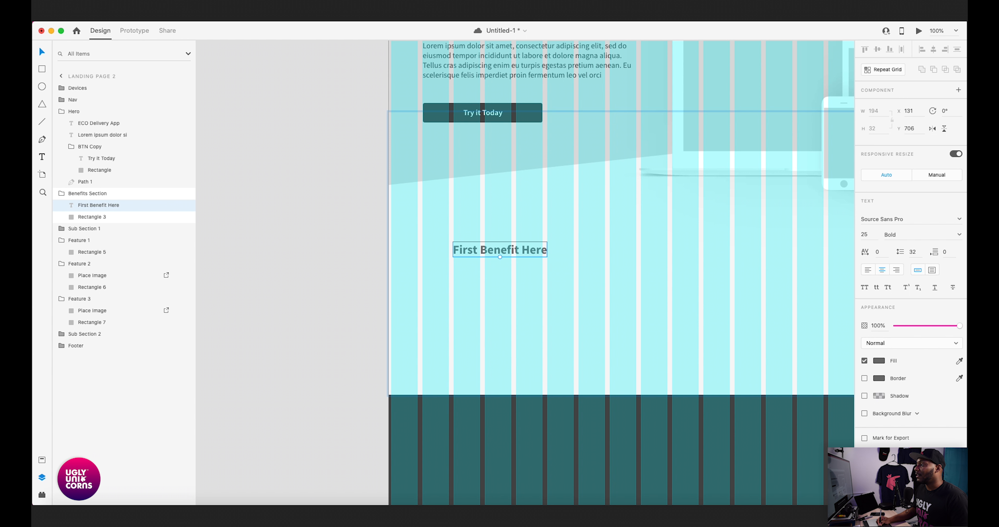
key("super+Tab")
key("super+Tab")
left_click_drag(543, 287, 698, 312)
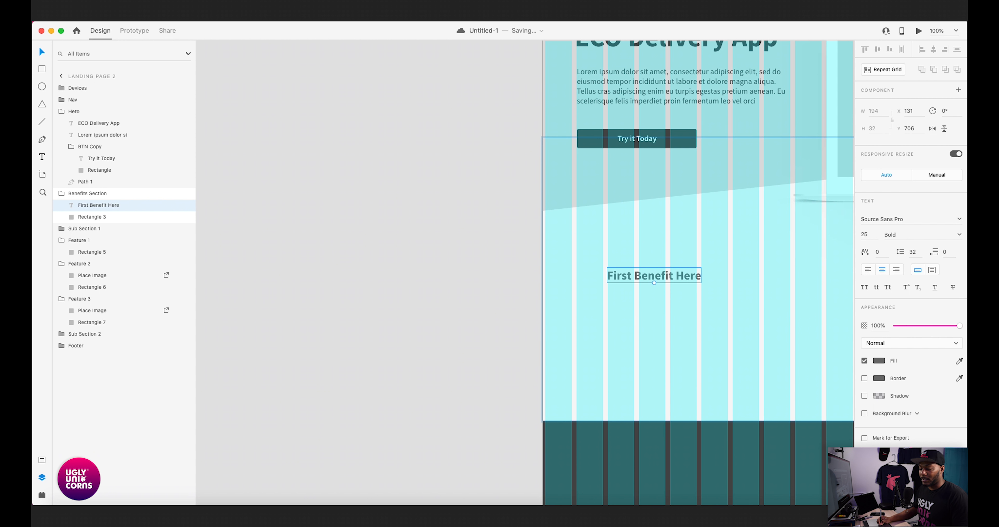
key("super+plus")
left_click_drag(719, 278, 523, 241)
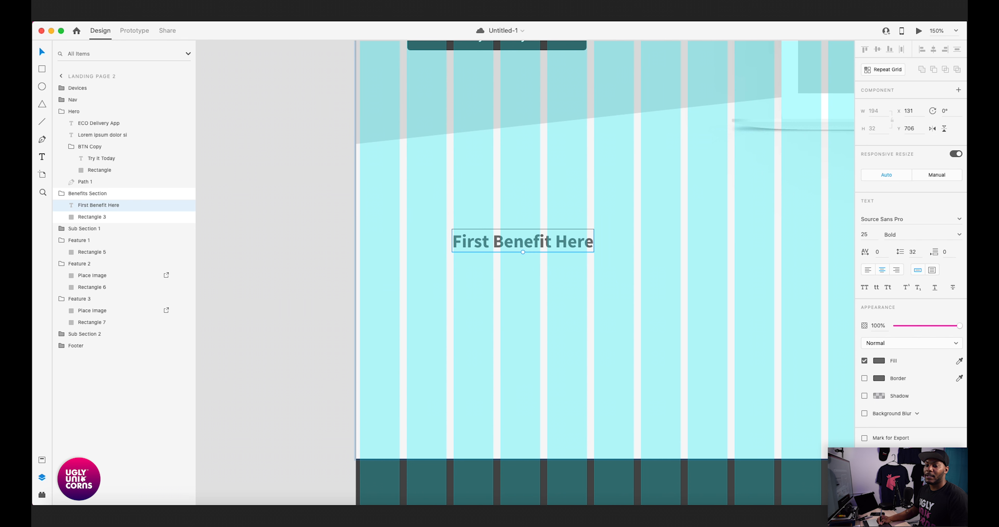
left_click(90, 515)
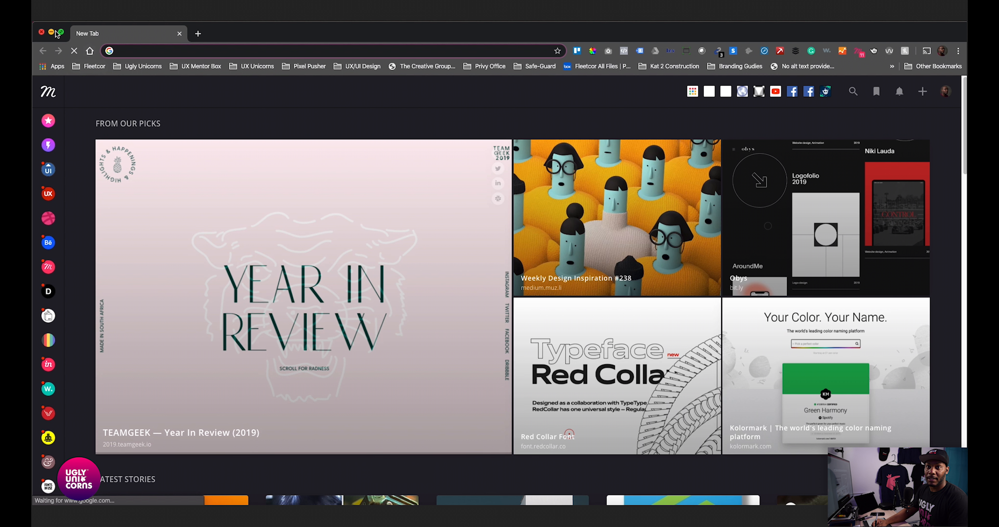
left_click(41, 34)
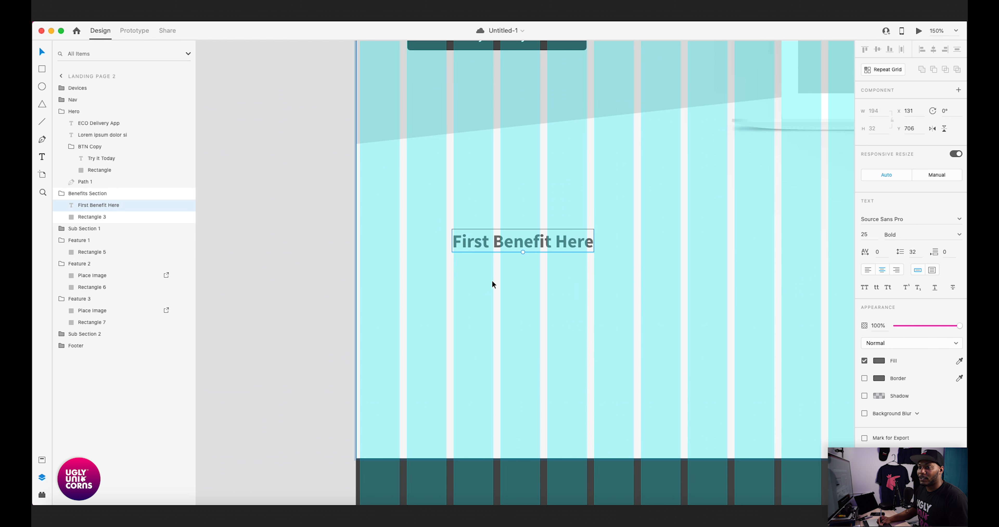
scroll(500, 275, "left", 3)
scroll(528, 287, "down", 3)
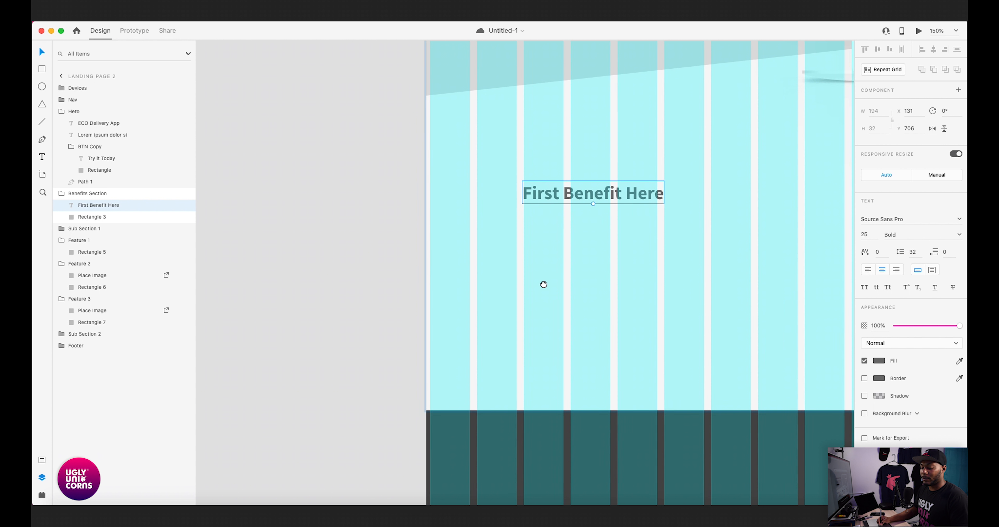
scroll(544, 284, "down", 1)
key("super+Tab")
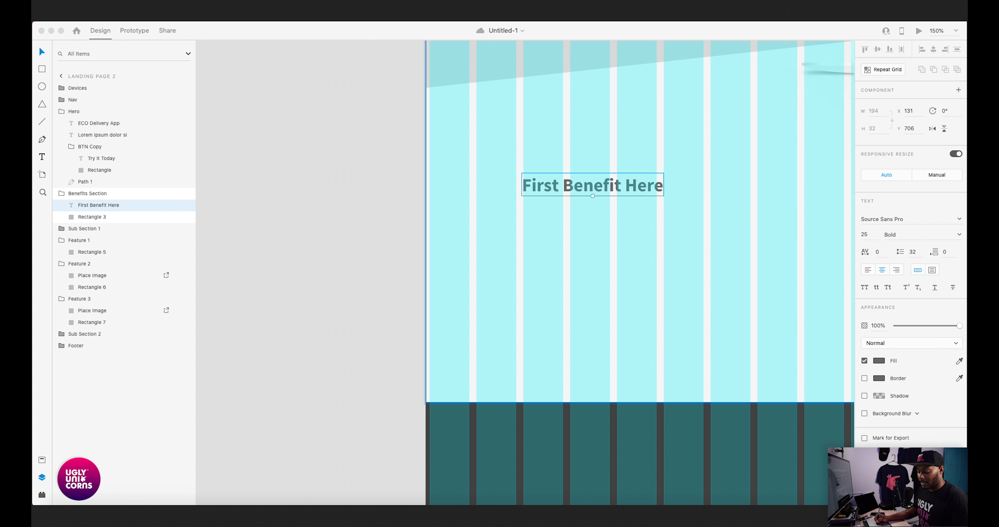
- Paste the Credit Card Icon into the Benefits Section and align it with the second grid column at X 69, Y 656
key("super+v")
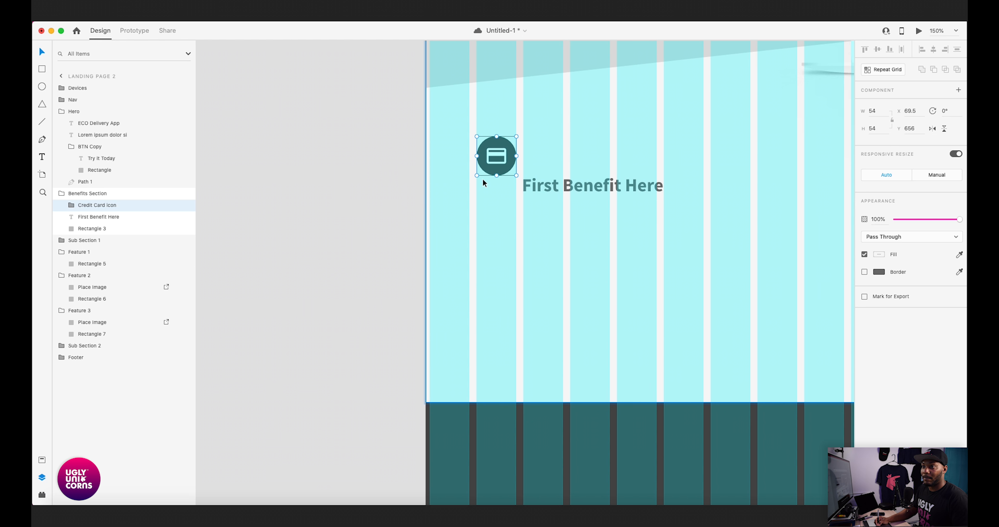
left_click_drag(563, 183, 699, 217)
key("super+equal")
key("super+equal")
key("super+equal")
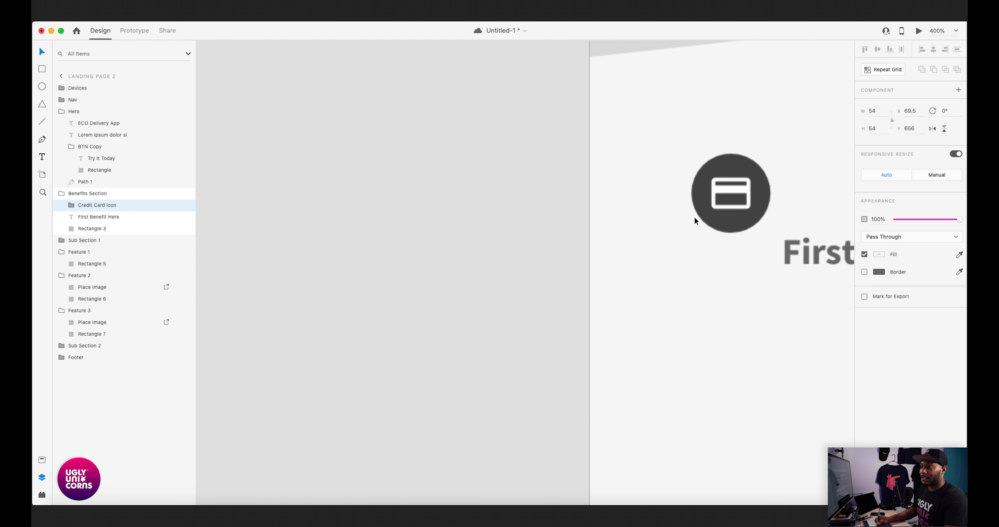
key("shift+super+apostrophe")
left_click_drag(791, 157, 639, 229)
left_click_drag(658, 188, 656, 220)
key("super+equal")
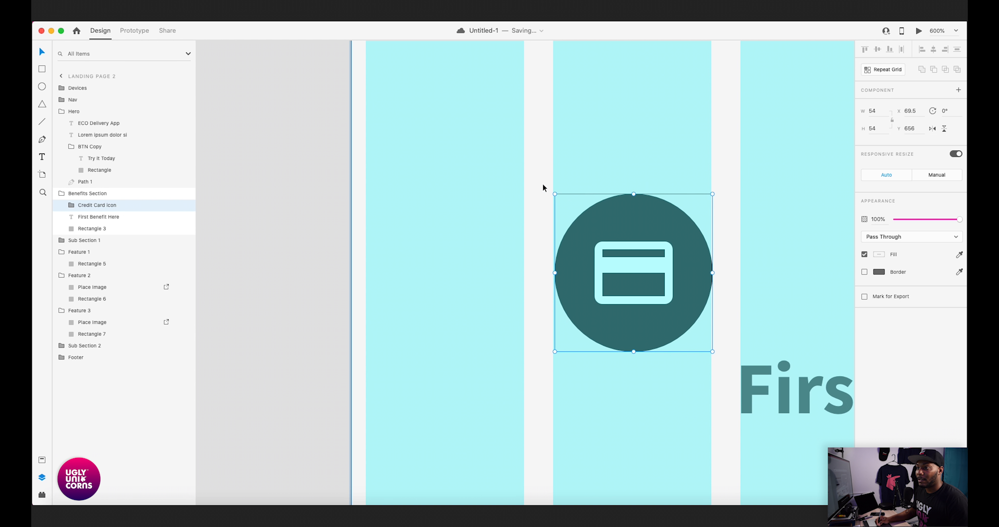
left_click_drag(629, 230, 632, 232)
key("super+minus")
key("super+minus")
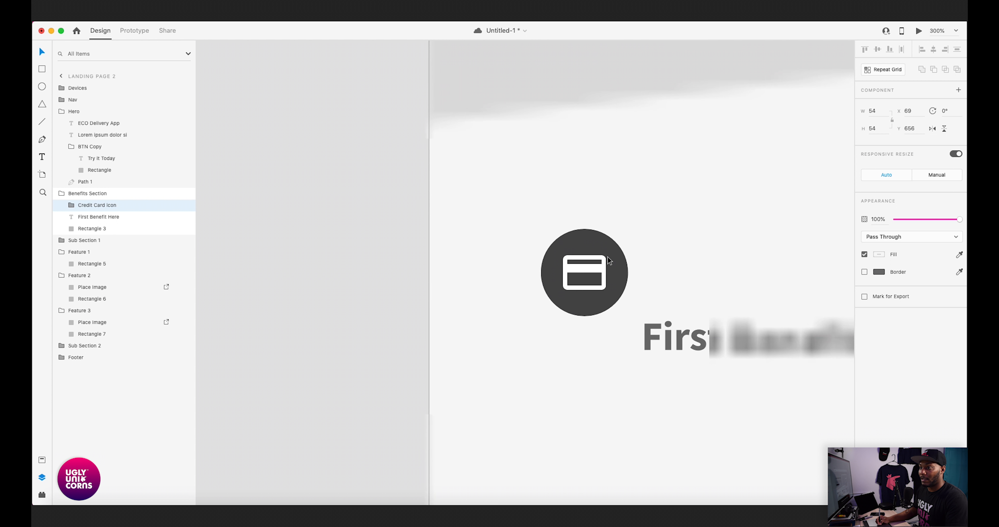
- Move the hero's "Try it Today" button group to X 69 so it lines up with the second grid column
scroll(567, 155, "up", 5)
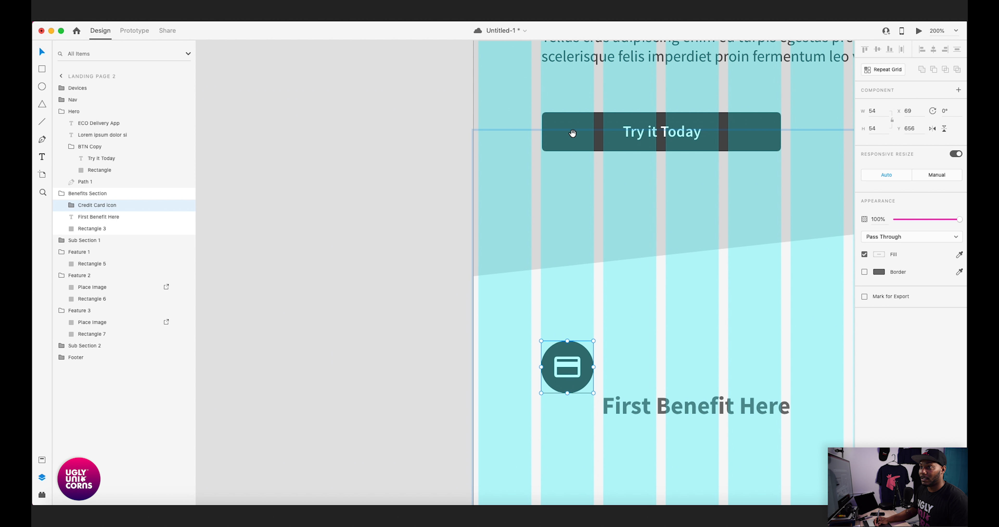
scroll(561, 196, "up", 4)
scroll(562, 190, "down", 1)
key("super+plus")
scroll(612, 155, "up", 3)
left_click(611, 176)
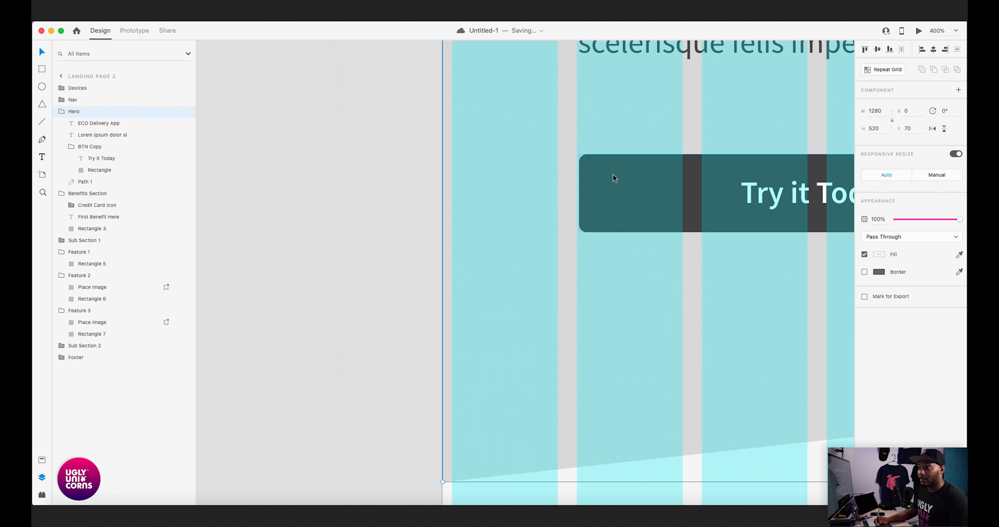
left_click(408, 216)
left_click(607, 171)
double_click(607, 171)
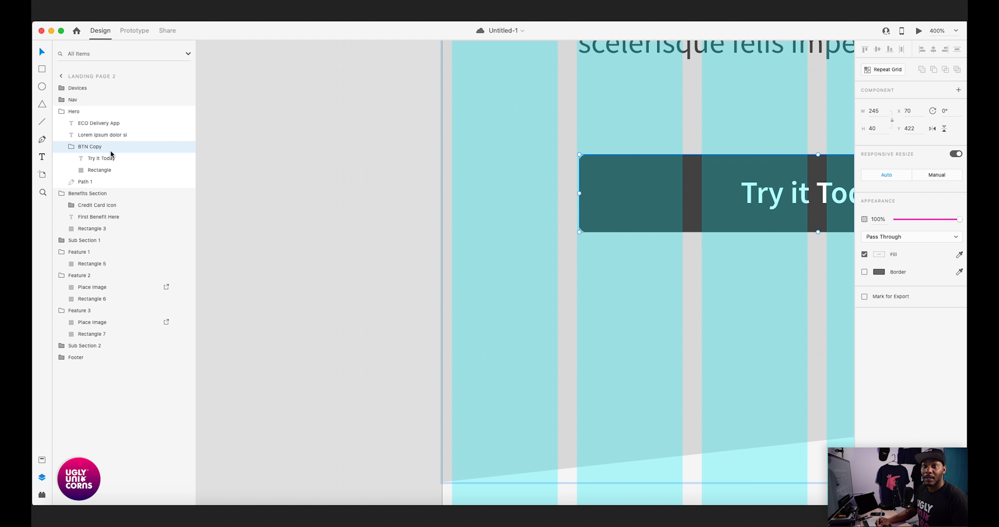
key("Left")
- Check how the credit card icon and the "First Benefit Here" heading line up with the layout grid
left_click_drag(391, 213, 429, 223)
left_click_drag(479, 461, 541, 229)
key("super+minus")
left_click_drag(567, 258, 567, 229)
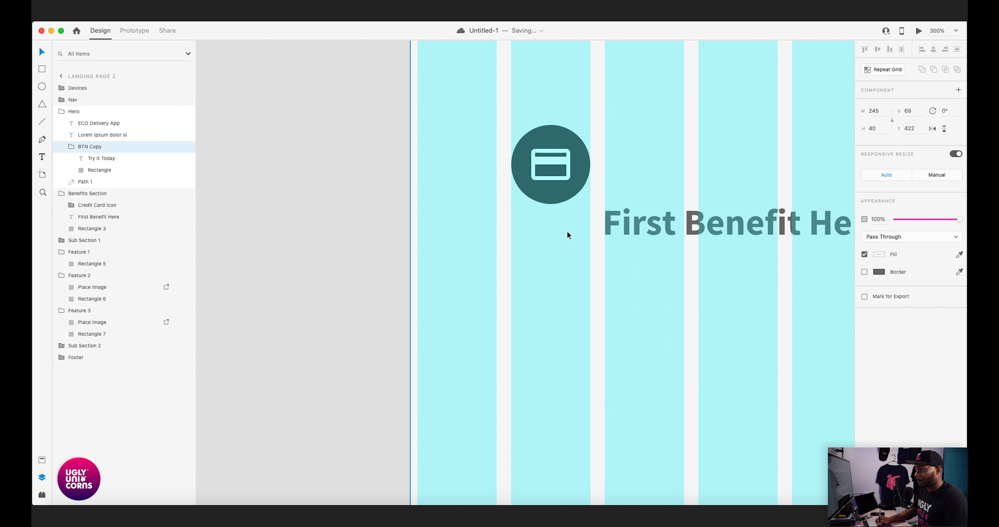
key("super+minus")
key("shift+super+apostrophe")
left_click_drag(551, 277, 561, 245)
left_click(549, 184)
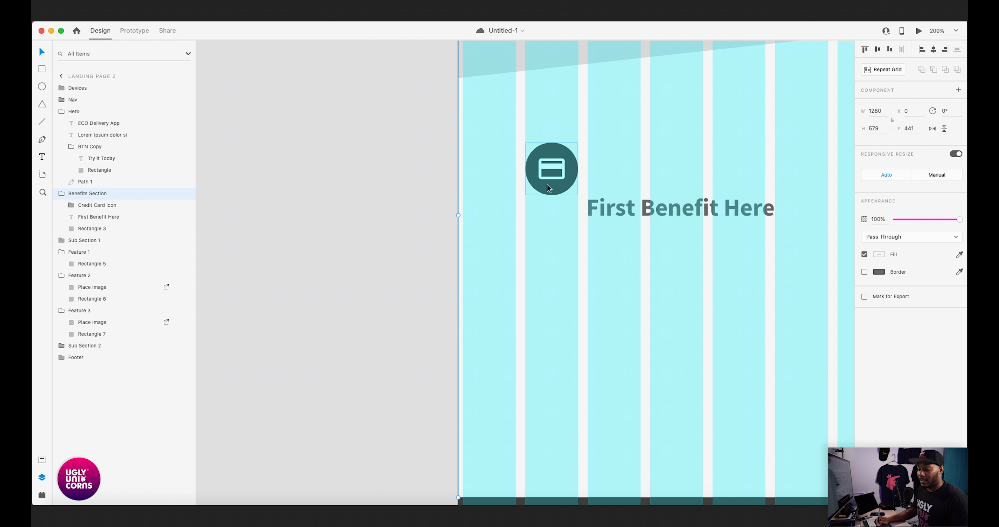
key("super+minus")
left_click_drag(552, 208, 538, 188)
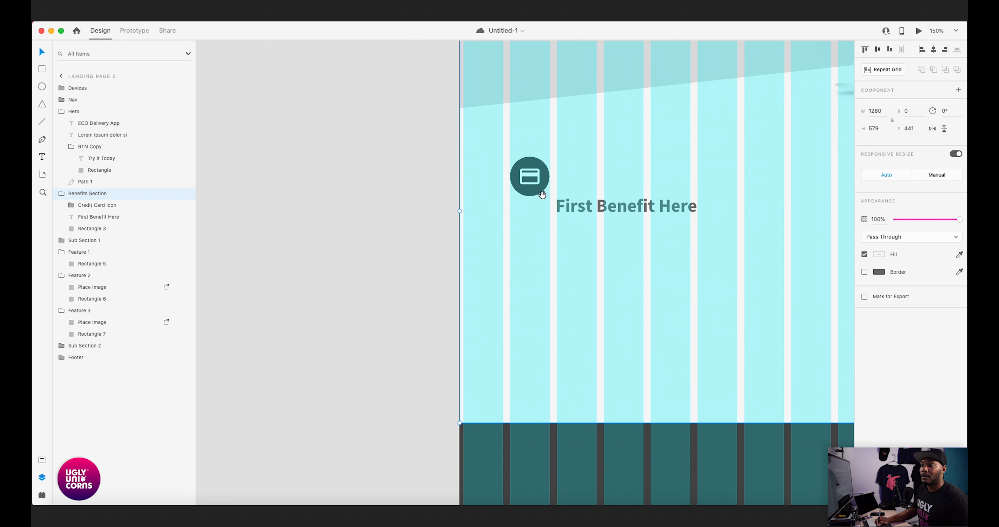
left_click(536, 192, "super")
left_click(384, 231)
- Reduce the height of the Benefits Section's background rectangle to 430, keeping its upper edge in place, and save the document
key("super+minus")
key("super+minus")
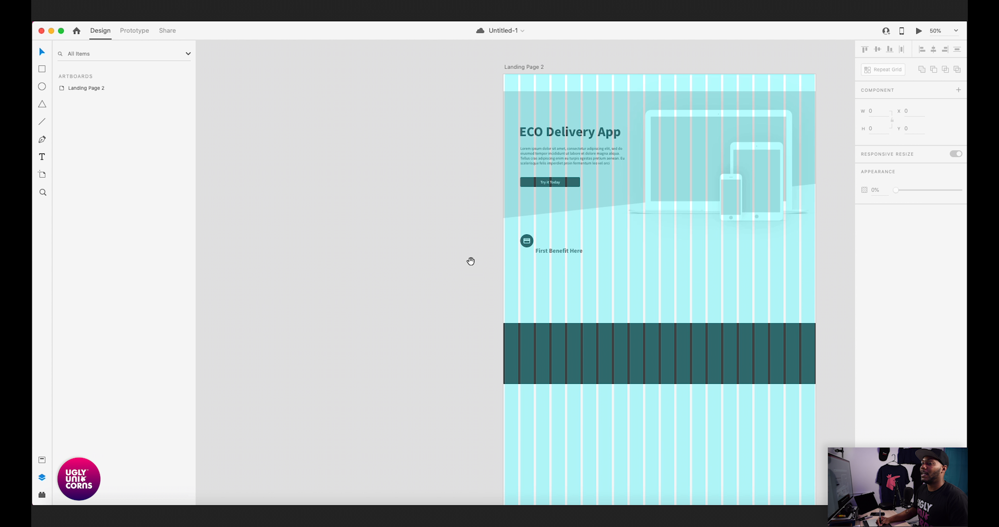
scroll(472, 262, "up", 2)
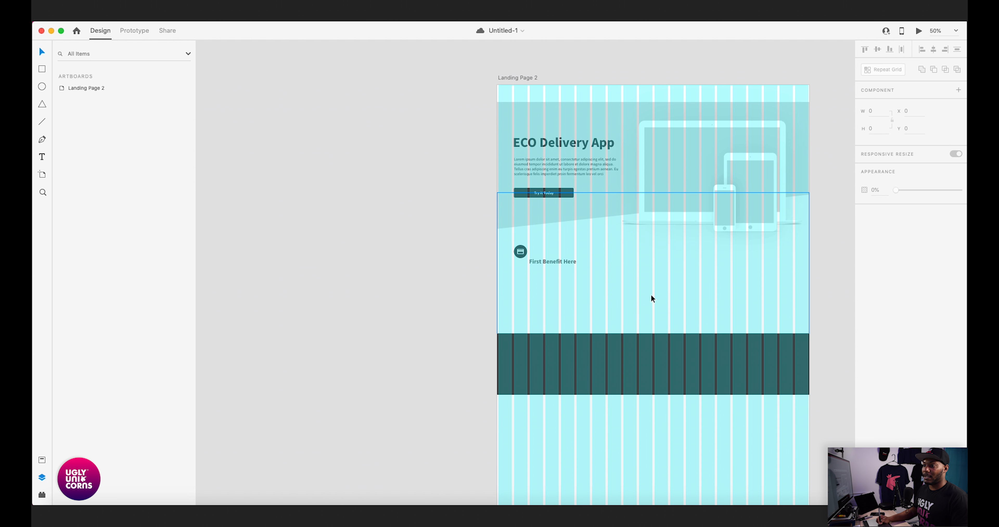
left_click(633, 310)
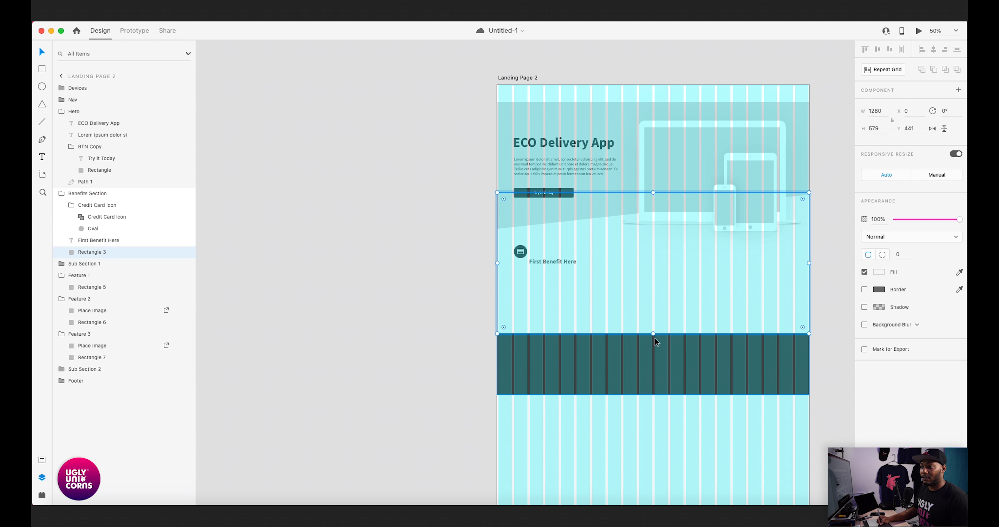
left_click_drag(653, 334, 650, 299)
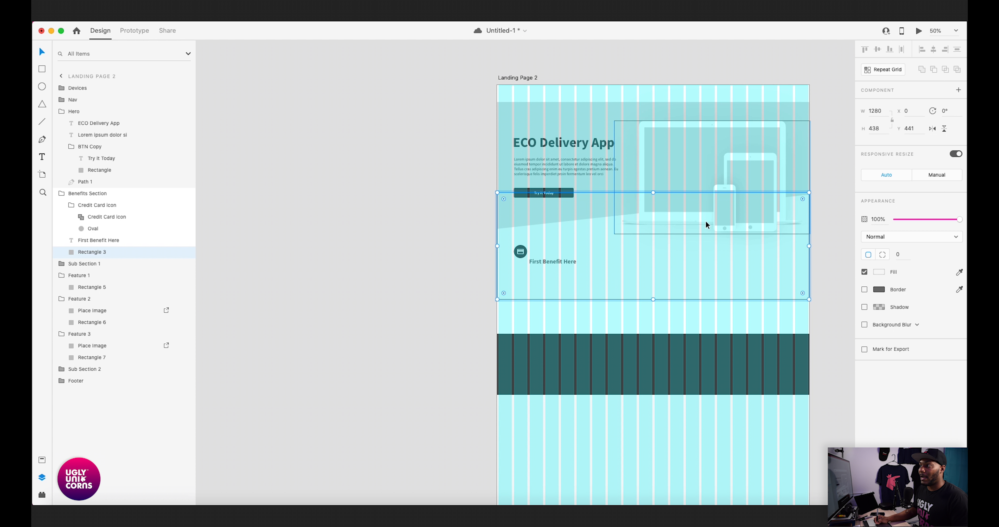
key("BackSpace")
type("0")
key("Return")
left_click(413, 275)
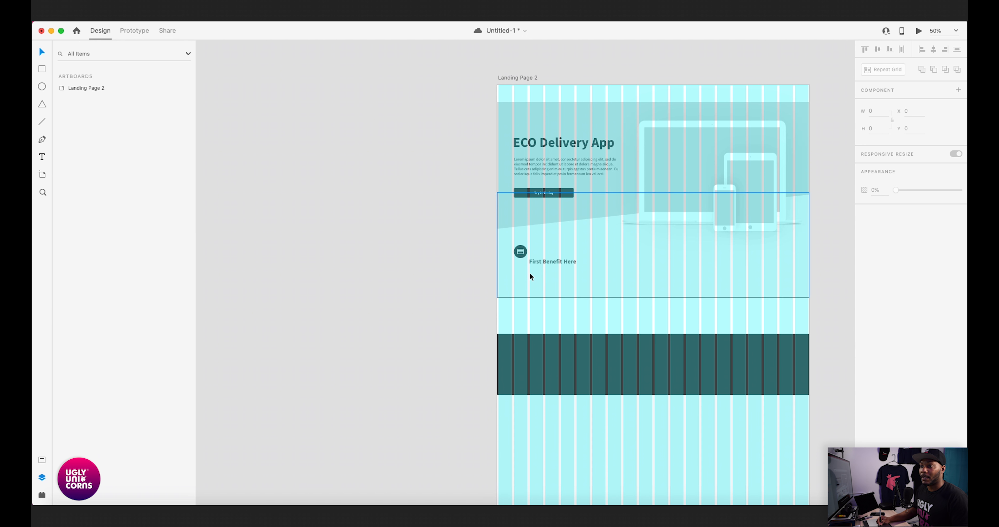
key("super+equal")
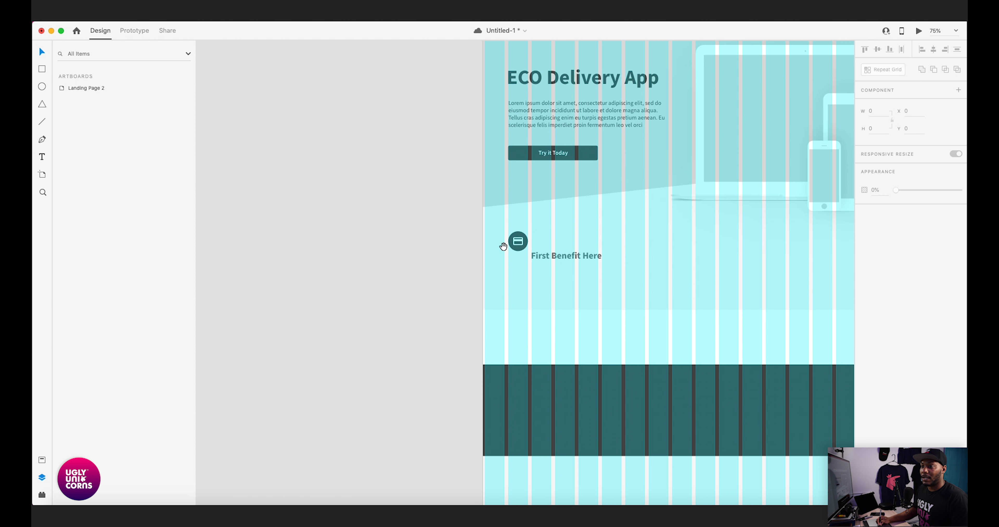
left_click_drag(591, 229, 468, 236)
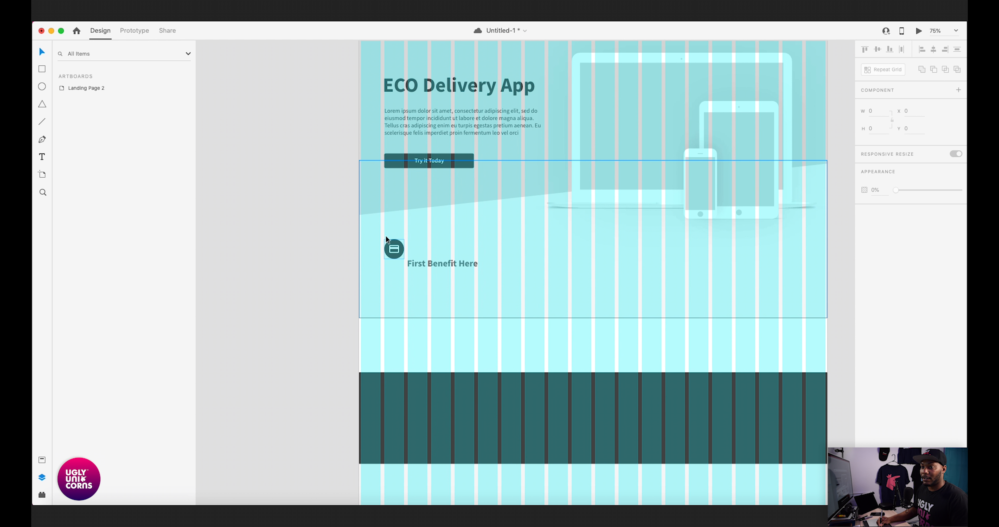
key("super+s")
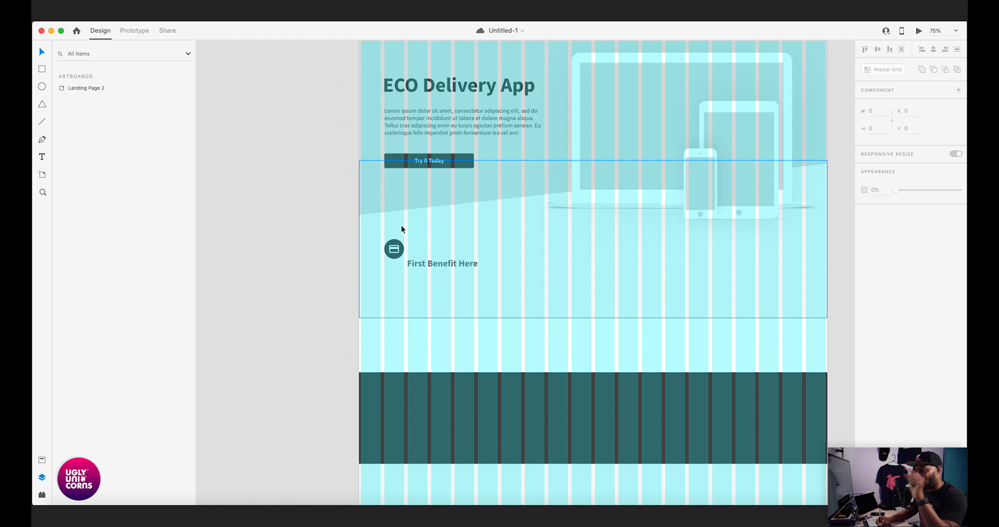
- Shift the "First Benefit Here" heading horizontally to X 133, at the edge of the third grid column
left_click_drag(319, 283, 400, 281)
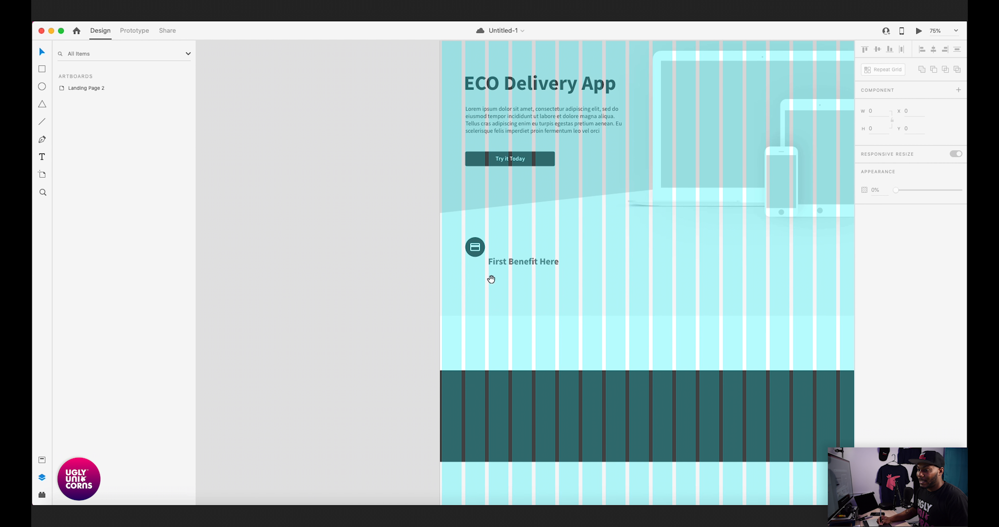
key("super+minus")
key("super+minus")
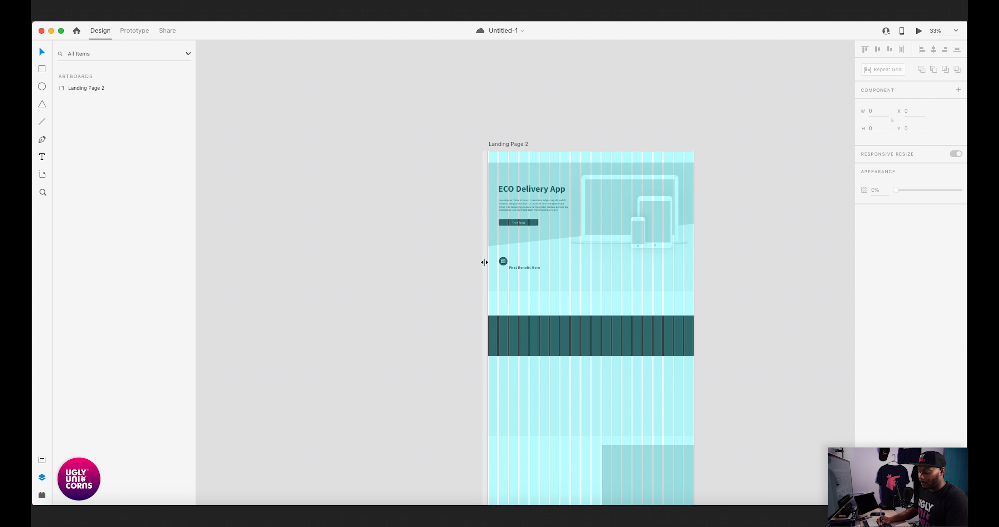
key("super+equal")
key("super+equal")
key("super+equal")
key("super+equal")
key("super+equal")
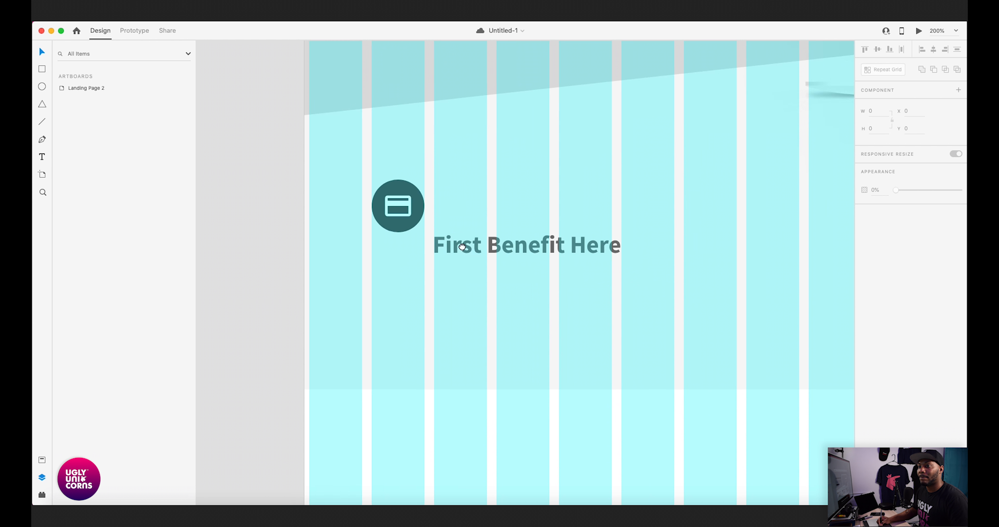
left_click_drag(460, 243, 538, 287)
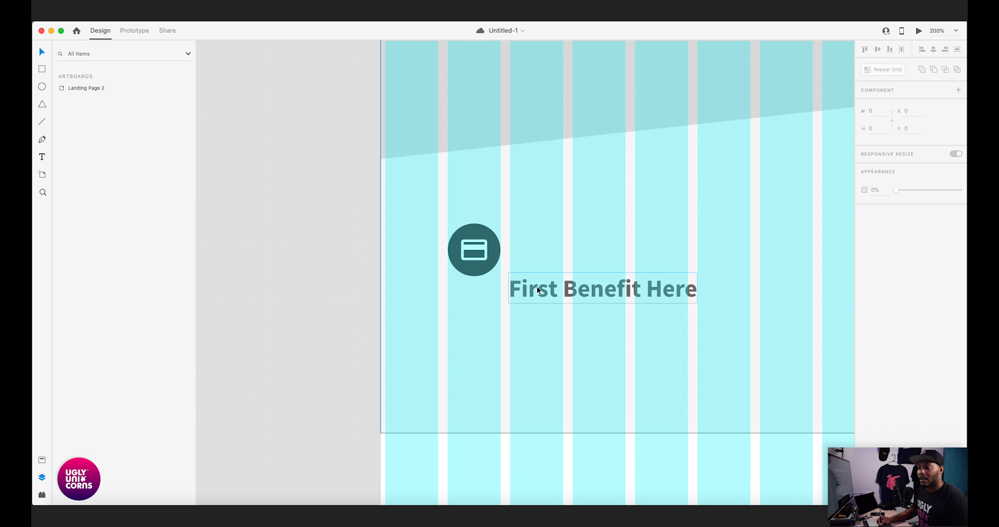
left_click(536, 286)
double_click(531, 287)
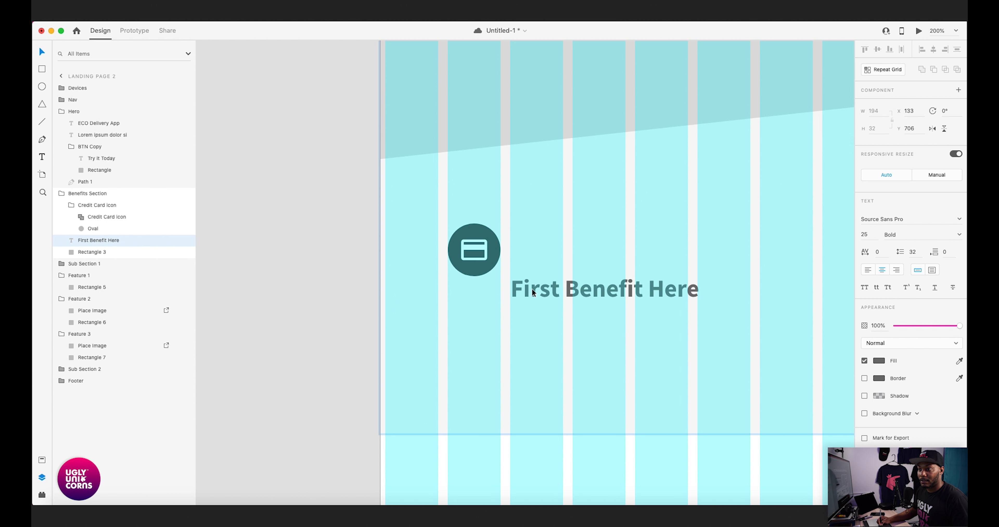
- Raise the "First Benefit Here" heading to Y 667 so it sits beside the credit card icon
key("super+equal")
key("shift+super+apostrophe")
key("super+equal")
key("shift+super+apostrophe")
left_click_drag(521, 299, 526, 226)
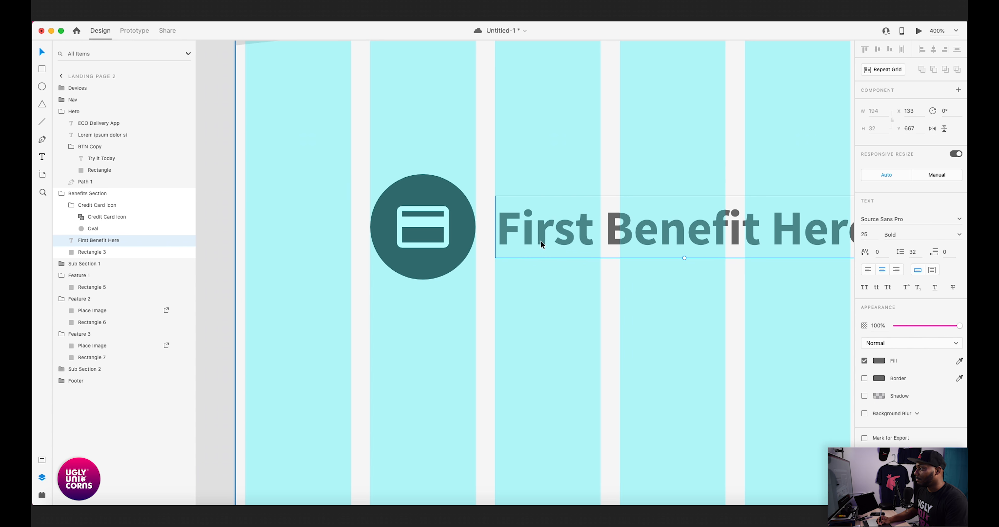
key("super+minus")
key("shift+super+apostrophe")
key("super+minus")
key("super+minus")
key("shift+super+apostrophe")
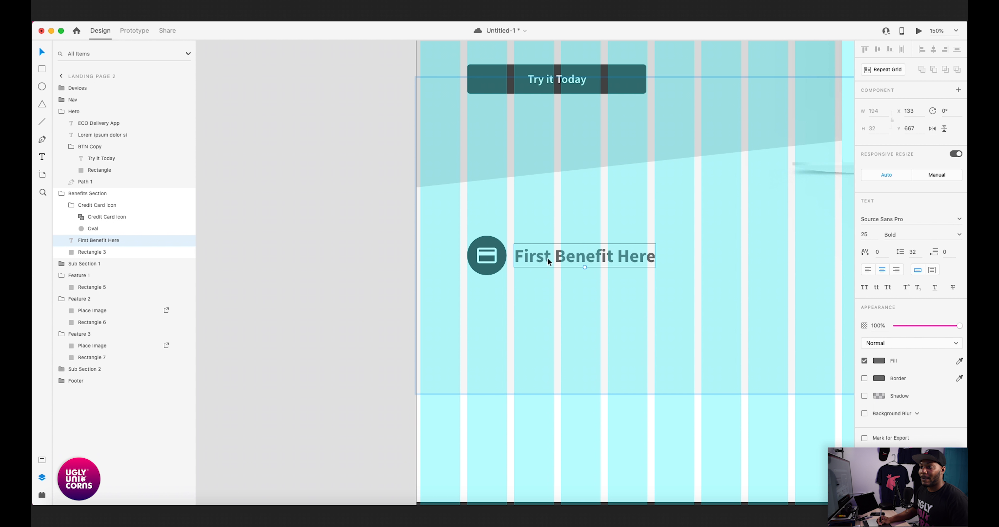
- Paste the size 16 Regular lorem ipsum paragraph into the Benefits Section, directly below the "First Benefit Here" heading
scroll(531, 261, "right", 3)
left_click(490, 276)
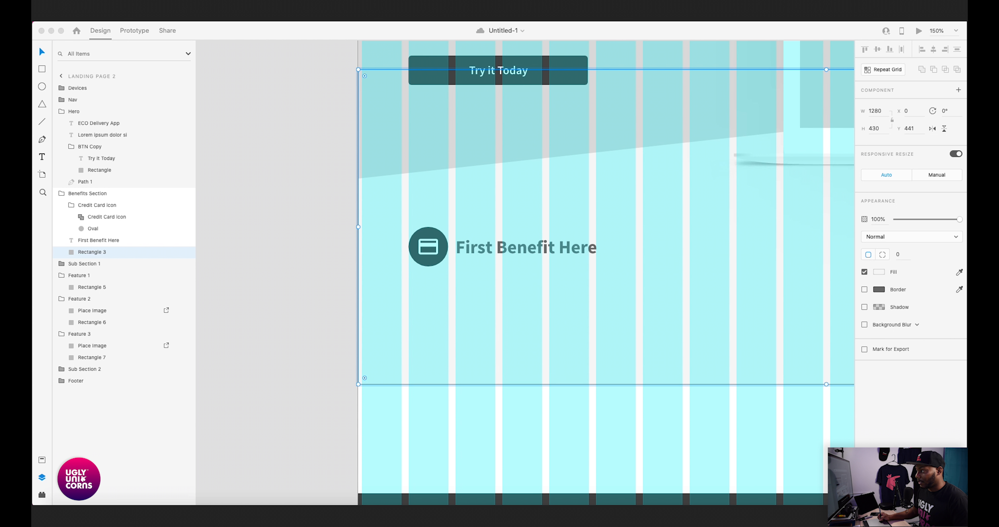
left_click(493, 278)
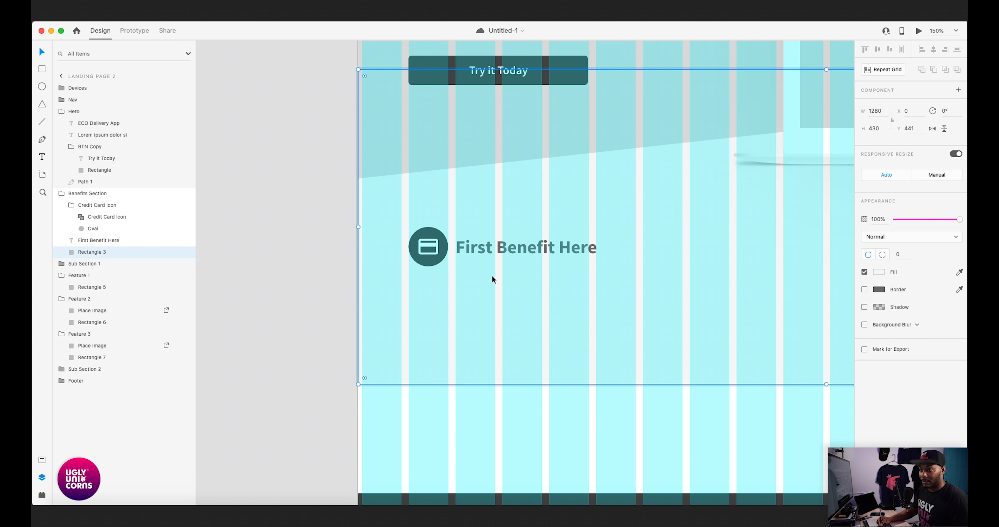
type("Lorem ipsum dolor sit amet, consectetur adipiscing elit, sed do eiusmod tempor incididunt ut labore et dolore magna aliqua. Tellus cras adipiscing enim eu turpis egestas")
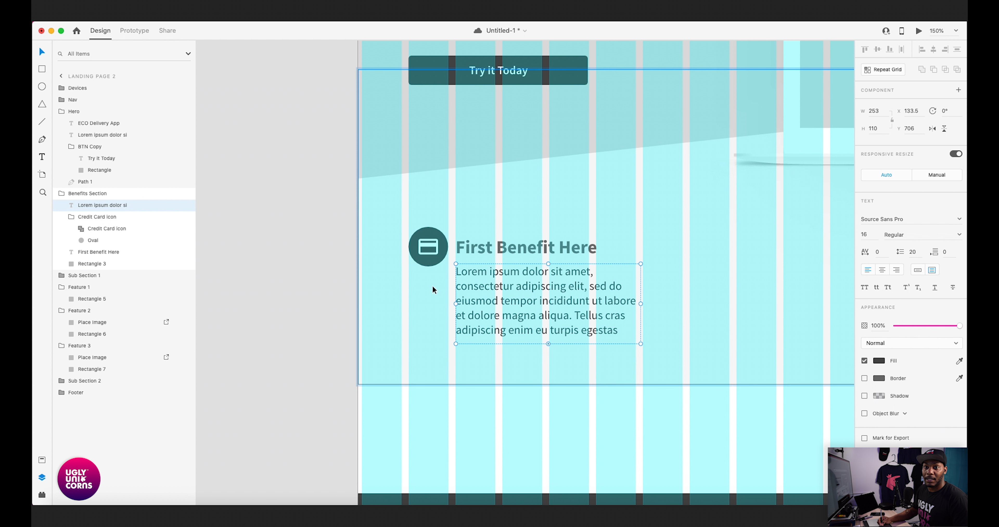
- Reorder the Benefits Section layers as credit card icon, heading, lorem ipsum paragraph and background rectangle, collapsing the icon group
left_click(70, 217)
left_click_drag(86, 218, 84, 203)
left_click_drag(89, 212, 93, 214)
left_click(98, 228)
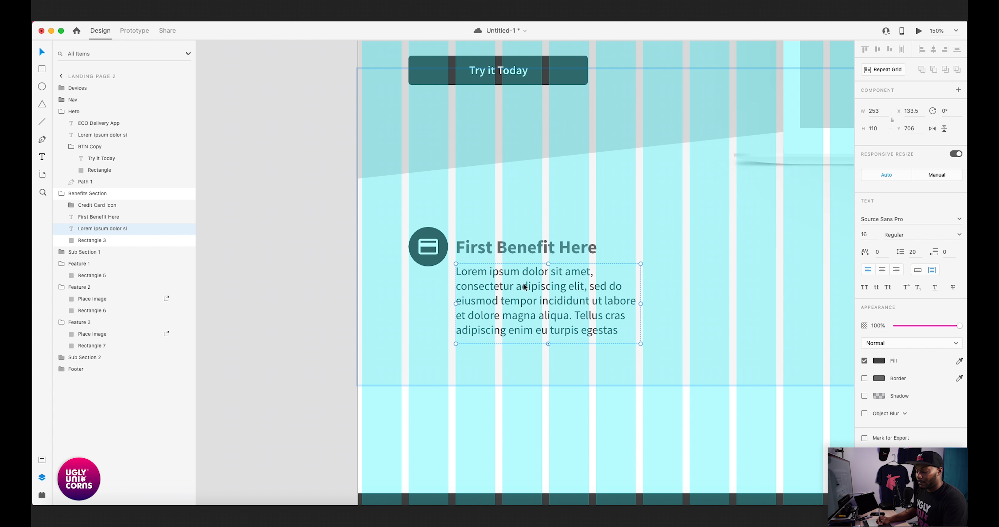
- Move the lorem ipsum paragraph to X 133, Y 709, aligned with the heading above and spaced slightly below it
scroll(524, 286, "up", 5)
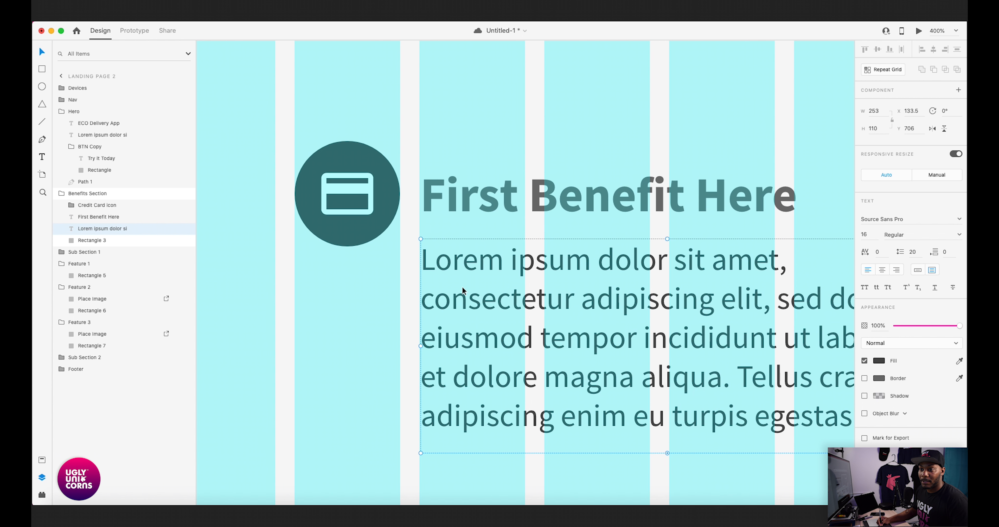
left_click_drag(462, 287, 461, 286)
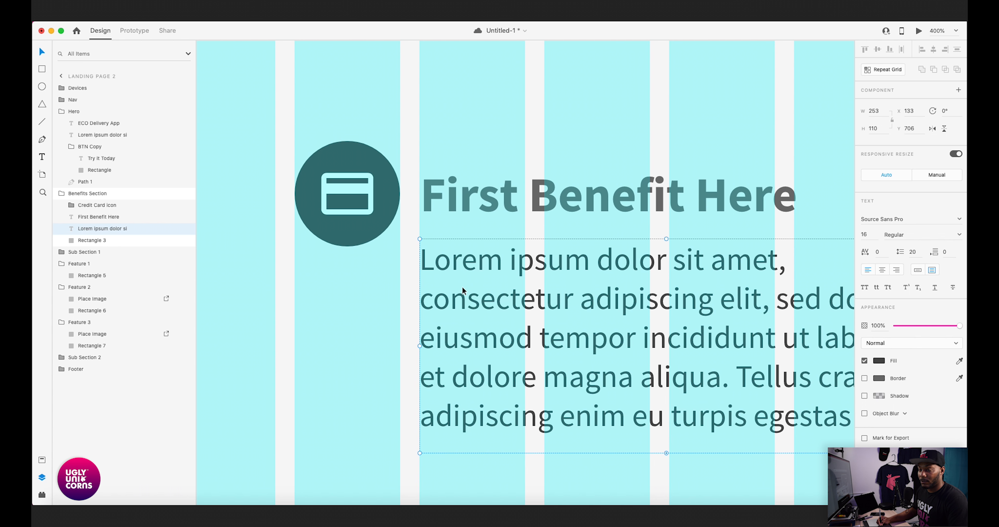
key("Down")
key("Down")
key("Down")
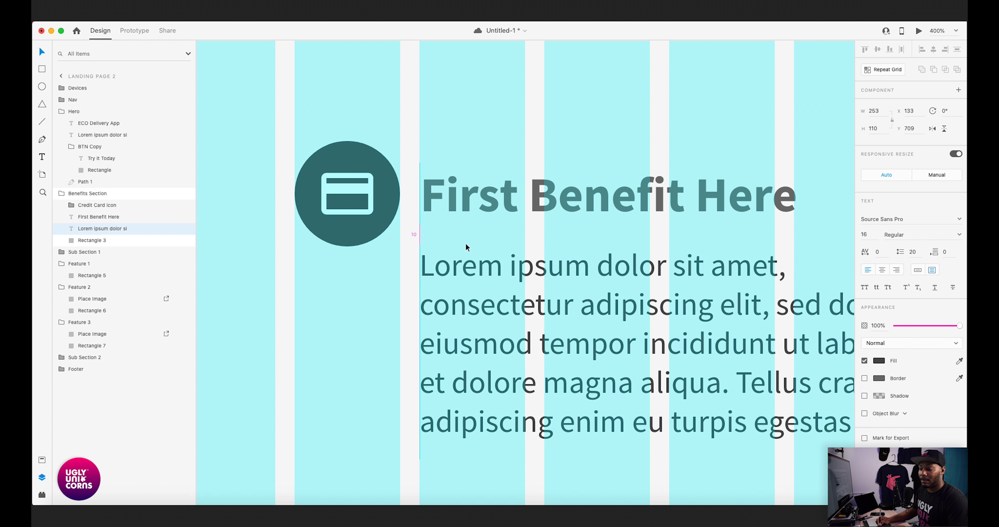
- Narrow the lorem ipsum paragraph's text box to a width of 246 so it ends on a grid column edge
scroll(470, 231, "down", 2)
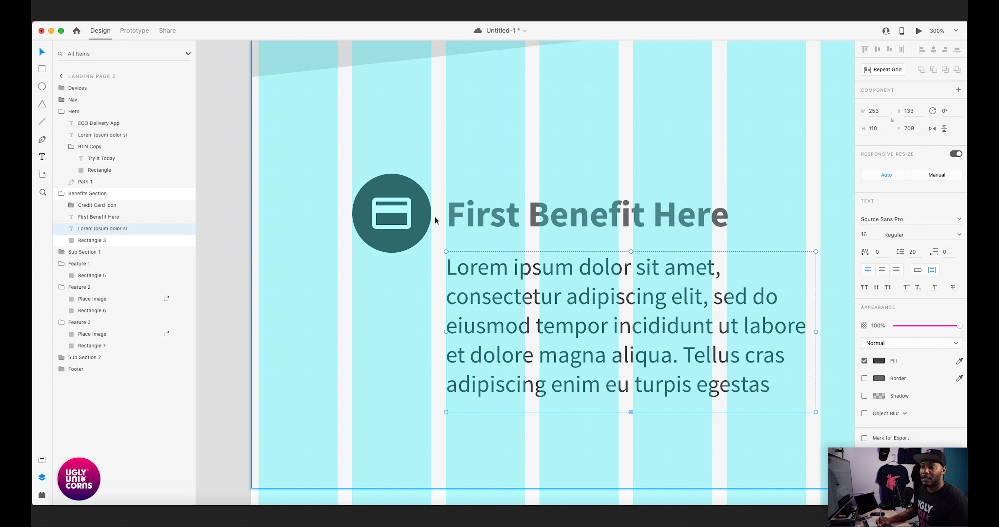
scroll(596, 247, "right", 5)
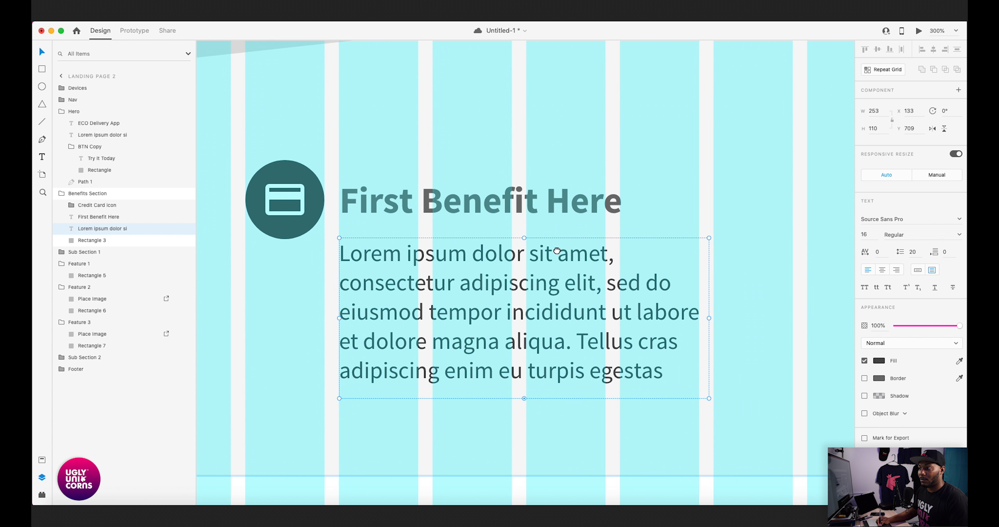
left_click_drag(638, 305, 631, 303)
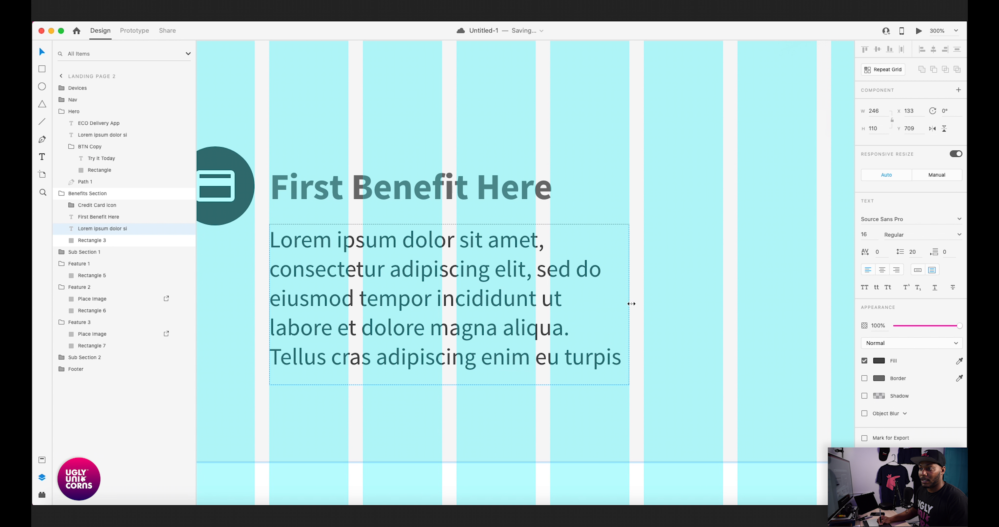
left_click_drag(458, 278, 571, 276)
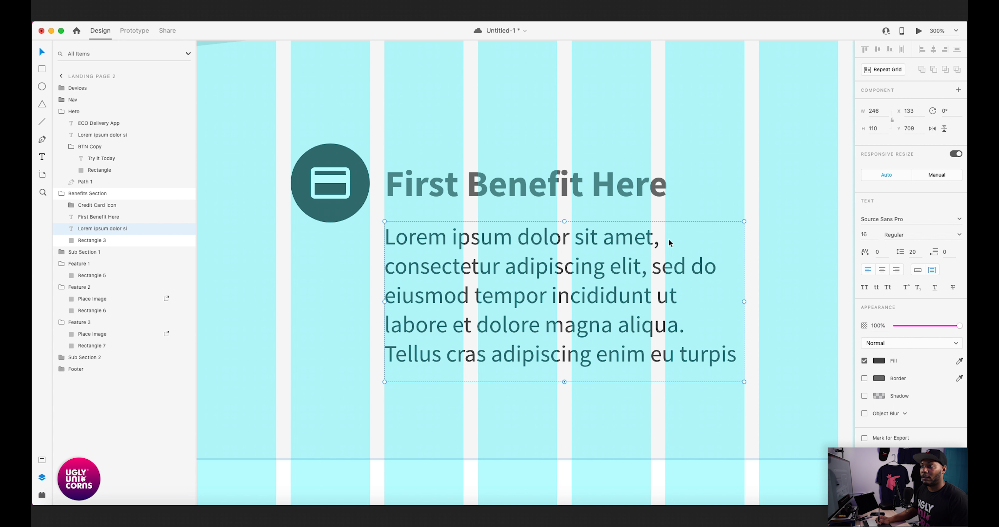
key("super+1")
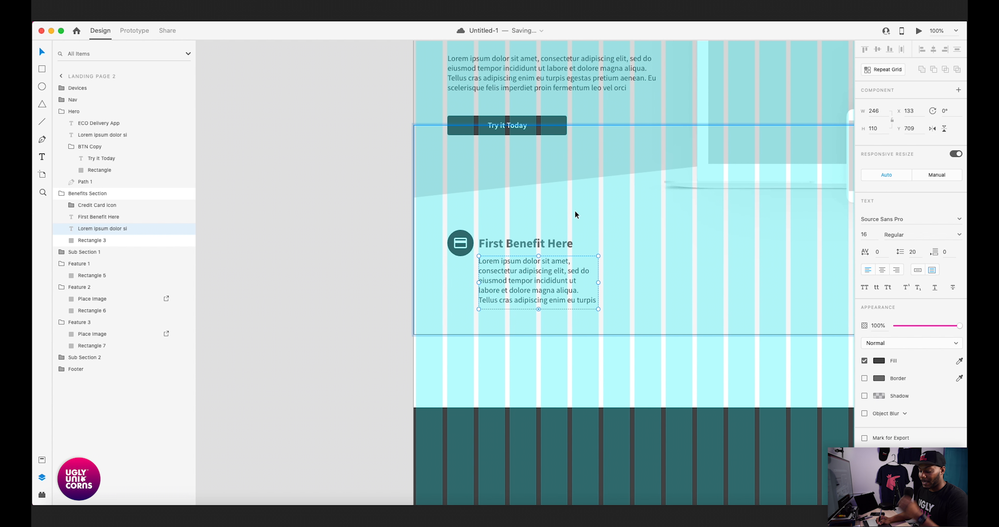
key("super+minus")
left_click_drag(612, 249, 436, 244)
scroll(437, 244, "left", 7)
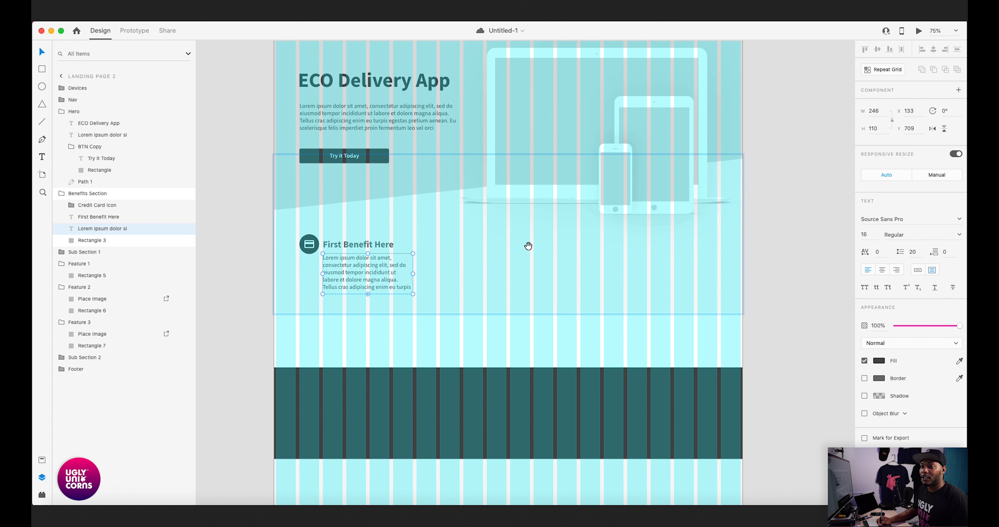
left_click(372, 286)
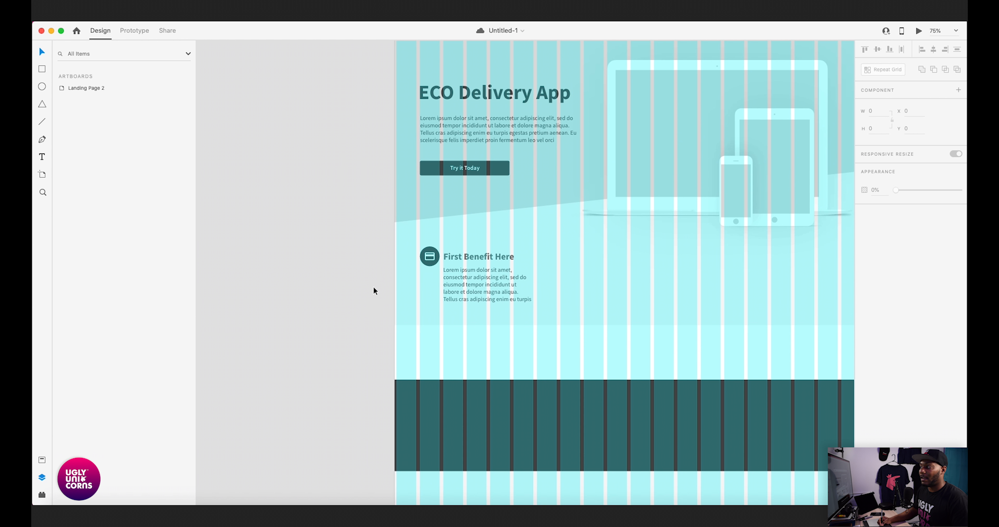
scroll(406, 287, "left", 3)
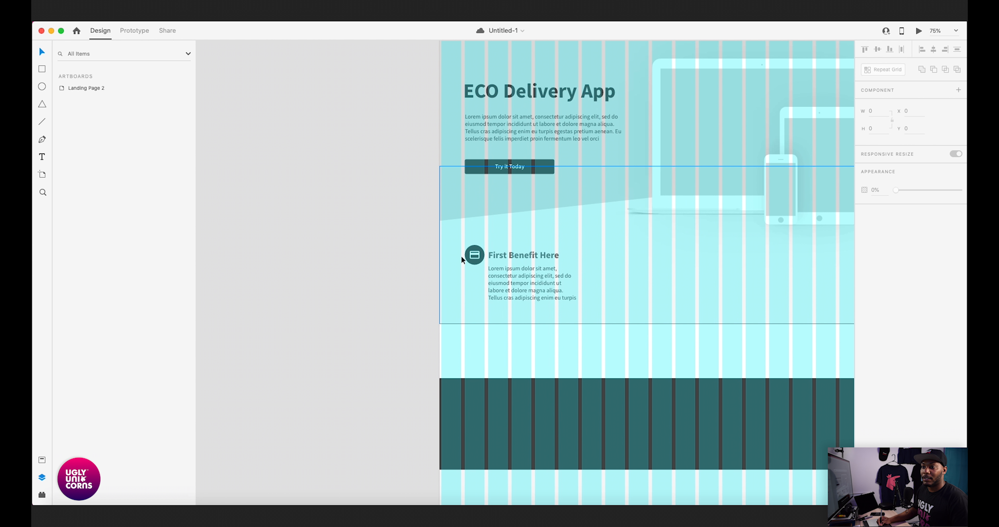
scroll(377, 319, "left", 4)
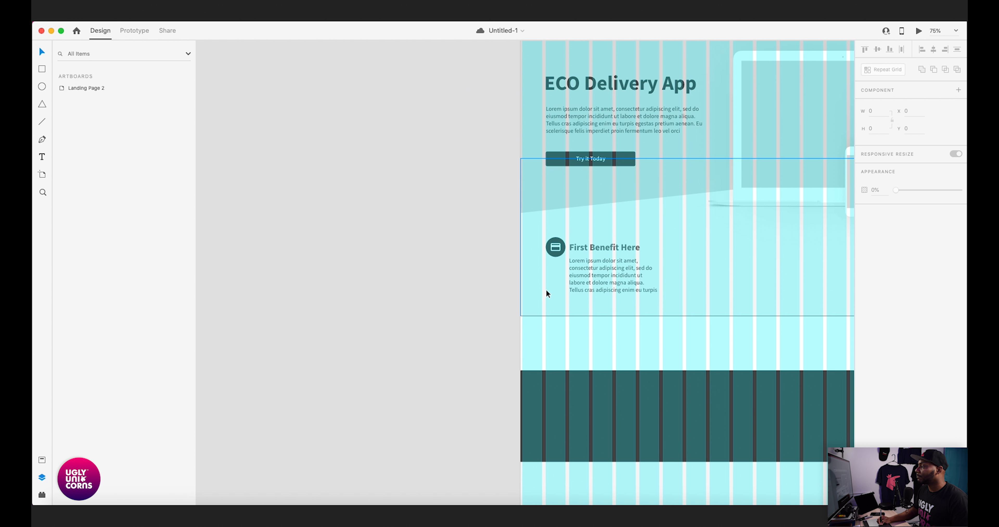
scroll(554, 272, "up", 2)
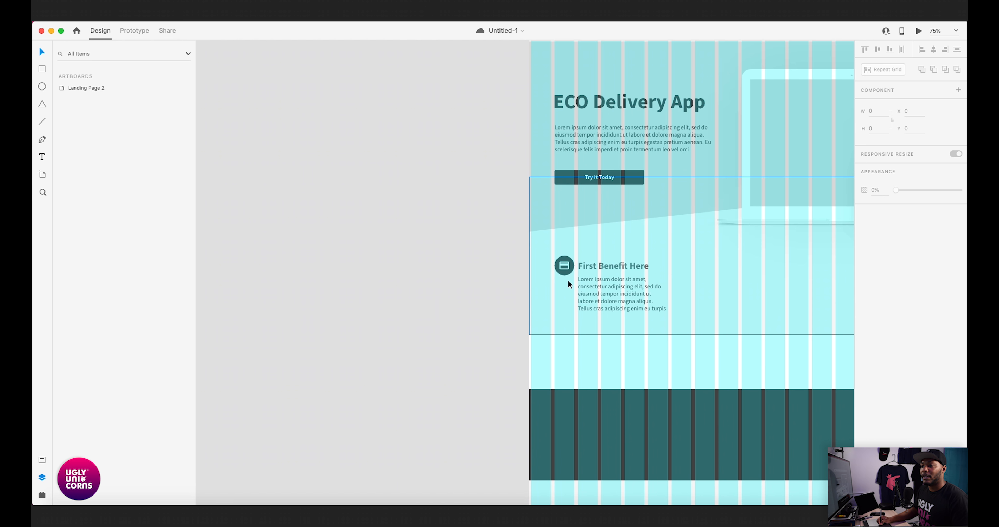
- Try small position shifts of the "First Benefit Here" heading relative to the icon and paragraph, undoing each one
left_click(625, 275)
scroll(609, 271, "up", 5)
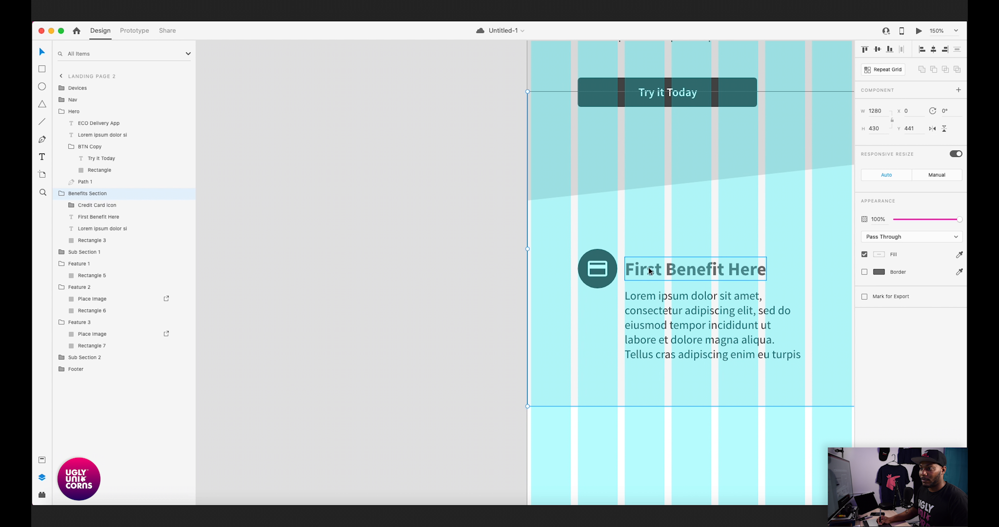
double_click(641, 269)
left_click_drag(641, 268, 645, 268)
key("Escape")
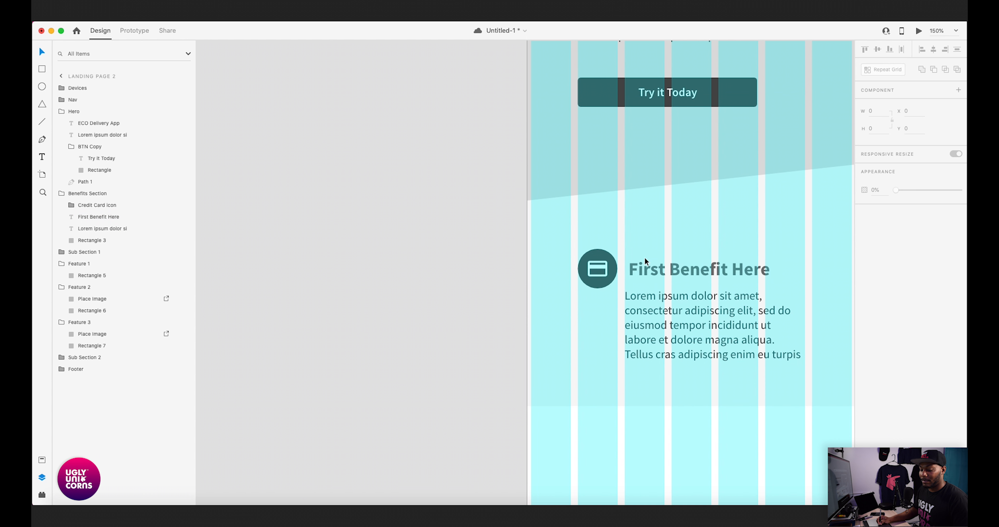
key("ctrl+z")
left_click(644, 271)
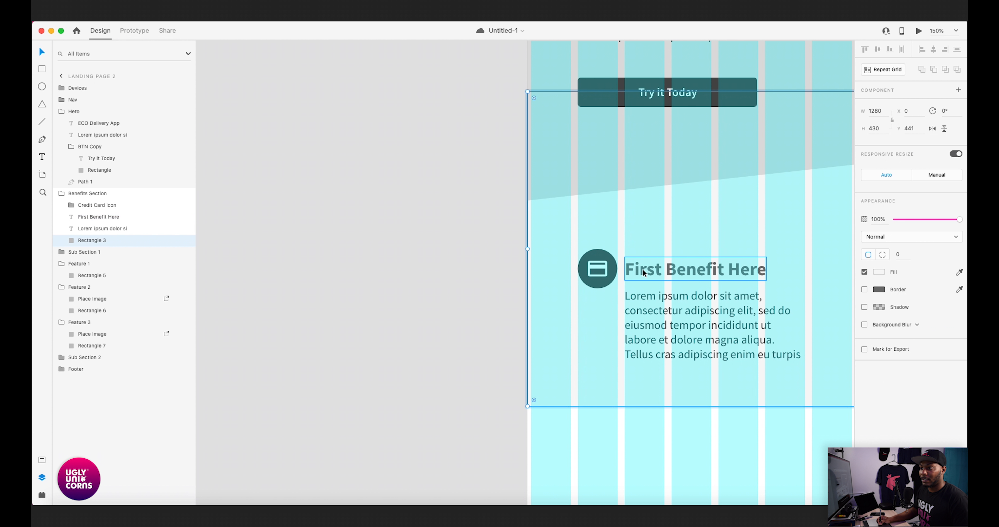
double_click(643, 271)
left_click_drag(647, 267, 647, 262)
left_click(487, 283)
key("ctrl+z")
- Duplicate the credit card icon, heading and paragraph together within the Benefits Section, placing the copy beside the original at X 517, Y 656
left_click_drag(792, 279, 568, 265)
key("ctrl+minus")
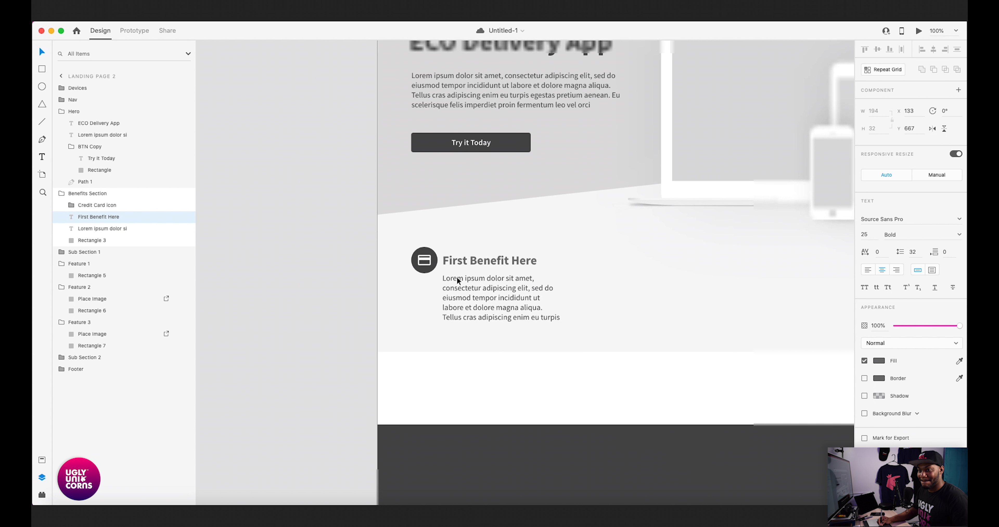
left_click(427, 260)
left_click(457, 264, "shift")
left_click(468, 275, "shift")
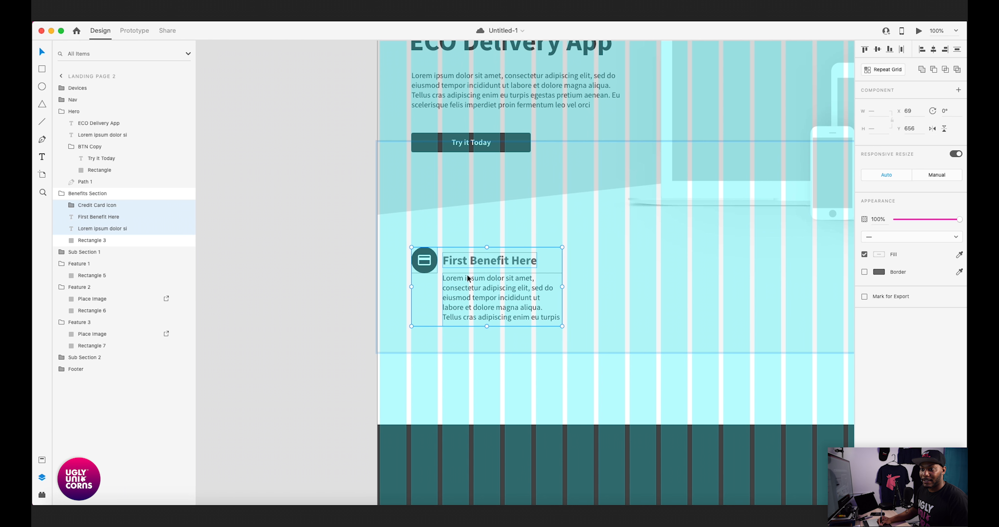
left_click_drag(590, 233, 482, 241)
left_click_drag(388, 263, 503, 249, "alt")
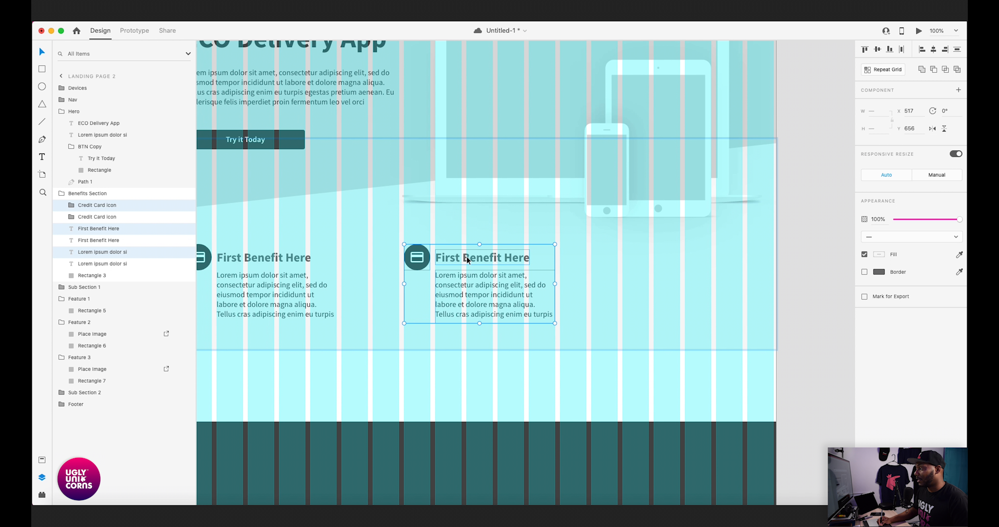
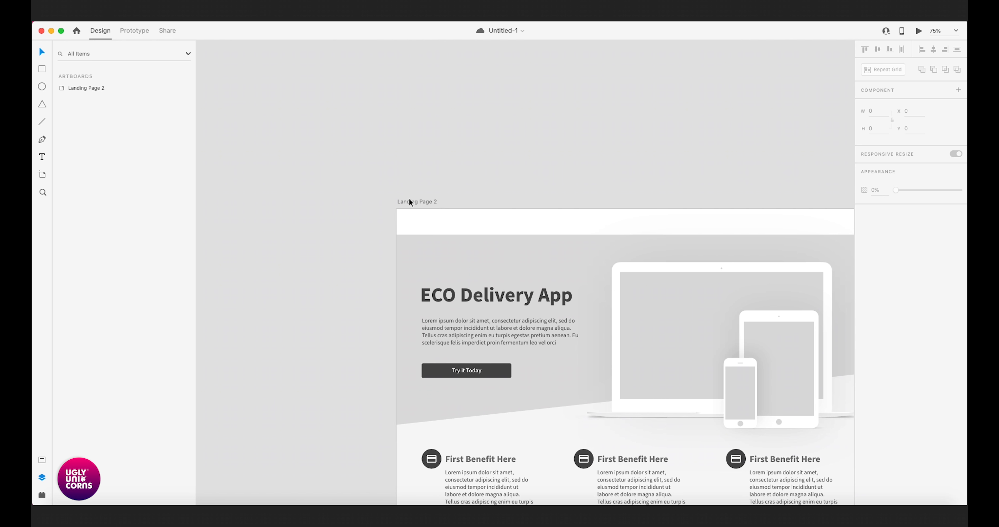
- Turn on the layout grid for the Landing Page 2 artboard
left_click(337, 223)
scroll(384, 285, "down", 10)
scroll(420, 262, "down", 3)
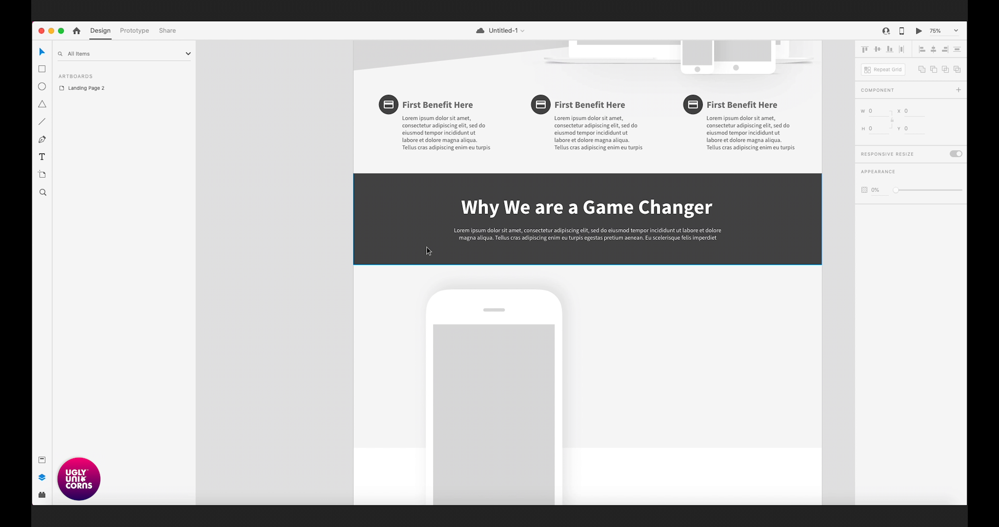
scroll(368, 220, "up", 10)
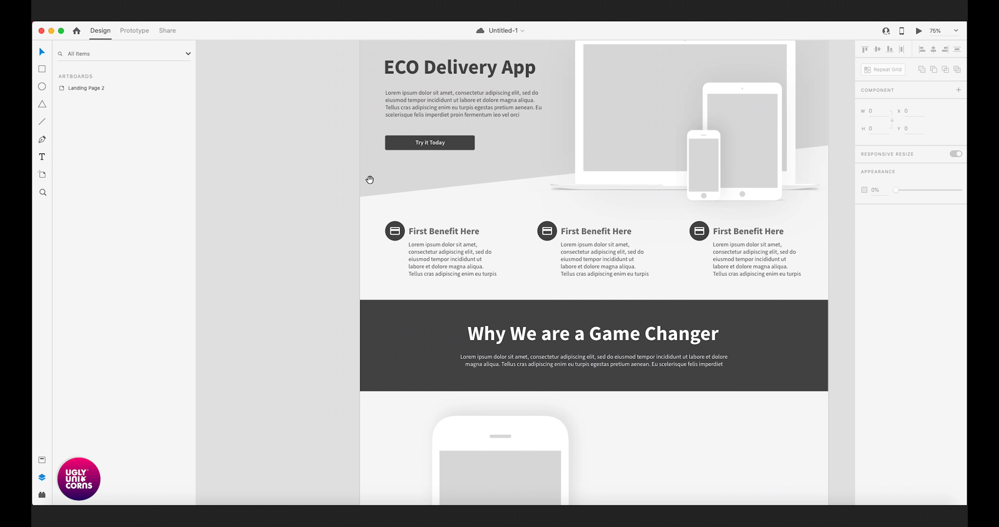
left_click(379, 71)
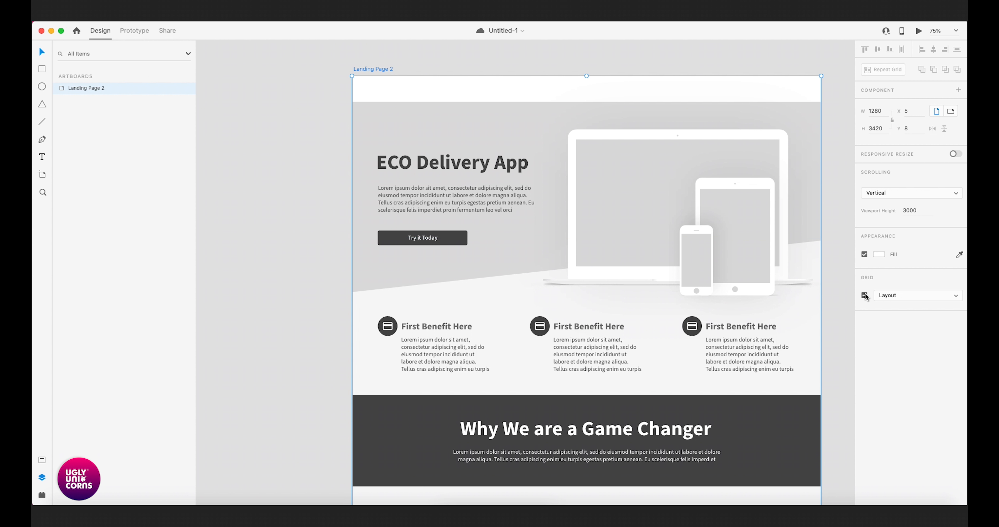
left_click(865, 296)
left_click(308, 310)
- Select the large phone mockup inside Group 1 of Feature 1 and save the document
left_click_drag(401, 362, 407, 337)
scroll(406, 338, "down", 10)
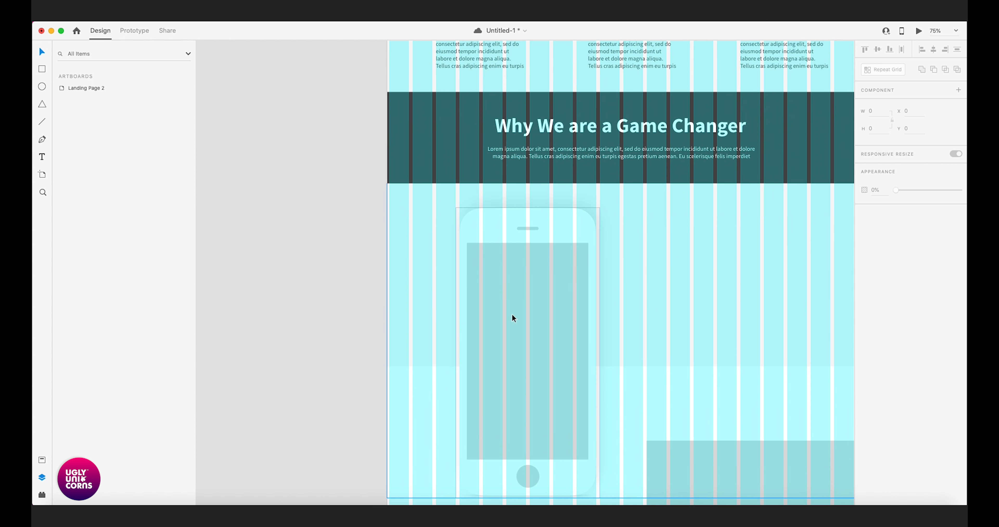
left_click(491, 299)
left_click(94, 171)
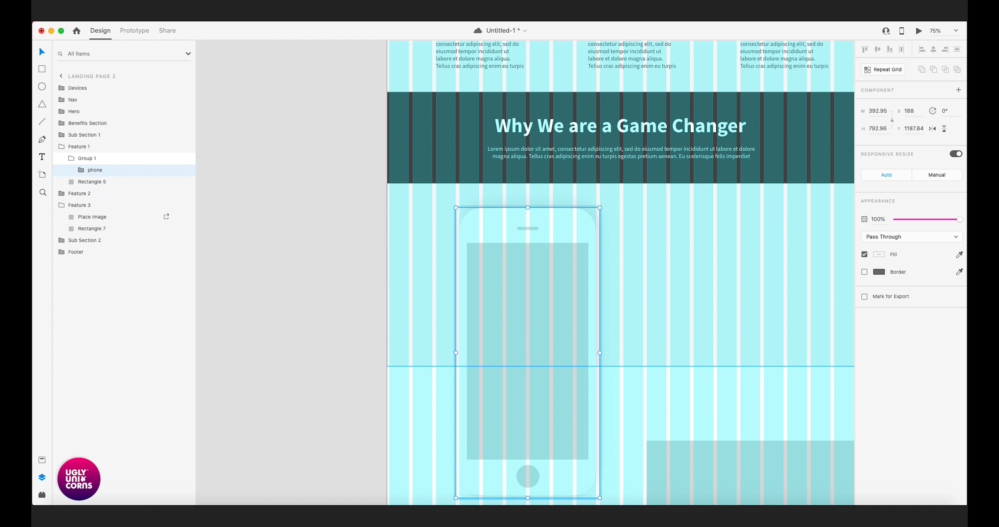
key("super+s")
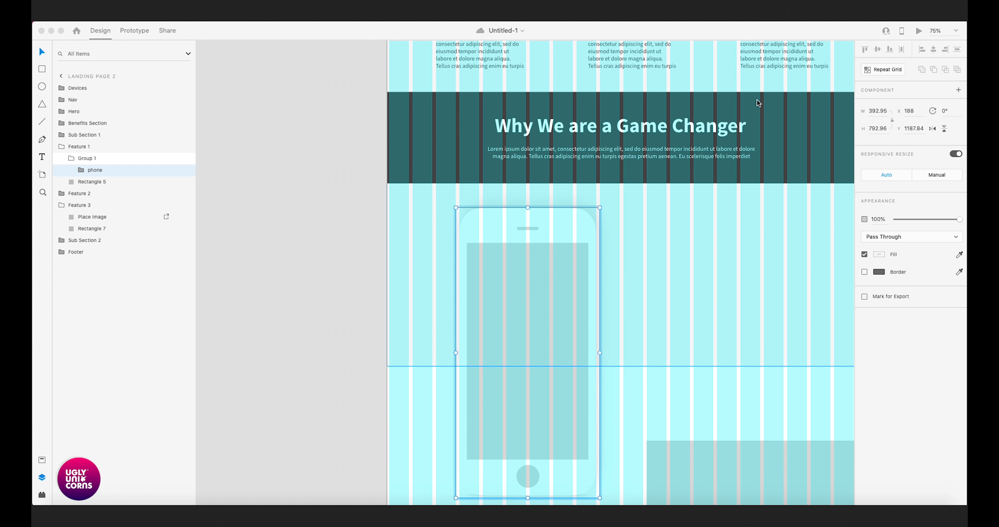
left_click(481, 281)
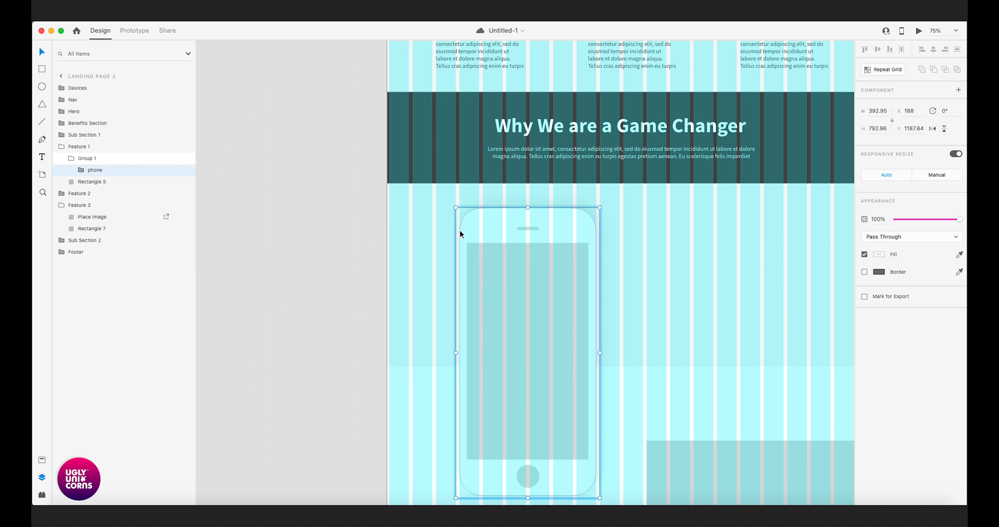
- With Group 1 of Feature 1 selected, look up where the Mask with Shape command is found
left_click(94, 159)
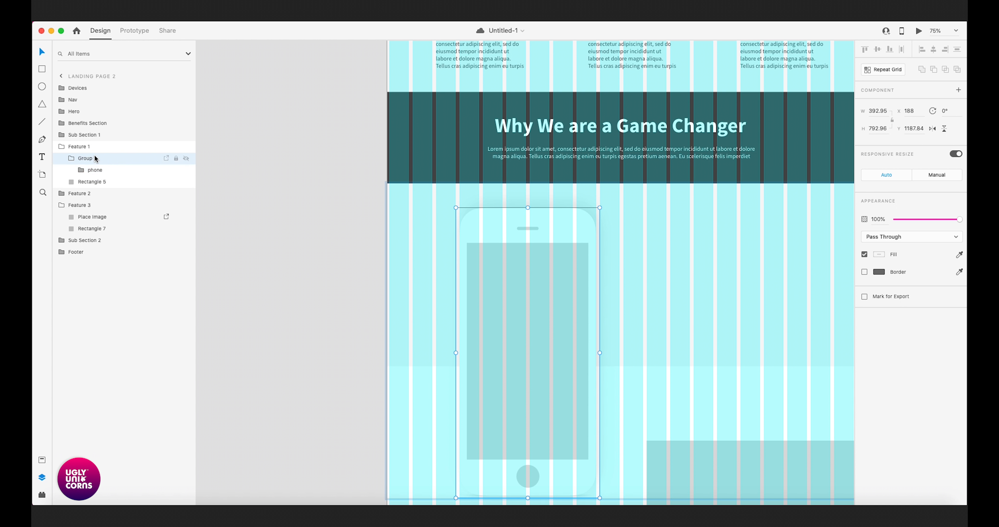
left_click(212, 22)
left_click(244, 21)
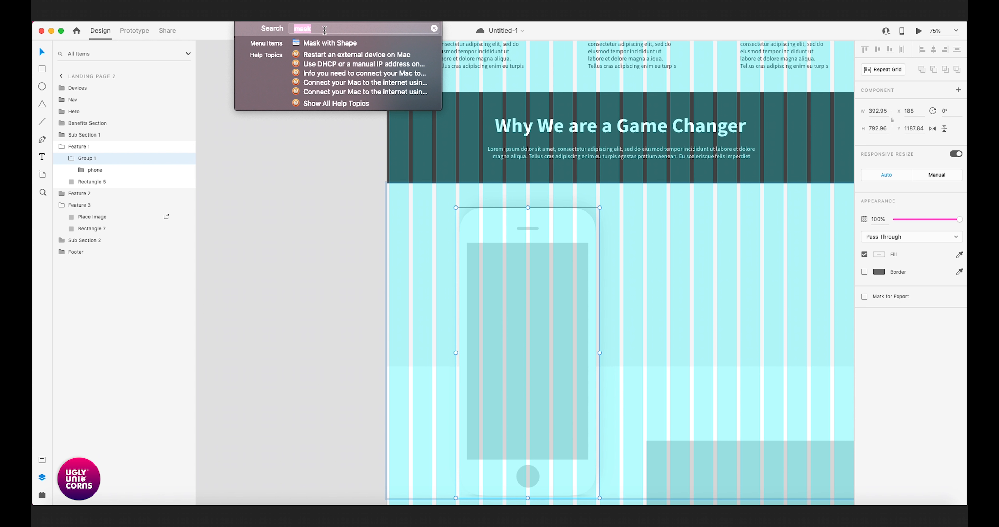
mouse_move(321, 43)
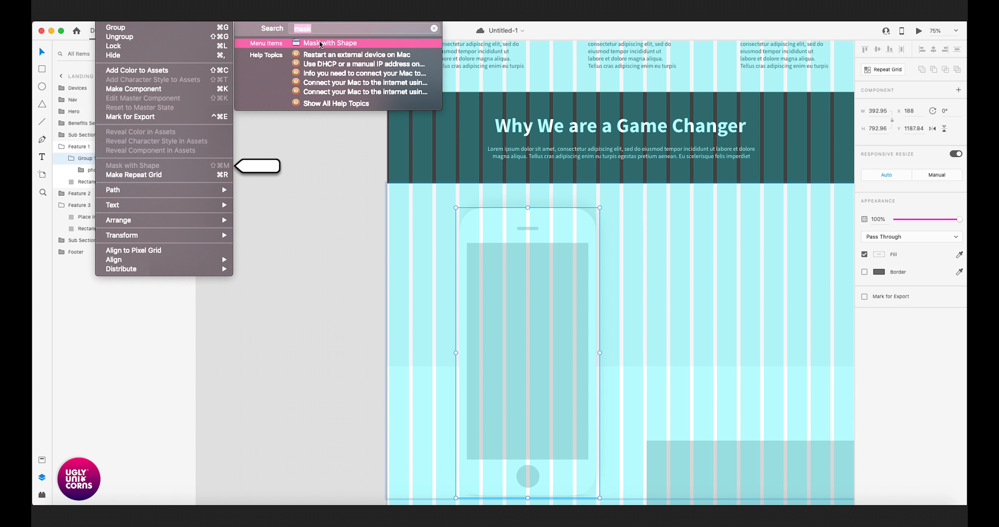
left_click(248, 228)
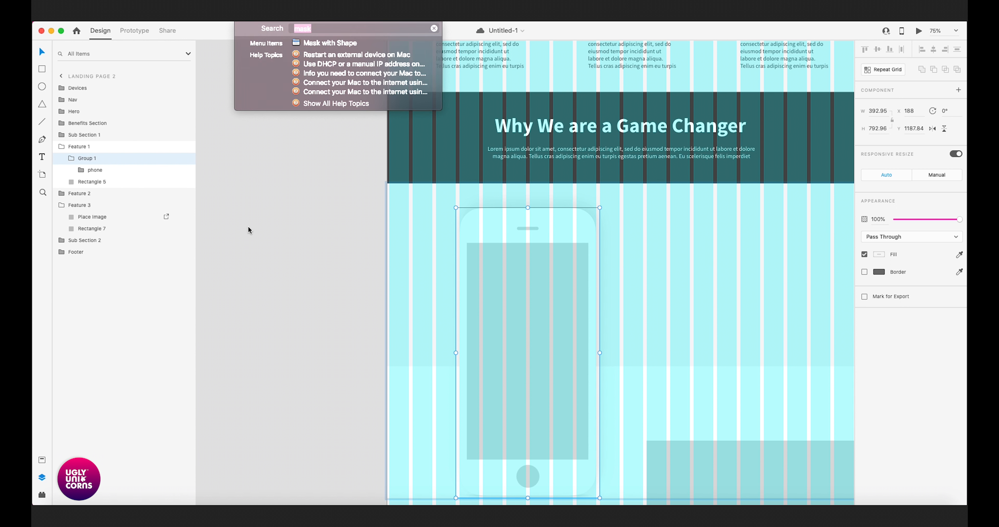
left_click(87, 195)
- Duplicate the Feature 1 background, Rectangle 5, with the copy stacked in front of the phone group
left_click(97, 172)
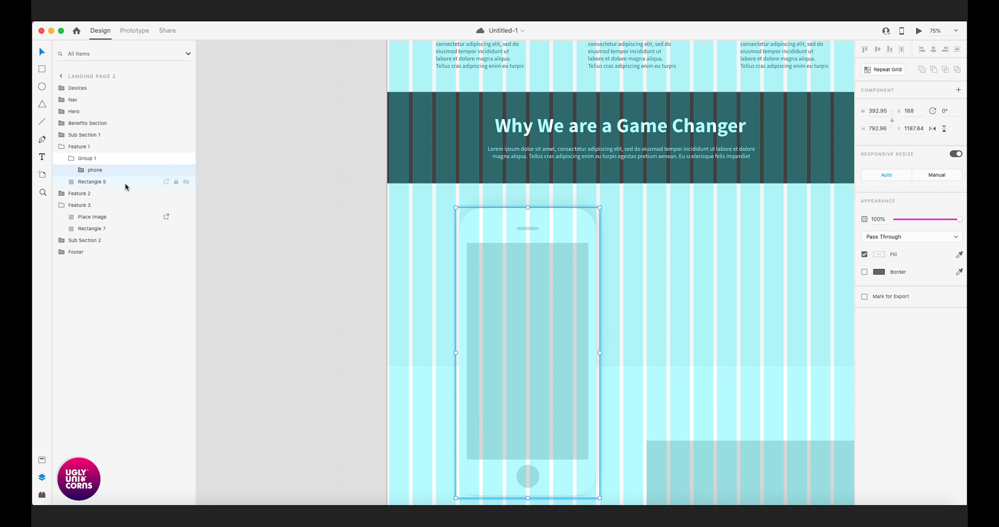
left_click(95, 186)
left_click(95, 184)
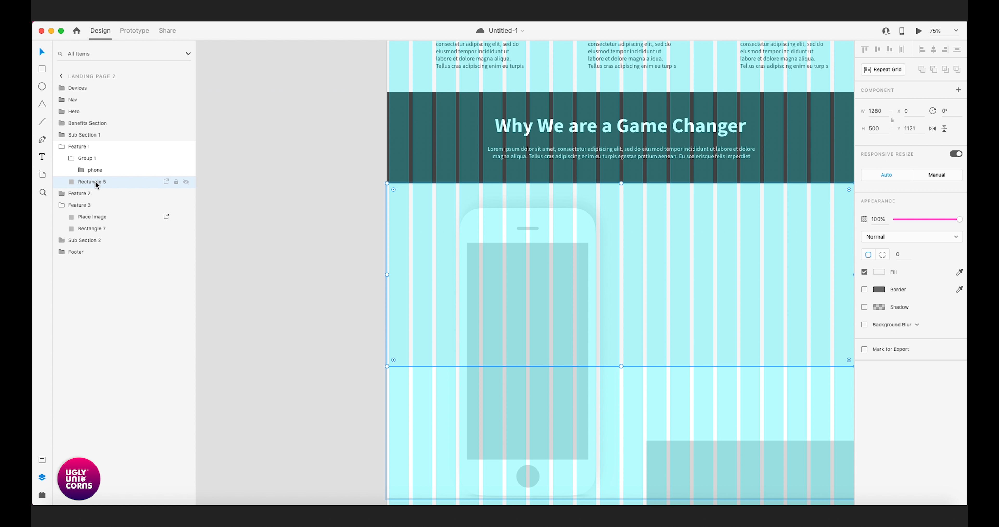
key("super+d")
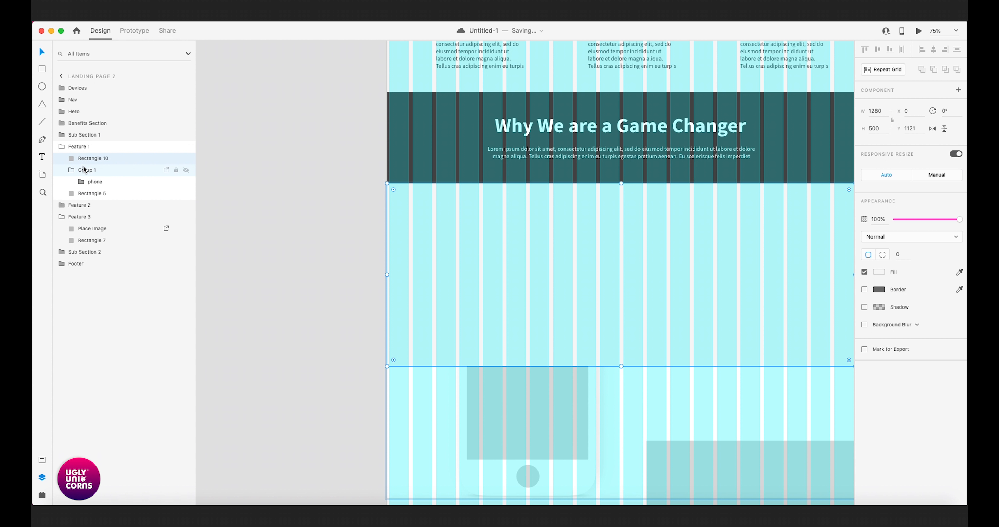
- Mask the Feature 1 phone group with the duplicated background rectangle using Mask with Shape
left_click(64, 151)
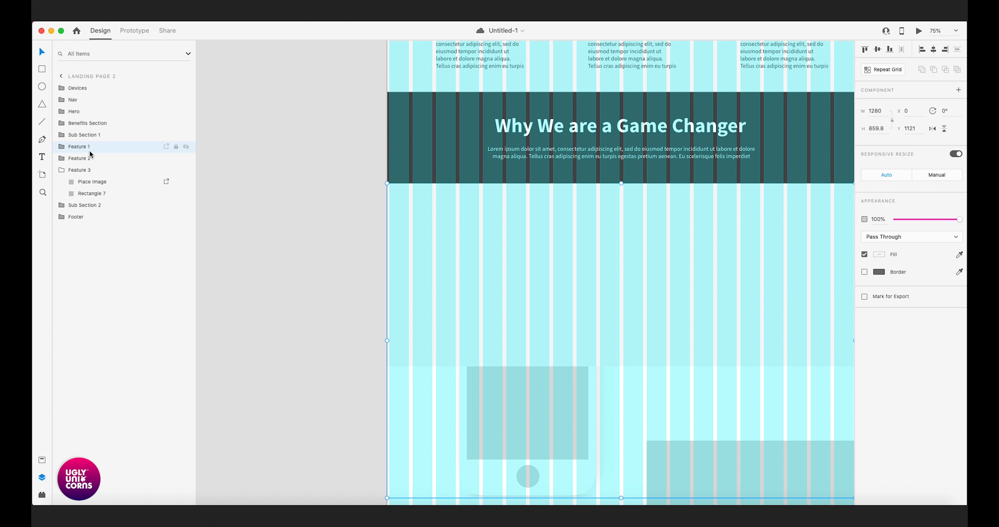
left_click(63, 147)
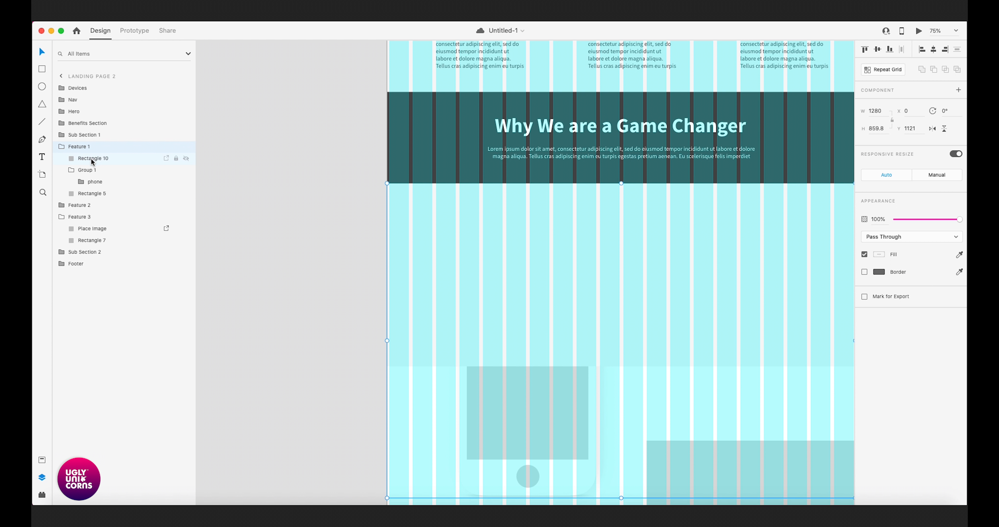
left_click(92, 159)
left_click(71, 171)
left_click(99, 172, "shift")
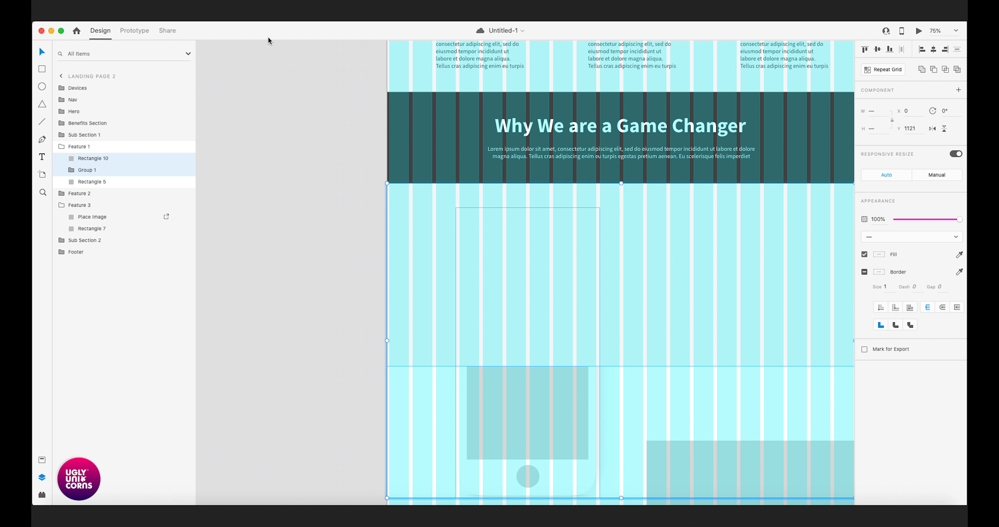
left_click(139, 15)
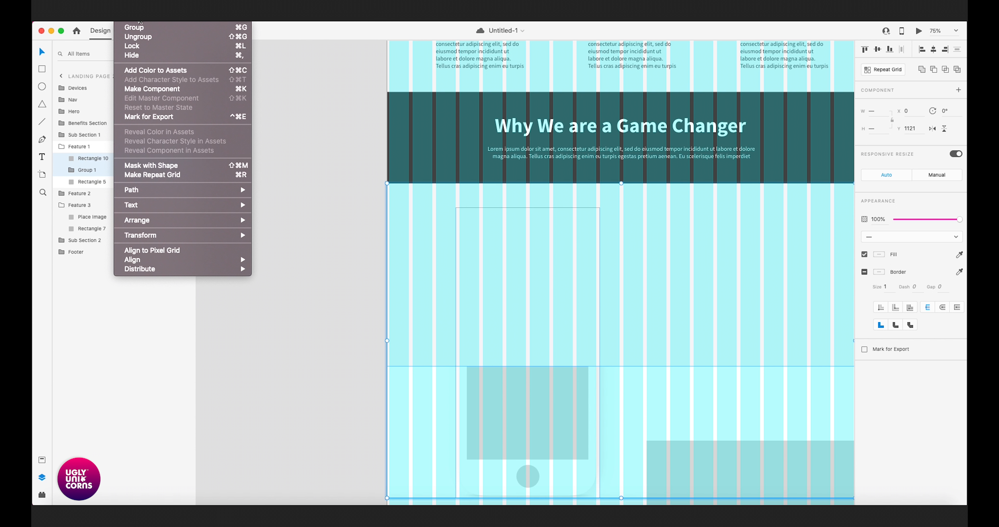
type("mask")
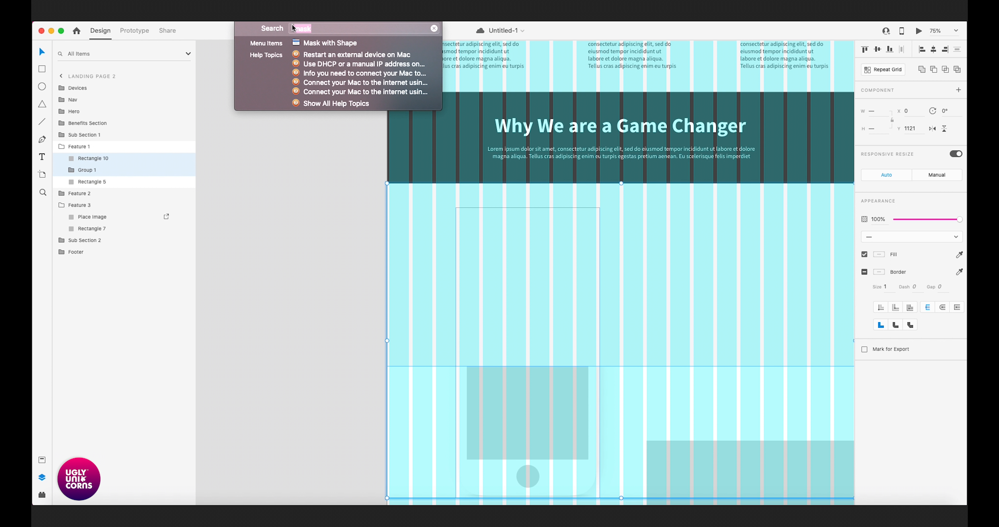
left_click(310, 46)
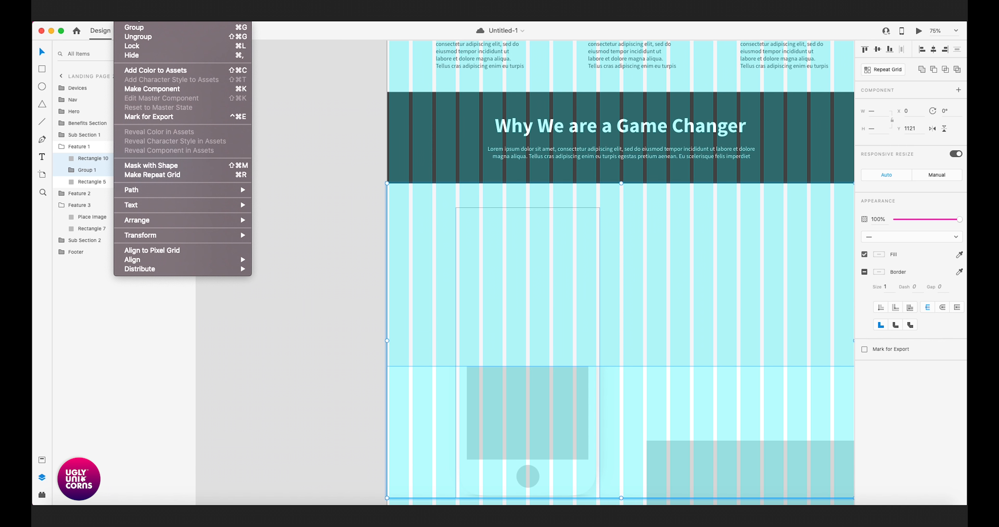
left_click(178, 166)
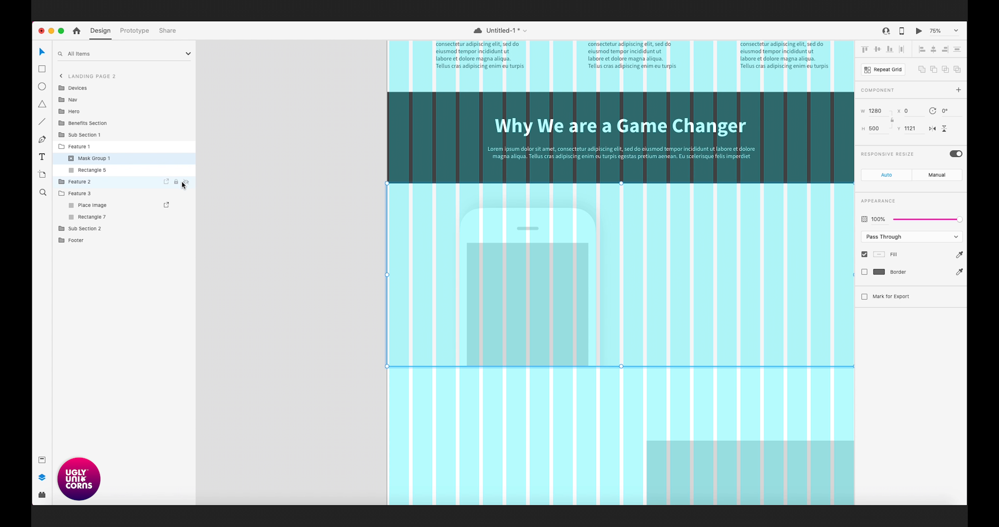
left_click(272, 241)
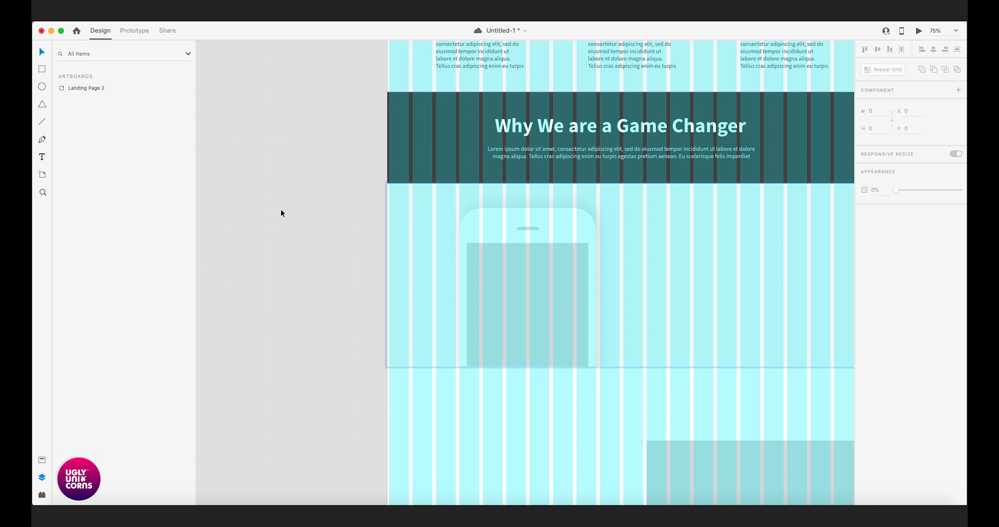
- Examine the Feature 1 mask group's contents, checking the masking rectangle and the phone group separately and together
scroll(290, 221, "up", 3)
key("super+shift+apostrophe")
key("super+minus")
left_click(466, 254)
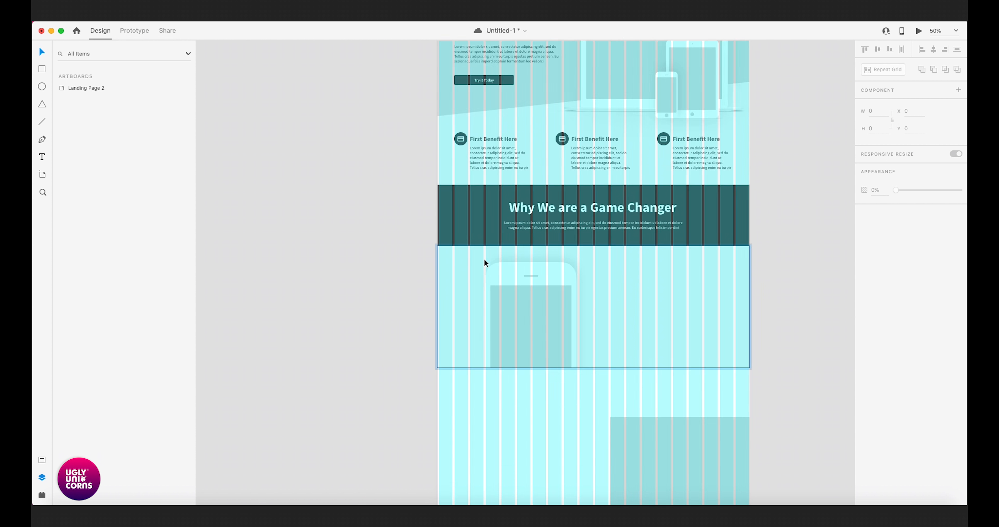
left_click(72, 159)
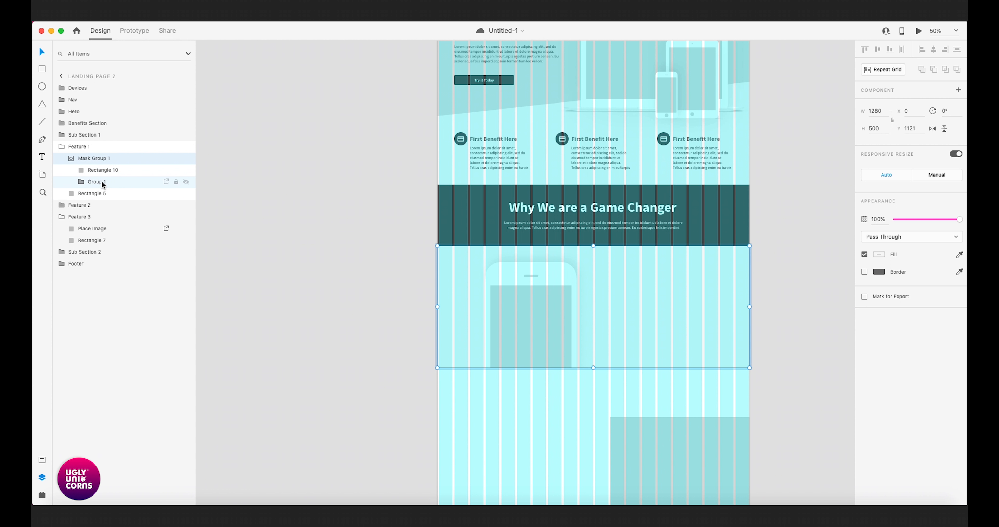
left_click(99, 173)
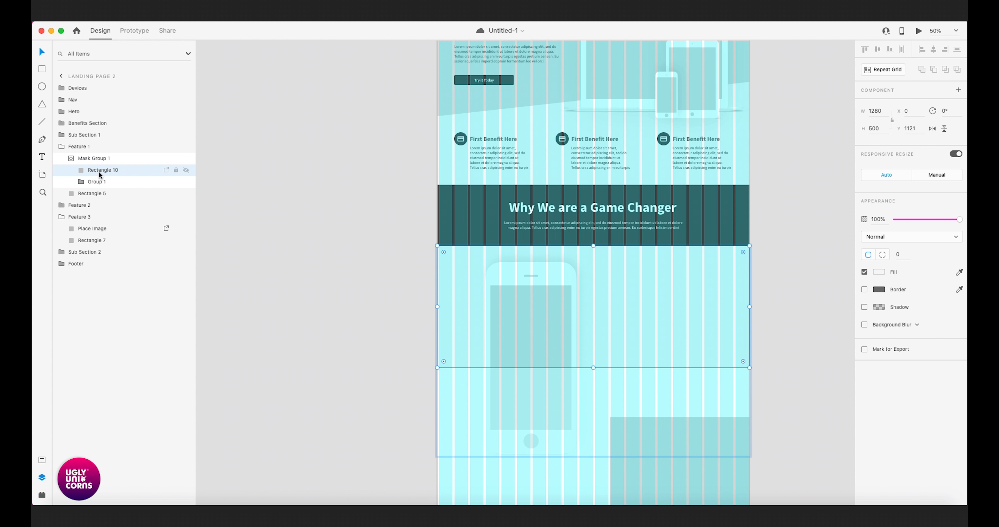
left_click(98, 186)
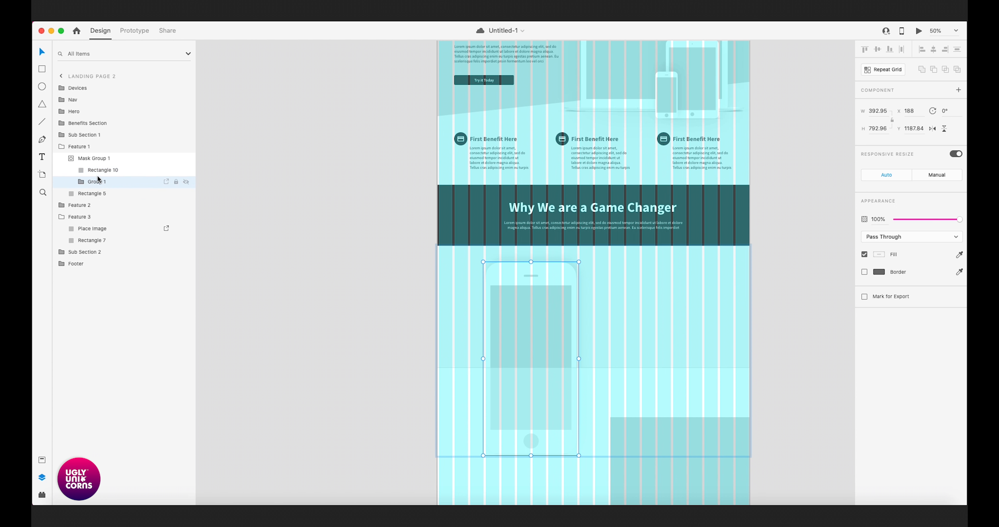
left_click(97, 171, "shift")
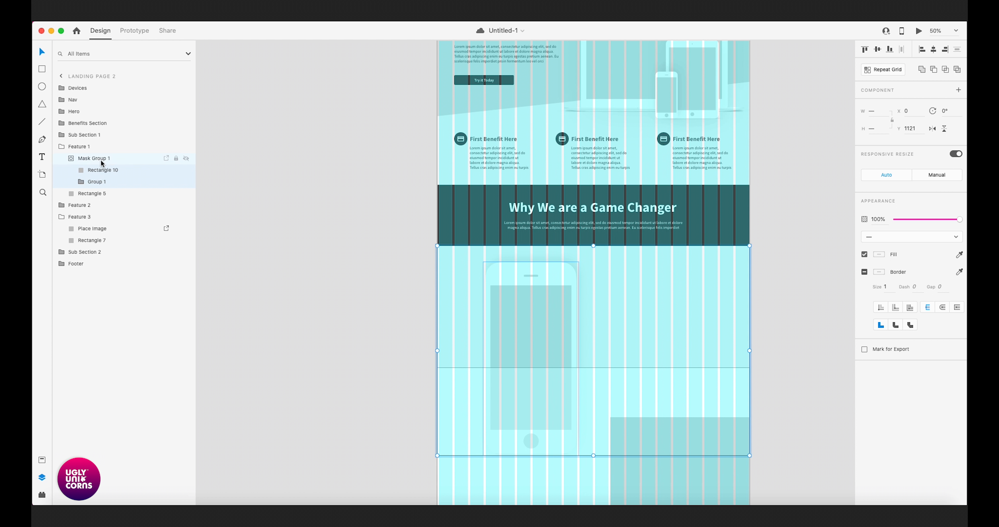
left_click(129, 23)
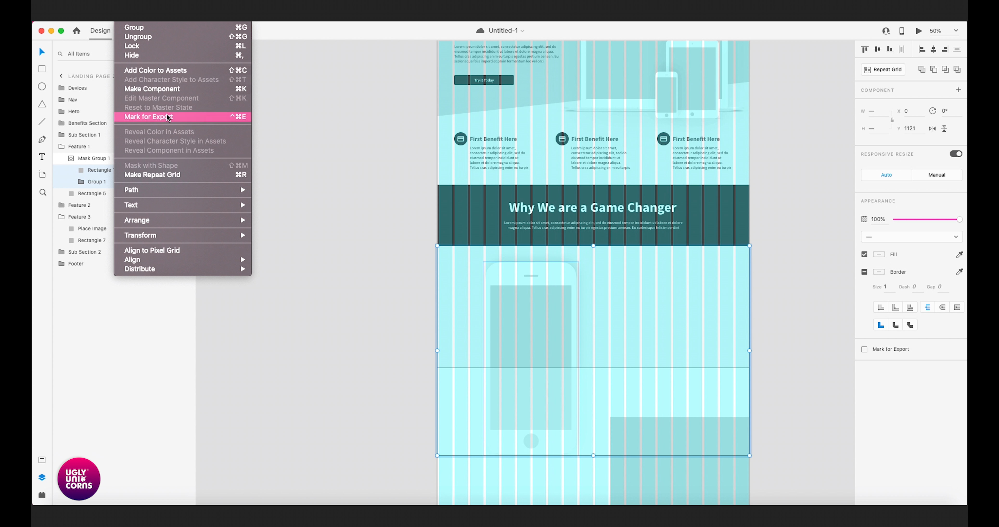
left_click(299, 124)
left_click(391, 321)
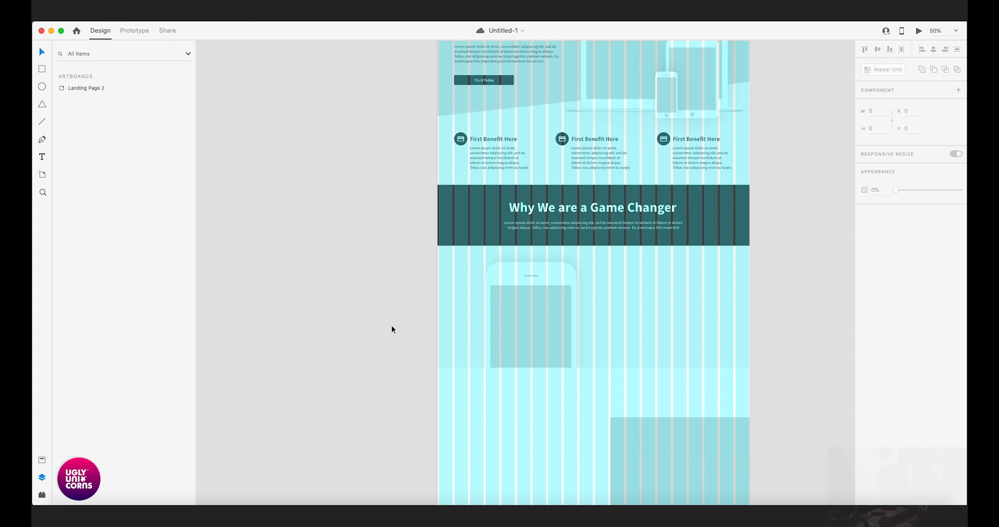
left_click_drag(356, 357, 467, 310)
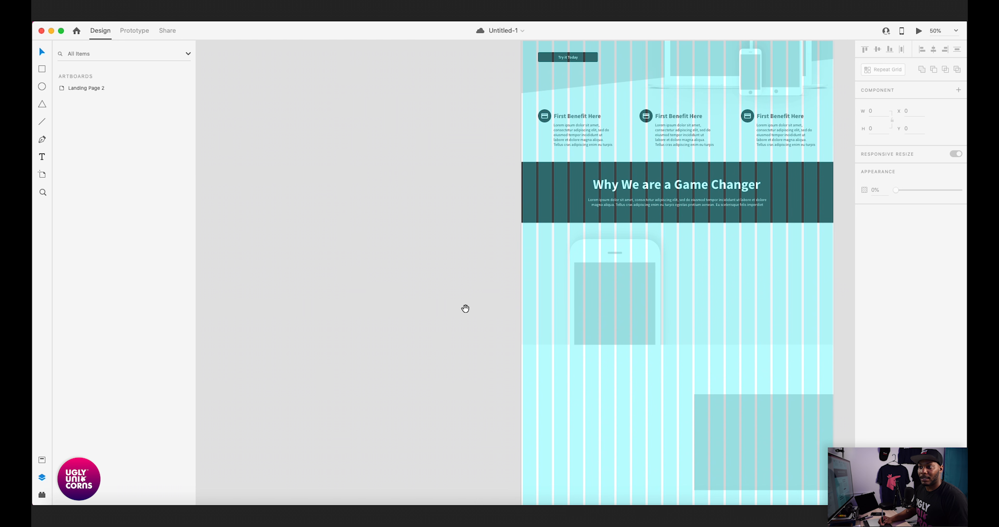
left_click(621, 302)
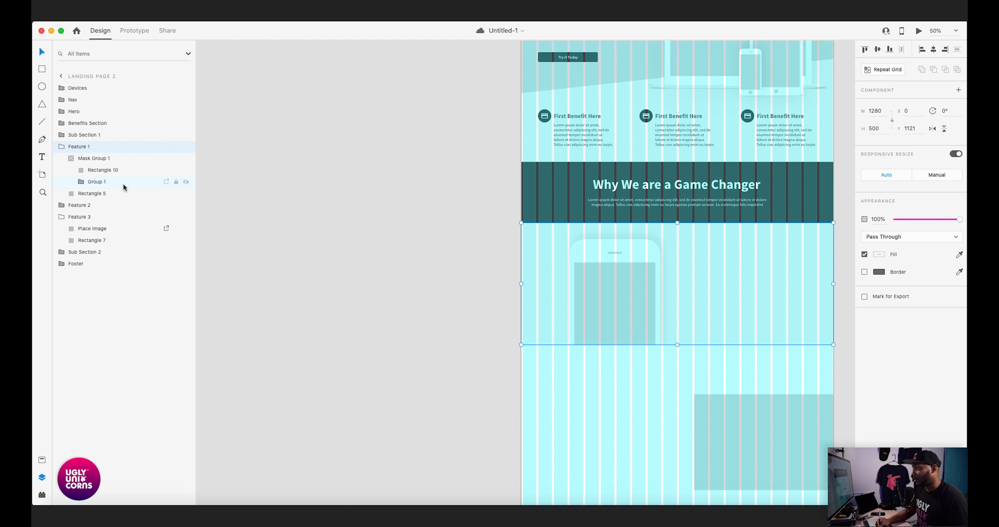
left_click(448, 292)
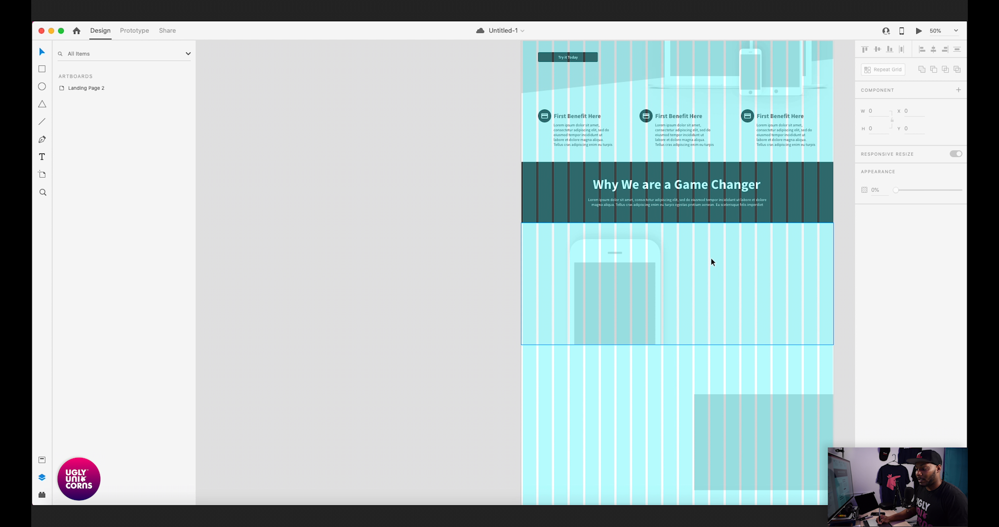
- Duplicate the Try it Today button group, BTN Copy, in the Hero section
key("super+equal")
left_click_drag(761, 229, 581, 232)
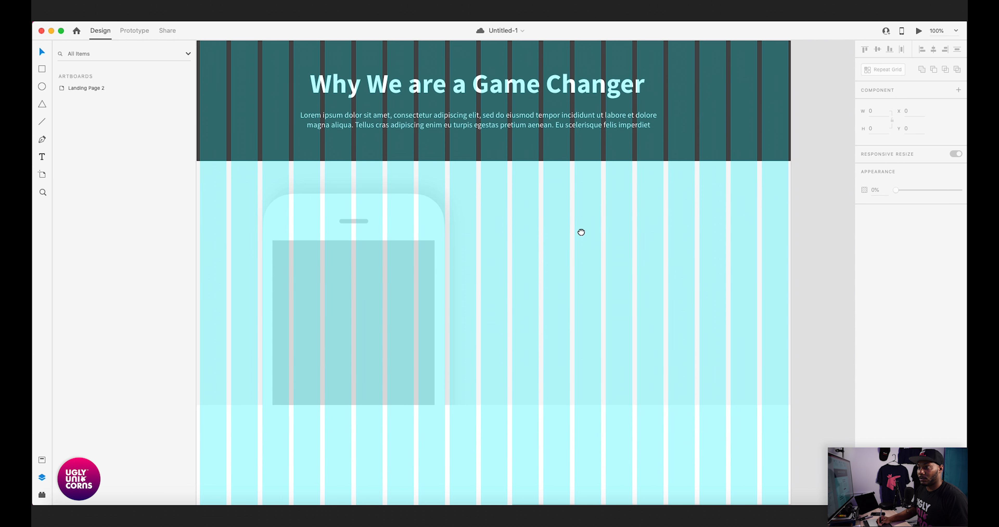
scroll(582, 232, "up", 10)
scroll(581, 232, "left", 5)
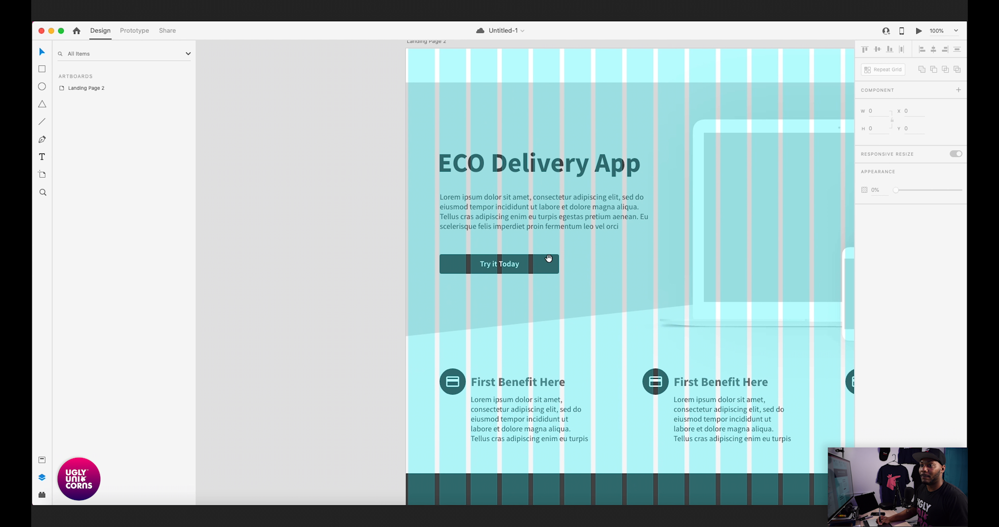
double_click(532, 262)
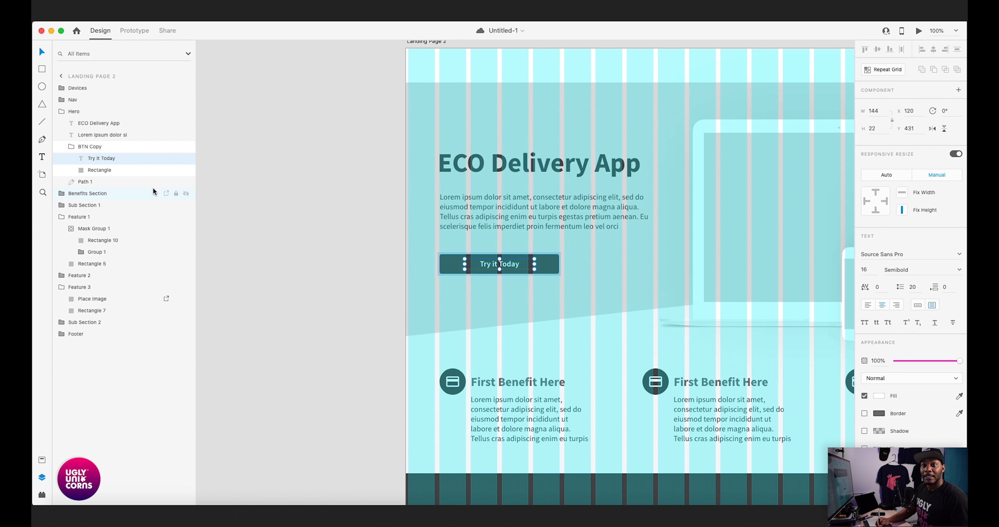
left_click(93, 146)
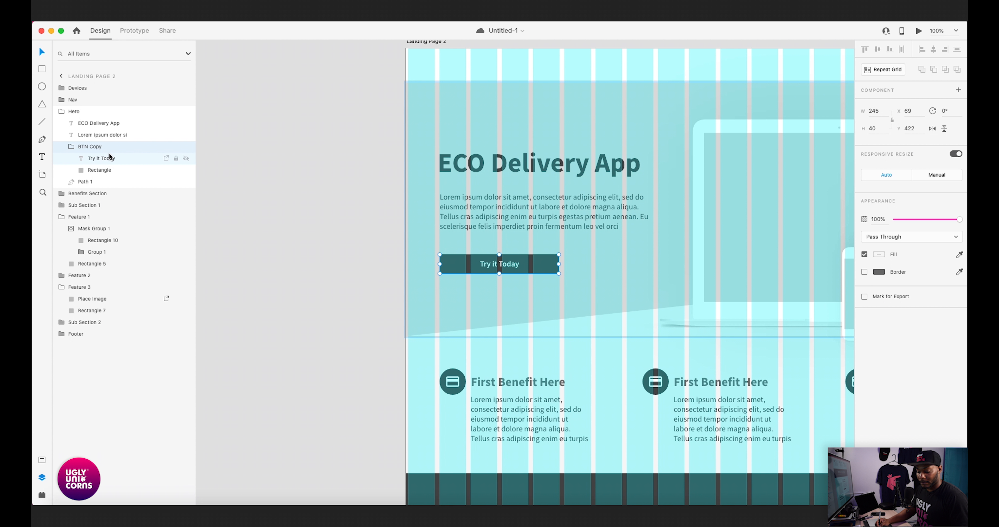
scroll(412, 273, "down", 3)
scroll(412, 274, "left", 5)
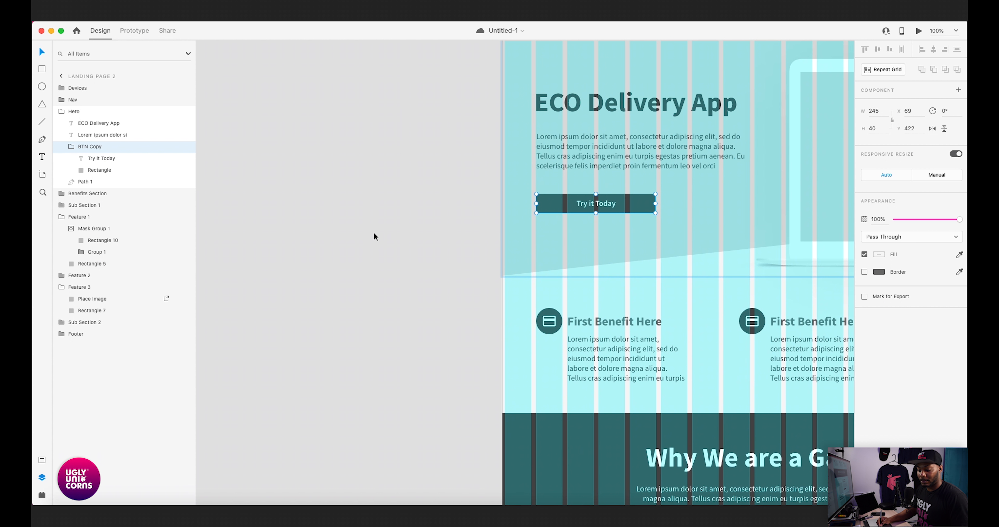
key("super+d")
- Move the duplicated button beside the phone at X 709, Y 1297 and place its layer inside Feature 1
scroll(443, 238, "down", 2)
scroll(442, 237, "right", 4)
left_click_drag(472, 175, 488, 409)
left_click_drag(489, 392, 546, 248)
left_click_drag(86, 125, 109, 237)
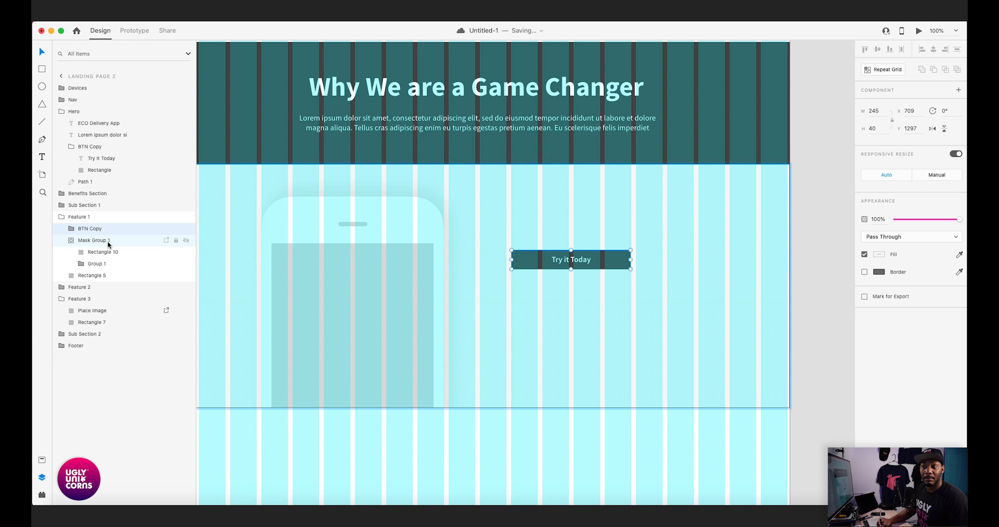
- Collapse Mask Group 1 in the layers and lower the Feature 1 button to Y 1510
left_click(72, 241)
left_click_drag(520, 267, 550, 348)
left_click_drag(548, 223, 554, 276)
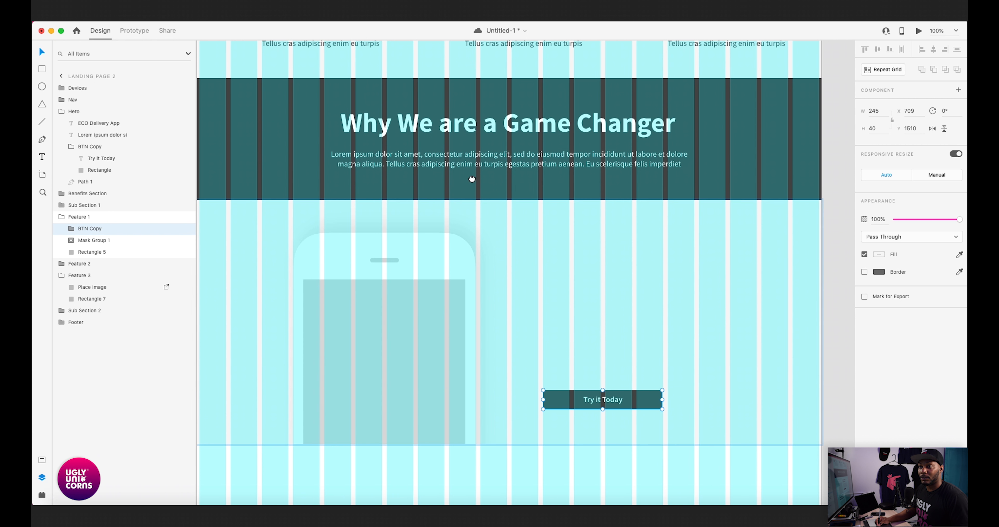
- Duplicate the ECO Delivery App headline in the Hero section
left_click_drag(406, 58, 559, 257)
scroll(559, 257, "up", 5)
left_click(487, 167)
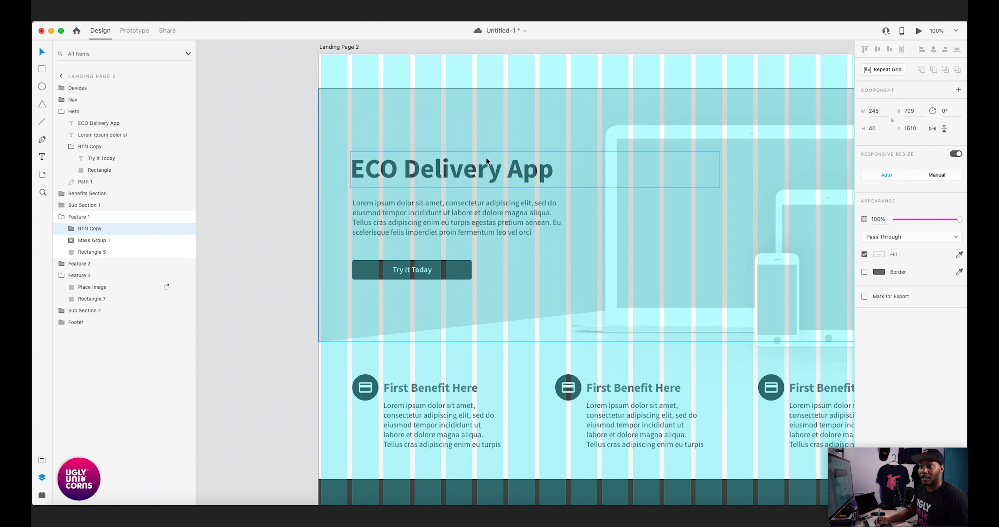
double_click(484, 180)
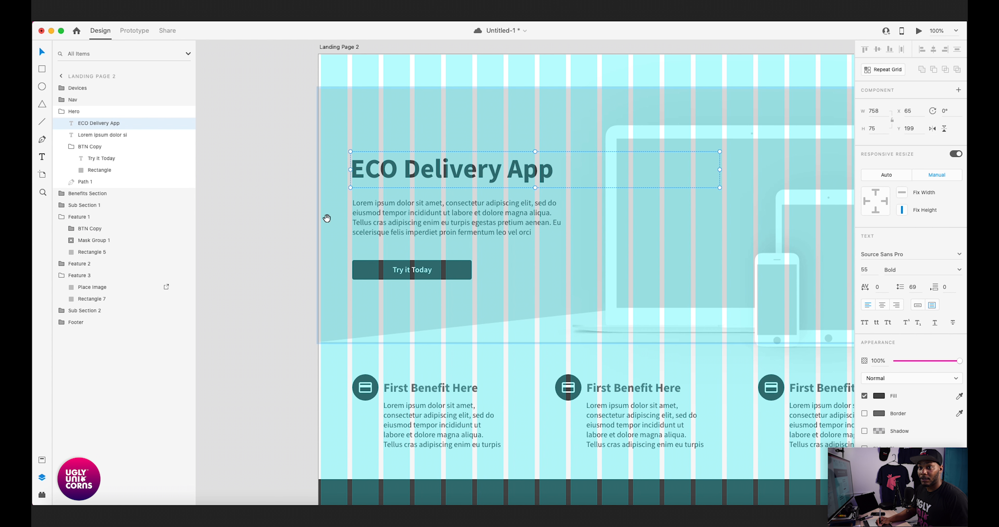
scroll(286, 211, "down", 2)
scroll(285, 212, "down", 7)
scroll(437, 267, "up", 7)
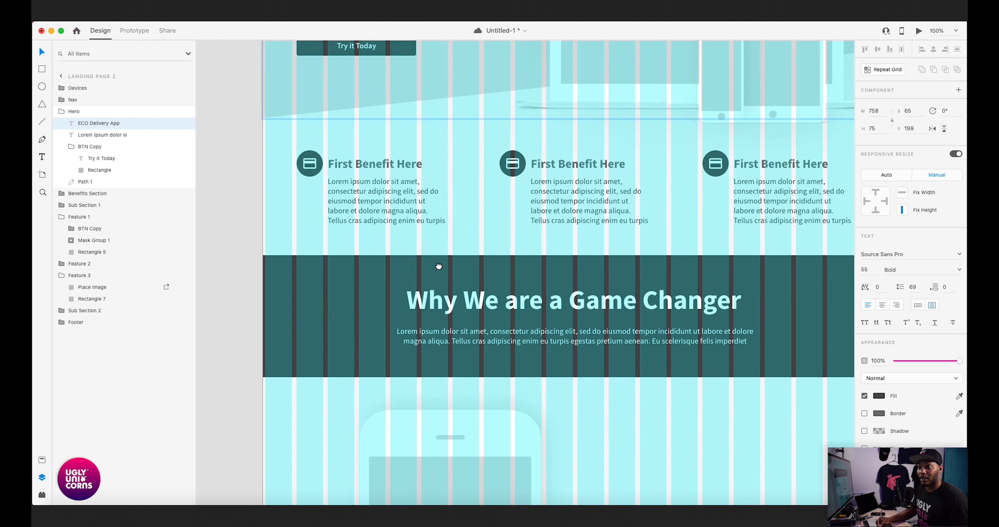
scroll(426, 209, "up", 2)
key("super+d")
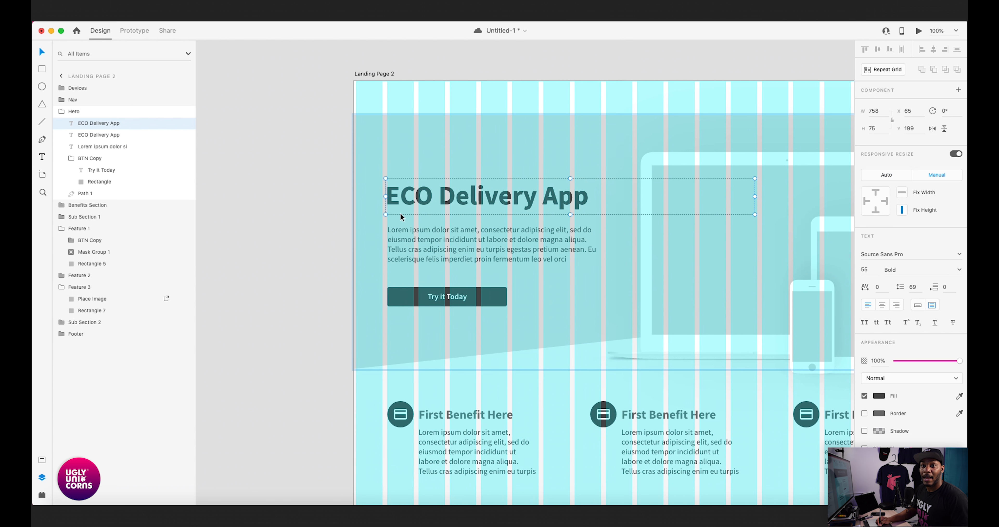
left_click_drag(78, 128, 102, 235)
left_click_drag(440, 226, 372, 214)
key("super+z")
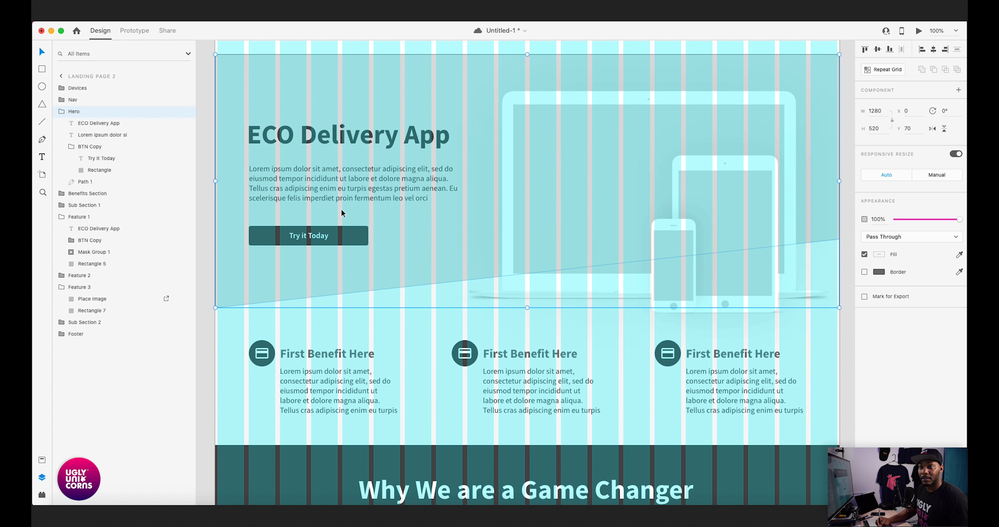
left_click_drag(322, 141, 391, 204)
key("super+z")
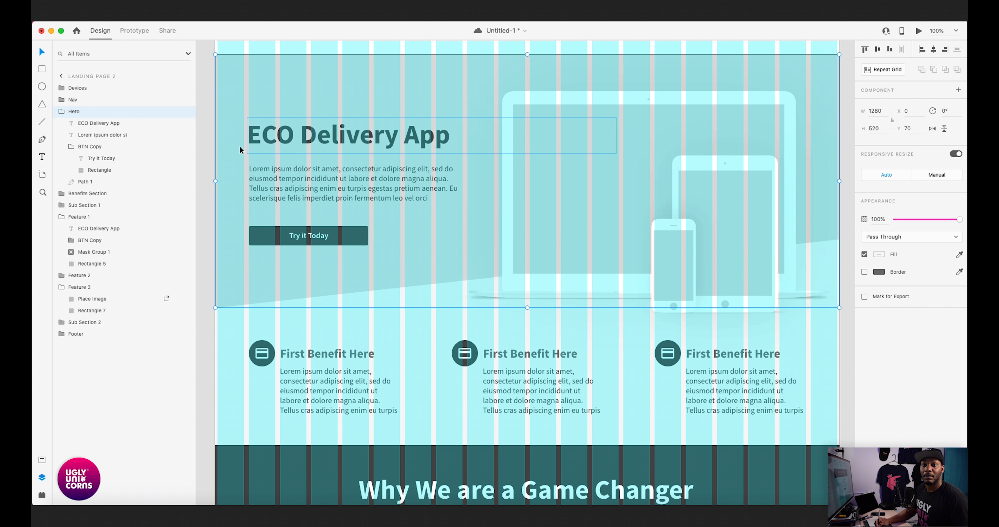
key("super+z")
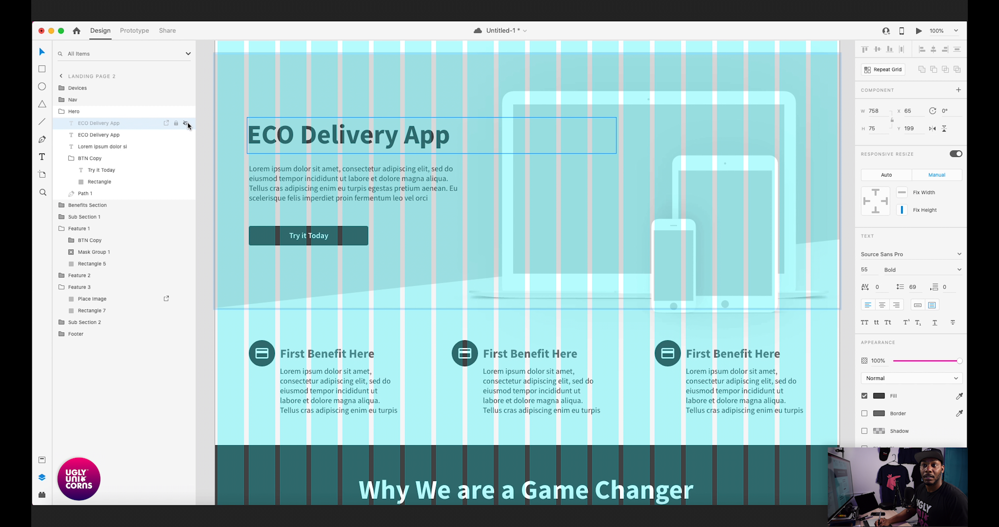
- Move the duplicated headline above the Feature 1 button at X 675, Y 1292 and place its layer inside Feature 1
left_click_drag(283, 148, 543, 433)
left_click_drag(555, 349, 413, 145)
left_click_drag(424, 218, 536, 268)
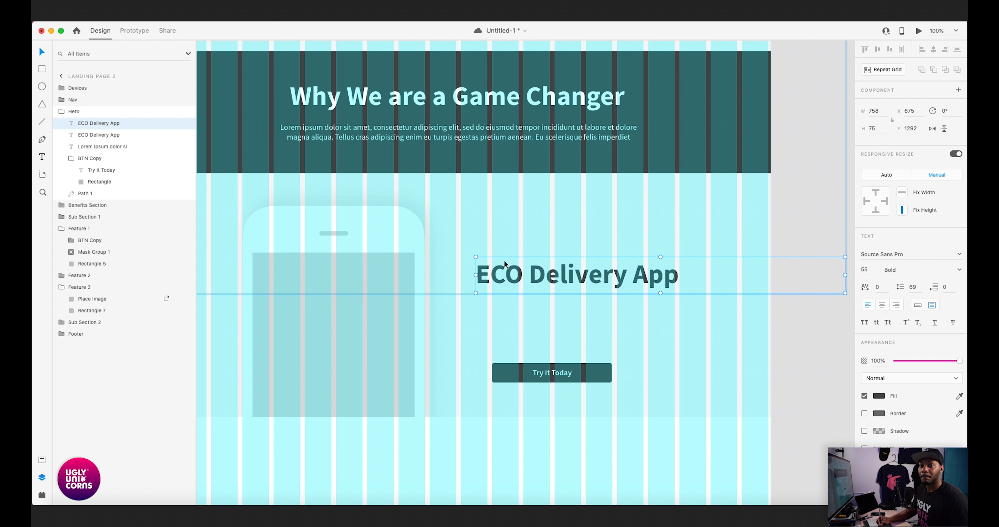
left_click_drag(79, 125, 103, 235)
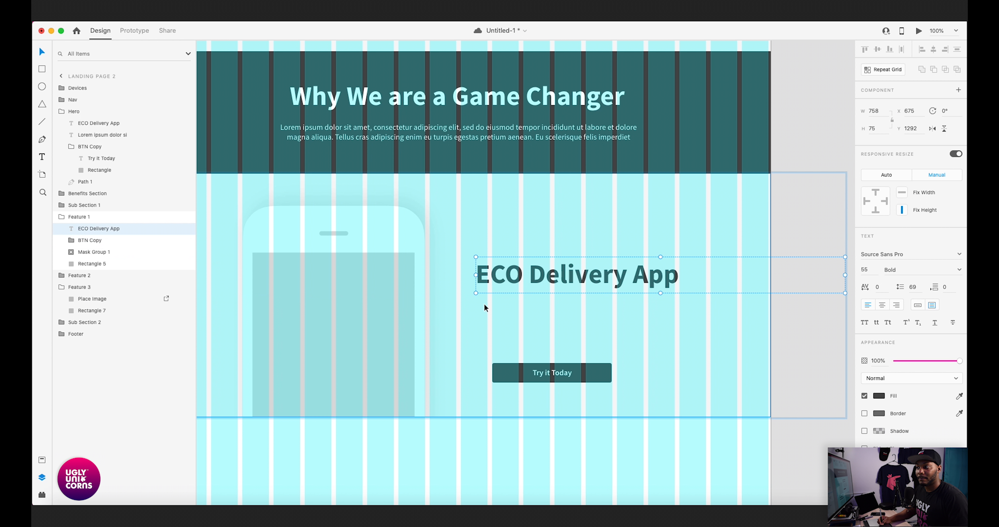
- Narrow the Feature 1 headline's text box to 492 wide and replace its text with "New Mobile Experience"
left_click_drag(845, 275, 716, 275)
key("super+Tab")
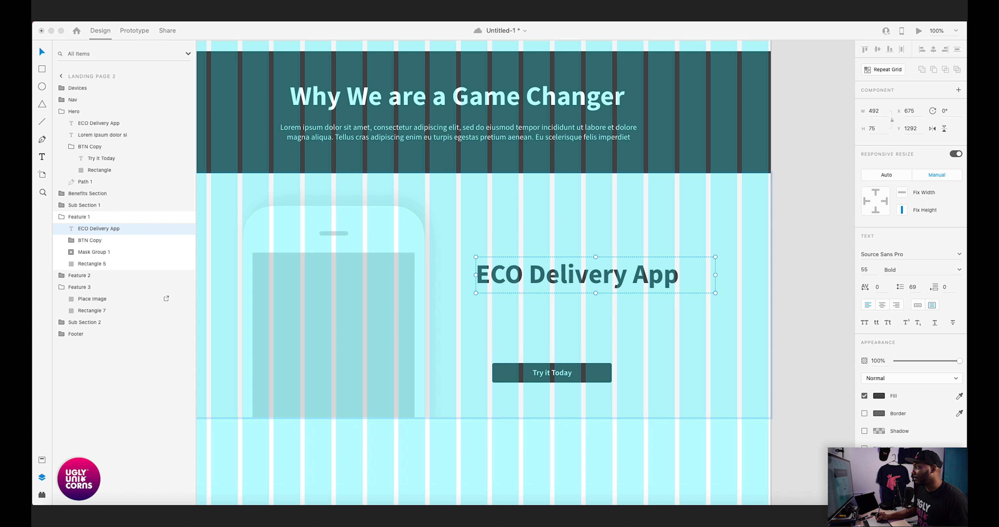
left_click(551, 277)
double_click(551, 274)
key("super+v")
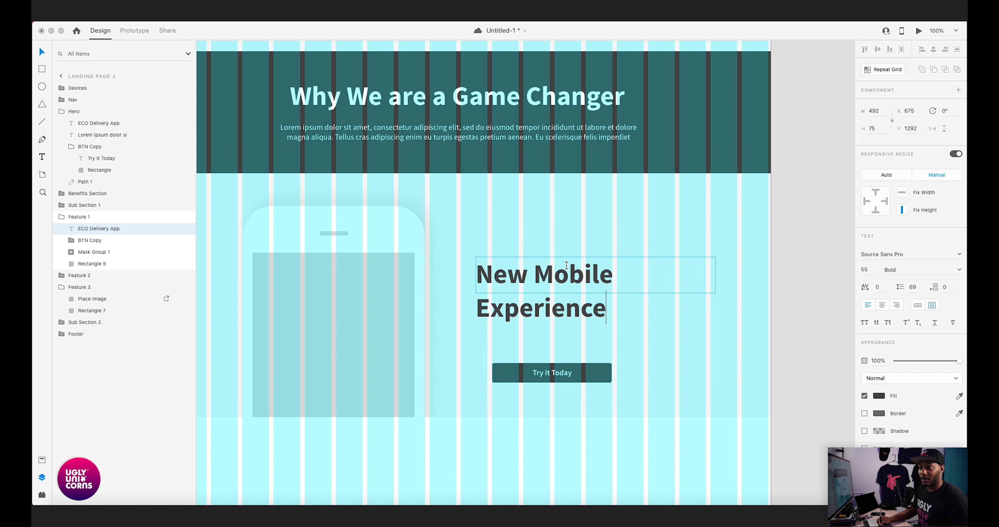
left_click(778, 275)
- Fit the headline box's height to its two lines and align it to the grid column beside the phone at X 641, Y 1170
double_click(596, 293)
left_click_drag(520, 277, 499, 221)
key("super+plus")
key("super+plus")
key("super+plus")
left_click_drag(521, 186, 750, 286)
key("Up")
left_click_drag(684, 206, 391, 190)
left_click_drag(481, 198, 747, 194)
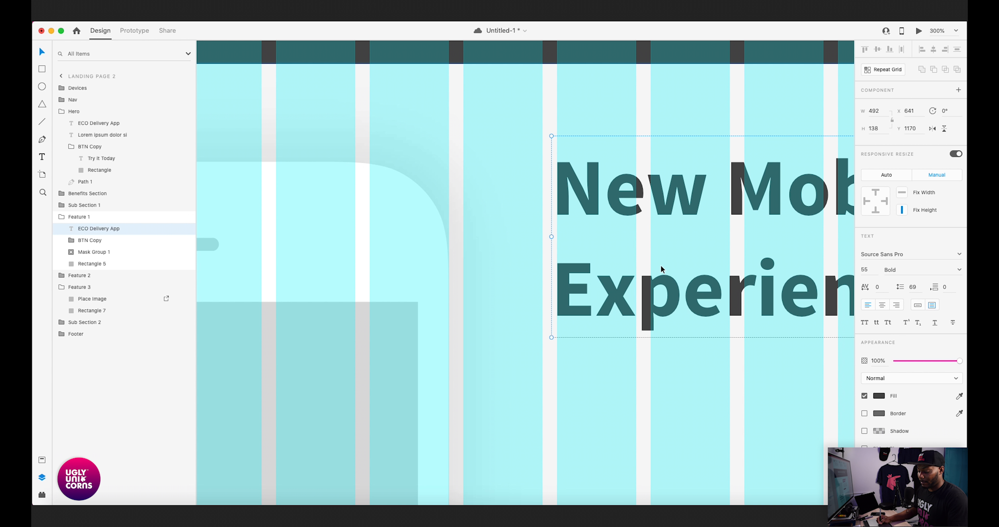
key("super+minus")
key("super+minus")
left_click_drag(597, 353, 623, 236)
key("super+minus")
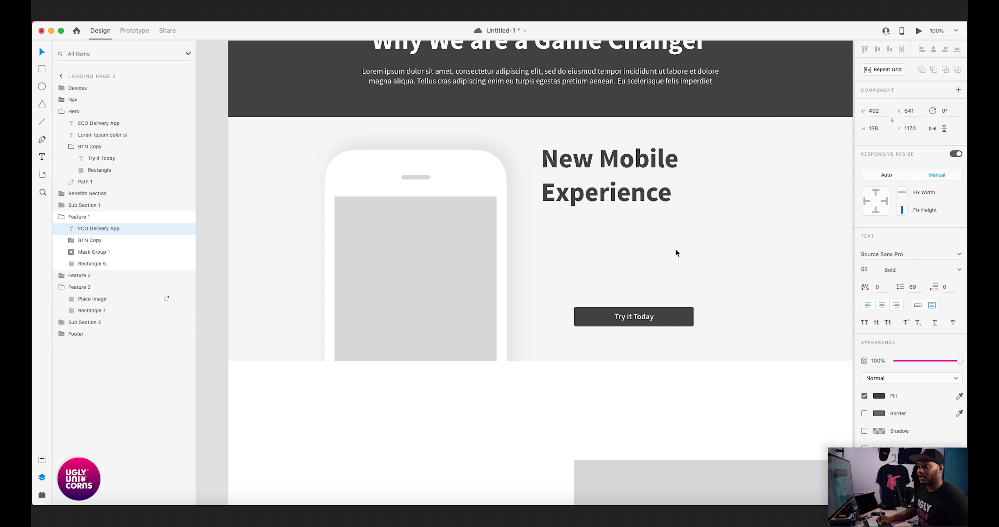
- Add a seven-line lorem ipsum paragraph to Feature 1, in a text box 443 wide directly below the New Mobile Experience headline
key("super+Tab")
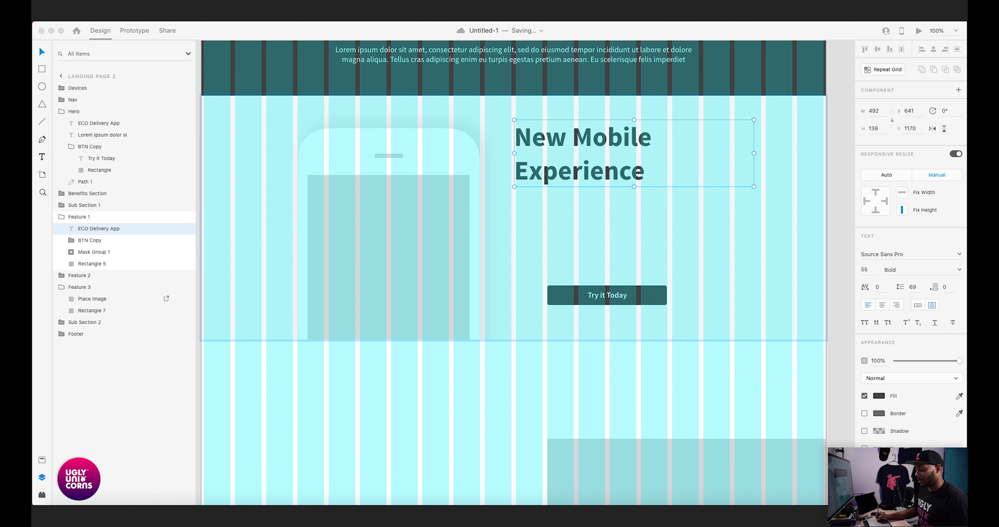
left_click(473, 265)
left_click_drag(539, 295, 654, 345)
key("super+v")
left_click_drag(426, 274, 640, 274)
key("Down")
key("Down")
key("Down")
key("Down")
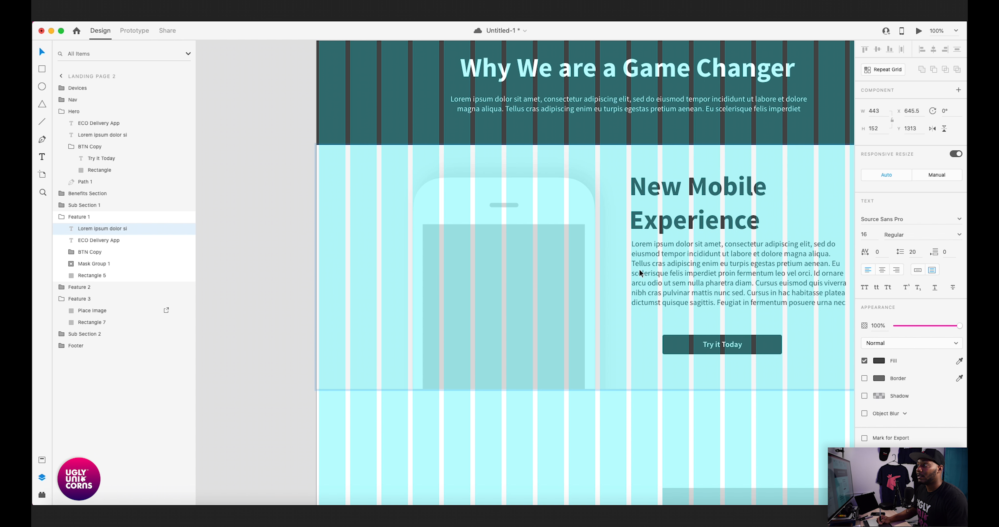
- Set the Feature 1 paragraph's X position to 645 and nudge it down to leave more space below the headline
left_click_drag(918, 112, 911, 123)
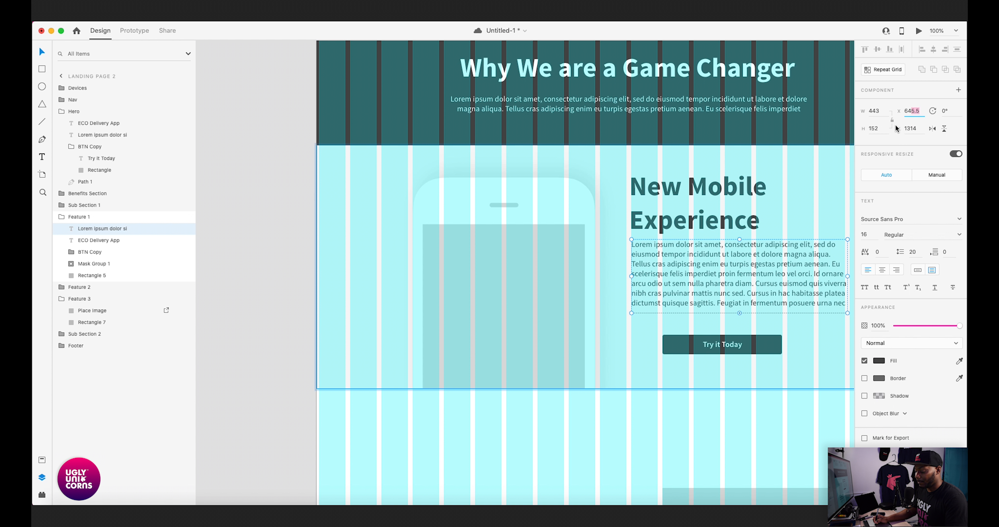
type("5")
key("Return")
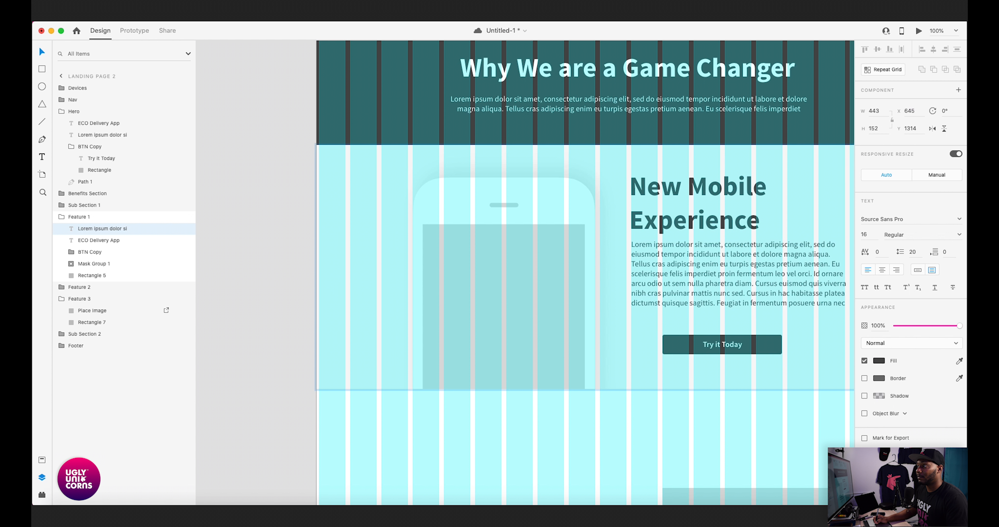
left_click_drag(740, 276, 742, 277)
key("super+z")
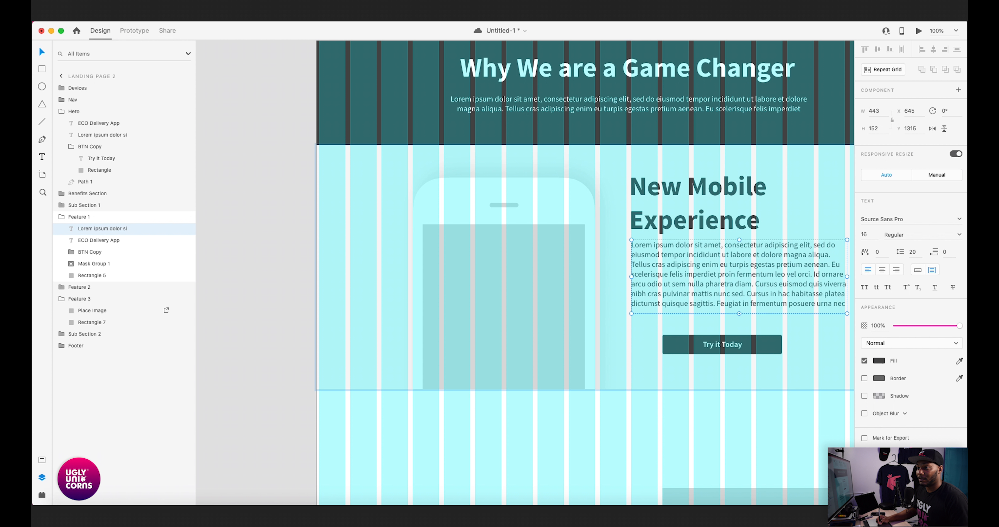
key("Down")
key("Down")
key("Down")
key("Down")
key("Up")
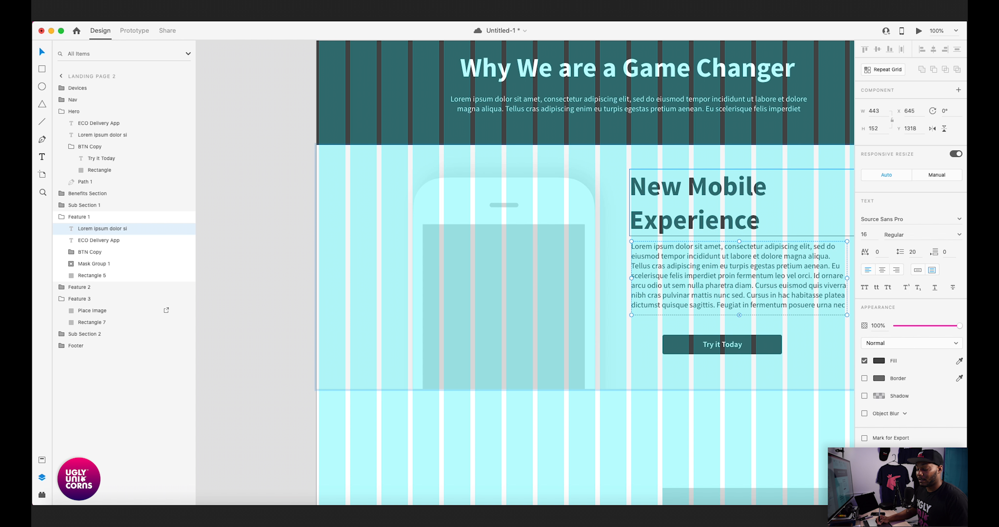
key("Down")
key("Down")
key("Down")
key("Down")
key("Down")
key("Down")
key("Down")
key("Down")
key("Down")
key("Down")
- Align the Feature 1 button with the paragraph's left edge at X 645 and check the vertical gap between them
left_click_drag(722, 345, 691, 345)
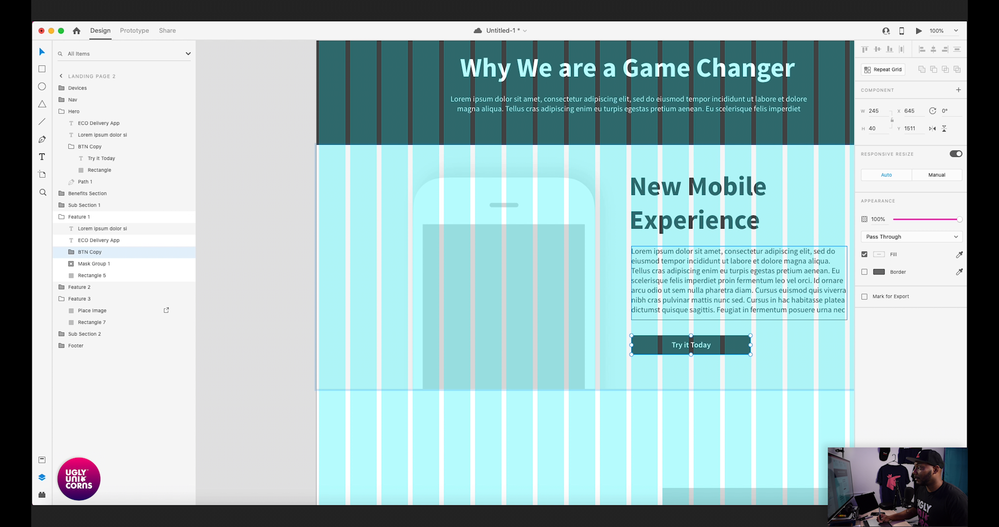
key("super+Tab")
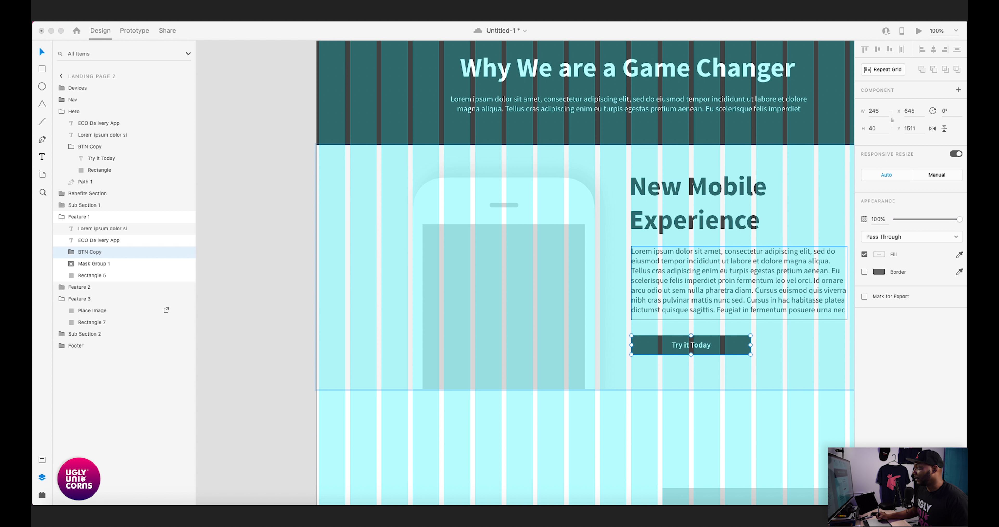
key("super+Tab")
key("alt")
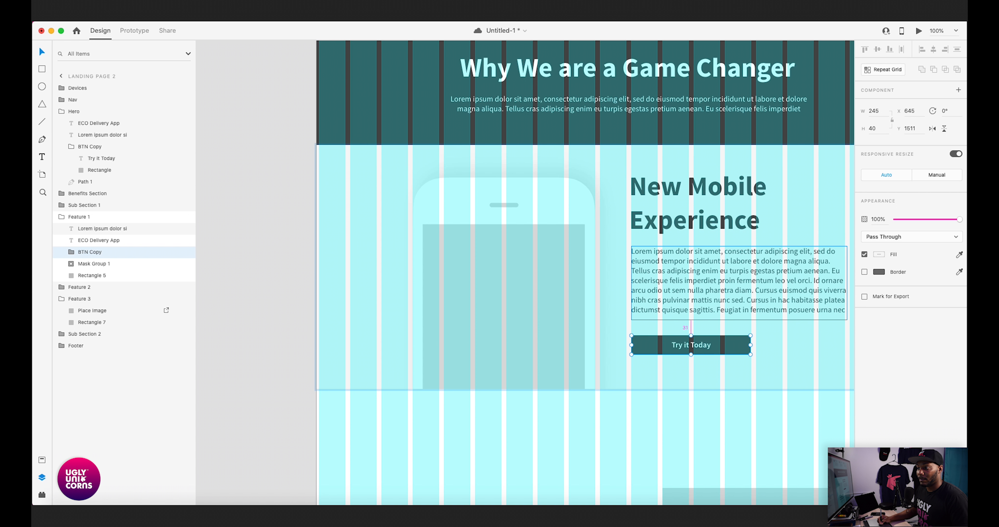
- Raise the Feature 1 button to Y 1496, closer to the paragraph
left_click(718, 291)
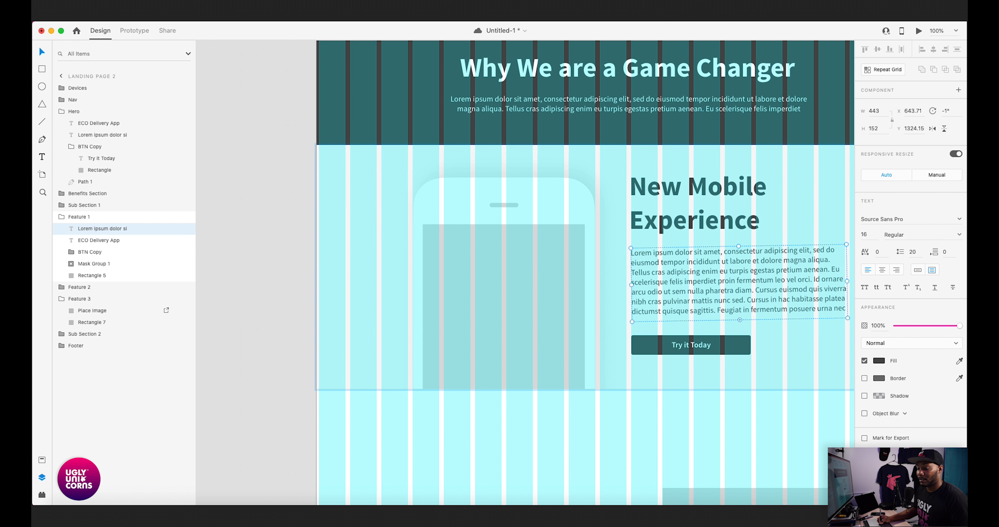
left_click_drag(739, 319, 718, 338)
key("Down")
key("Up")
key("Up")
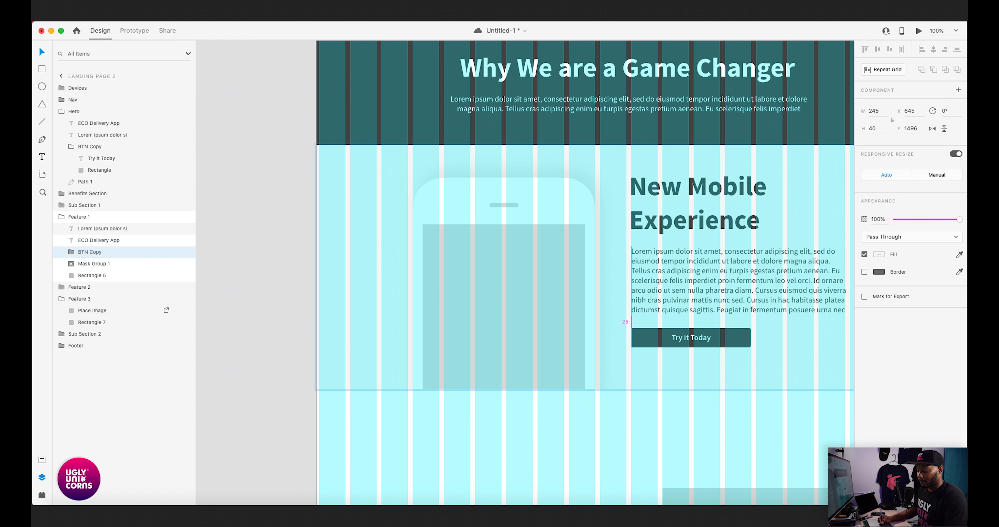
- Examine the left alignment and spacing of the Feature 1 headline, paragraph and button up close, with and without the layout grid
key("super+plus")
key("super+plus")
key("super+plus")
scroll(526, 273, "right", 6)
scroll(526, 273, "down", 2)
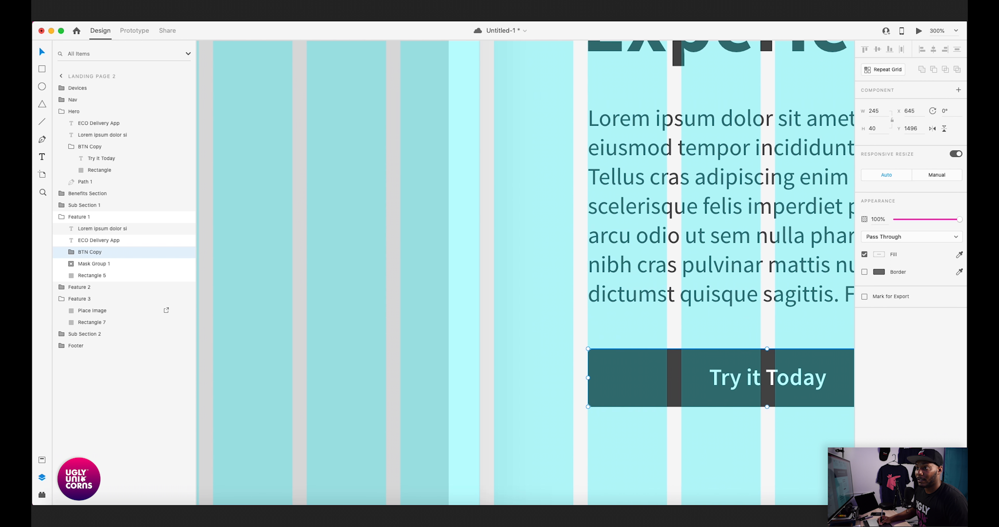
scroll(526, 273, "up", 5)
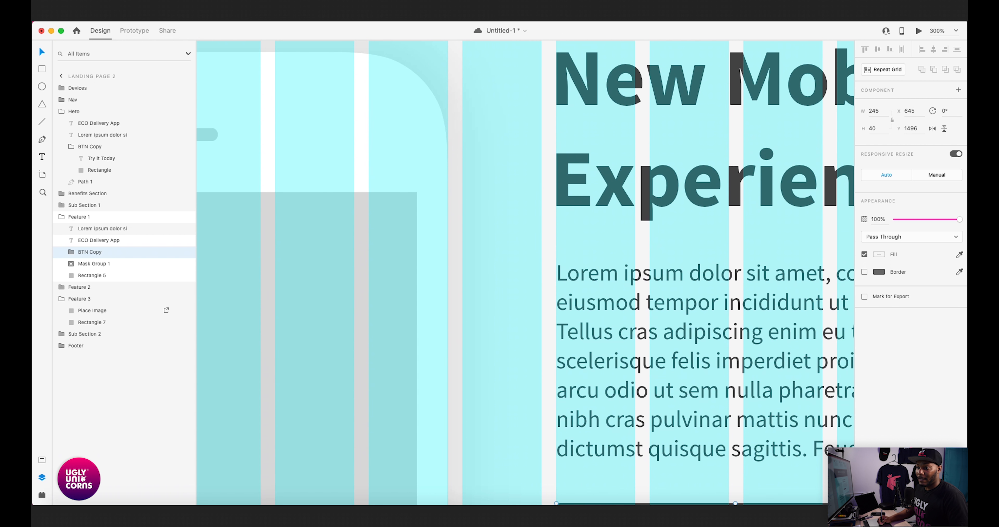
scroll(526, 273, "down", 3)
key("shift+super+apostrophe")
key("super+minus")
key("super+minus")
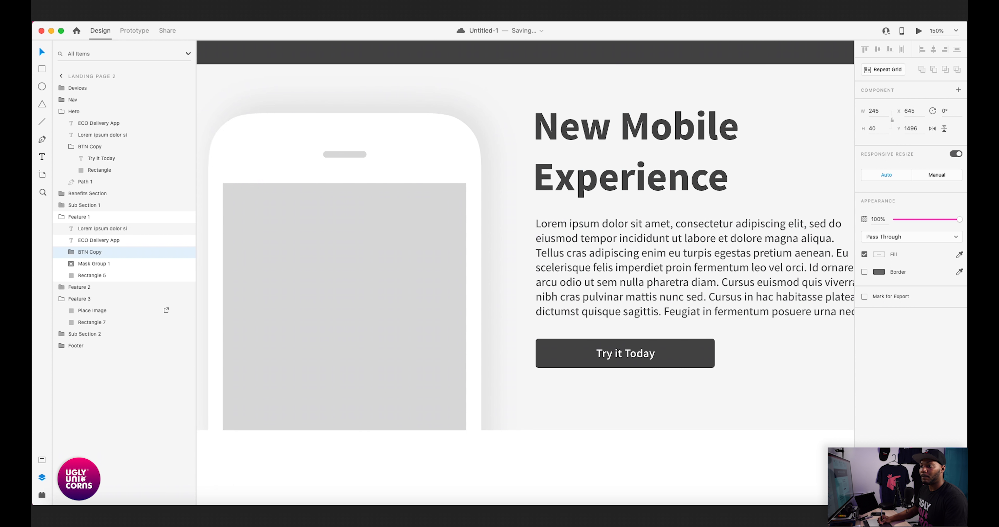
key("shift+super+apostrophe")
key("super+minus")
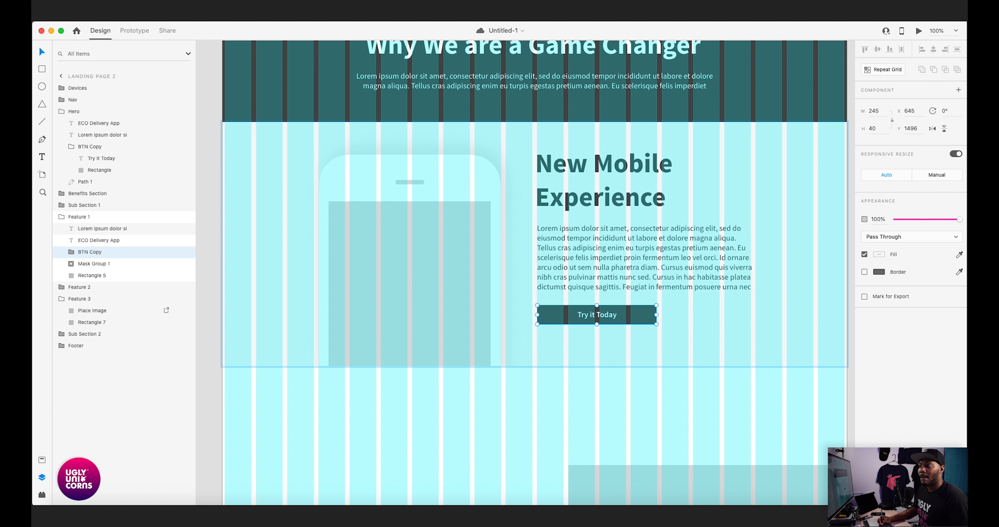
- Compare the Feature 1 section with and without the layout grid, checking its spacing against the neighbouring sections
scroll(534, 273, "down", 1)
key("shift+super+apostrophe")
key("super+minus")
key("shift+super+apostrophe")
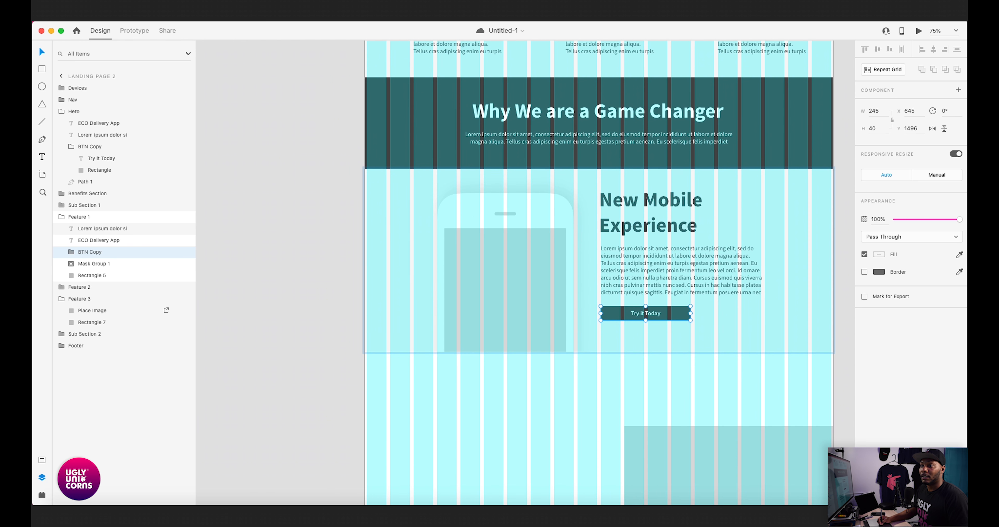
scroll(525, 273, "down", 1)
scroll(526, 273, "up", 1)
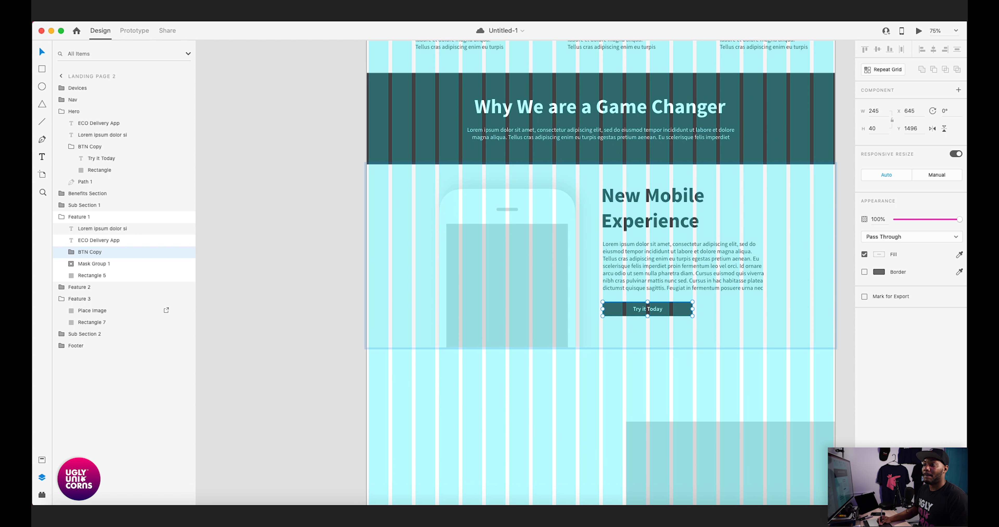
scroll(600, 273, "down", 1)
scroll(599, 273, "up", 1)
scroll(599, 273, "down", 1)
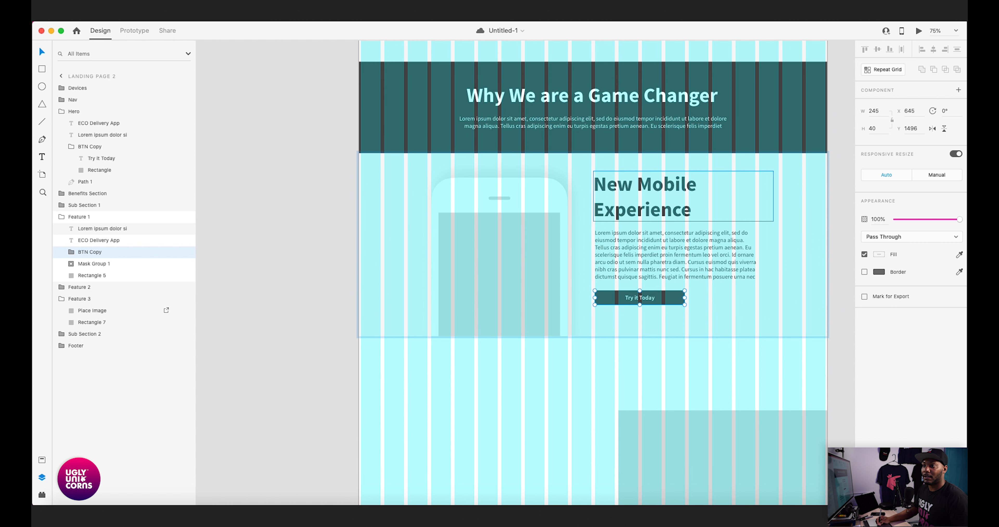
left_click(644, 207)
left_click(646, 251, "shift")
left_click(640, 298, "shift")
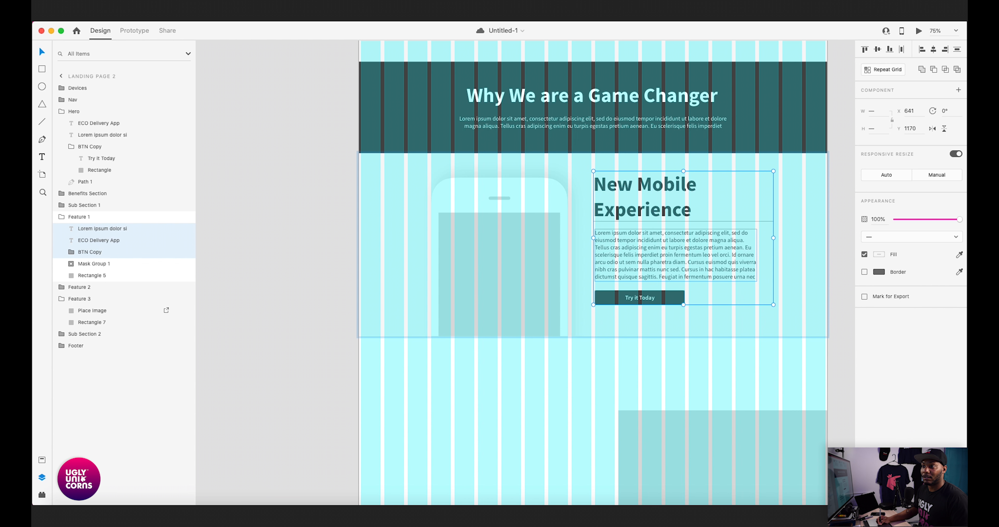
key("super+minus")
left_click(770, 272)
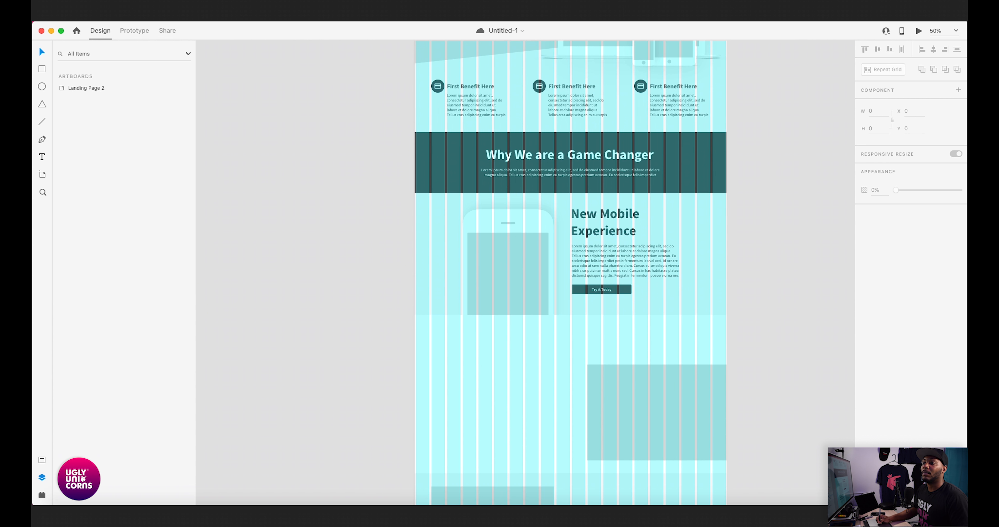
scroll(525, 273, "up", 2)
scroll(583, 273, "down", 5)
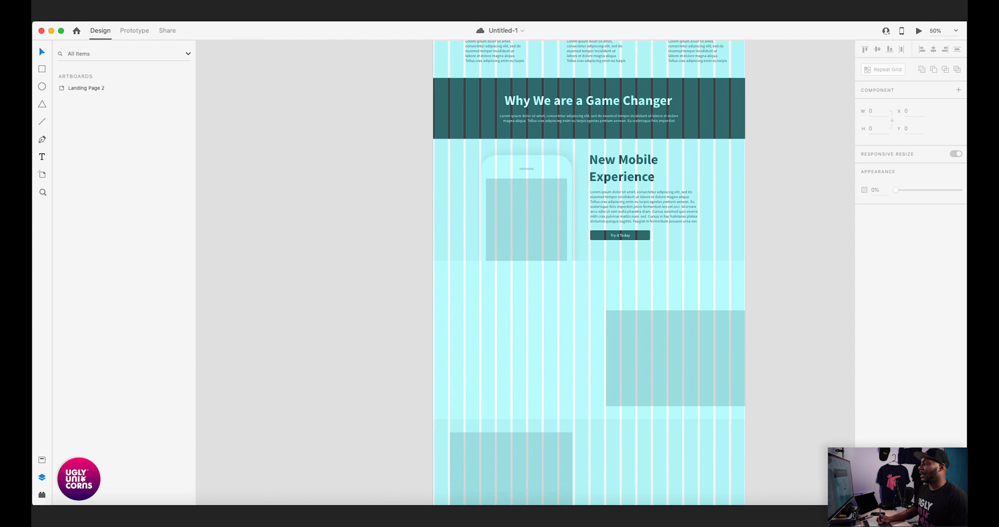
scroll(589, 273, "down", 3)
scroll(609, 273, "left", 4)
scroll(644, 273, "up", 3)
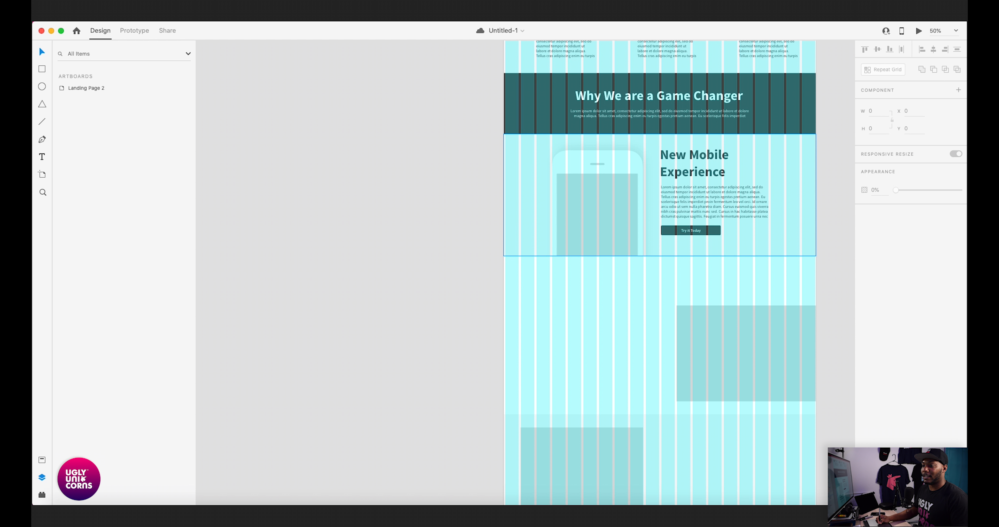
- Copy the headline, paragraph and button elements from the Feature 1 section
left_click(714, 173)
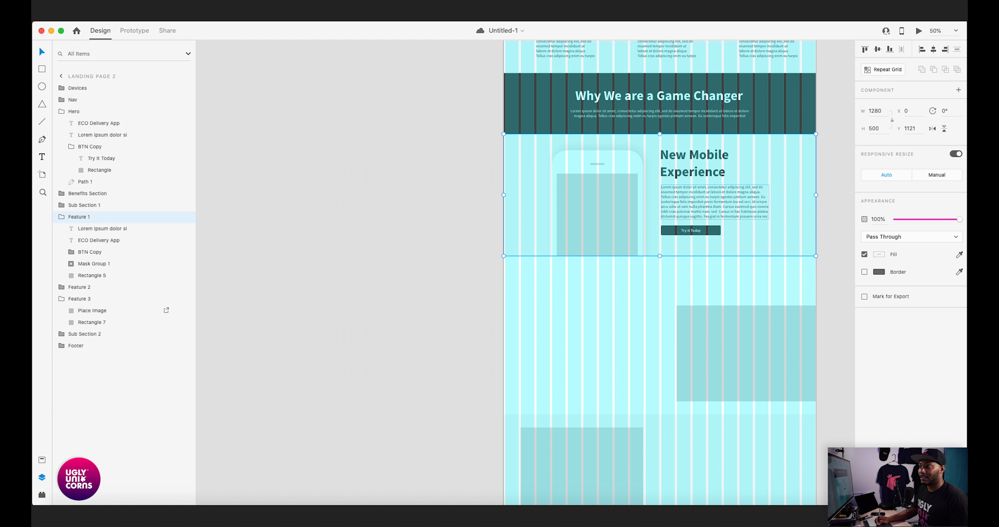
double_click(714, 172)
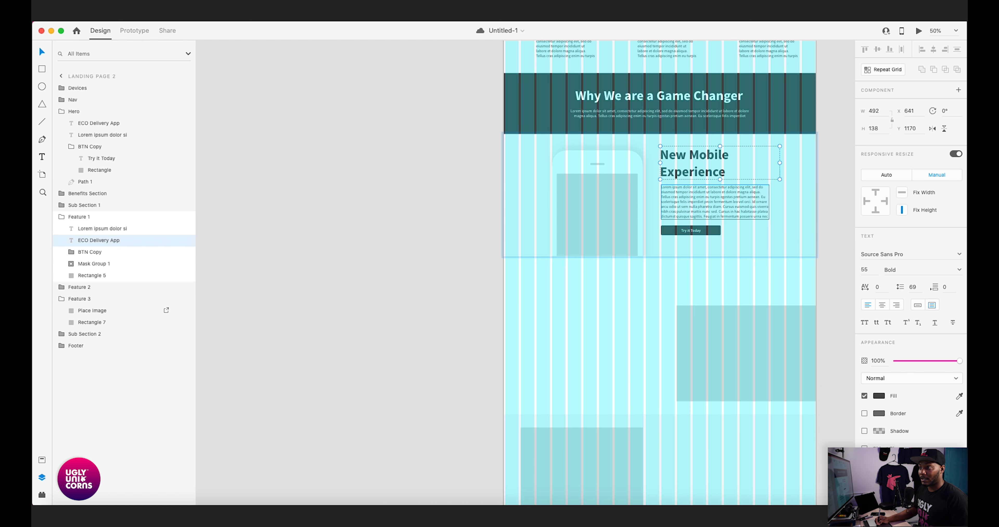
left_click(708, 206, "shift")
left_click(691, 230, "shift")
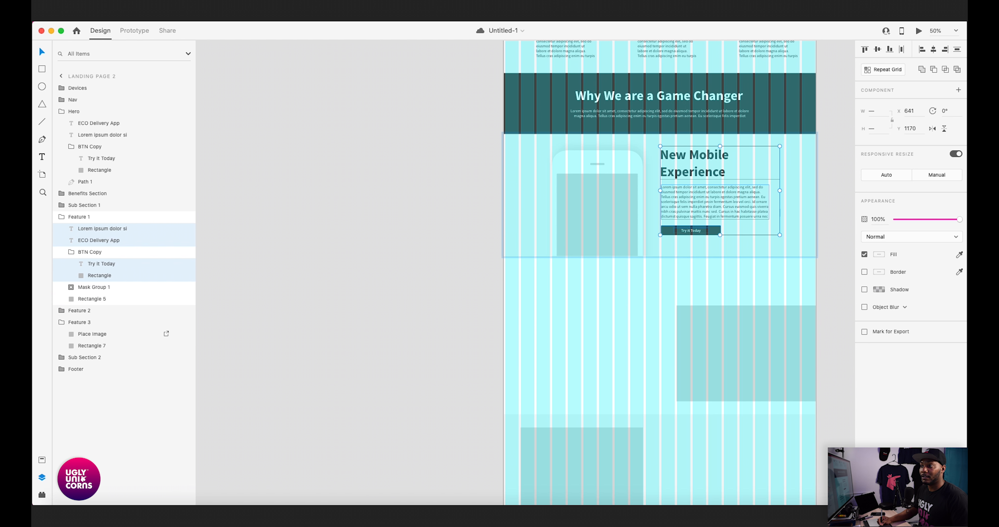
- Move the Feature 2 section up to Y 1621 so it sits directly against the bottom of Feature 1
left_click_drag(601, 349, 661, 318)
left_click(660, 318)
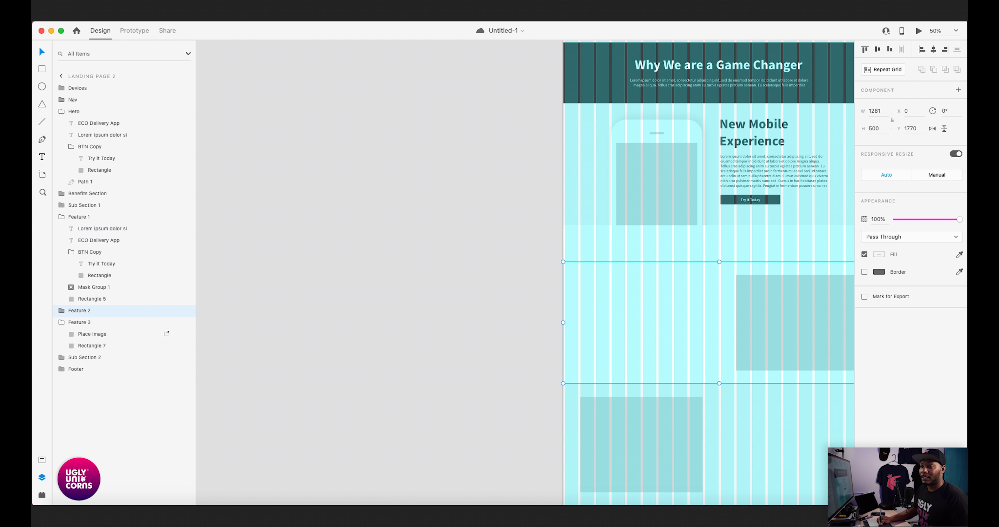
left_click(62, 217)
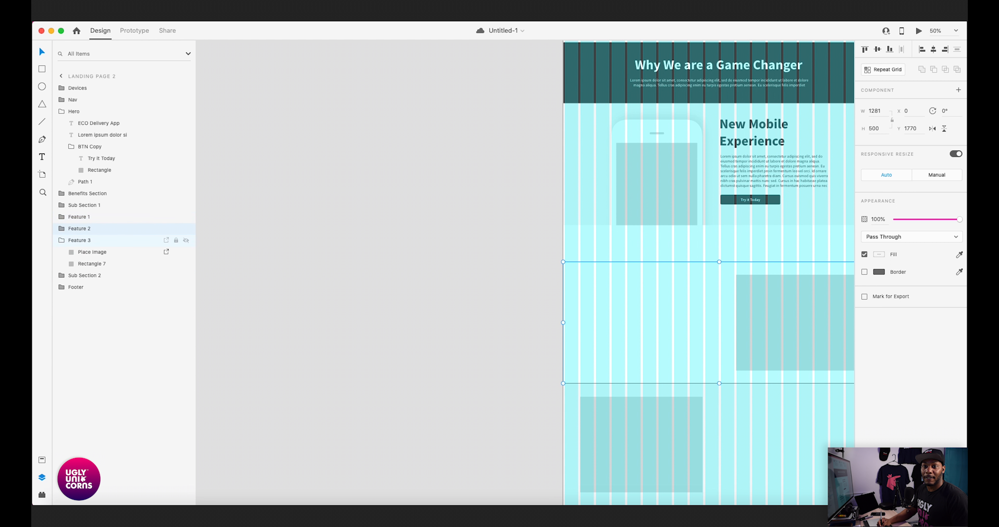
left_click_drag(718, 321, 658, 284)
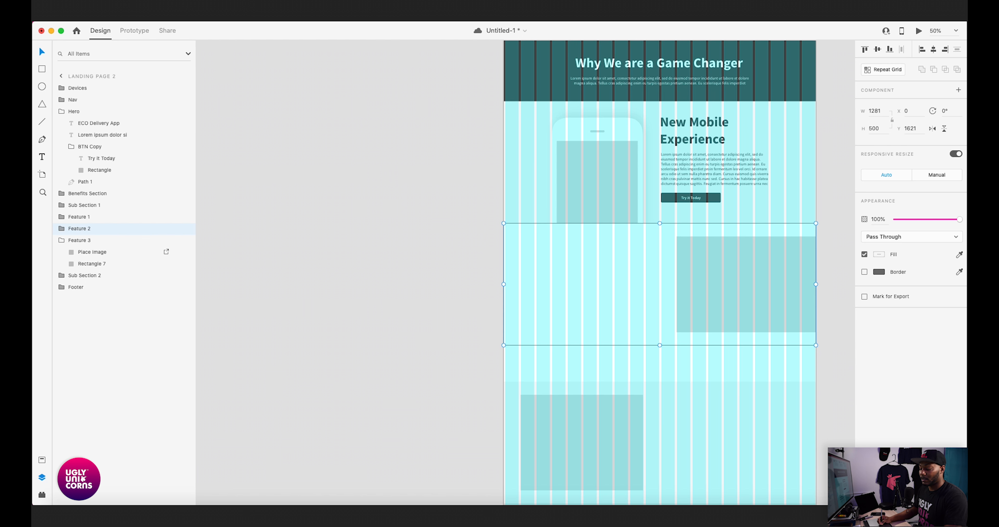
- Try to paste the copied headline, paragraph and button elements inside Feature 2 and reposition them, undoing the attempt
scroll(591, 263, "up", 3)
double_click(591, 263)
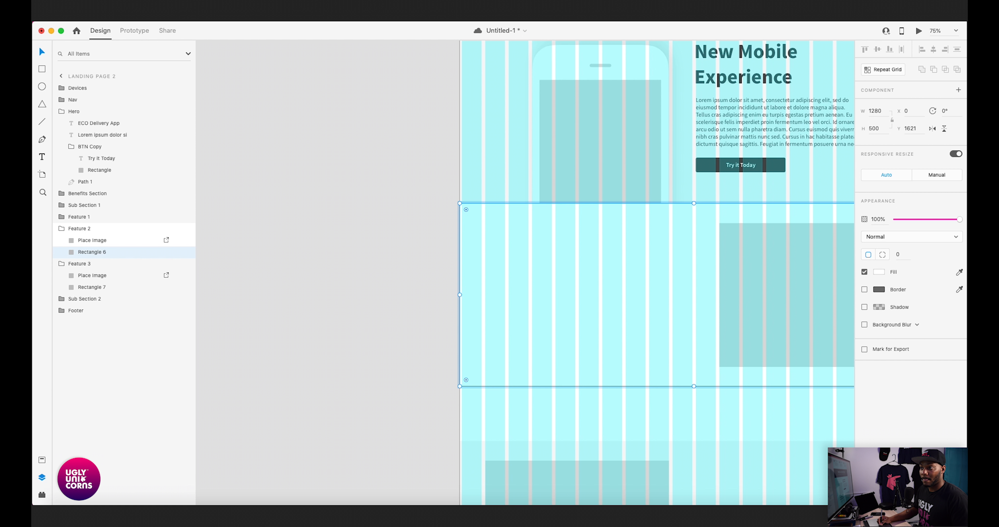
key("ctrl+v")
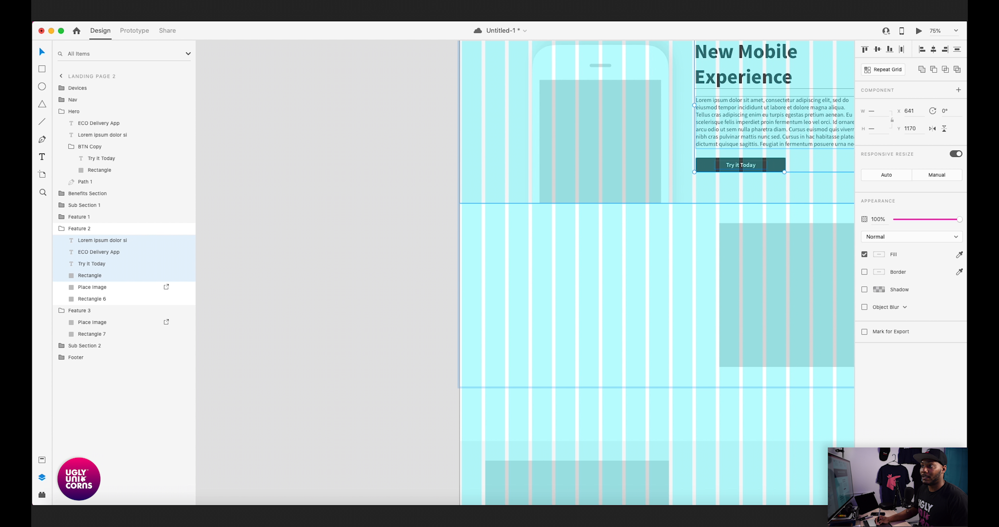
left_click_drag(729, 136, 718, 156)
key("super+z")
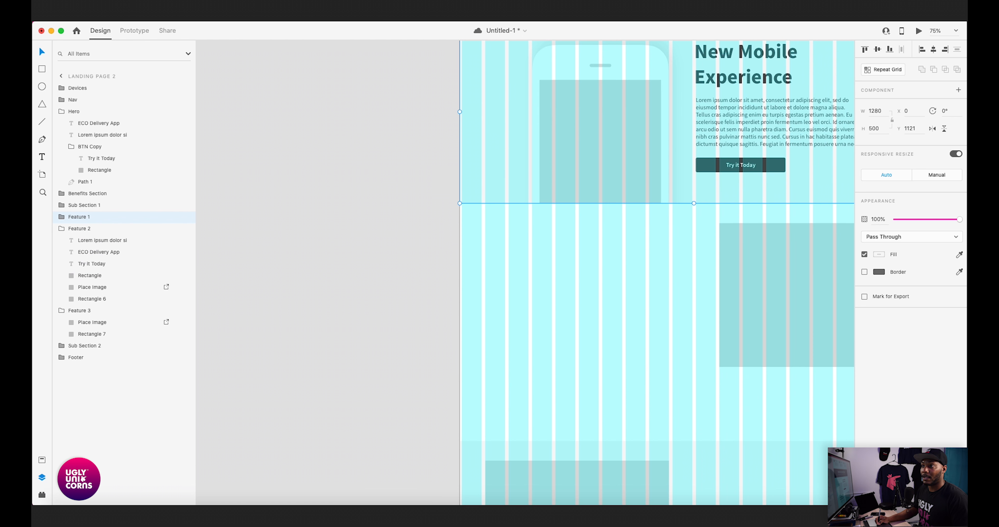
key("super+z")
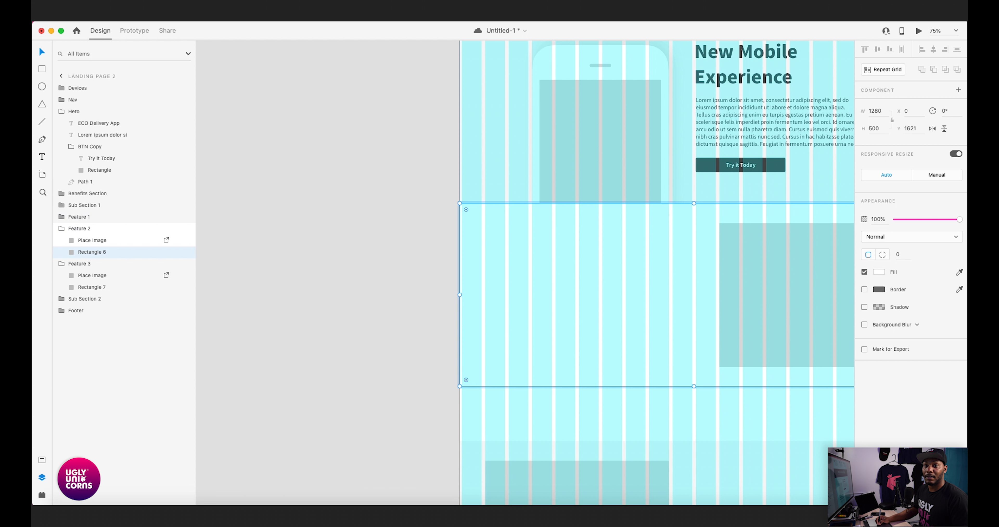
- Duplicate Feature 1's headline, paragraph and whole button group and place the copies in Feature 2's empty area at X 187, Y 1681
left_click(61, 217)
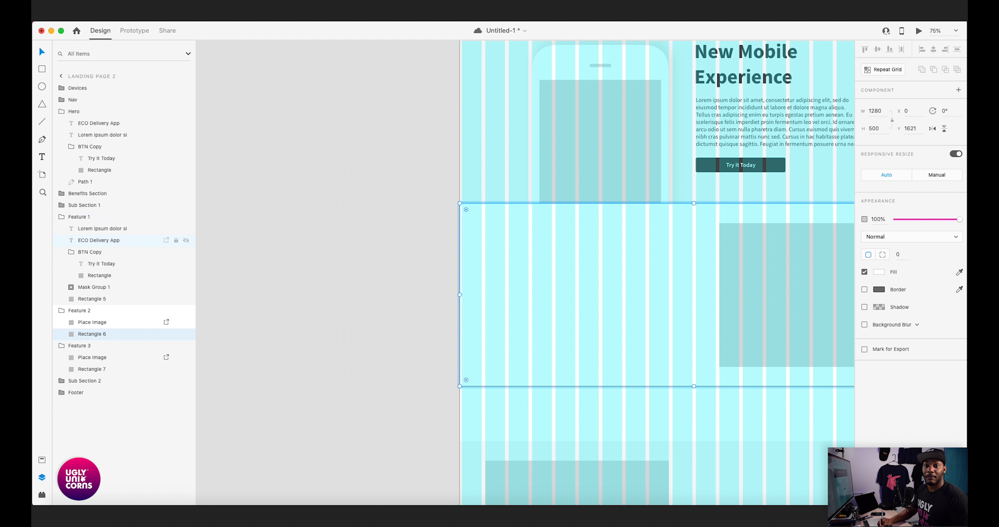
left_click(71, 252)
left_click(99, 229)
left_click(99, 241, "shift")
left_click(94, 252, "shift")
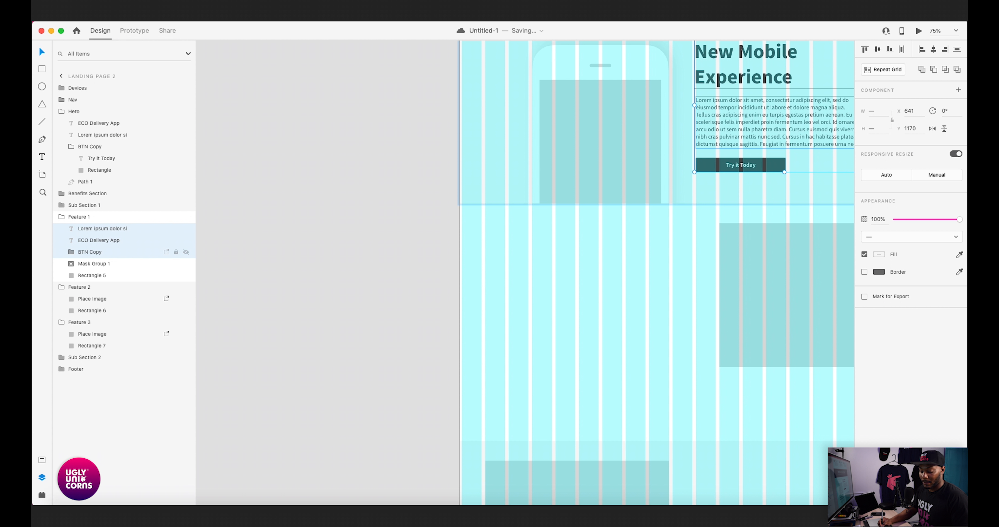
key("super+v")
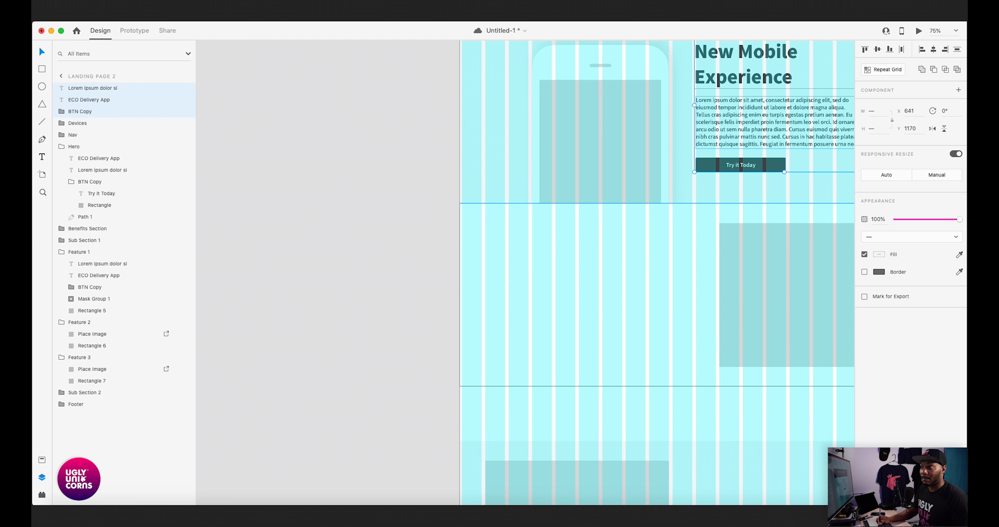
left_click_drag(749, 121, 583, 308)
key("Up")
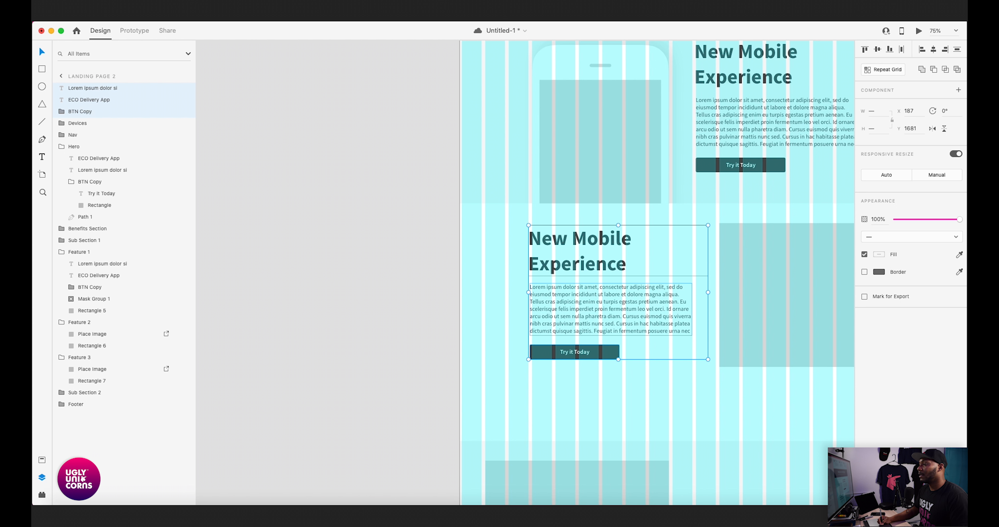
- Nudge the duplicated headline, paragraph and button in Feature 2 to X 197, Y 1688
scroll(583, 308, "down", 2)
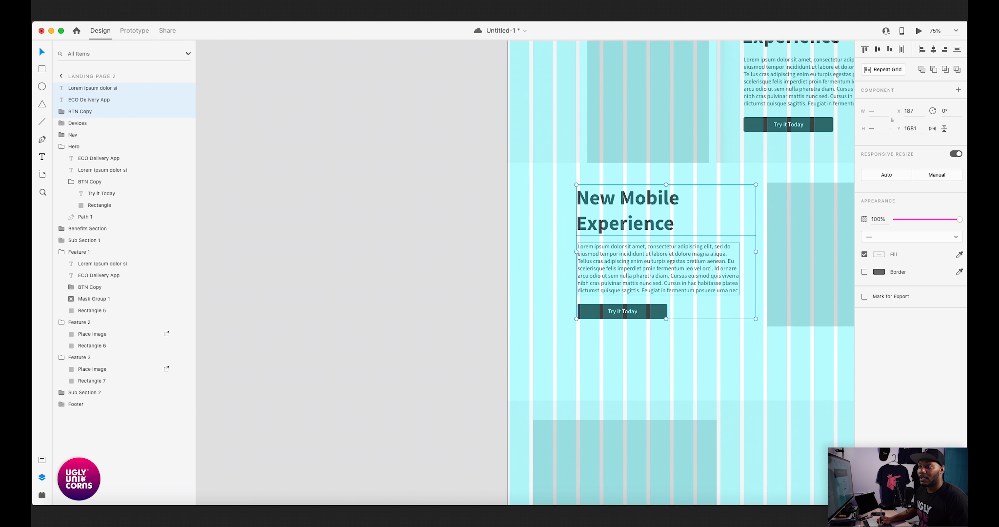
scroll(583, 309, "up", 1)
key("super+plus")
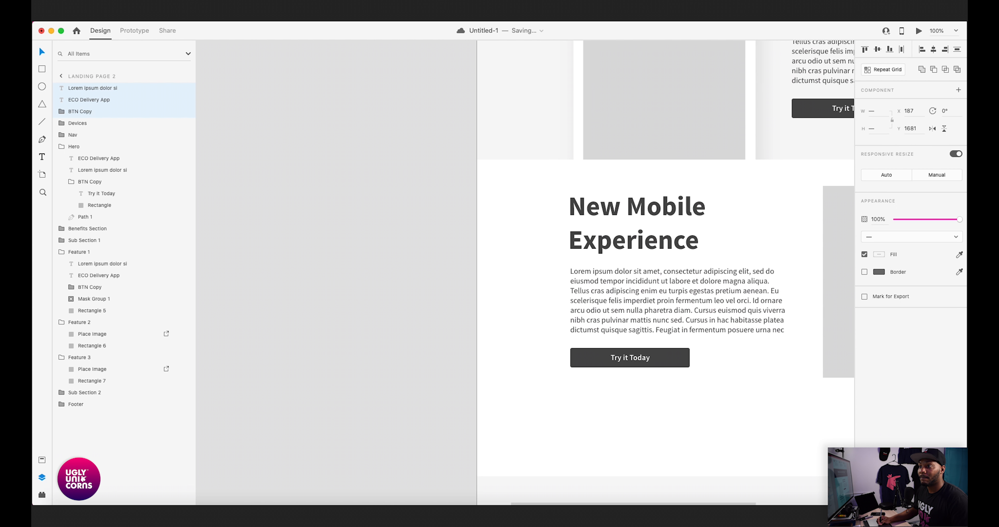
scroll(583, 308, "up", 2)
key("shift+Right")
key("Up")
key("Down")
key("Down")
key("Down")
key("Down")
key("Down")
key("Down")
key("Down")
key("Down")
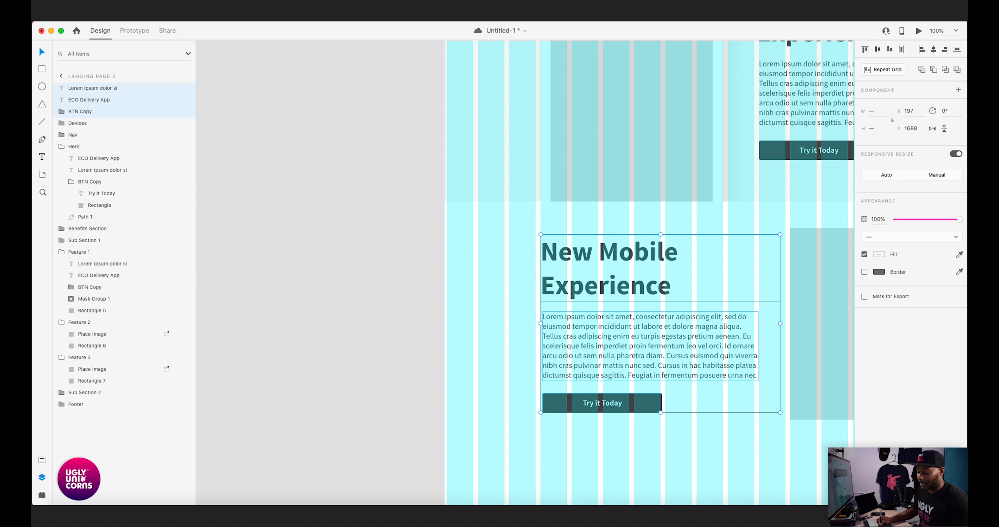
- Shift the Feature 2 copy and button to X 193 to match the grid column edge, and save the document
key("super+plus")
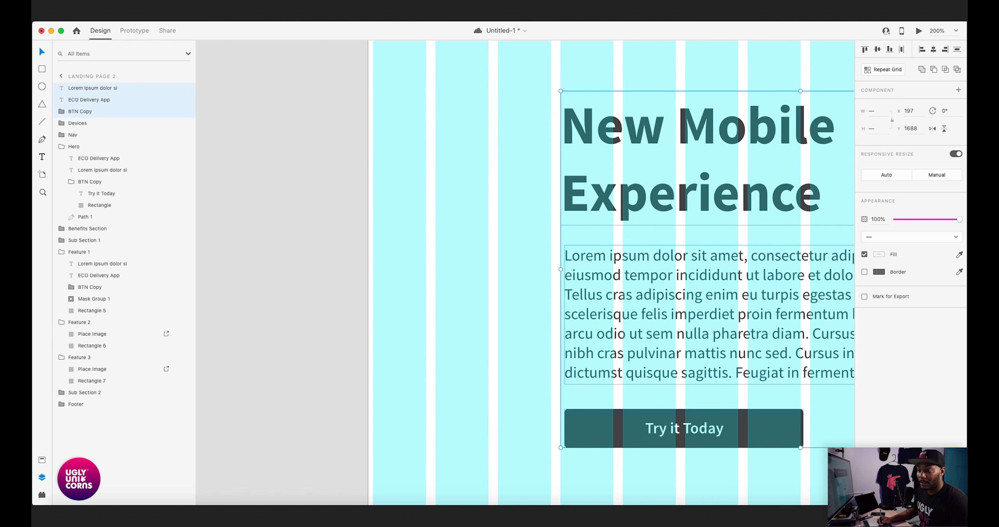
key("Left")
key("Left")
key("Left")
key("Left")
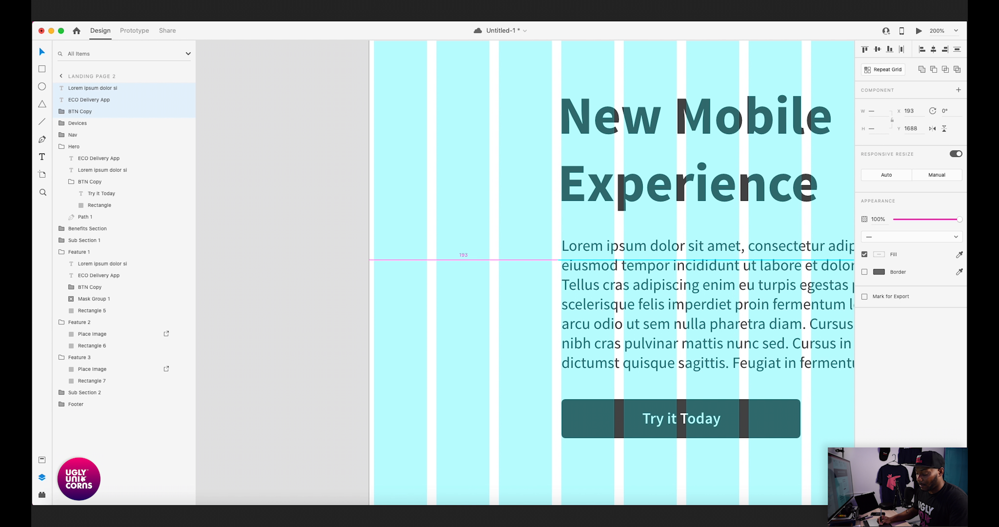
key("super+minus")
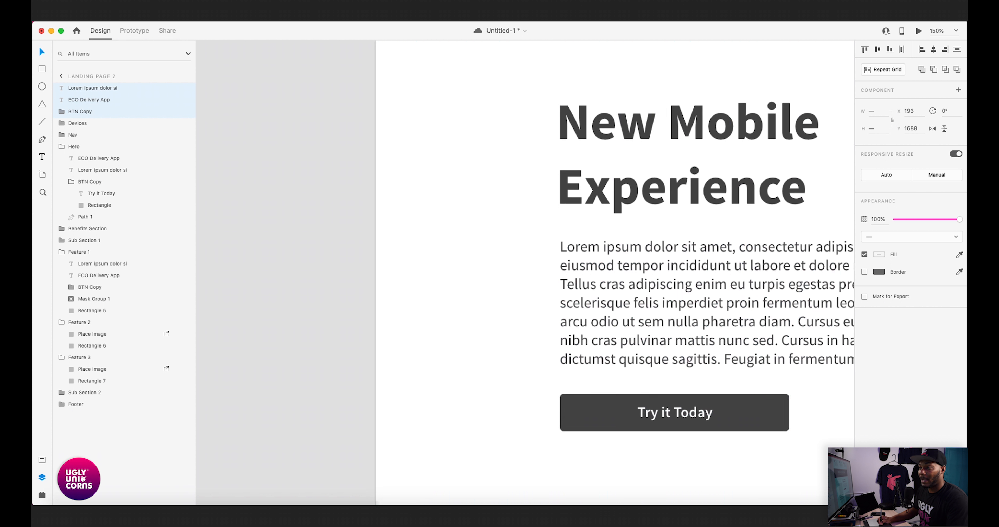
key("super+minus")
- Replace the Feature 2 headline text with "Custom to Your Business"
key("super+minus")
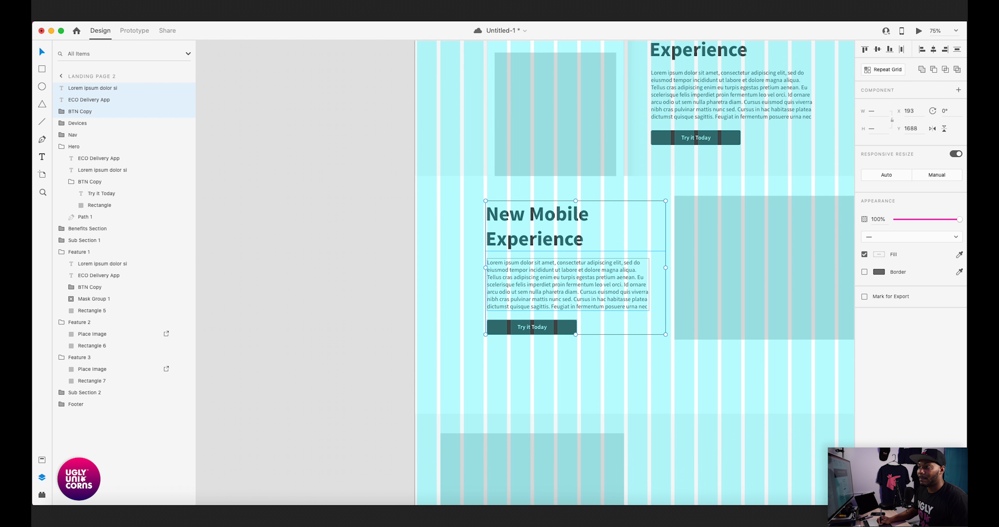
key("super+s")
key("super+minus")
key("Escape")
left_click_drag(527, 267, 702, 260)
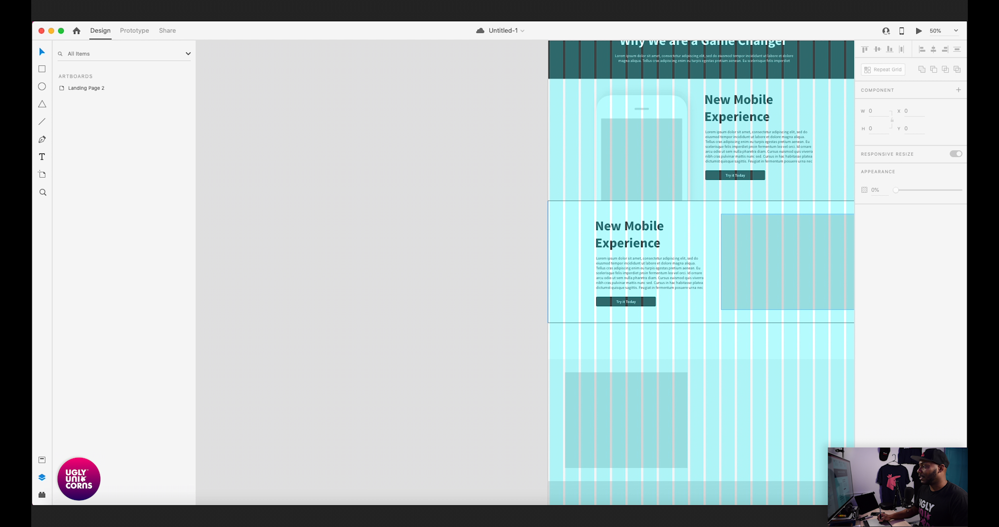
key("super+Tab")
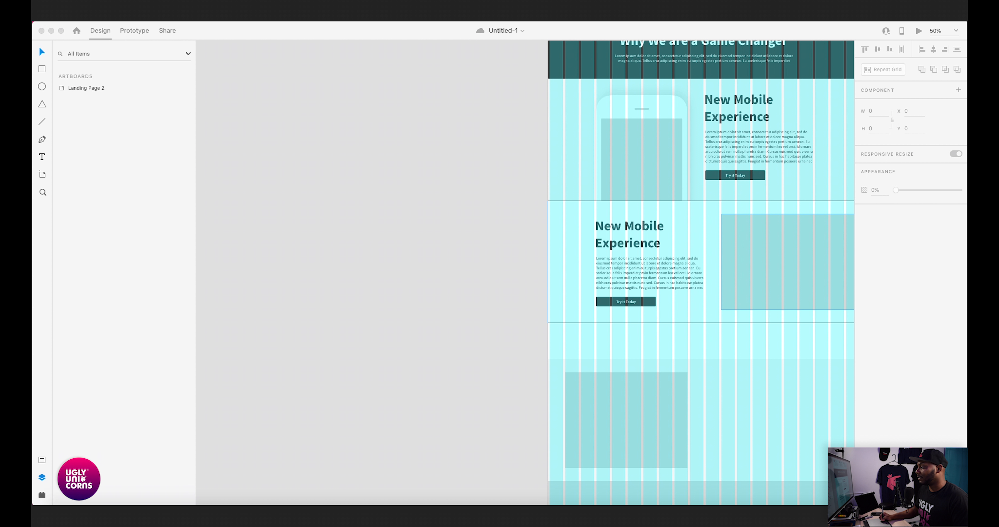
key("super+Tab")
double_click(629, 235)
key("super+a")
type("Custom to Your Business")
key("Escape")
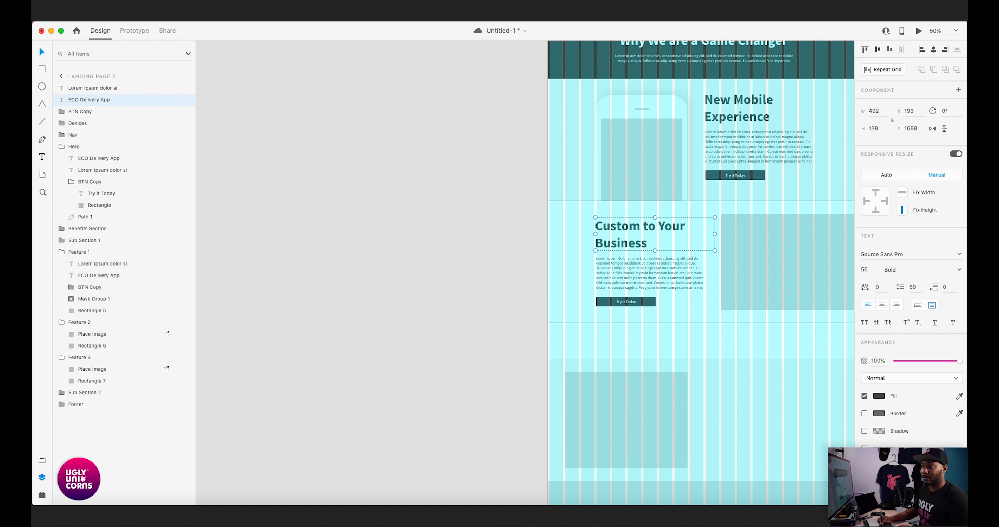
- Move the Feature 3 section up to X 0, Y 2121 so it sits directly below Feature 2
scroll(629, 235, "right", 4)
scroll(629, 235, "down", 2)
scroll(630, 235, "up", 4)
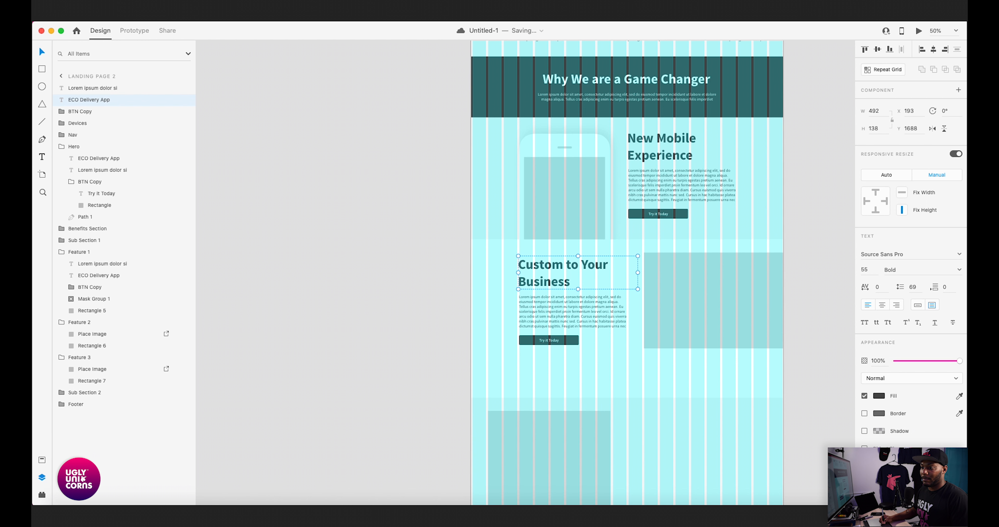
scroll(642, 273, "down", 3)
scroll(642, 273, "left", 1)
scroll(643, 273, "down", 1)
left_click(675, 372)
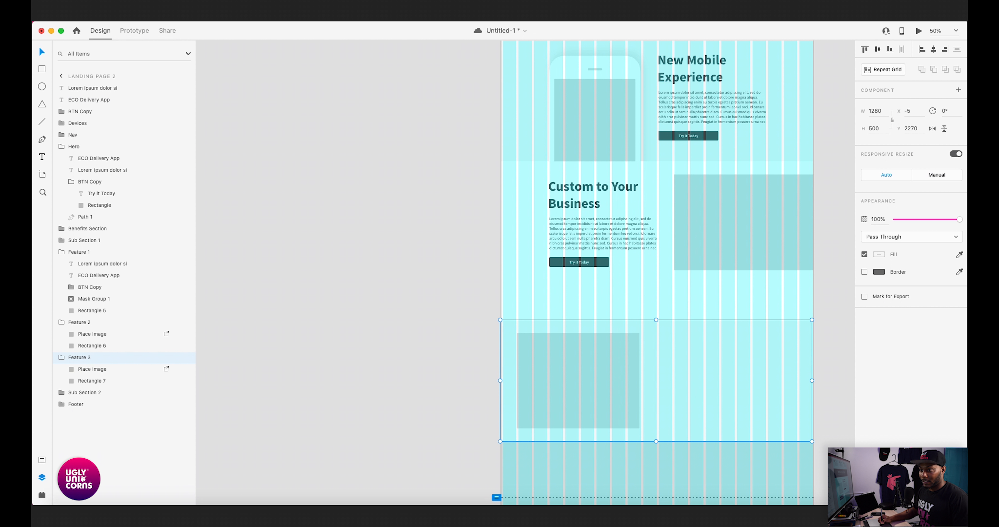
left_click_drag(675, 373, 675, 336)
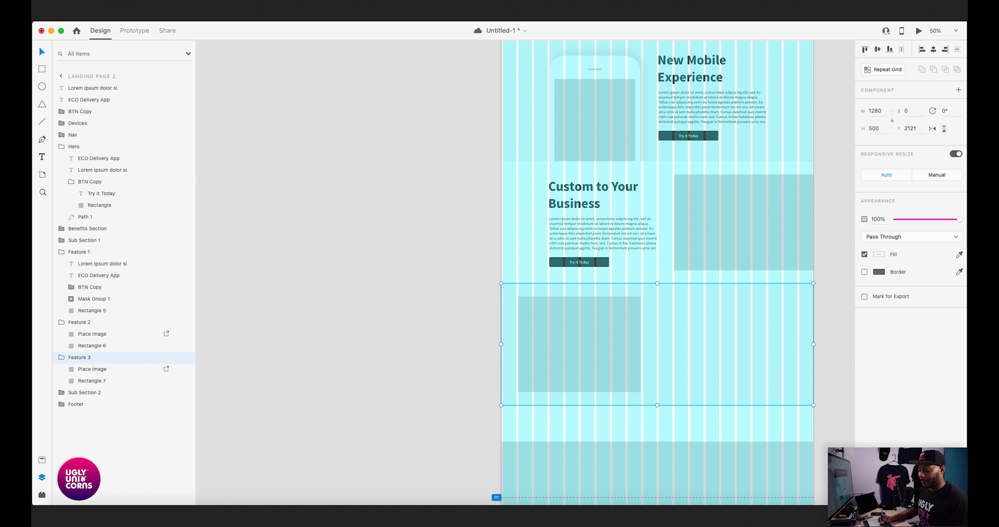
- Examine the boundary between the Feature 2 and Feature 3 sections up close at the artboard edge
key("super+=")
key("super+=")
key("super+=")
scroll(652, 273, "left", 2)
scroll(652, 273, "up", 1)
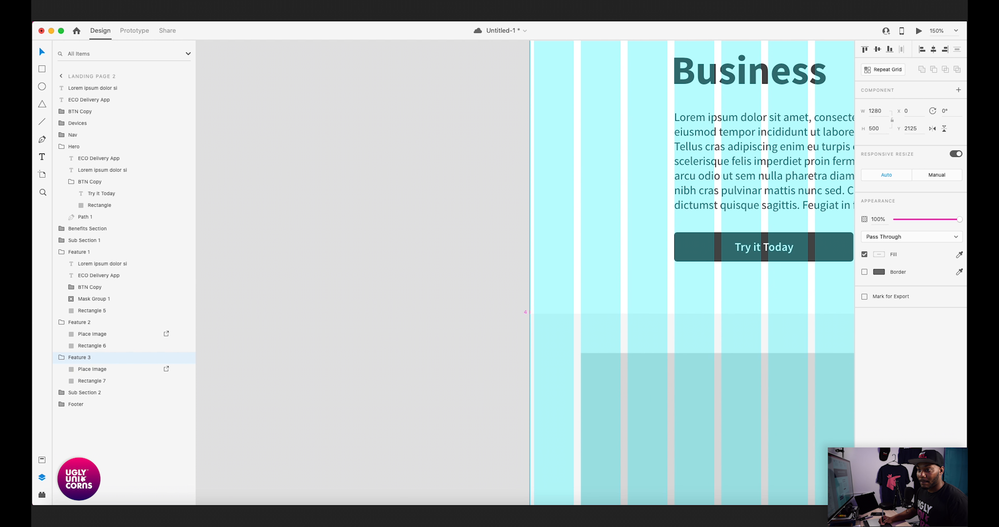
scroll(653, 273, "down", 1)
key("super+minus")
key("super+minus")
key("super+minus")
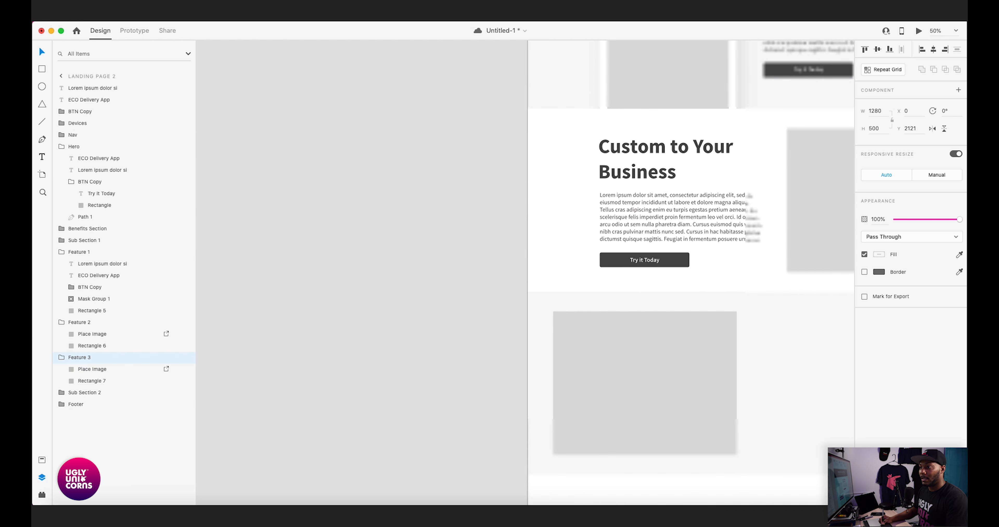
scroll(525, 273, "right", 3)
scroll(525, 273, "down", 1)
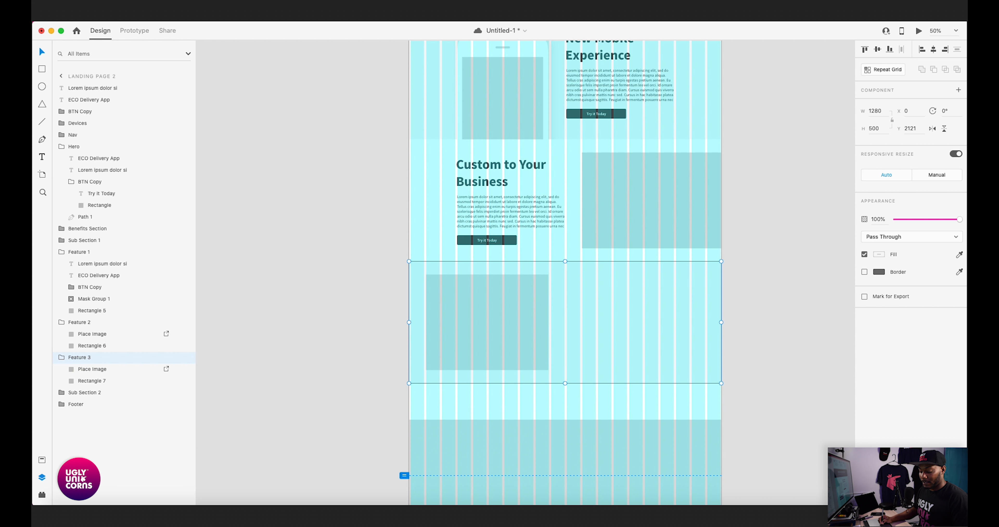
- Move the "Custom to Your Business" headline, paragraph and button layers into the Feature 2 group, above its placeholder image
key("super+v")
key("super+z")
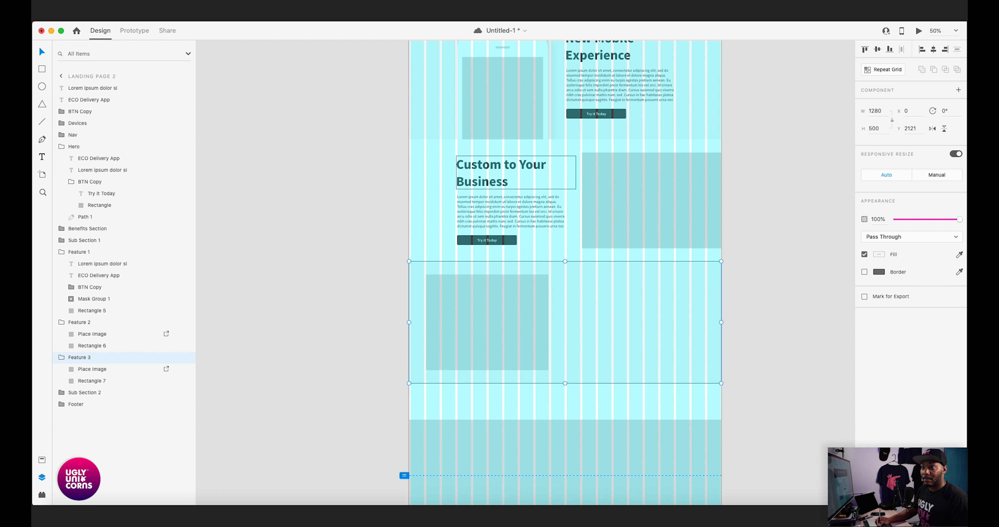
left_click(512, 173)
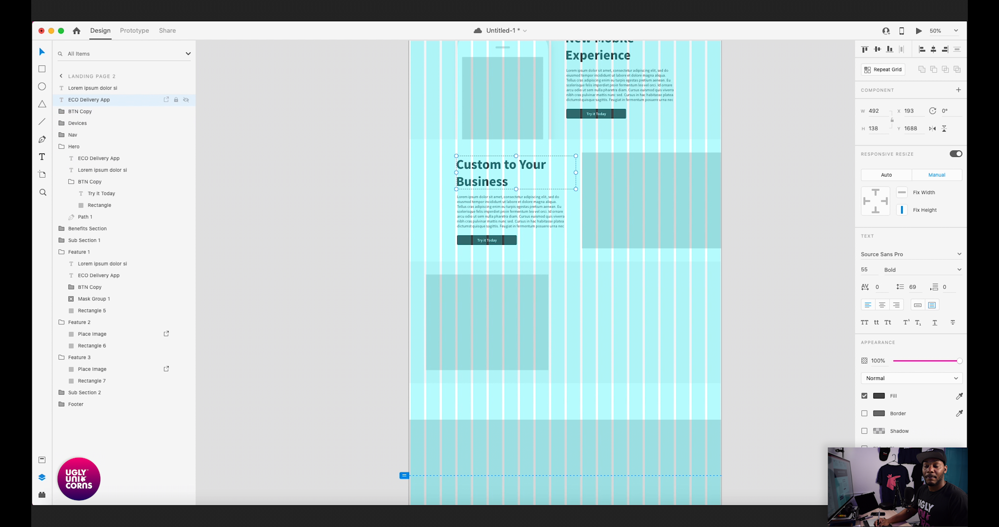
left_click(512, 212, "shift")
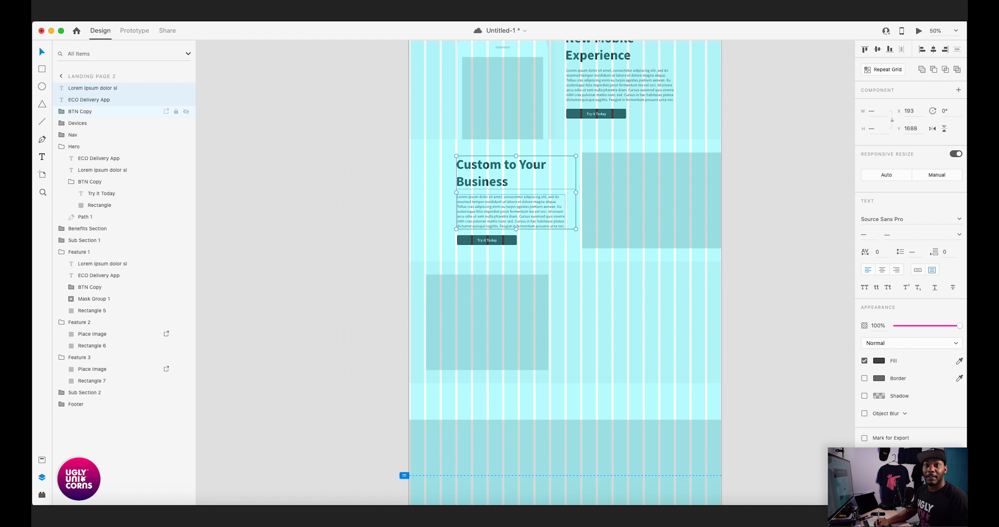
left_click(79, 111, "shift")
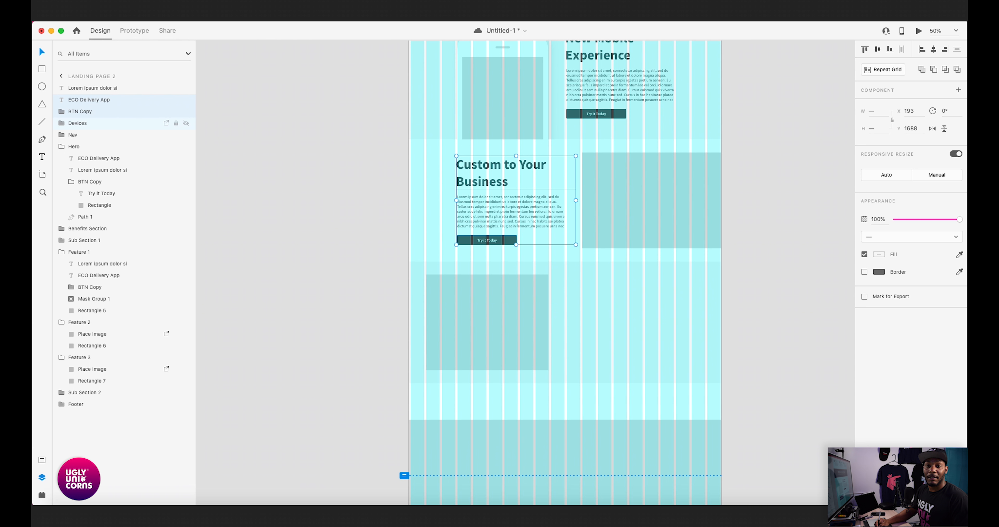
left_click(62, 146)
left_click(61, 181)
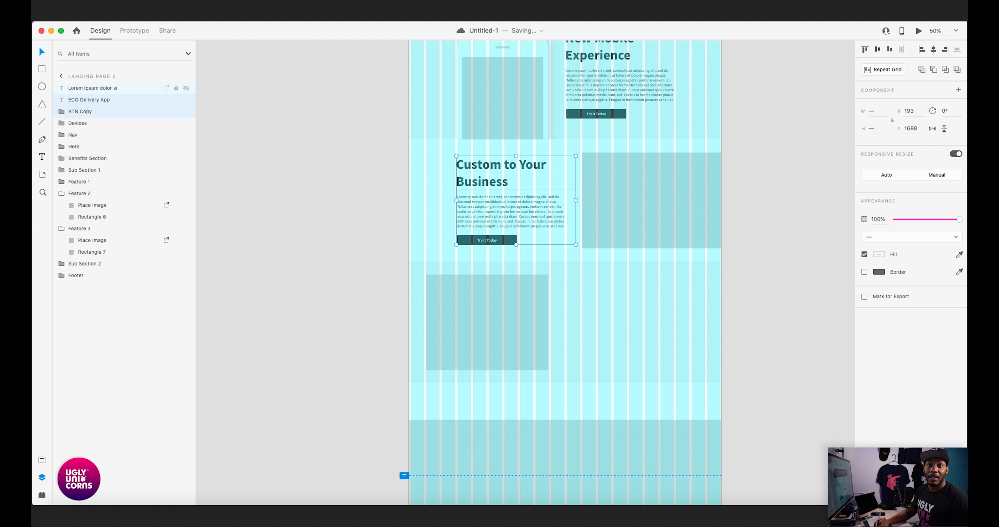
left_click_drag(81, 112, 95, 196)
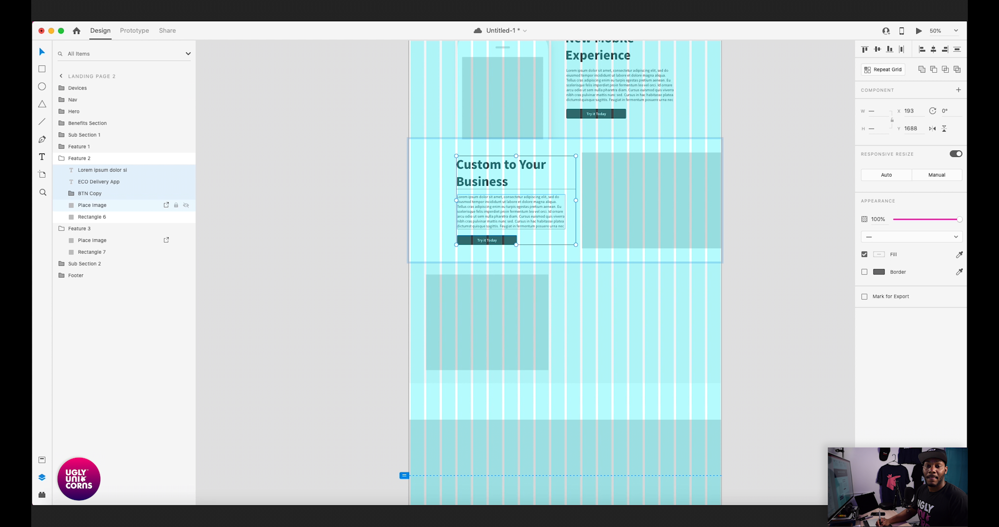
- Duplicate the Feature 2 headline, paragraph and button, and place the copies beside the Feature 3 placeholder at X 709, Y 2163
left_click(117, 205)
left_click(116, 217)
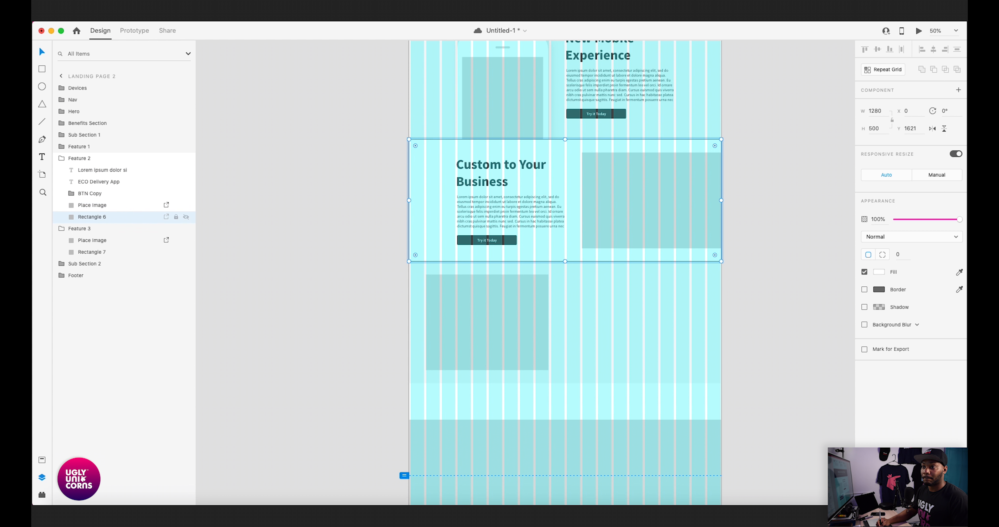
left_click(310, 217)
left_click(504, 202)
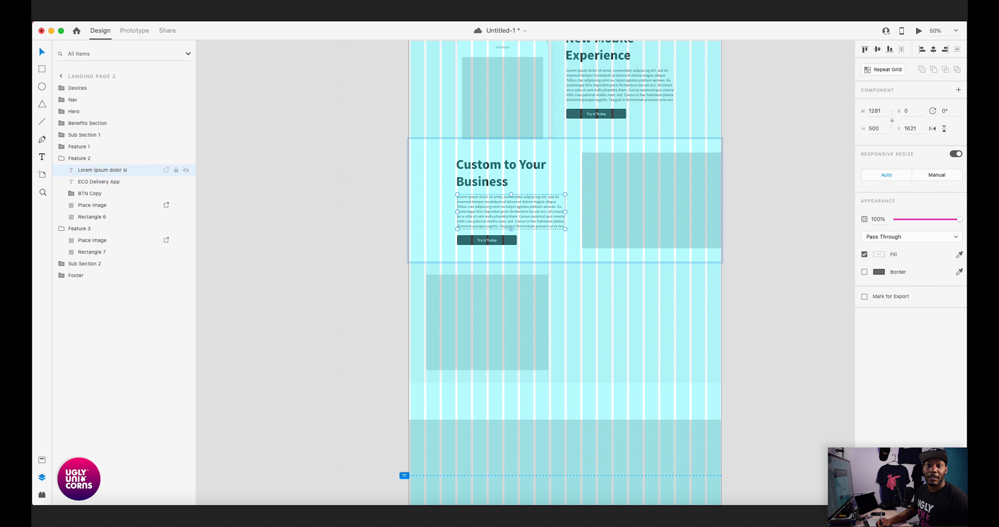
left_click(103, 169)
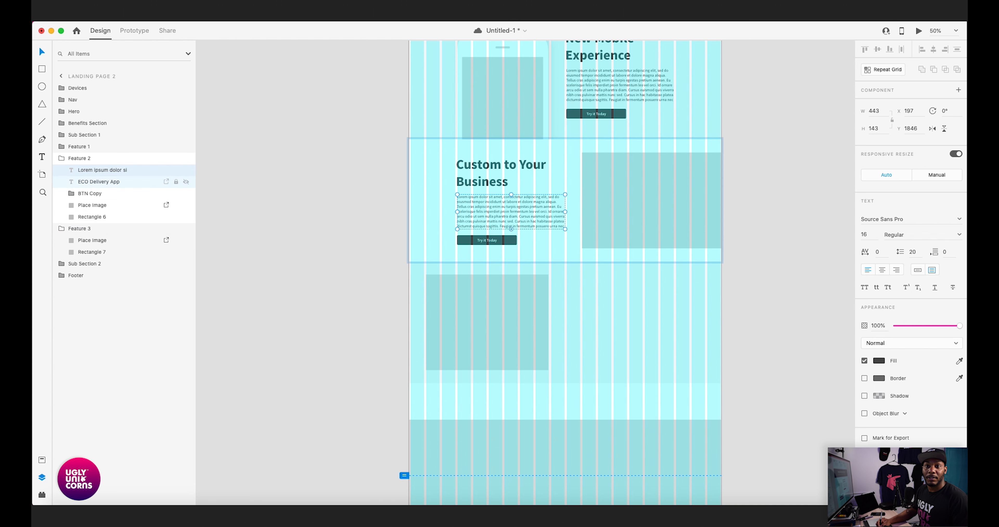
left_click(99, 182, "shift")
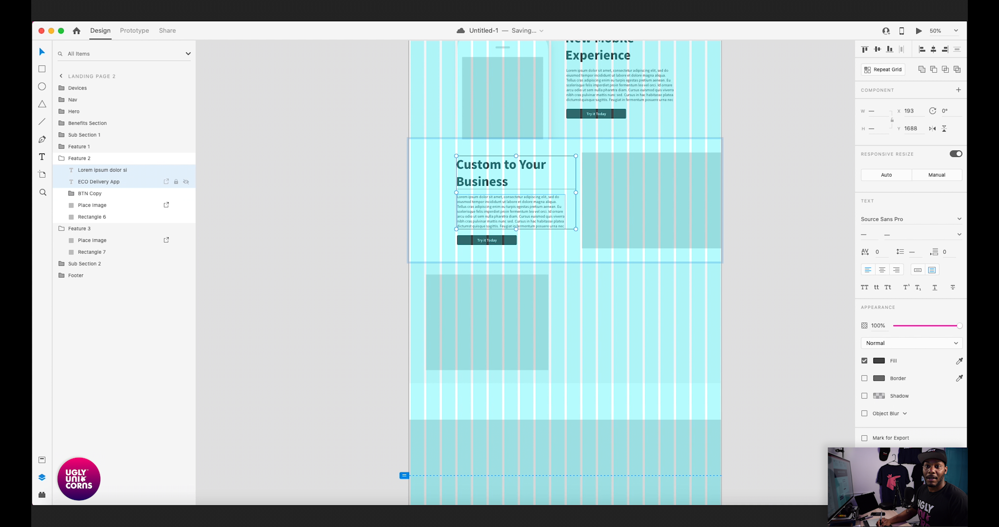
left_click(90, 194, "shift")
key("super+d")
left_click_drag(511, 212, 637, 327)
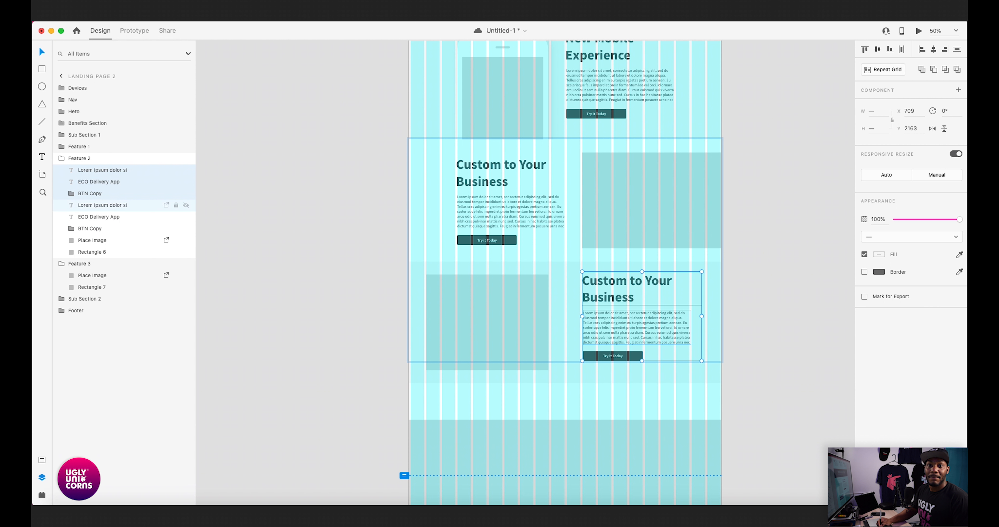
- Put the duplicated headline, paragraph and button layers into the Feature 3 group and lower them to Y 2188
left_click_drag(93, 194, 104, 269)
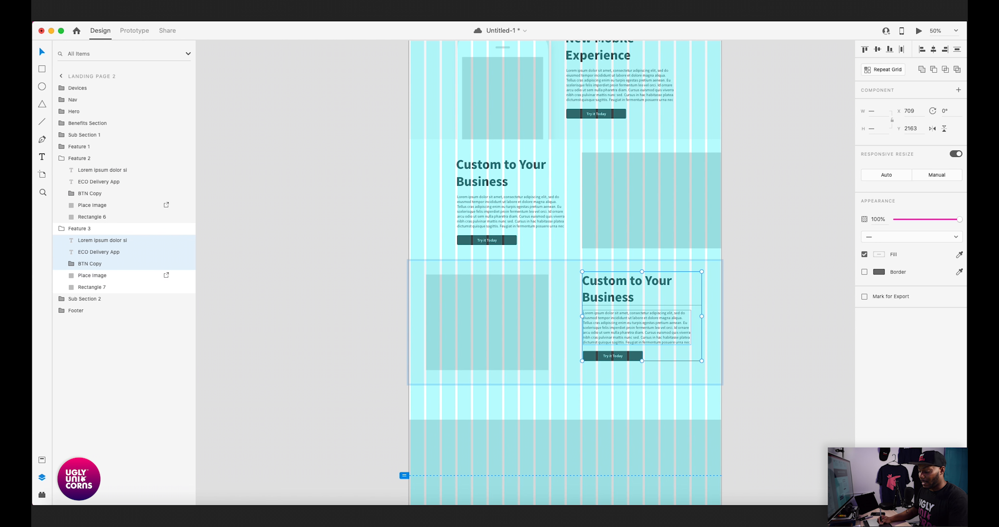
key("super+plus")
scroll(526, 272, "down", 3)
scroll(525, 272, "right", 3)
key("Down")
key("Down")
key("Down")
key("Down")
key("Down")
key("Down")
key("Down")
key("Down")
key("Down")
key("Down")
key("Down")
key("Down")
key("Down")
key("Down")
key("Down")
key("Down")
key("Down")
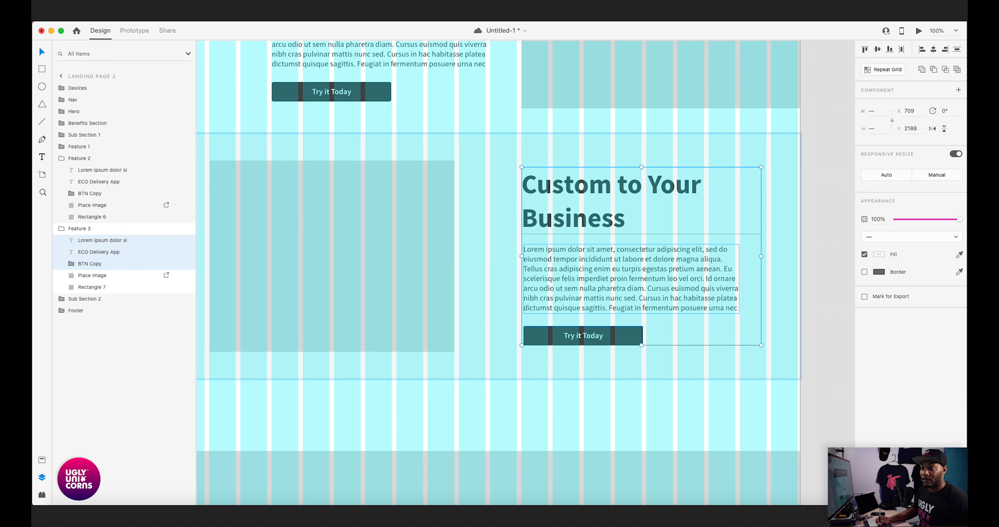
- Save the document and shift the Feature 3 headline, paragraph and button closer to the placeholder at X 645
scroll(525, 273, "left", 3)
key("super+equal")
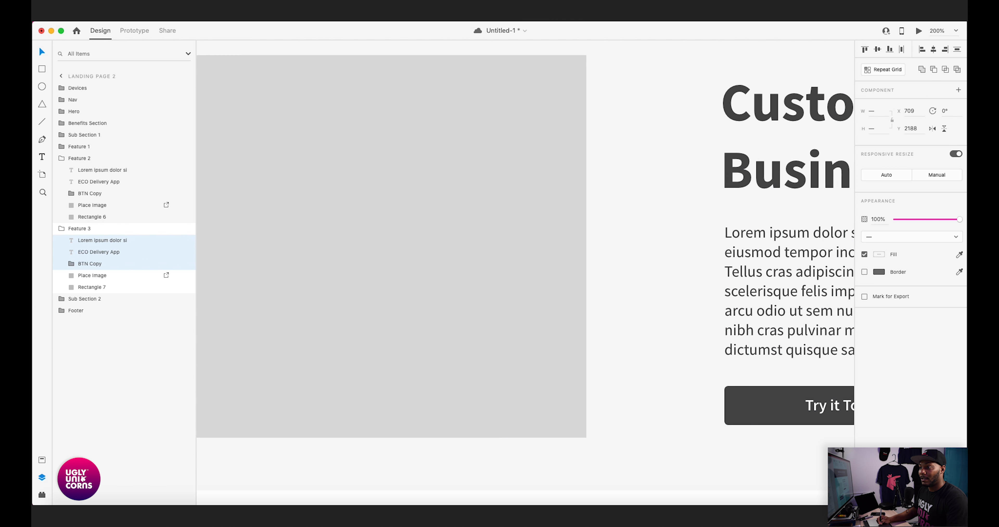
scroll(526, 273, "right", 3)
scroll(525, 273, "up", 1)
scroll(525, 272, "left", 1)
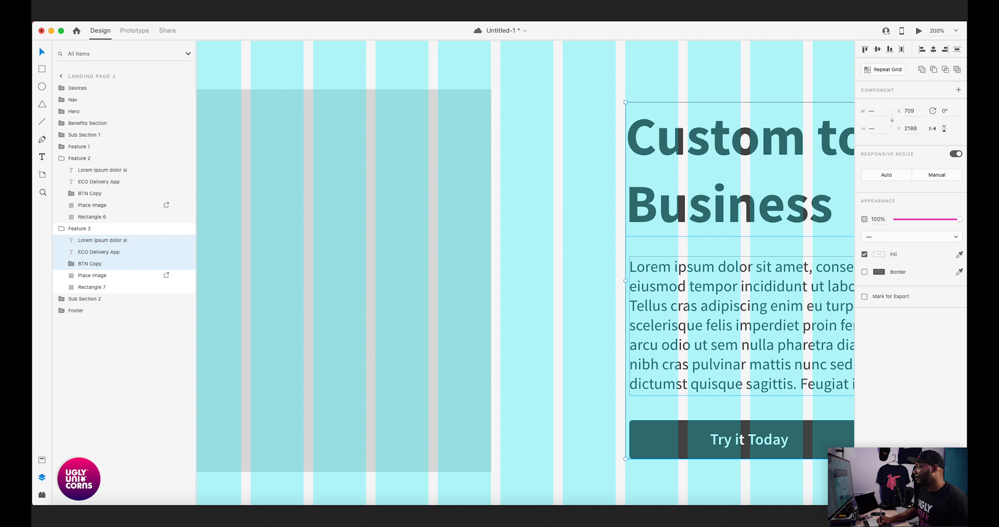
scroll(526, 272, "down", 2)
scroll(525, 273, "right", 1)
key("super+s")
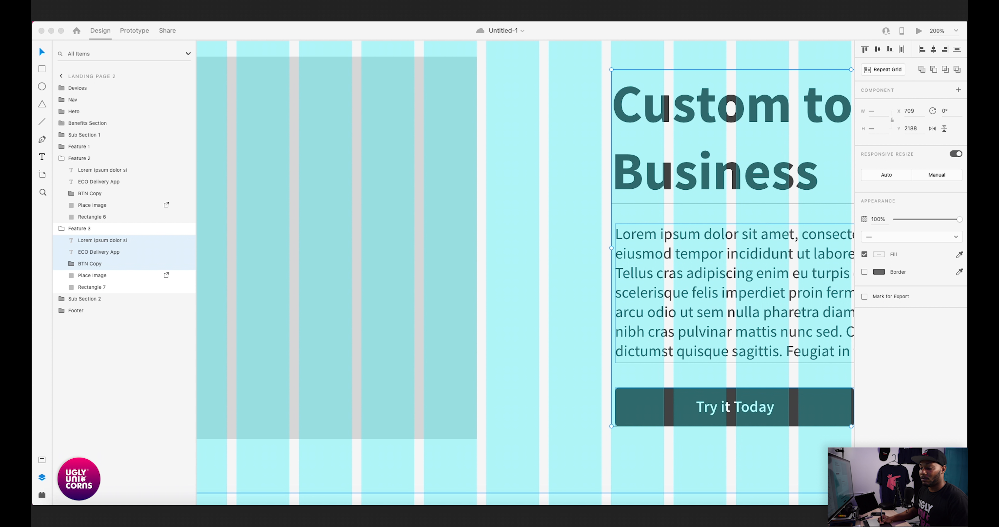
key("super+1")
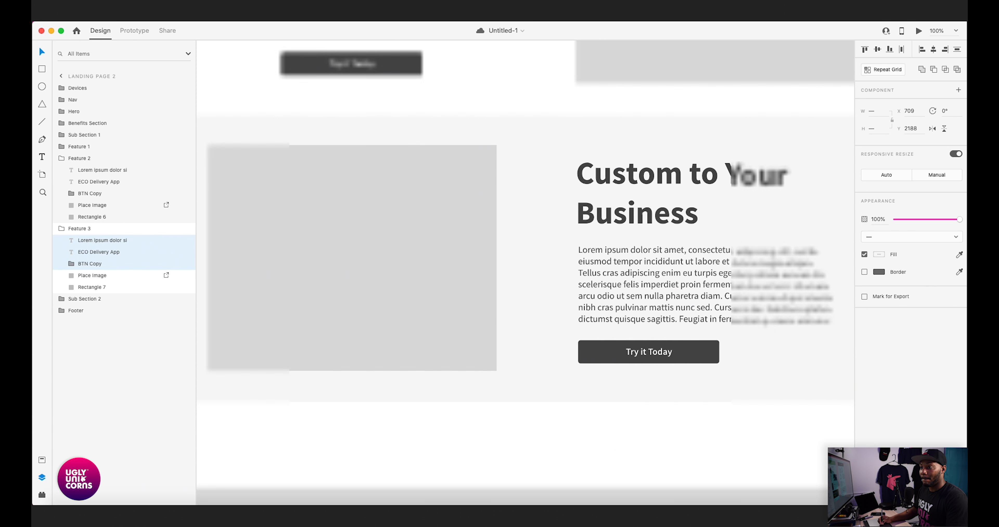
scroll(525, 273, "left", 4)
scroll(525, 272, "up", 1)
left_click_drag(718, 301, 686, 301)
key("super+2")
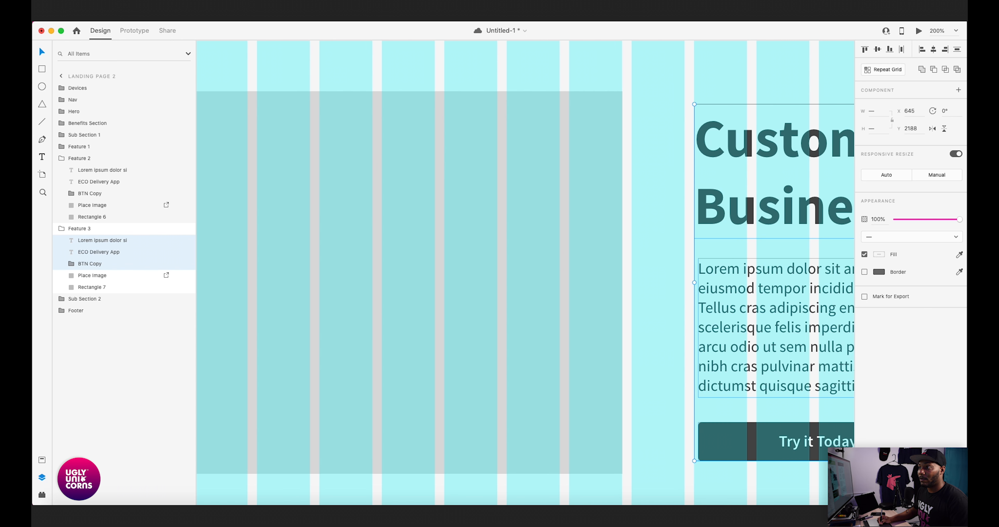
- Nudge the Feature 3 button and paragraph individually to align with the grid column edge at X 645
scroll(526, 273, "right", 3)
left_click(590, 273)
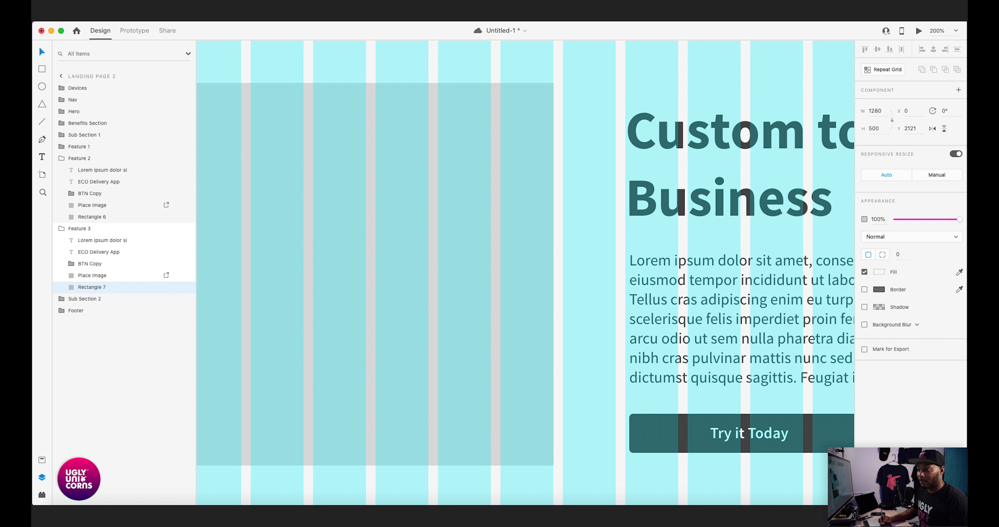
left_click(690, 434)
key("Left")
key("Left")
key("Left")
key("Left")
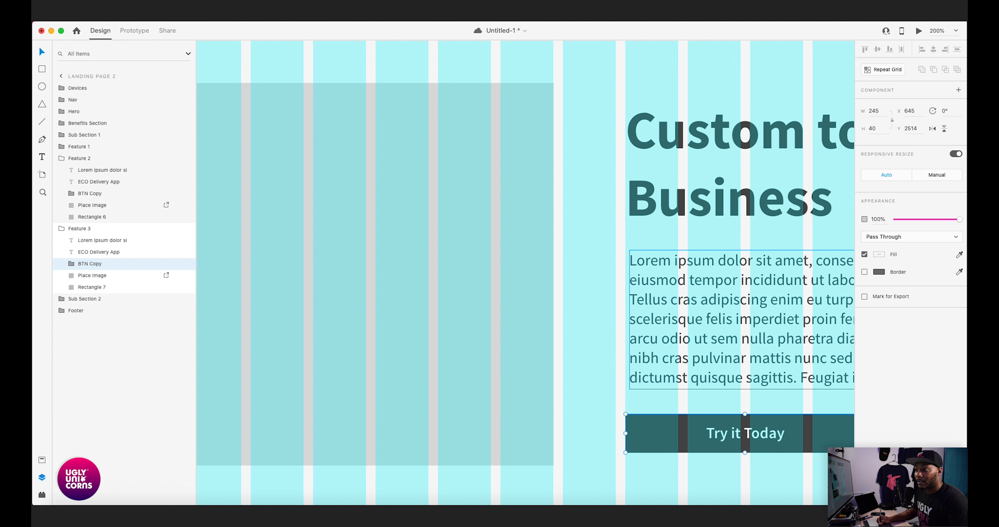
left_click(690, 319)
key("Left")
key("Left")
key("Left")
key("Left")
- Nudge the Feature 3 headline to X 642 so its lettering lines up with the paragraph, and save the document
left_click(718, 198)
key("Left")
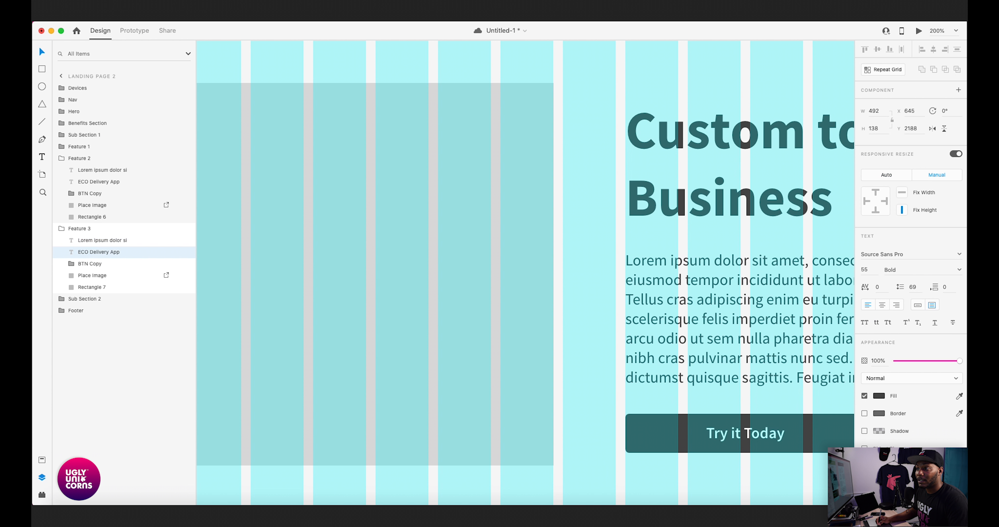
key("Left")
key("super+1")
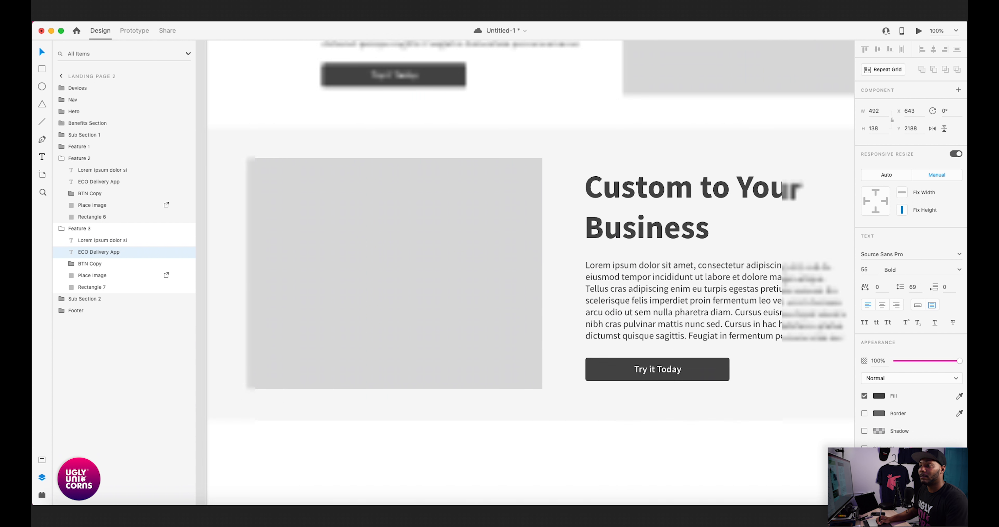
key("Left")
scroll(558, 271, "up", 6)
scroll(557, 271, "left", 2)
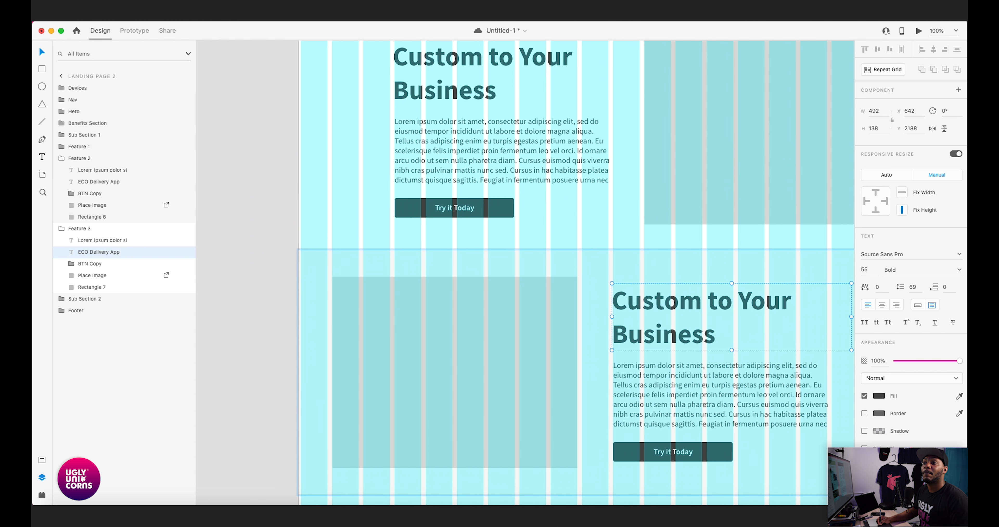
scroll(582, 272, "down", 5)
scroll(582, 271, "right", 2)
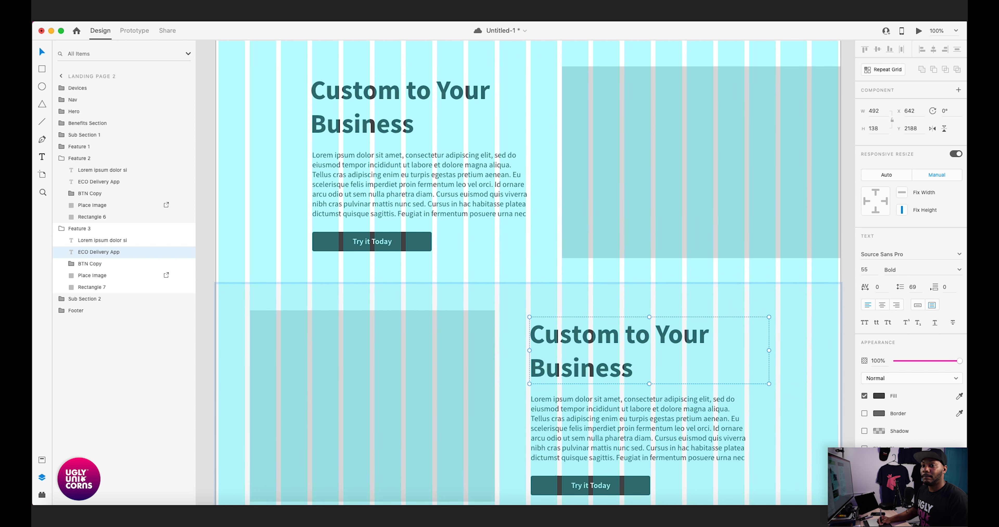
key("super+minus")
key("super+s")
key("super+minus")
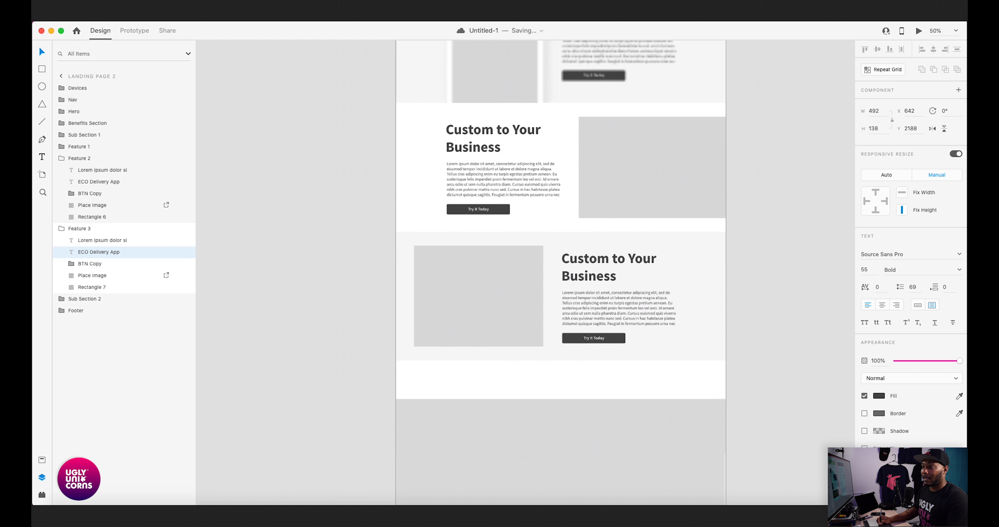
scroll(638, 272, "left", 3)
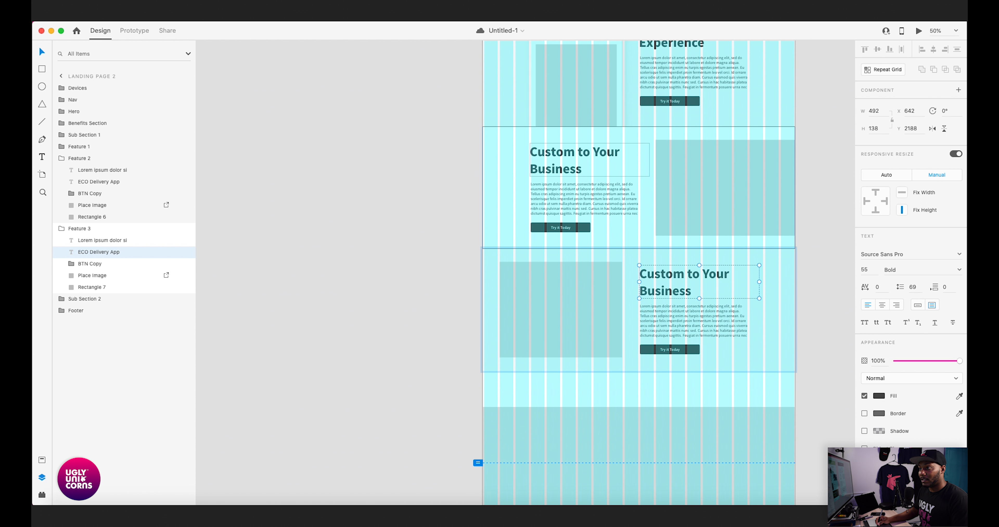
left_click(438, 310)
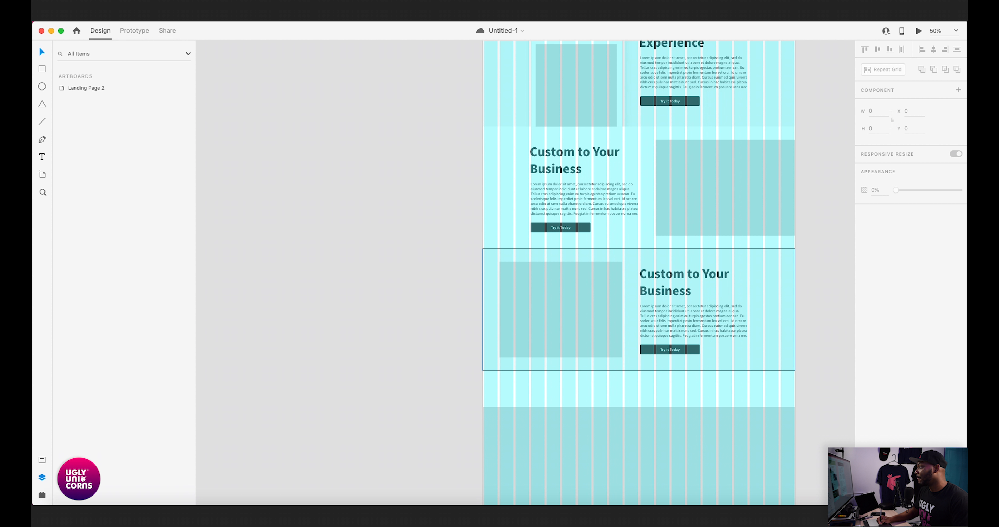
scroll(639, 272, "up", 2)
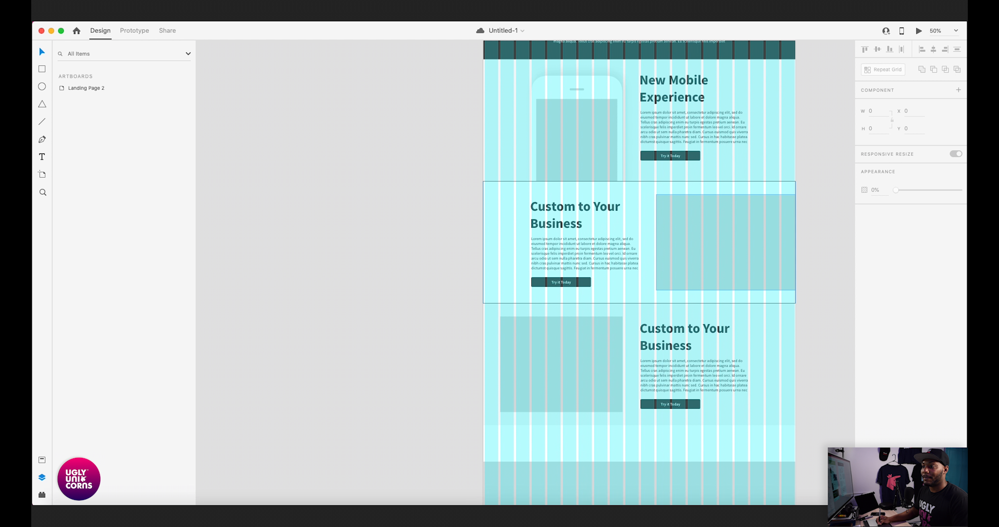
left_click(725, 242)
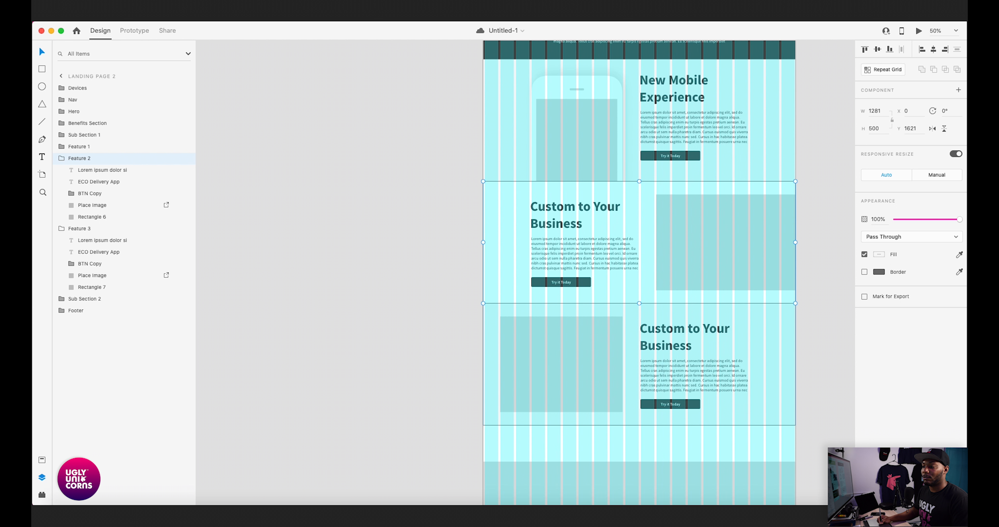
left_click_drag(562, 360, 504, 277)
left_click(411, 302)
- Duplicate the headline and paragraph of Sub Section 1
scroll(608, 271, "up", 10)
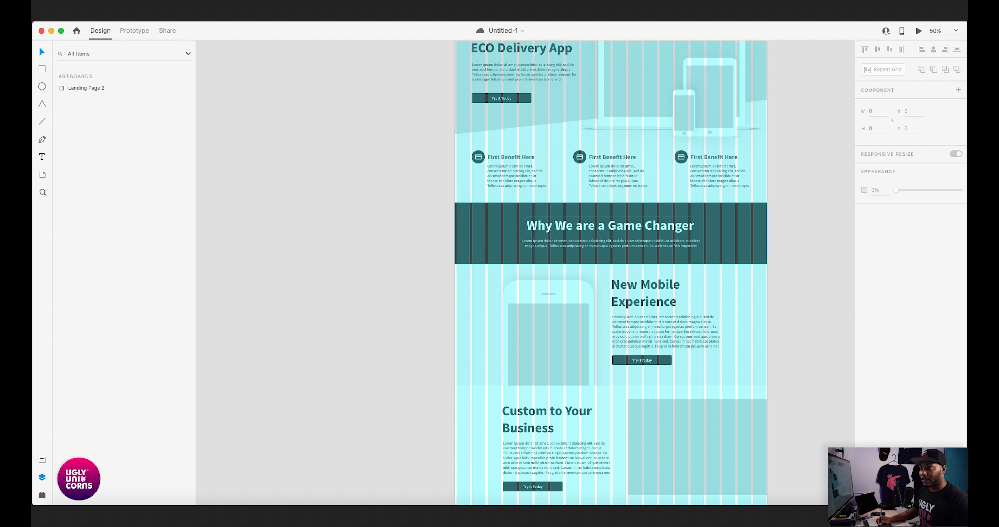
left_click(611, 233)
key("Escape")
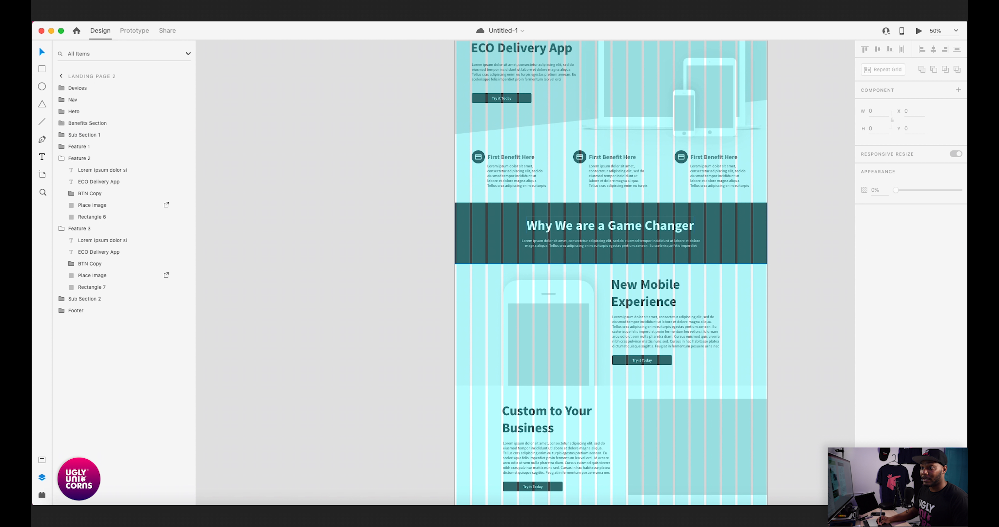
double_click(611, 229)
left_click(611, 243, "shift")
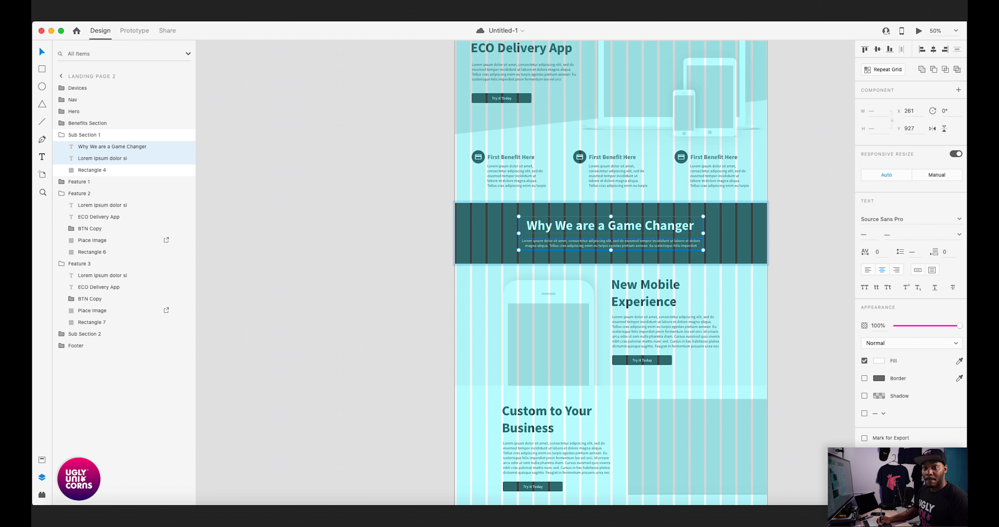
key("super+d")
- Move the duplicated headline and paragraph down onto the lower gray band and put them into the Sub Section 2 group
scroll(611, 271, "down", 5)
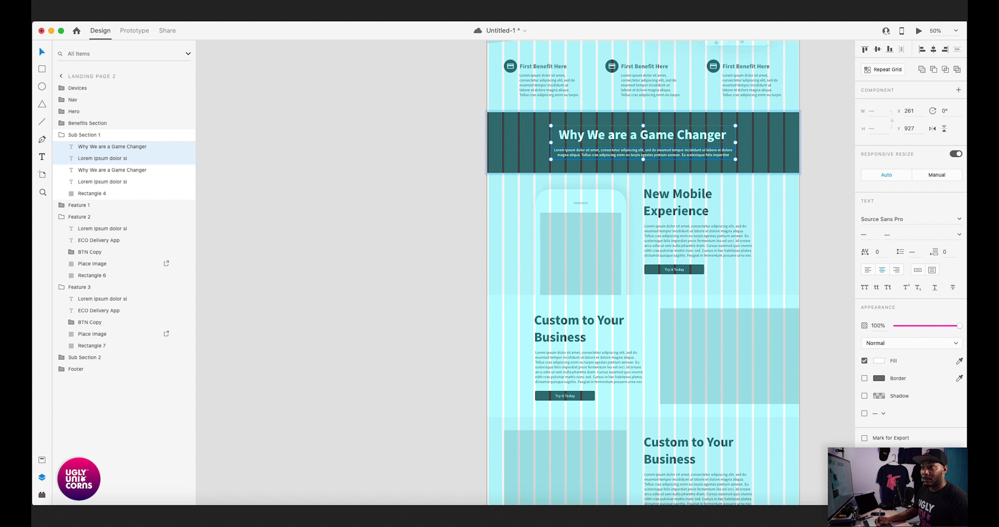
left_click_drag(641, 120, 644, 436)
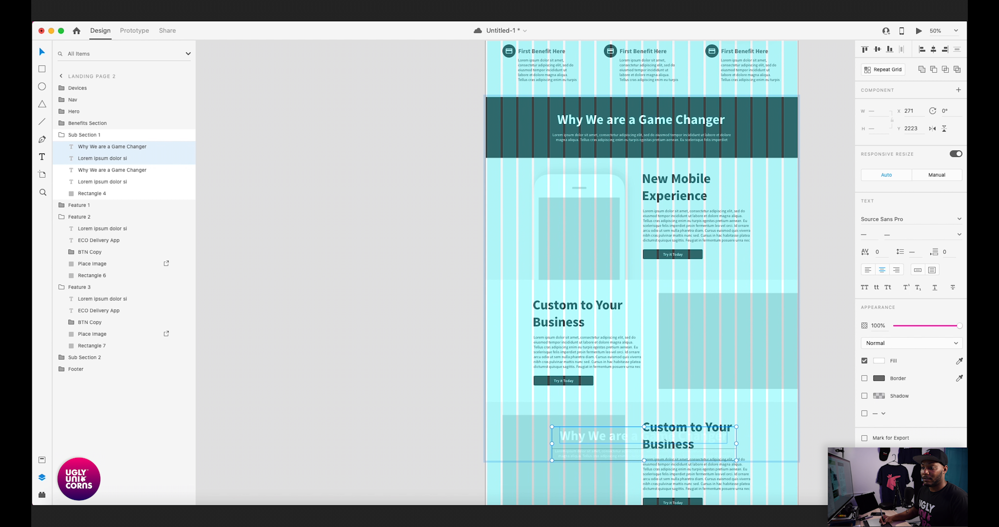
scroll(645, 436, "down", 6)
left_click_drag(639, 213, 638, 377)
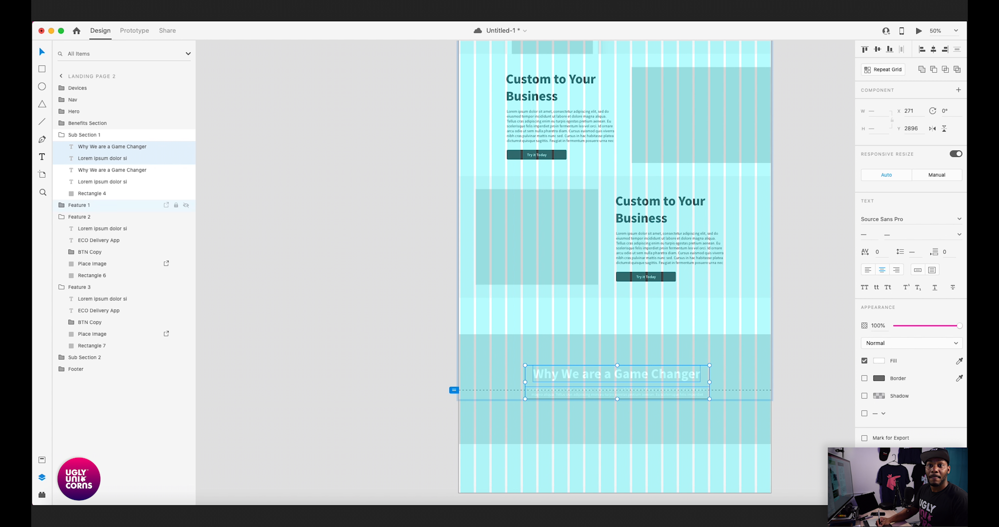
left_click_drag(117, 158, 89, 368)
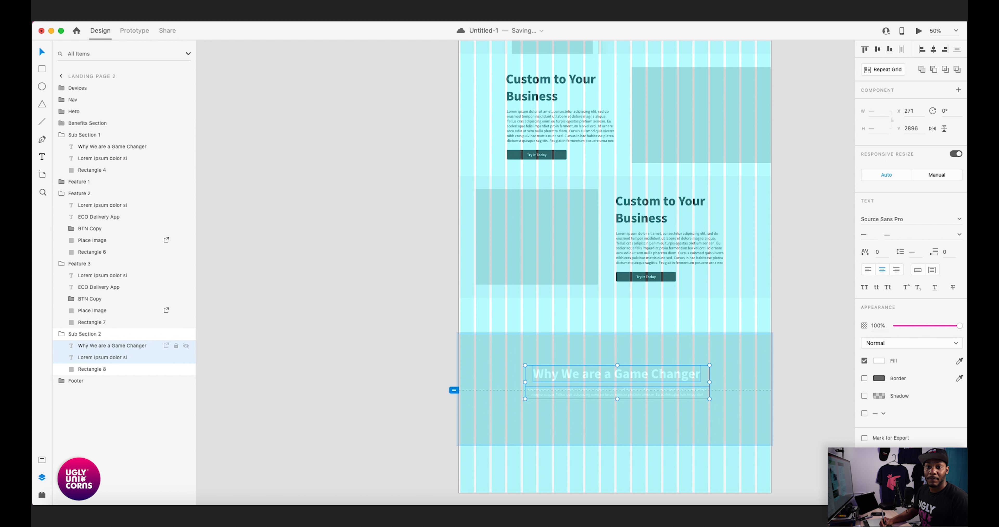
key("Escape")
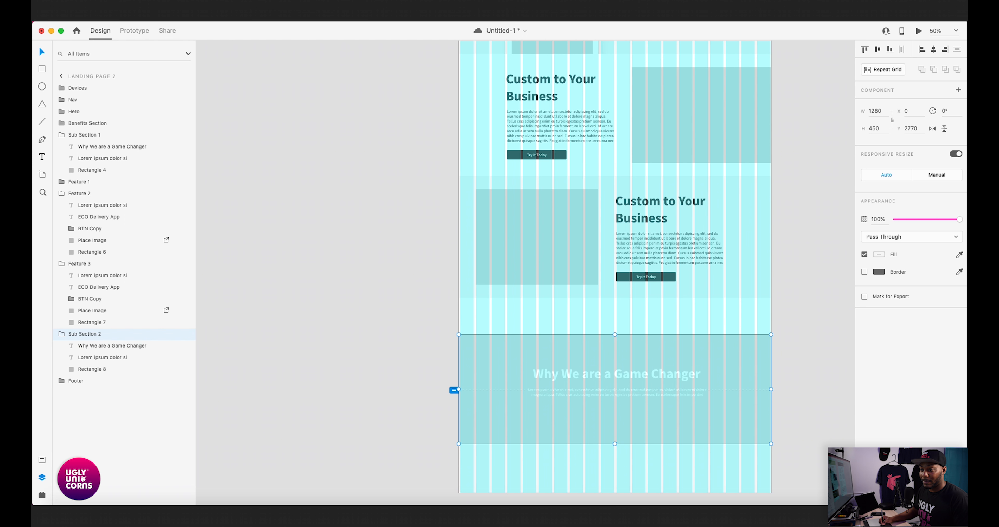
- Move the whole Sub Section 2 group up to Y 2621 so it sits directly beneath Feature 3
left_click_drag(615, 387, 615, 352)
key("Escape")
scroll(615, 352, "down", 2)
key("super+plus")
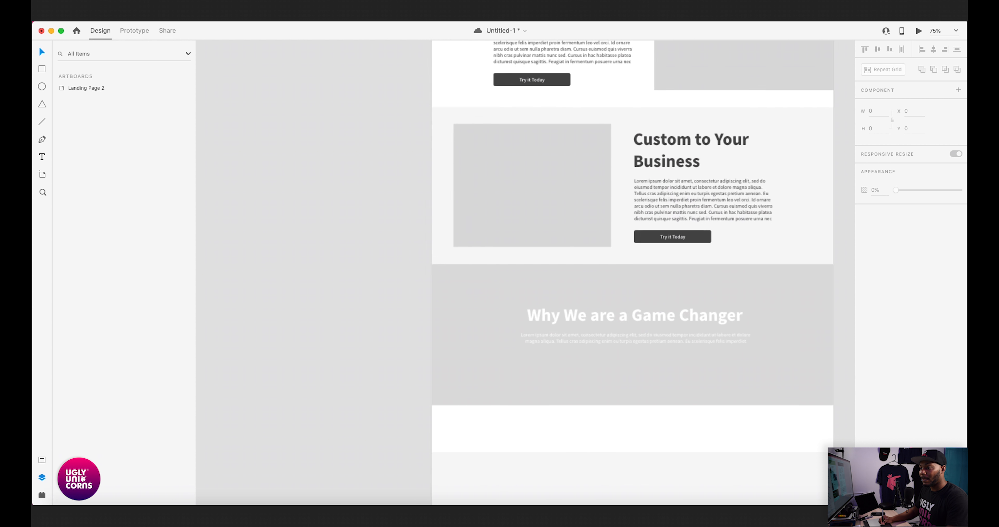
scroll(615, 352, "right", 3)
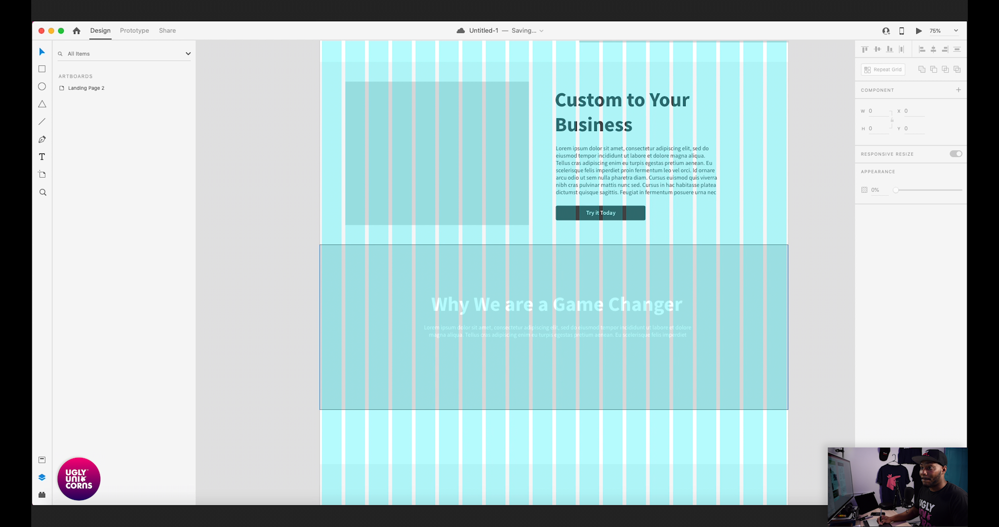
- Copy the Feature 3 button beneath the lower band's paragraph at Y 2915 and put the copy into the Sub Section 2 group
left_click(600, 213, "super")
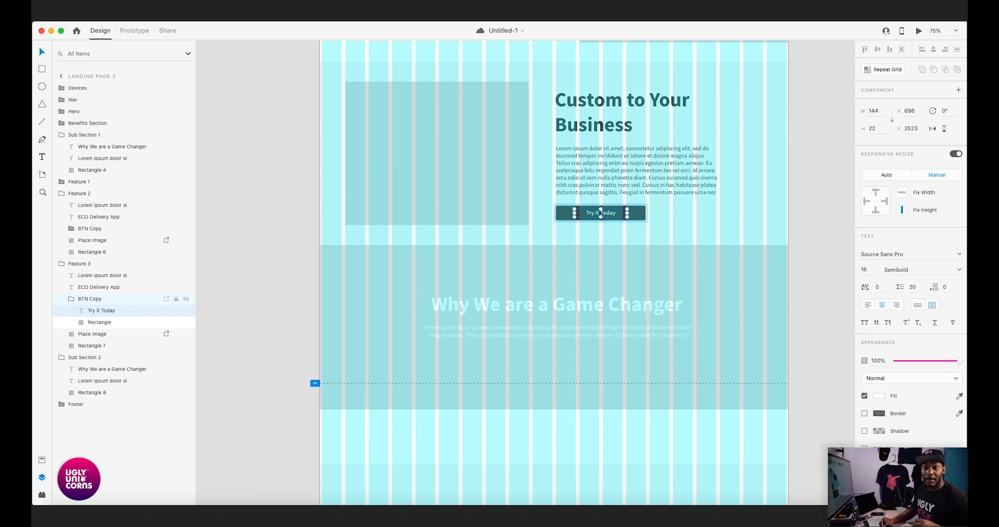
left_click(135, 299)
left_click_drag(601, 213, 550, 359)
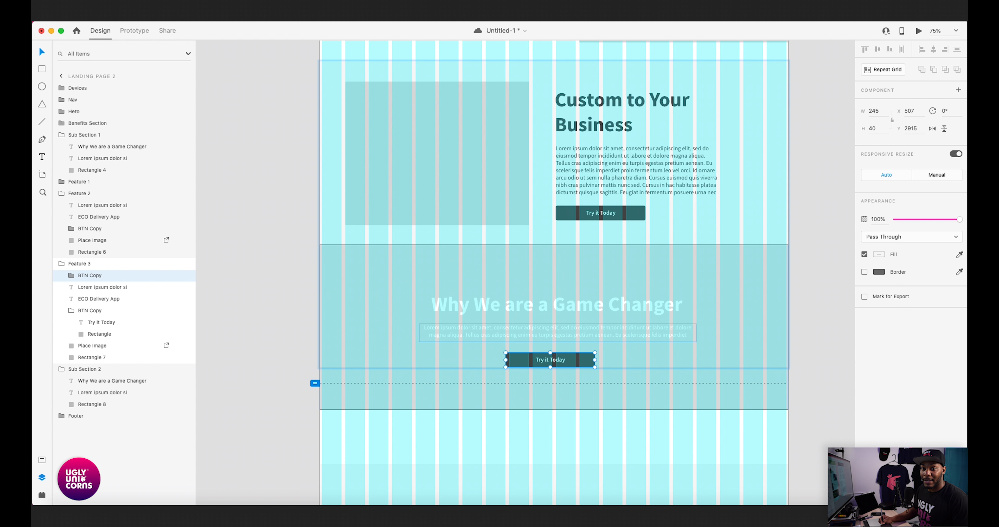
left_click_drag(89, 275, 89, 397)
left_click_drag(551, 333, 582, 306)
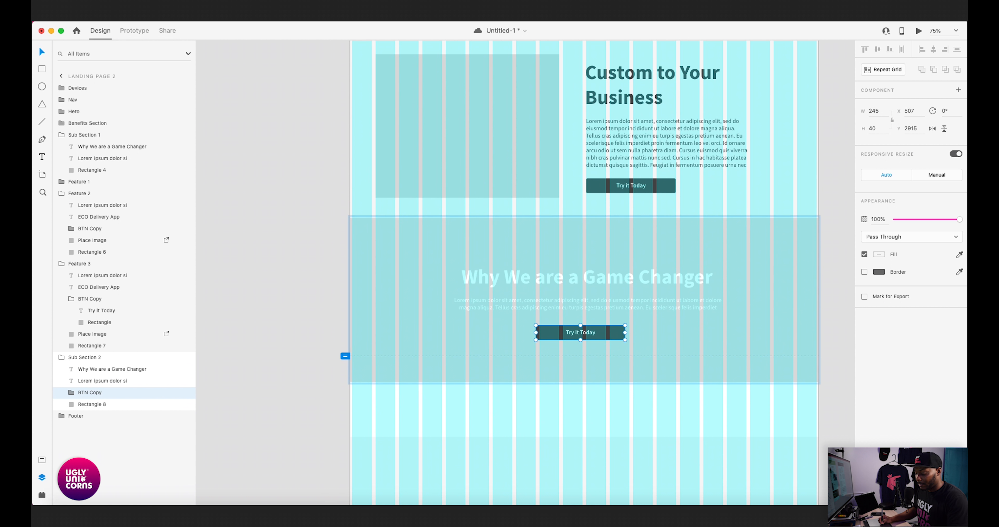
- Center the Sub Section 2 button at X 517.5 and its headline at X 297 on the page
key("super+equal")
scroll(525, 271, "down", 5)
scroll(525, 271, "right", 2)
left_click_drag(589, 294, 589, 294)
scroll(596, 295, "up", 3)
left_click(597, 294)
left_click(593, 236)
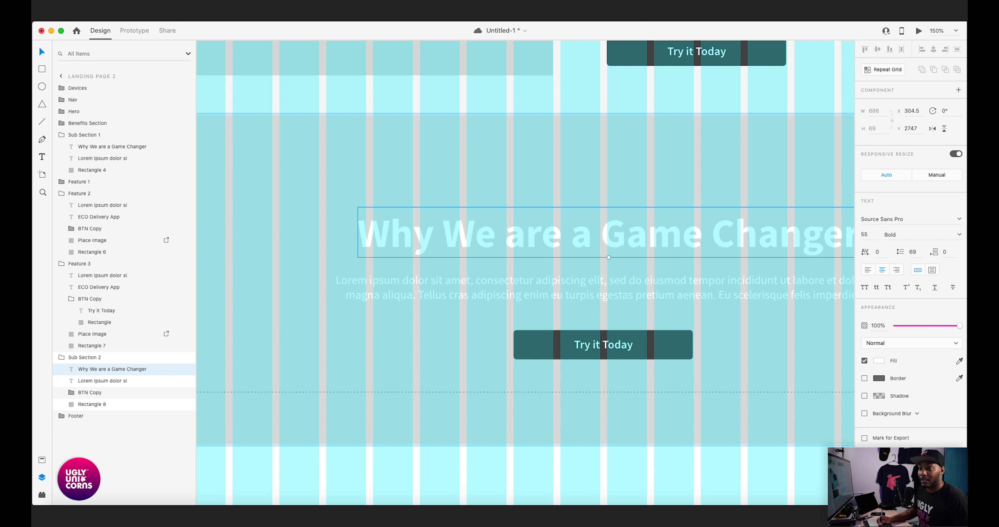
left_click_drag(593, 236, 588, 235)
key("super+minus")
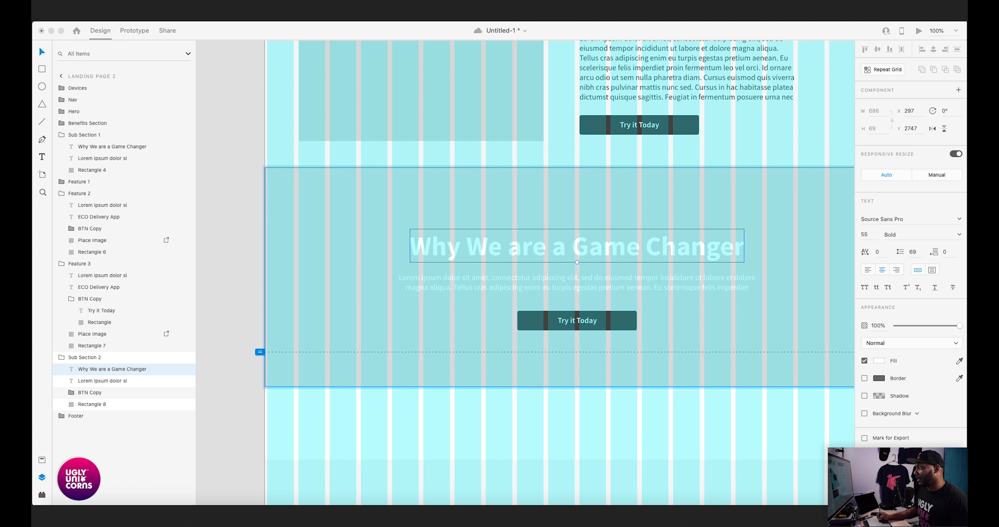
- Replace the Sub Section 2 headline text with "Experience for Yourself!"
double_click(578, 248)
type("Experience for Yourself!")
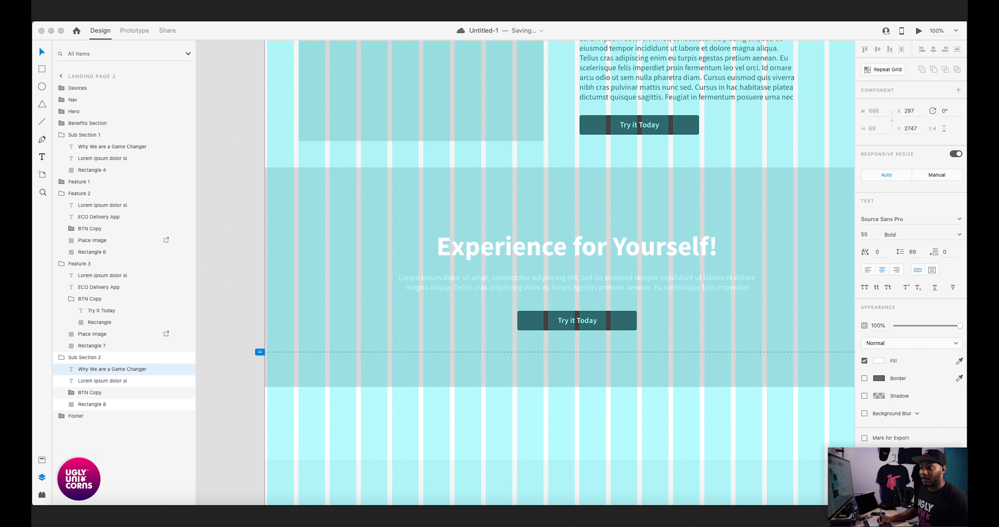
key("Escape")
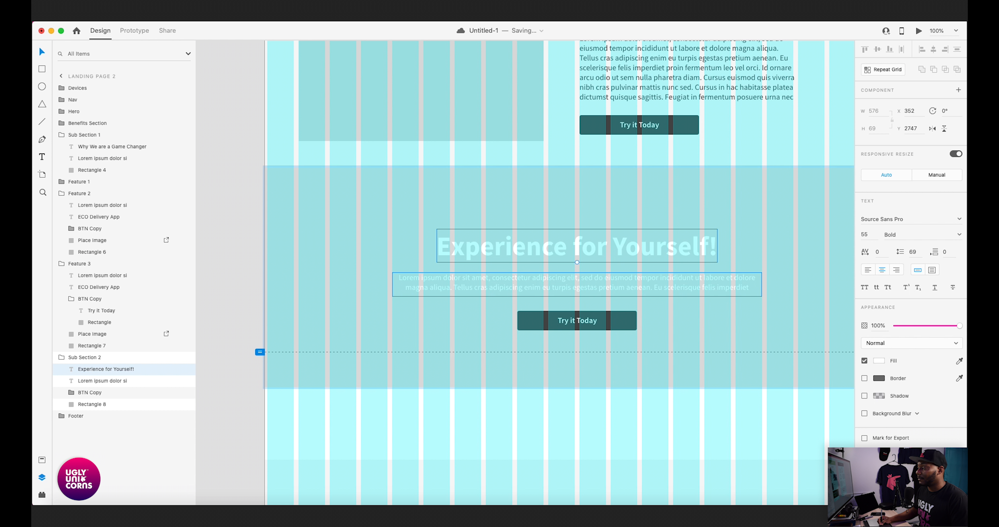
key("Escape")
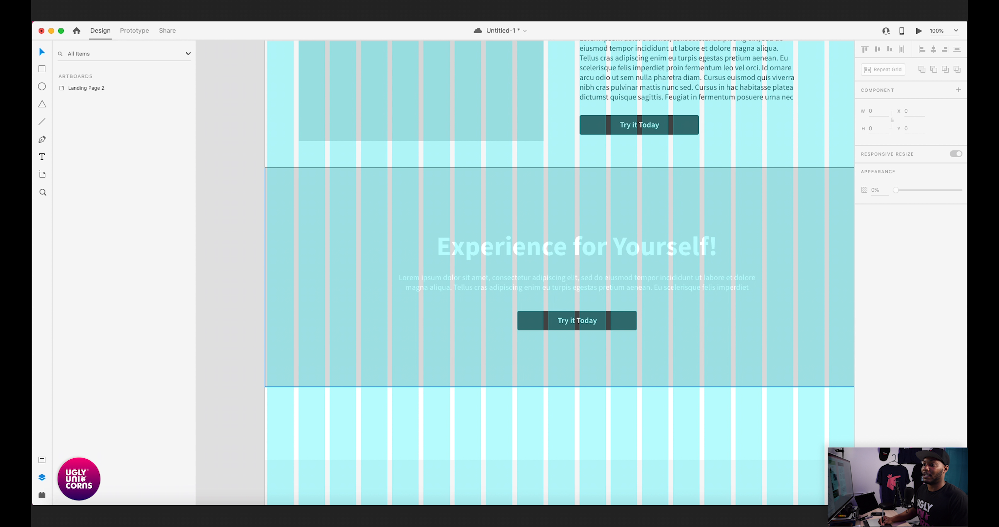
- Nudge the Sub Section 2 button up to Y 2911, closer to the paragraph
key("alt")
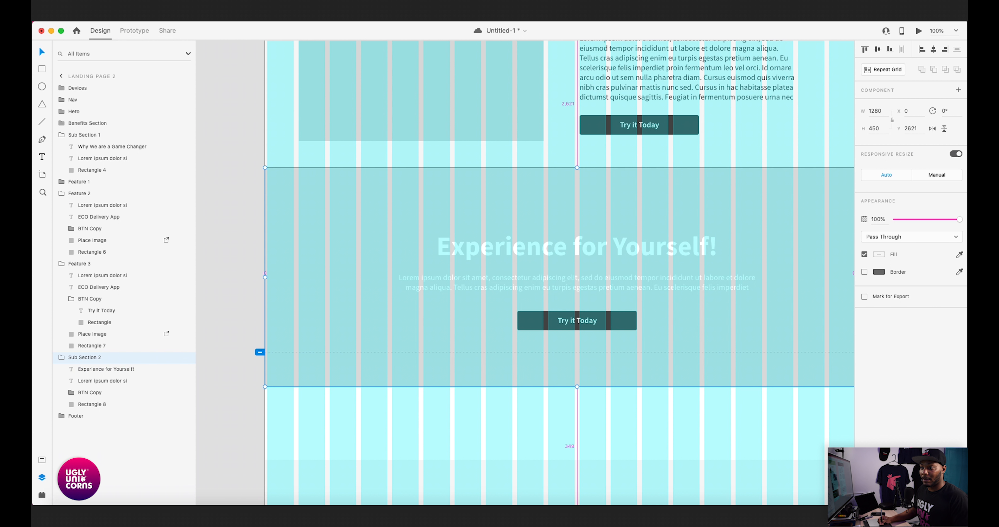
key("alt")
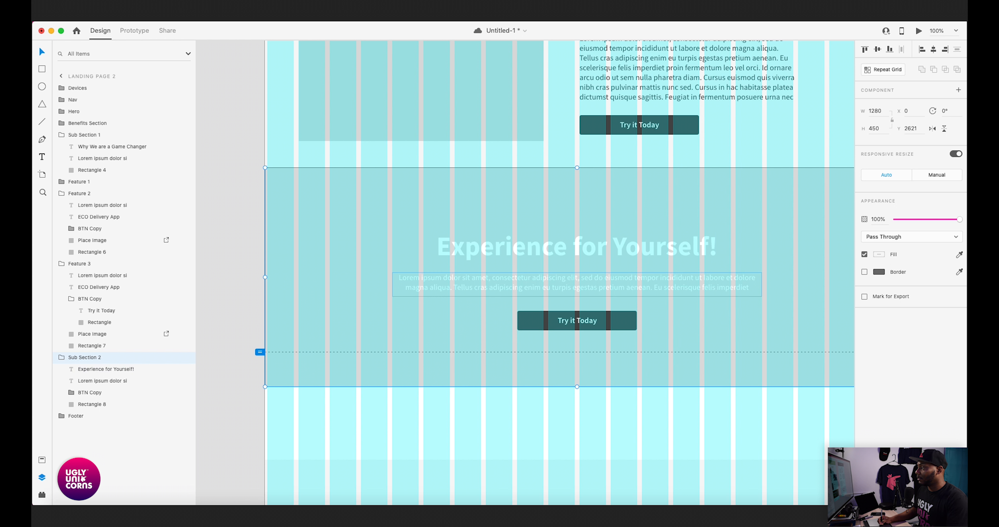
key("super+Tab")
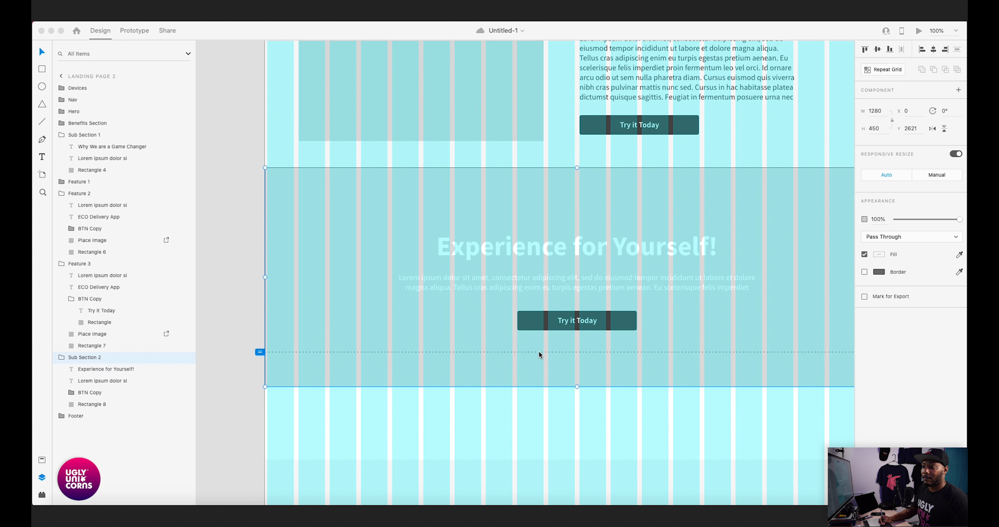
left_click(543, 322)
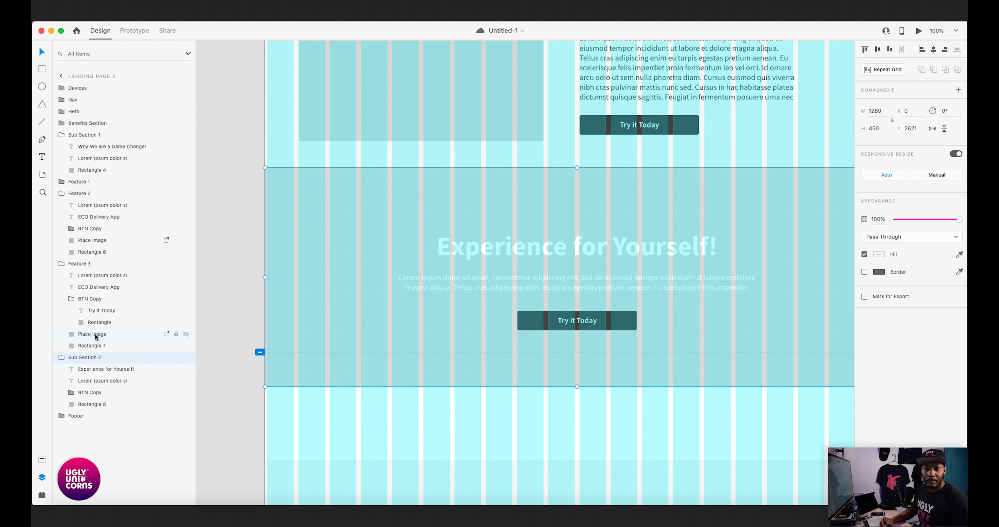
left_click(97, 301)
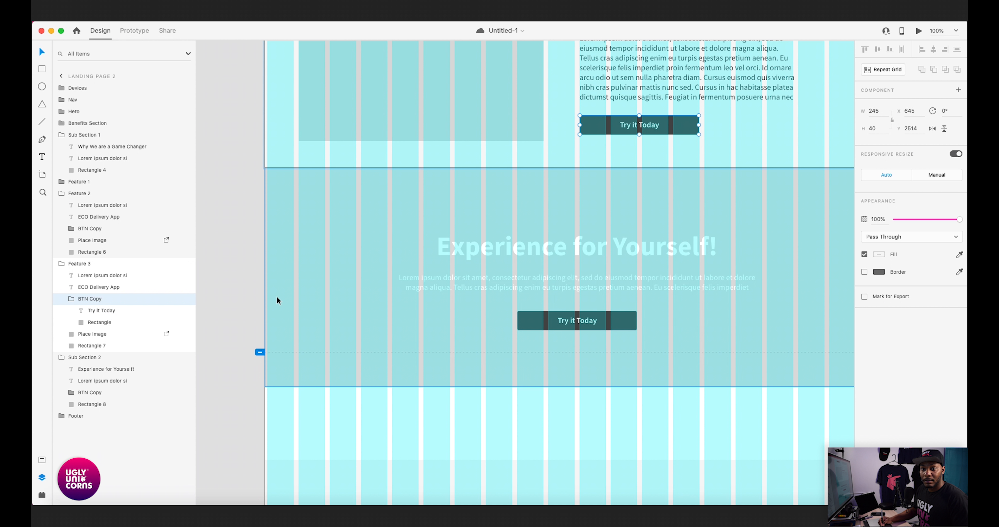
left_click(71, 301)
left_click(79, 369)
key("super+equal")
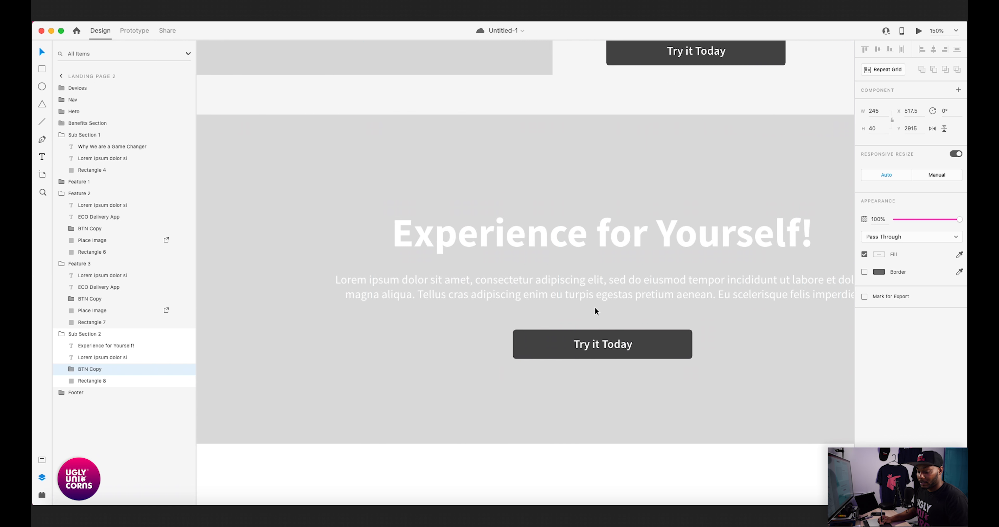
key("Up")
key("Up")
key("Up")
key("Up")
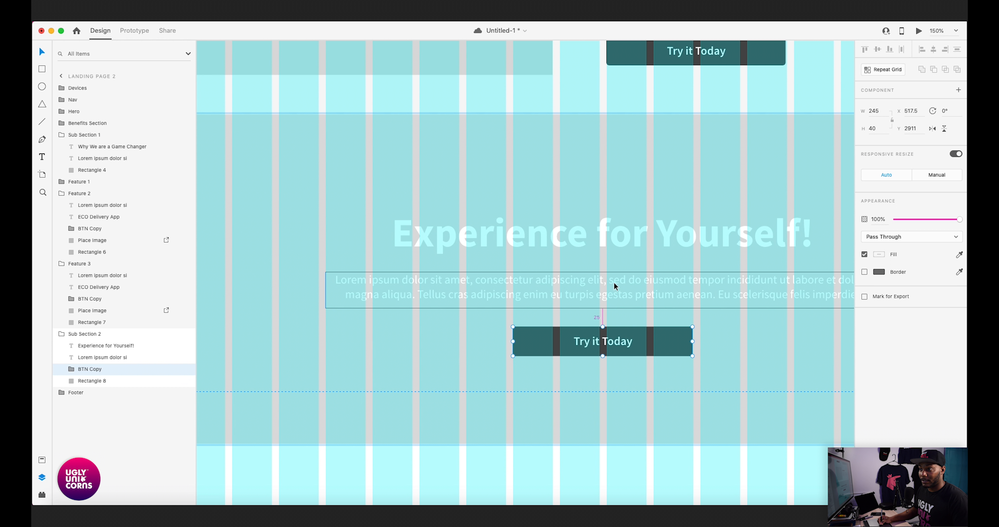
- Shift the Sub Section 2 headline, paragraph and button together slightly upward within the band
left_click(614, 284)
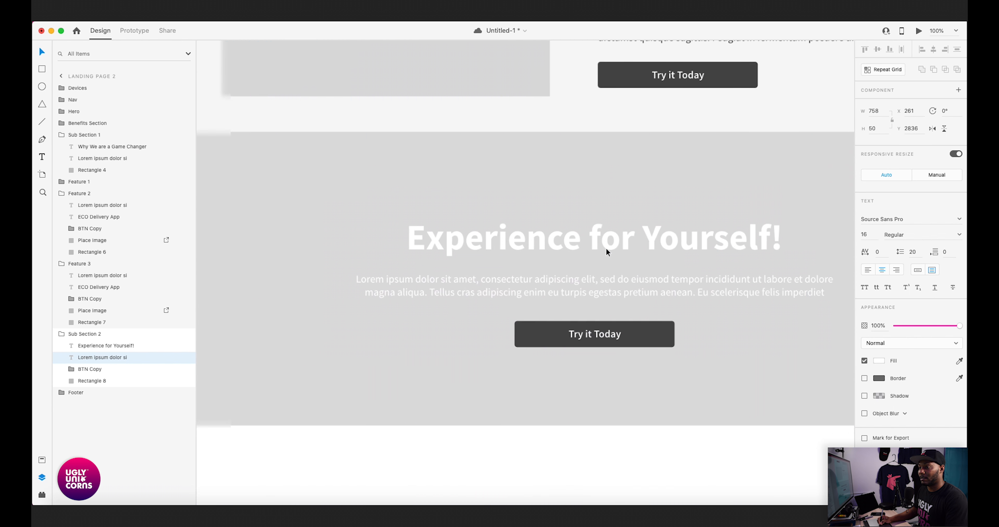
key("super+minus")
left_click(343, 302)
left_click_drag(398, 288, 420, 295)
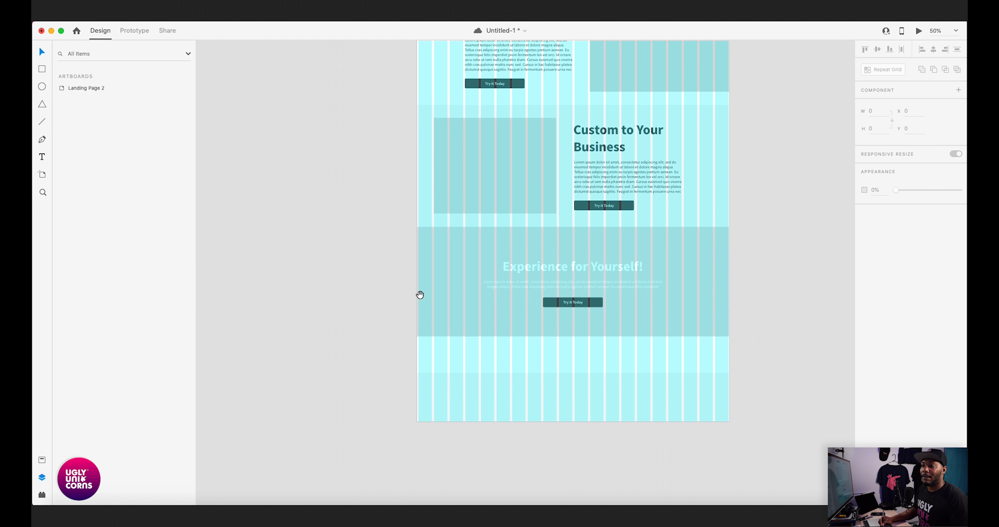
key("super+plus")
left_click(584, 266)
left_click(578, 290, "shift")
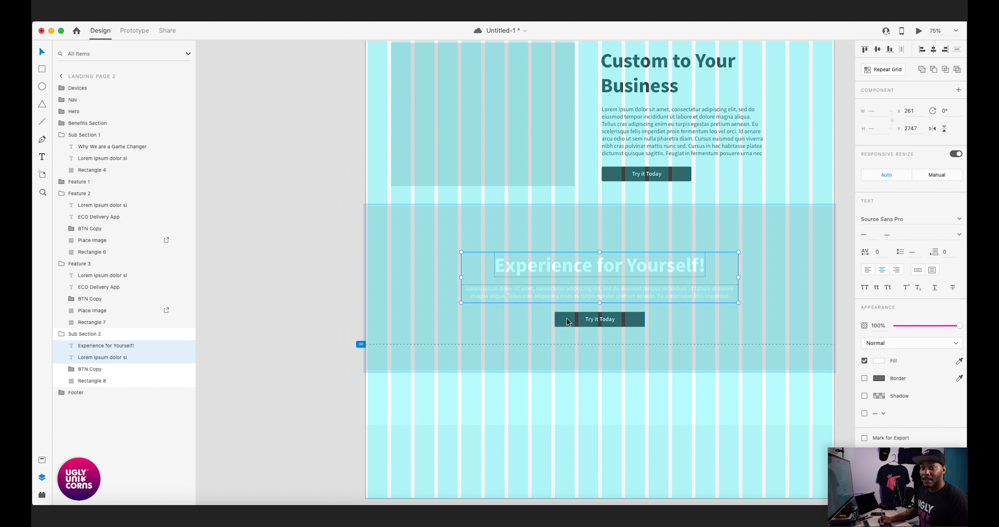
left_click(86, 370, "shift")
left_click_drag(537, 297, 541, 290)
left_click(306, 315)
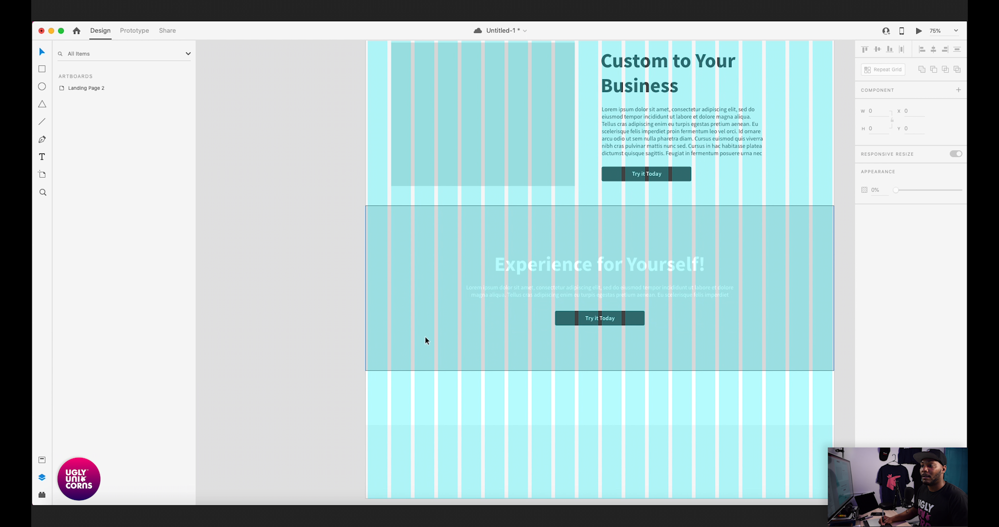
- Move the footer up to Y 3071 so it sits directly beneath Sub Section 2
key("super+minus")
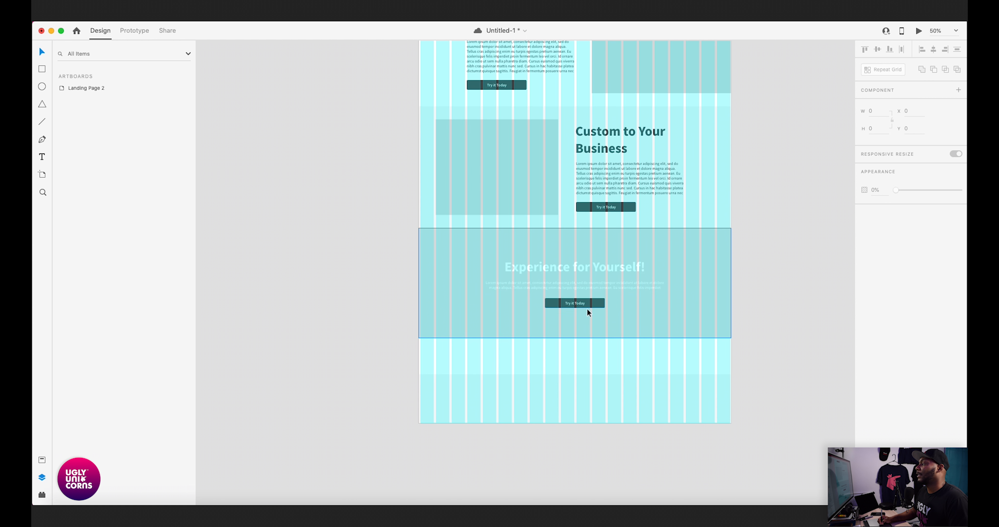
left_click_drag(526, 341, 537, 306)
left_click(534, 358)
left_click_drag(536, 364, 545, 327)
left_click(395, 315)
left_click_drag(480, 269, 467, 324)
mouse_move(469, 265)
left_mouse_down()
mouse_move(479, 339)
mouse_move(480, 255)
left_mouse_up()
left_click_drag(434, 310, 452, 324)
left_click_drag(430, 289, 423, 309)
key("t")
left_click(588, 335)
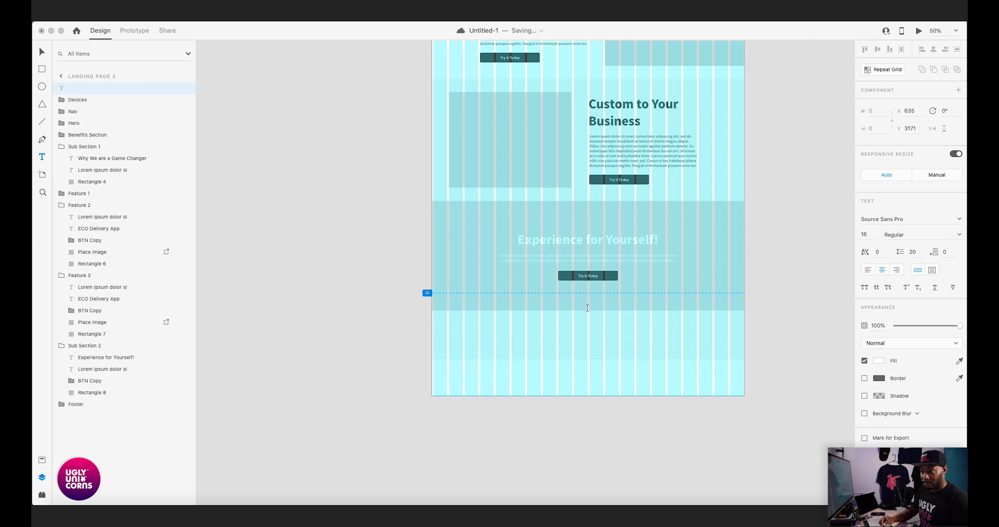
key("Escape")
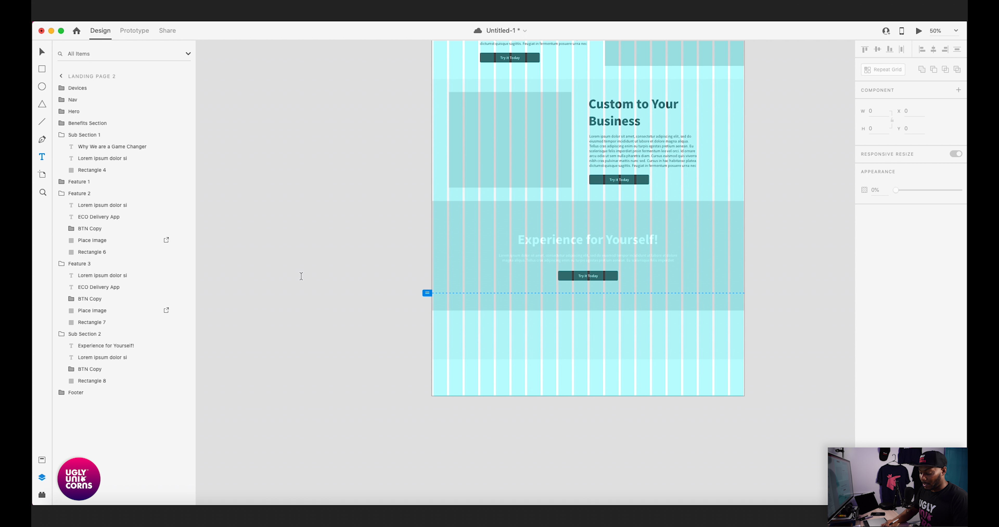
left_click(403, 307)
key("Escape")
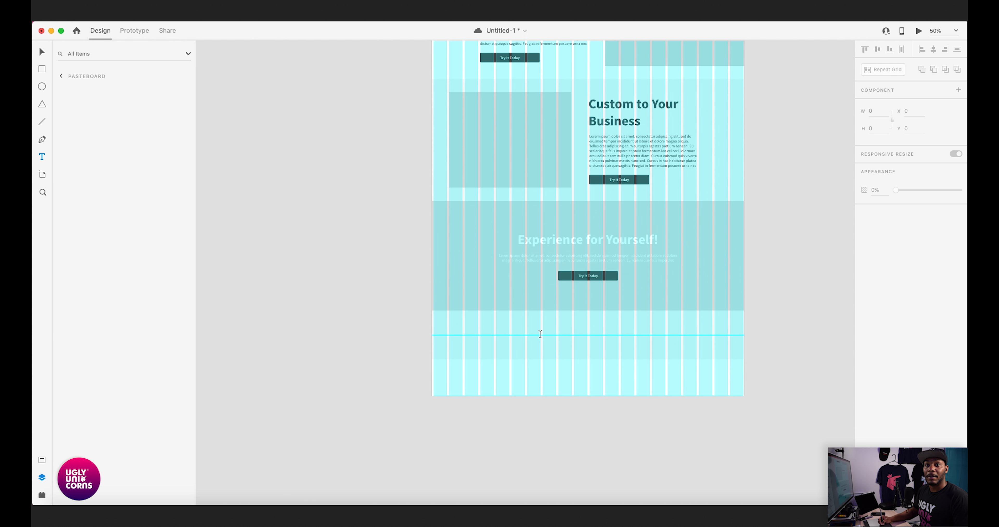
left_click(505, 340)
left_click_drag(348, 320, 798, 377)
left_click(386, 352)
- Add a text layer reading "Logo" inside the Footer group, near the footer's lower edge at X 261
double_click(476, 341)
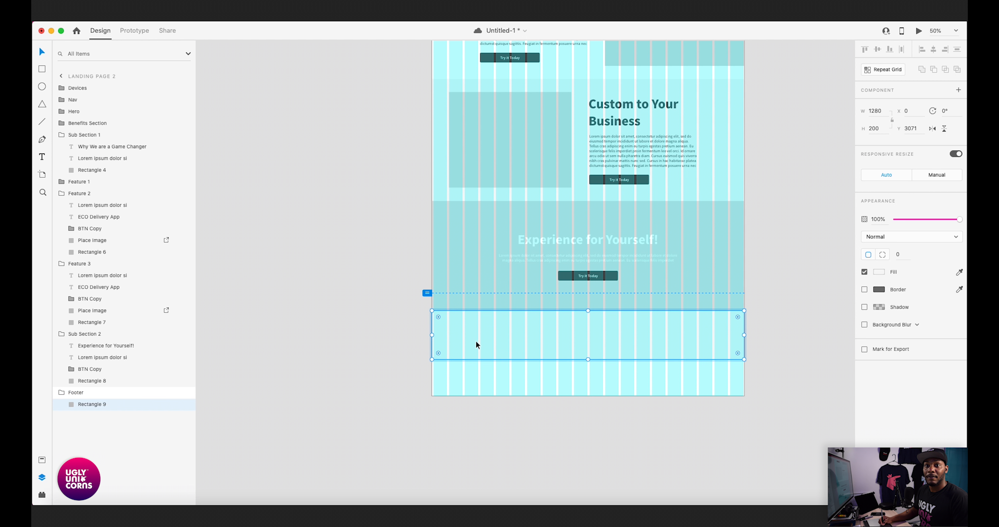
key("t")
left_click(497, 356)
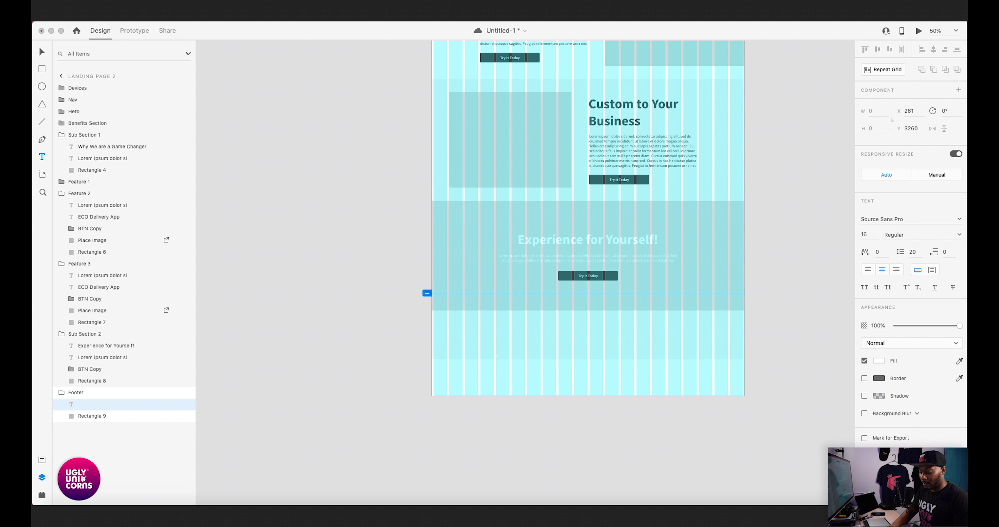
type("Logo")
key("Escape")
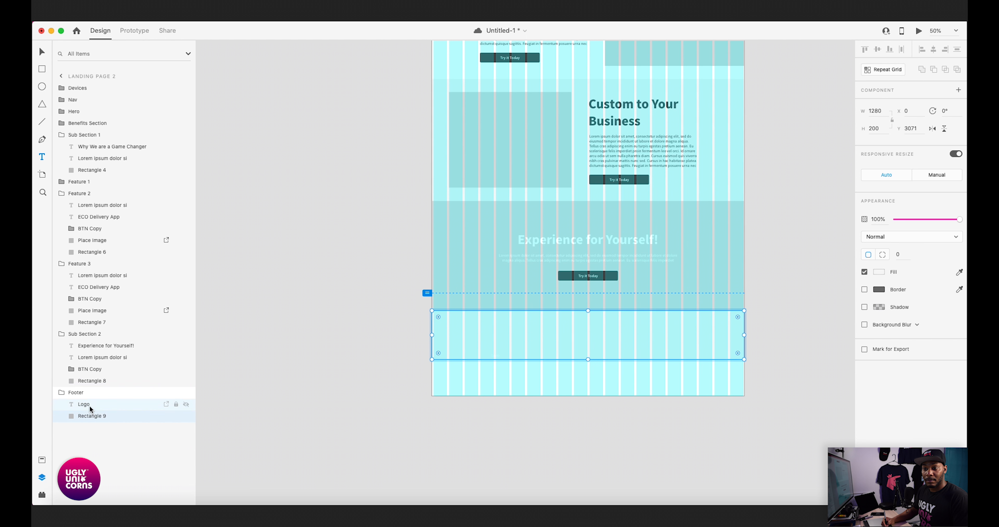
- Fill the footer's Logo text with the saved mid-gray swatch and set its font to size 35, Bold
left_click(879, 362)
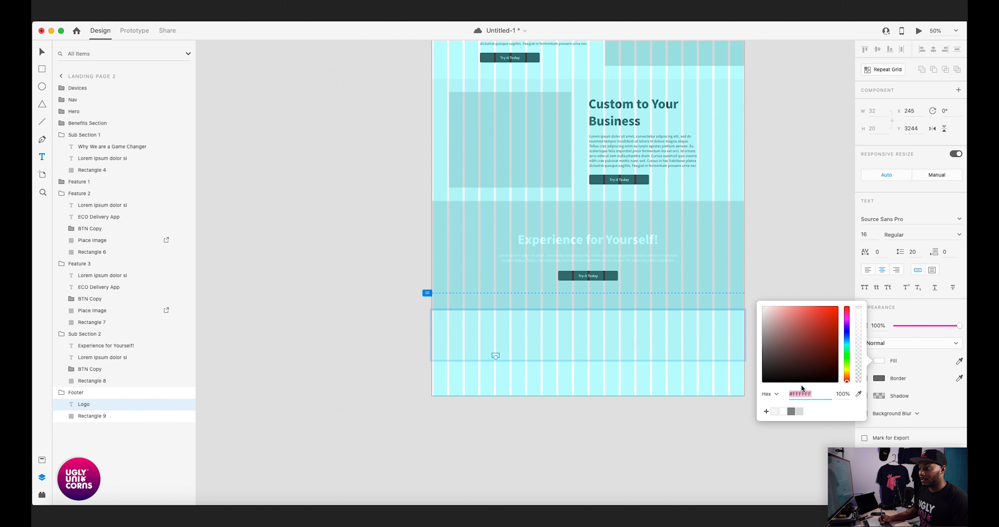
left_click(792, 411)
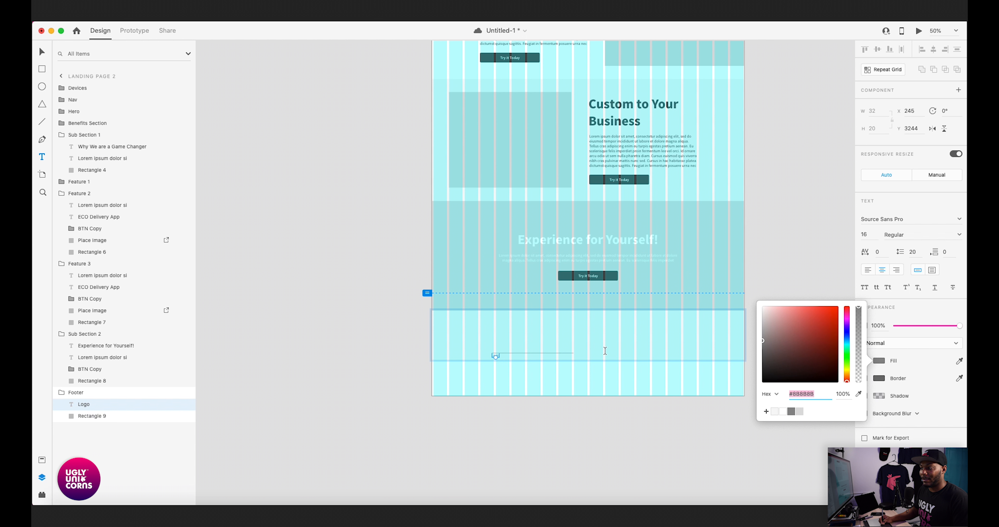
left_click(869, 235)
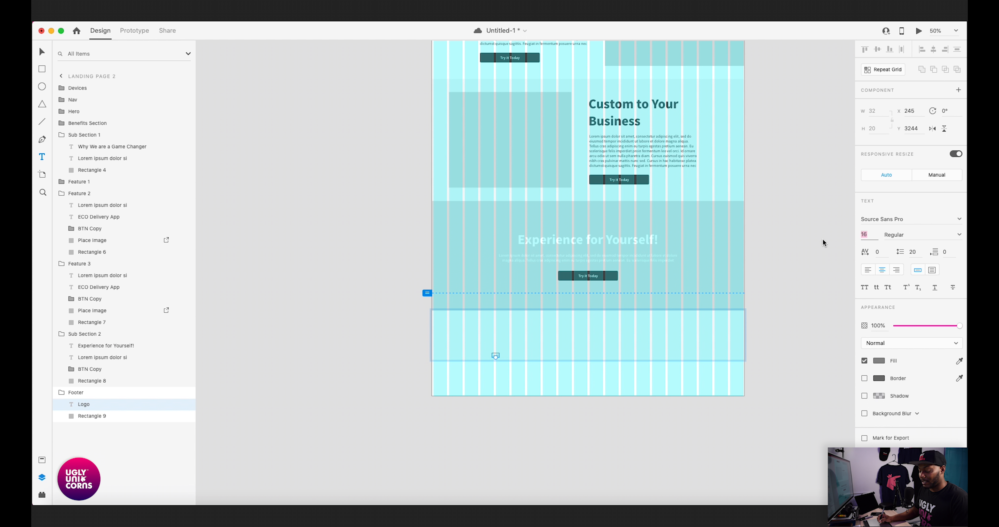
type("2")
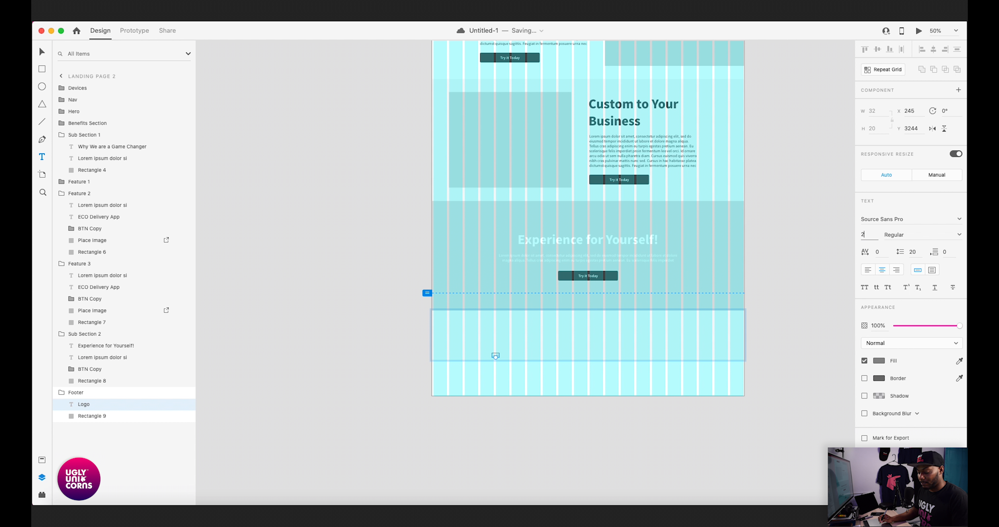
type("5")
key("Return")
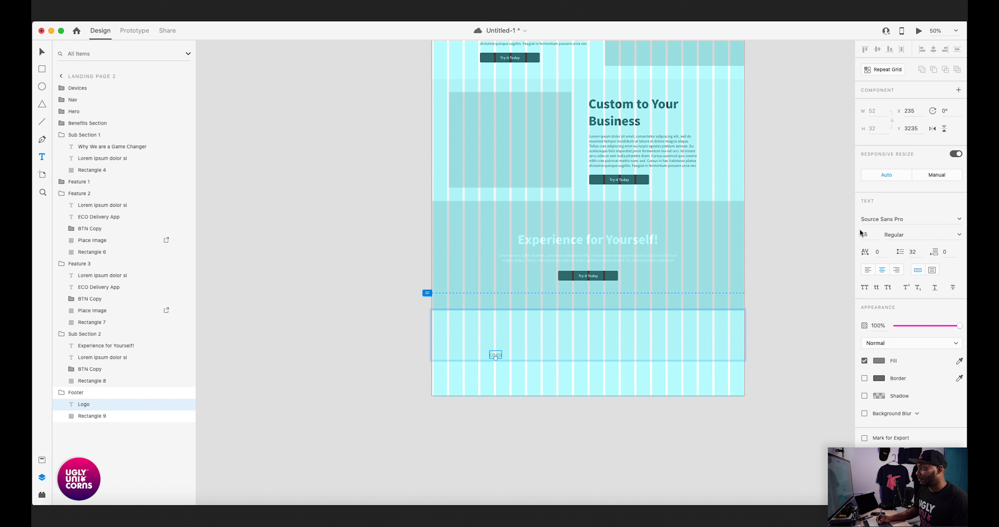
type("35")
key("Return")
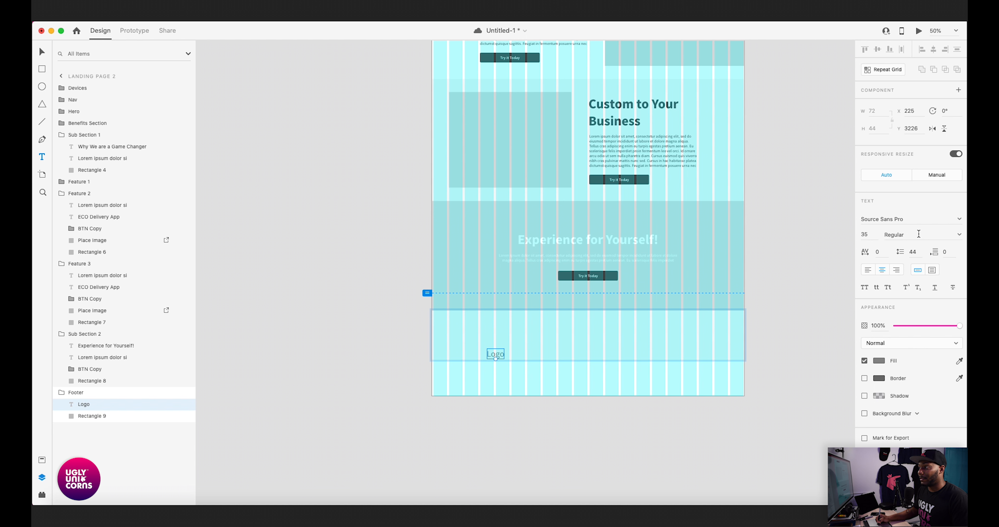
left_click(959, 235)
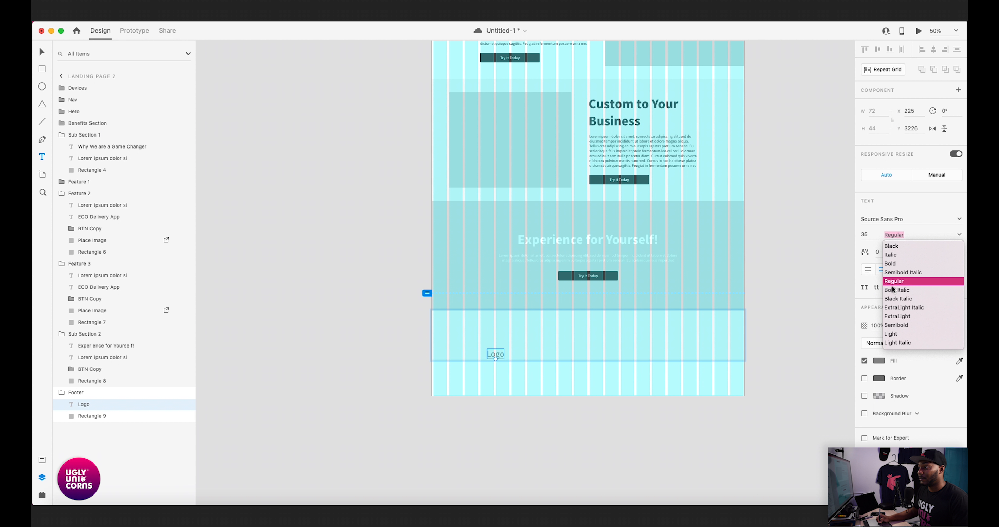
left_click(893, 265)
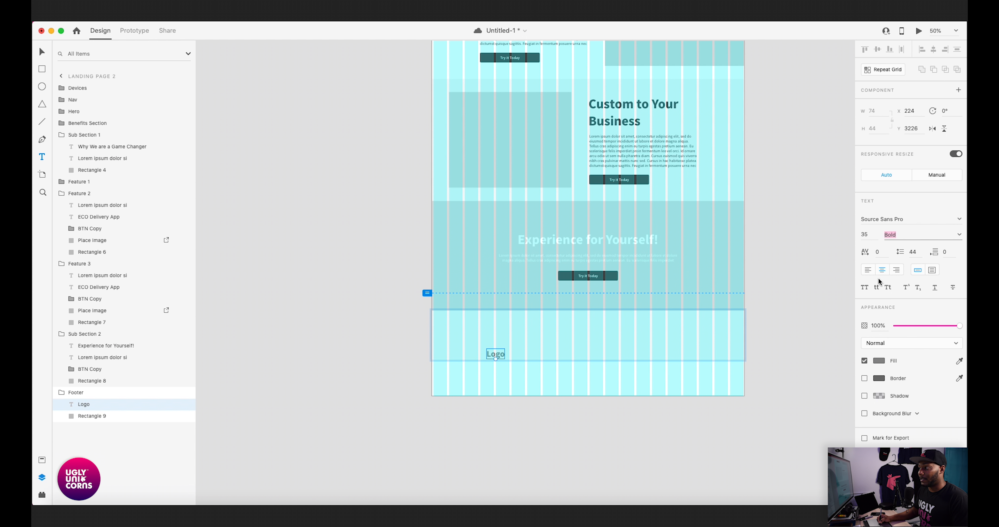
left_click(376, 323)
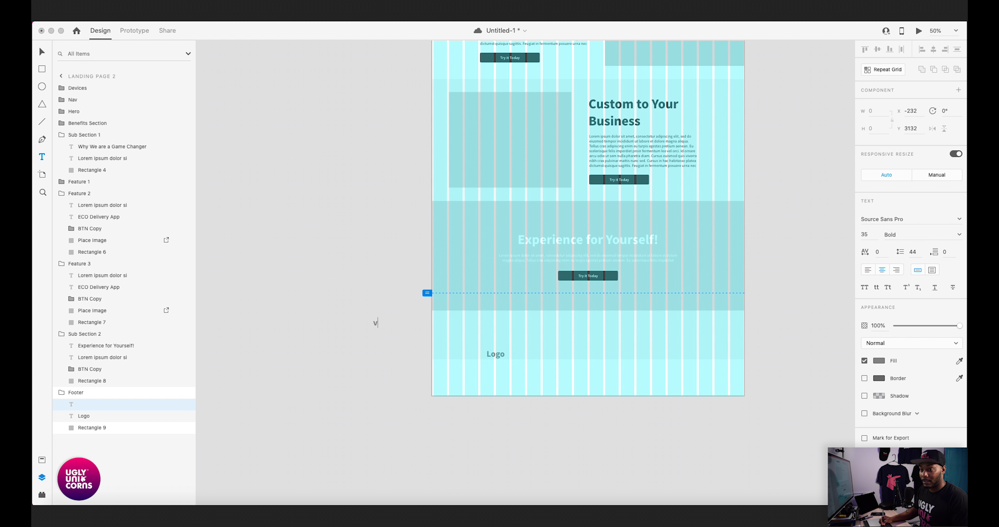
key("super+z")
key("super+z")
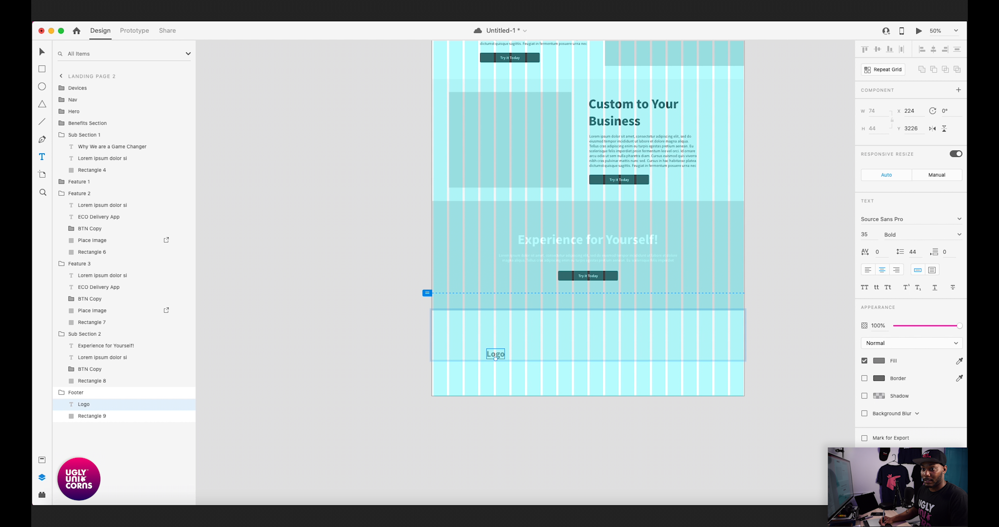
- Center the Logo text in the footer at X 603, Y 3127, and paste the copied Social Icons group beneath it
key("v")
left_click_drag(496, 354, 589, 331)
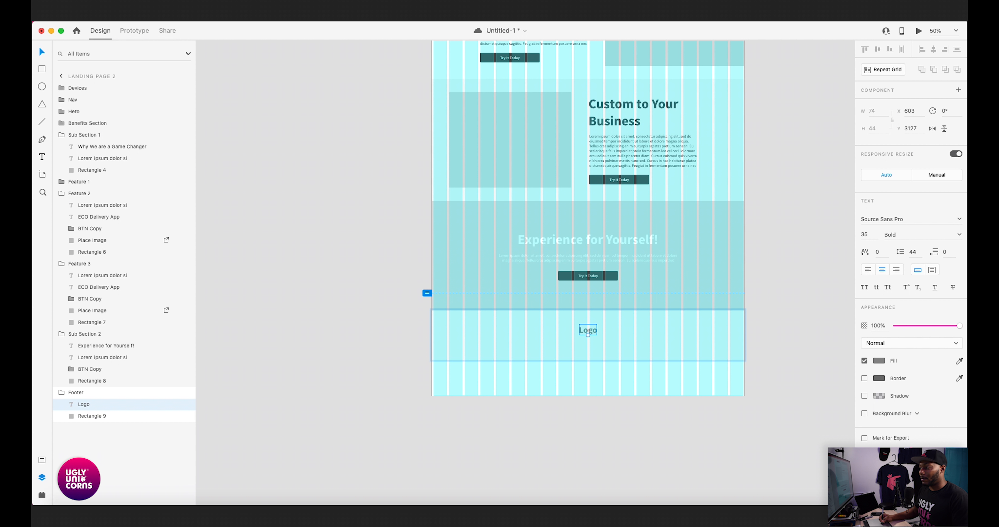
key("super+Tab")
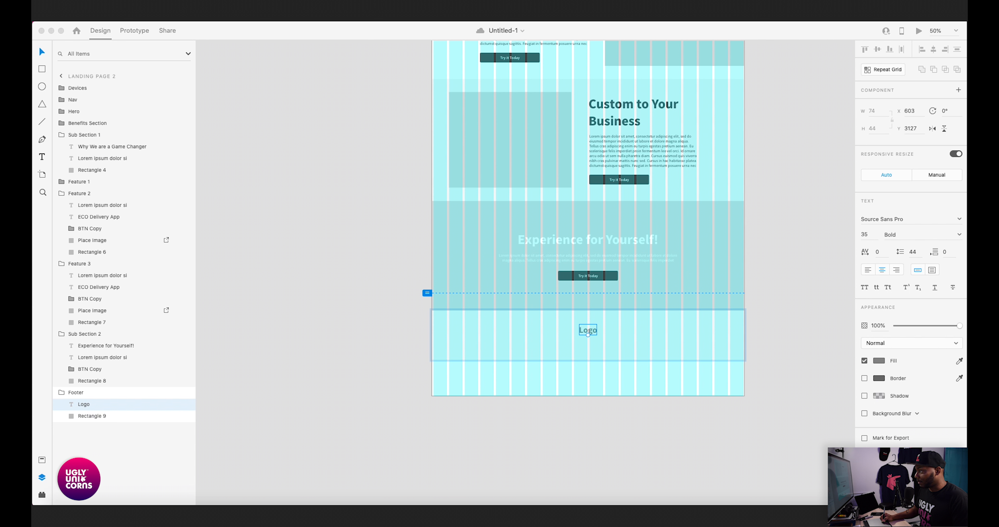
key("super+v")
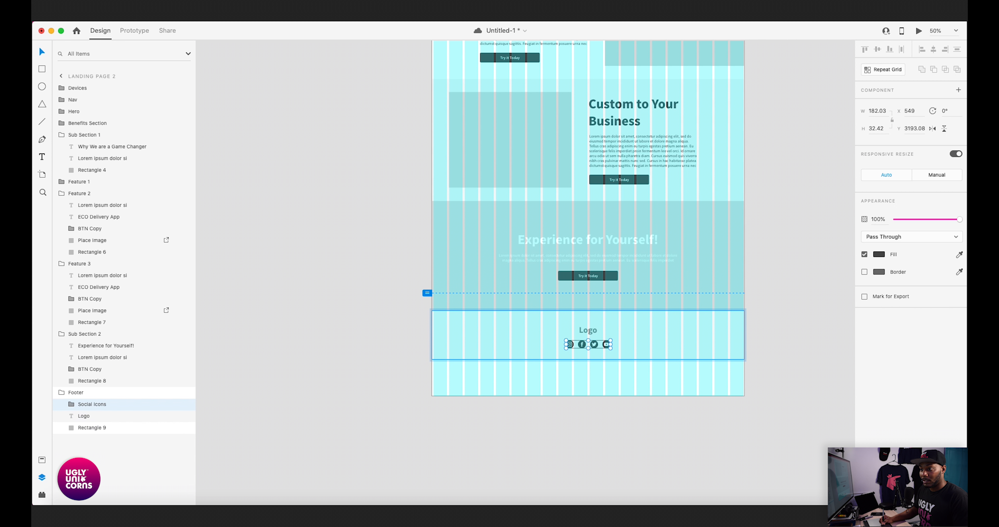
- Shift the Logo text and the Social Icons group together slightly upward so their top sits at Y 3122
key("super+equal")
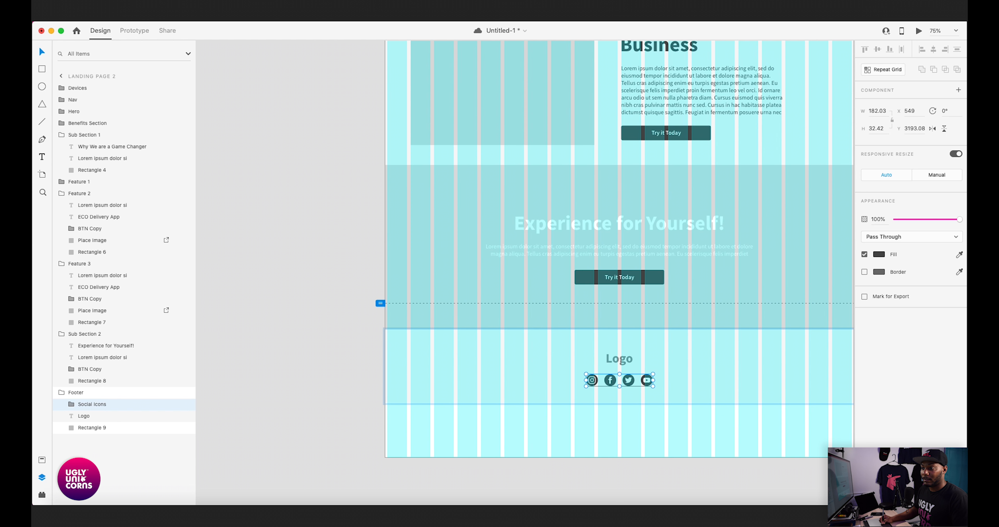
left_click(620, 358, "shift")
left_click_drag(619, 359, 620, 357)
- Shorten the Landing Page 2 artboard to a height of 3272, close to the footer's lower edge
key("super+minus")
key("super+minus")
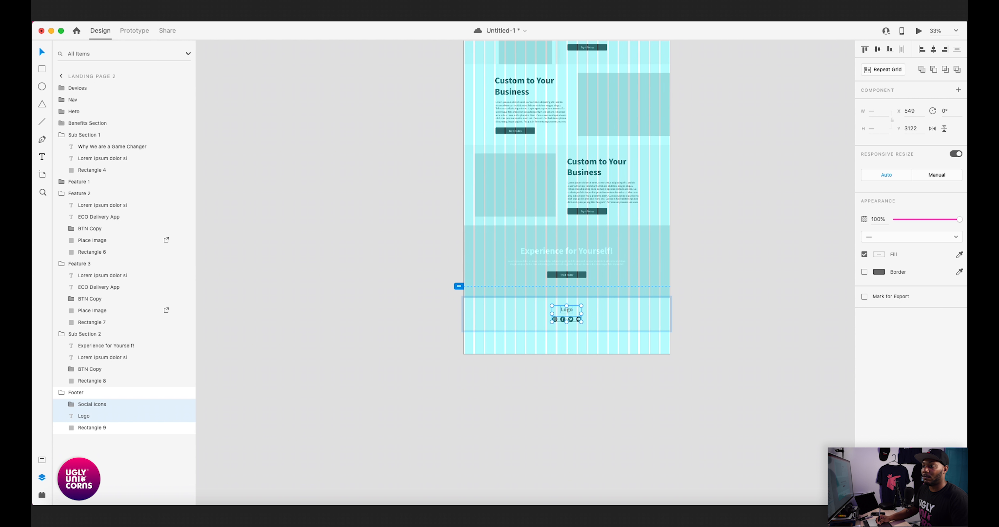
scroll(545, 273, "up", 5)
scroll(546, 273, "up", 5)
left_click(475, 144)
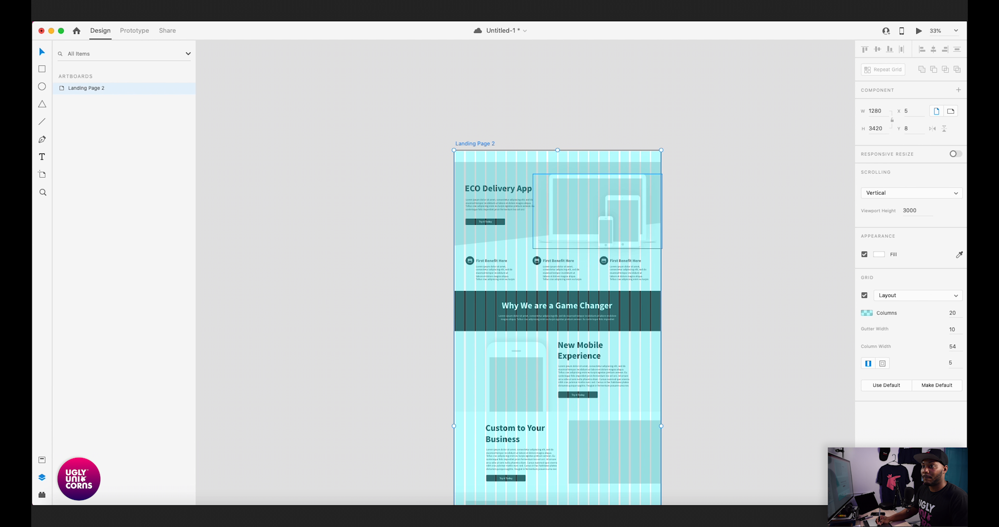
scroll(578, 273, "down", 5)
scroll(578, 273, "down", 5)
left_click_drag(614, 428, 614, 404)
- Trim the artboard height to 3271 so it ends exactly at the footer's lower edge
key("super+plus")
key("super+plus")
key("super+plus")
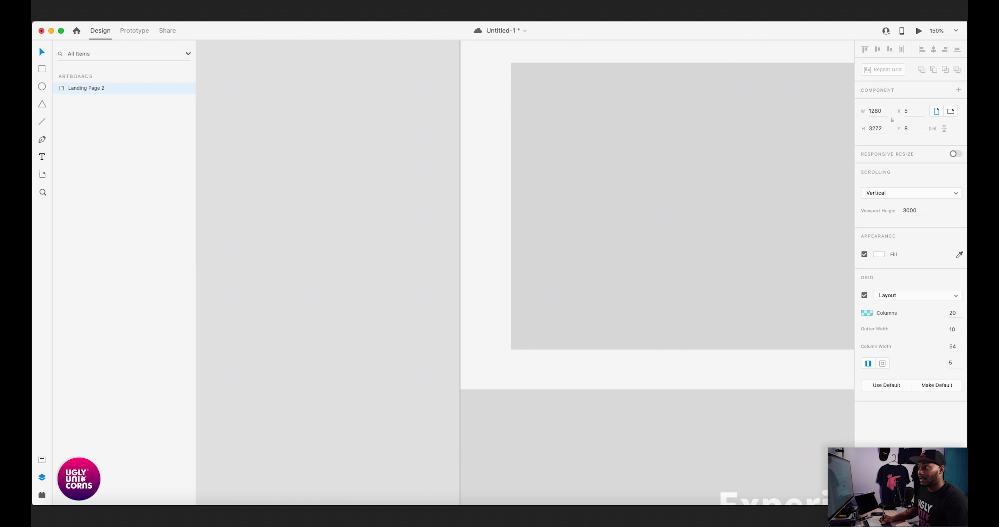
scroll(526, 273, "down", 14)
scroll(526, 273, "right", 6)
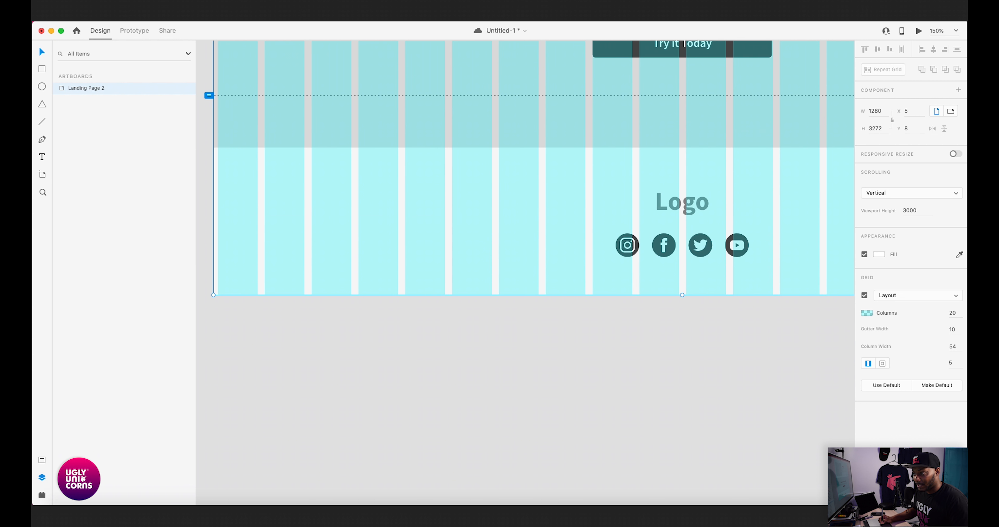
key("super+plus")
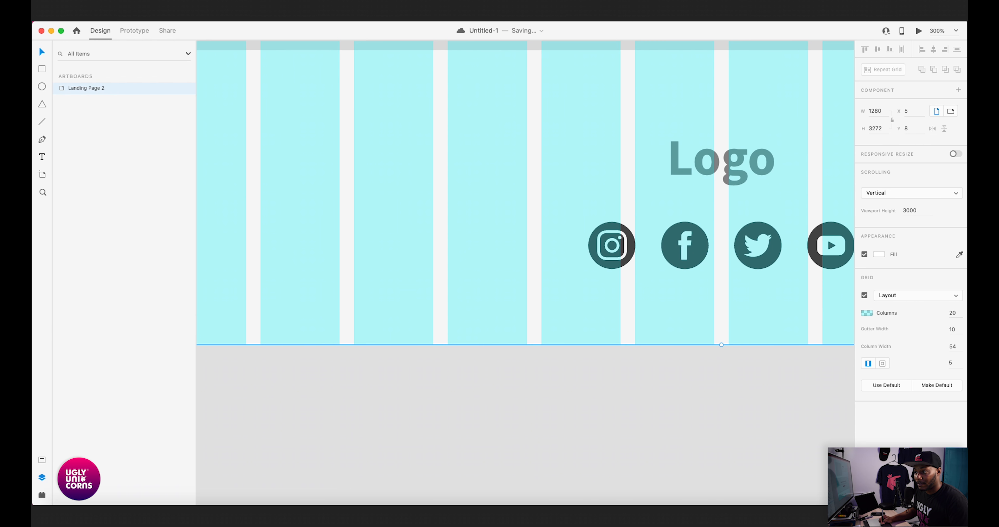
left_click_drag(721, 344, 722, 343)
- Turn off the layout grid on the Landing Page 2 artboard and clear the selection
key("super+minus")
key("super+minus")
key("super+minus")
key("super+minus")
key("super+minus")
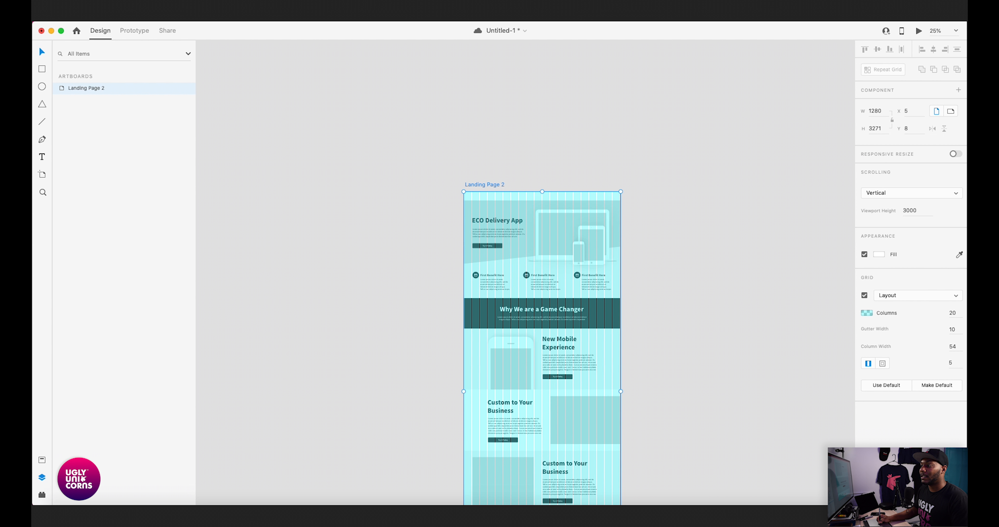
left_click(865, 296)
scroll(555, 307, "down", 3)
key("Escape")
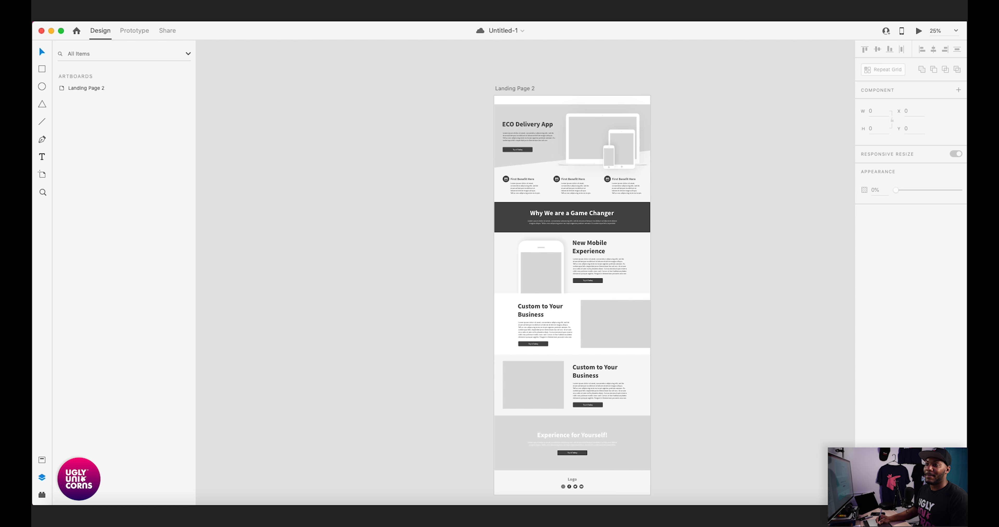
- Recolor the Sub Section 2 headline and paragraph with the dark gray sampled from the Feature 3 "Try it Today" button
scroll(578, 285, "down", 2)
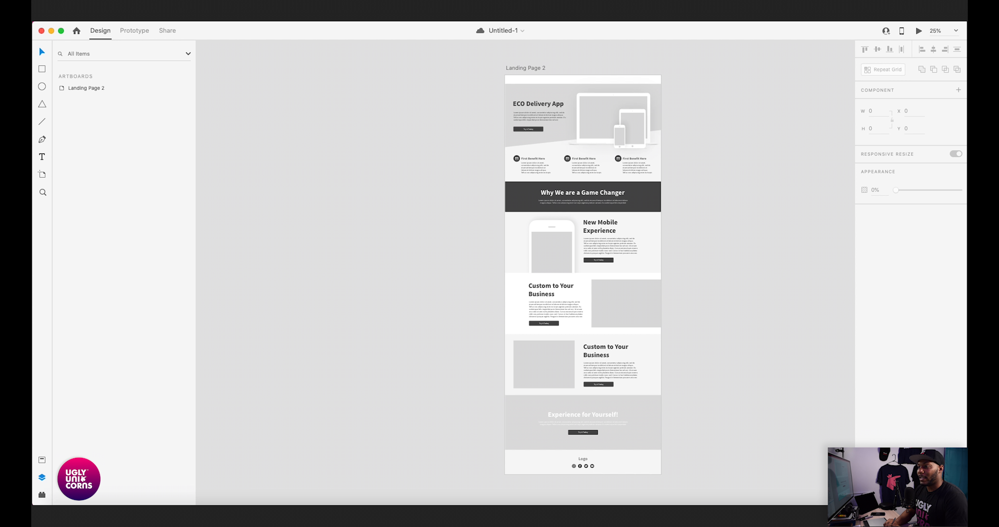
key("super+equal")
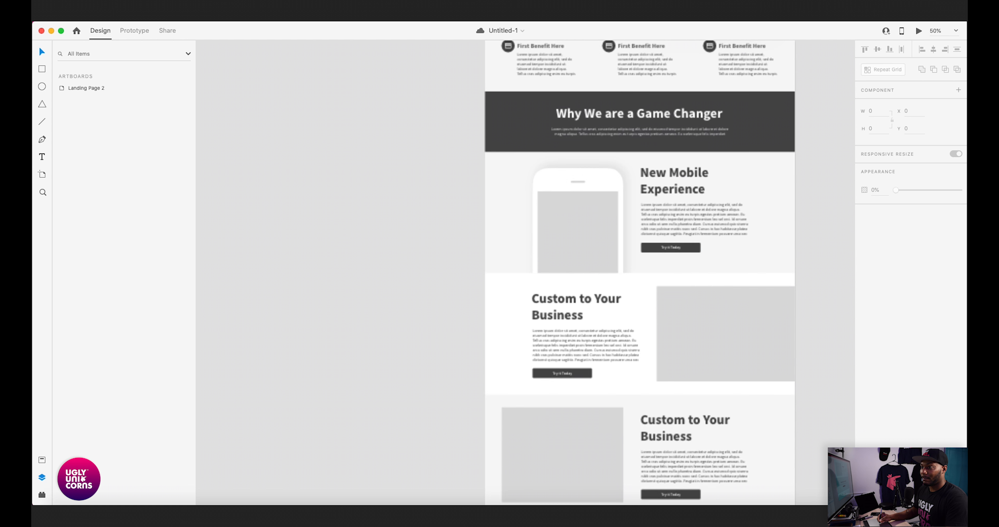
scroll(637, 271, "down", 6)
left_click(635, 335)
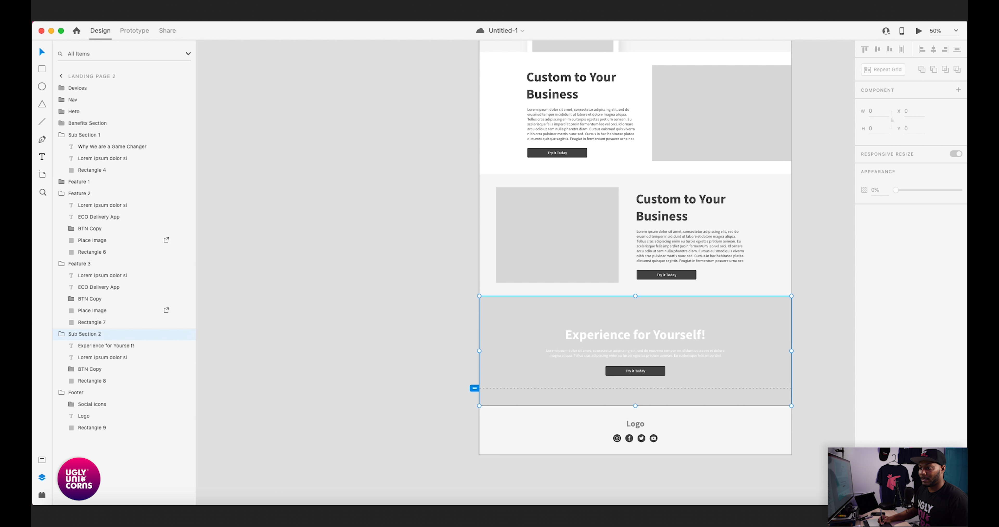
double_click(636, 337)
left_click(635, 354, "shift")
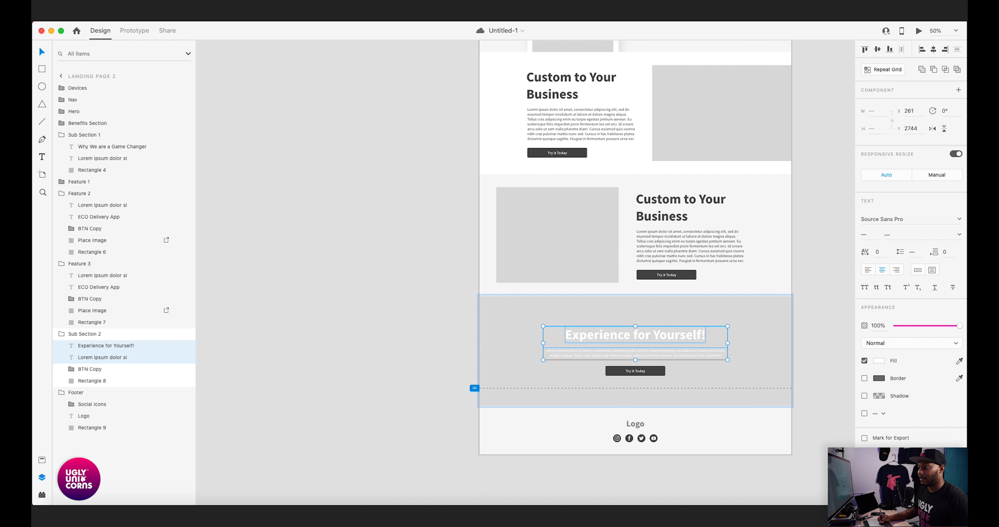
left_click(960, 360)
left_click(690, 278)
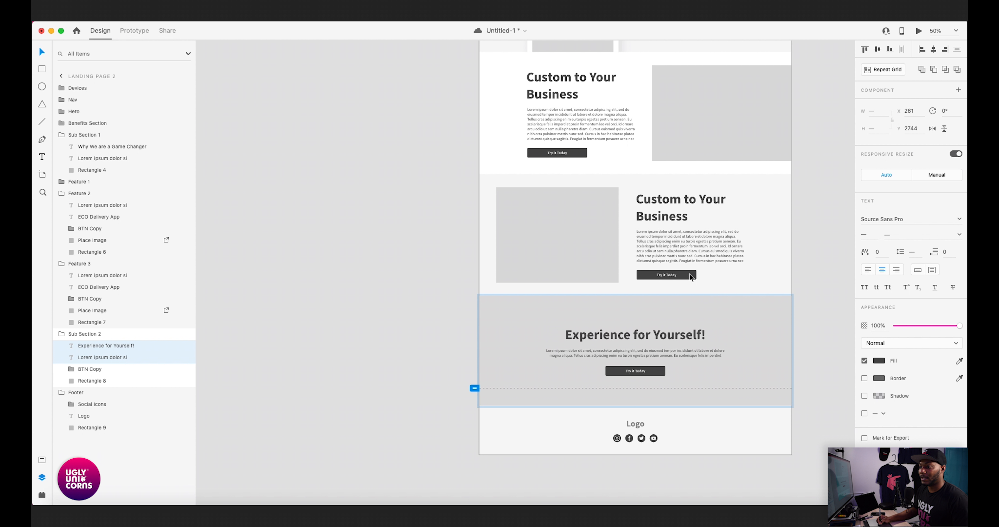
- Deselect the Sub Section 2 text and save the document with the whole landing page in view
left_click(430, 309)
key("super+minus")
left_click_drag(717, 188, 735, 293)
key("super+s")
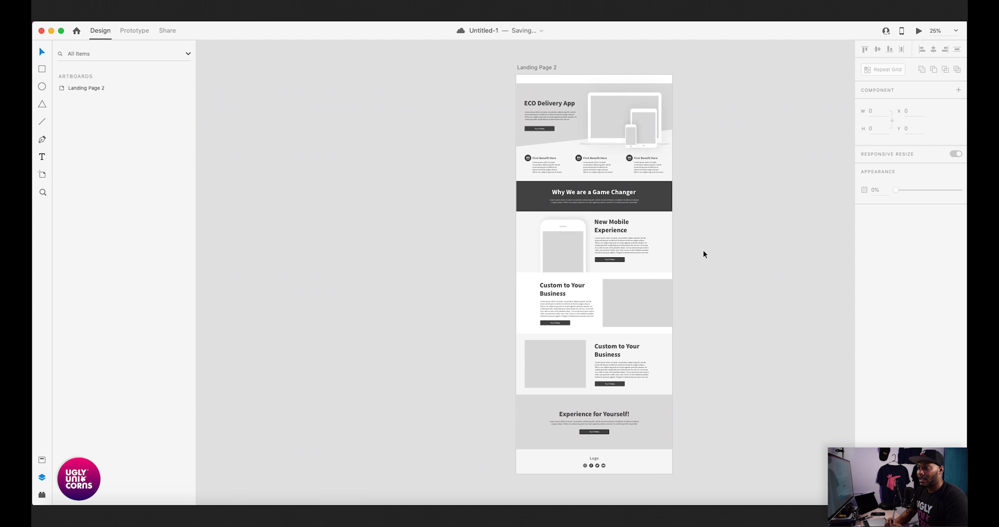